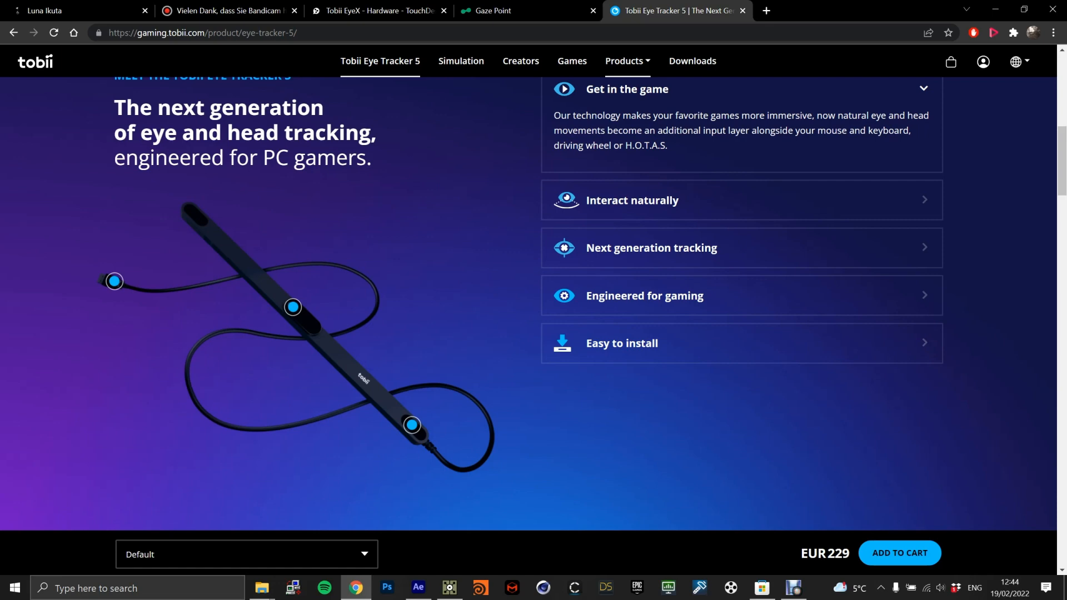
Close the Bandicam page and read through the Tobii EyeX hardware thread on the TouchDesigner forum.
click(377, 10)
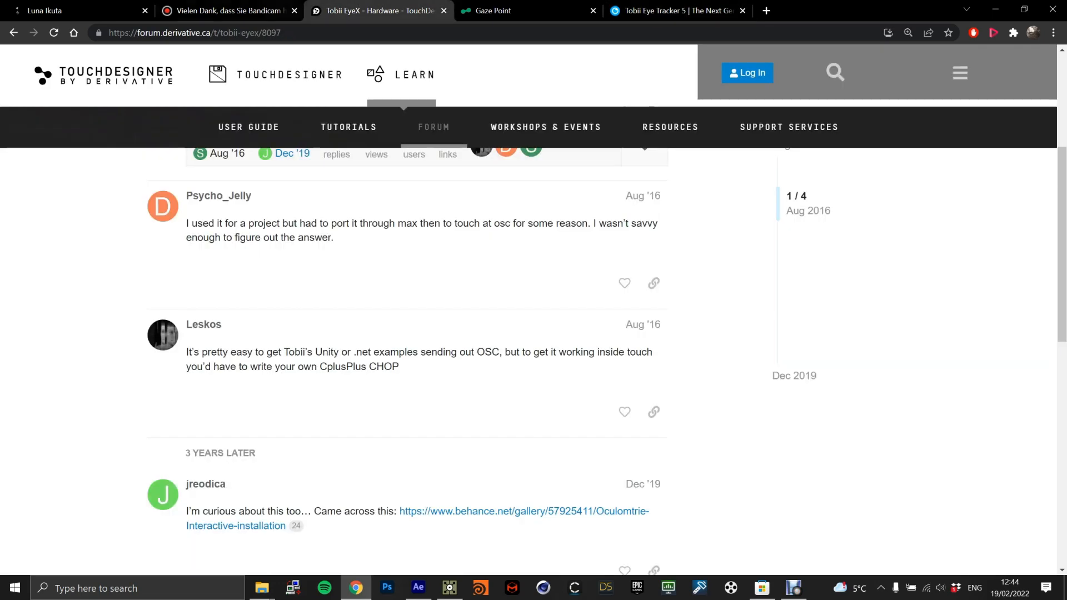
click(295, 10)
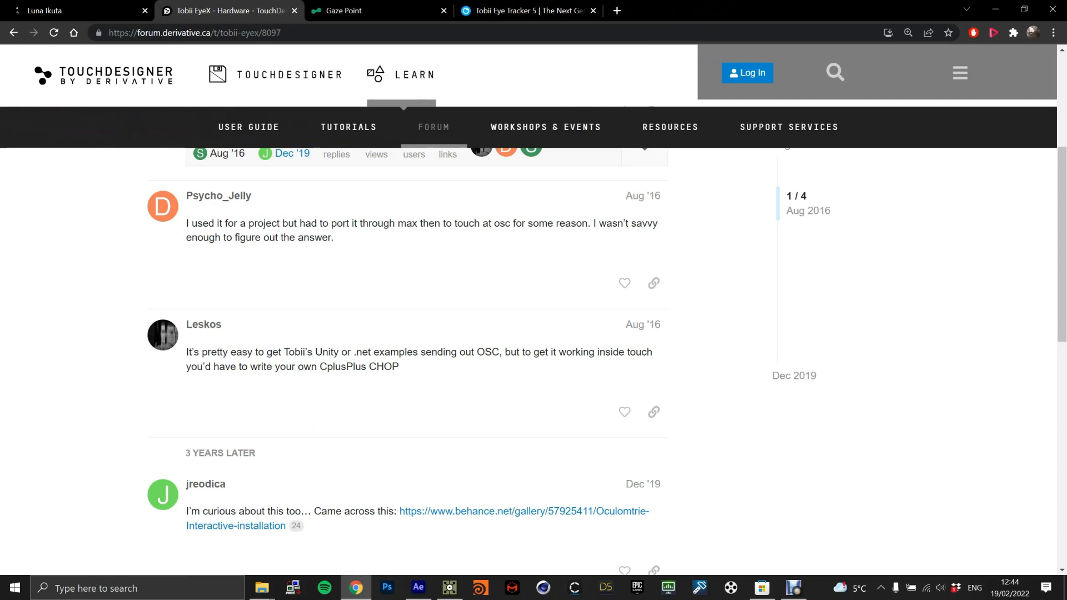
scroll(407, 361, up, 1)
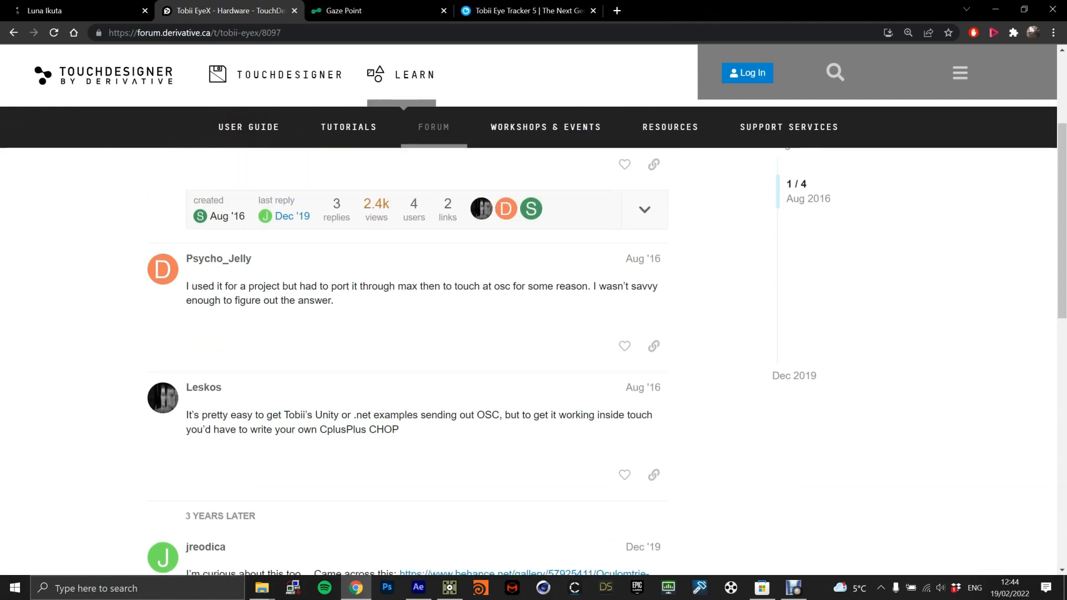
scroll(407, 361, up, 4)
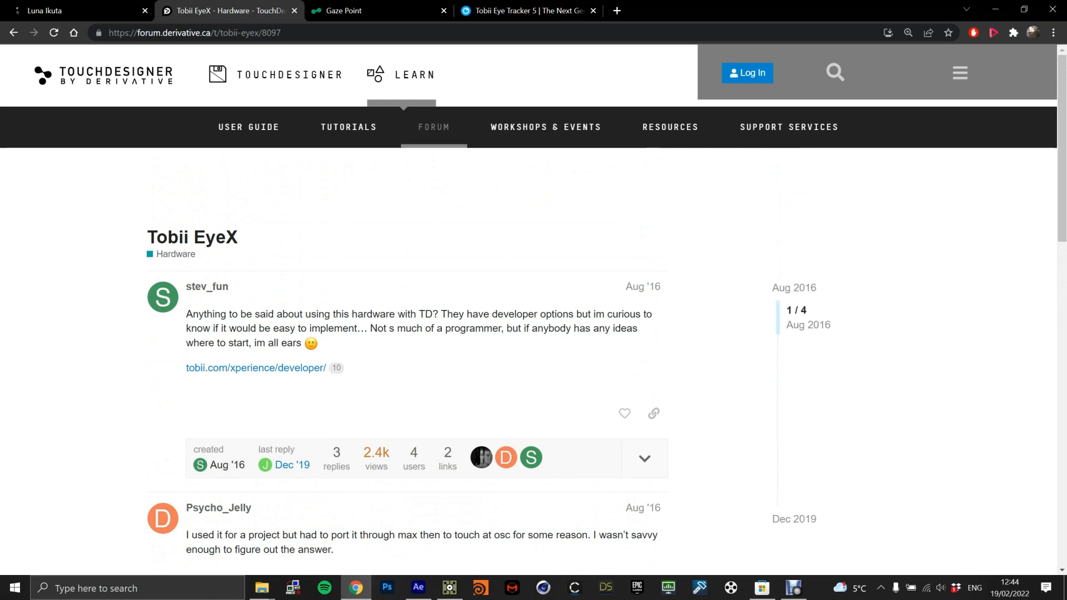
scroll(407, 361, down, 3)
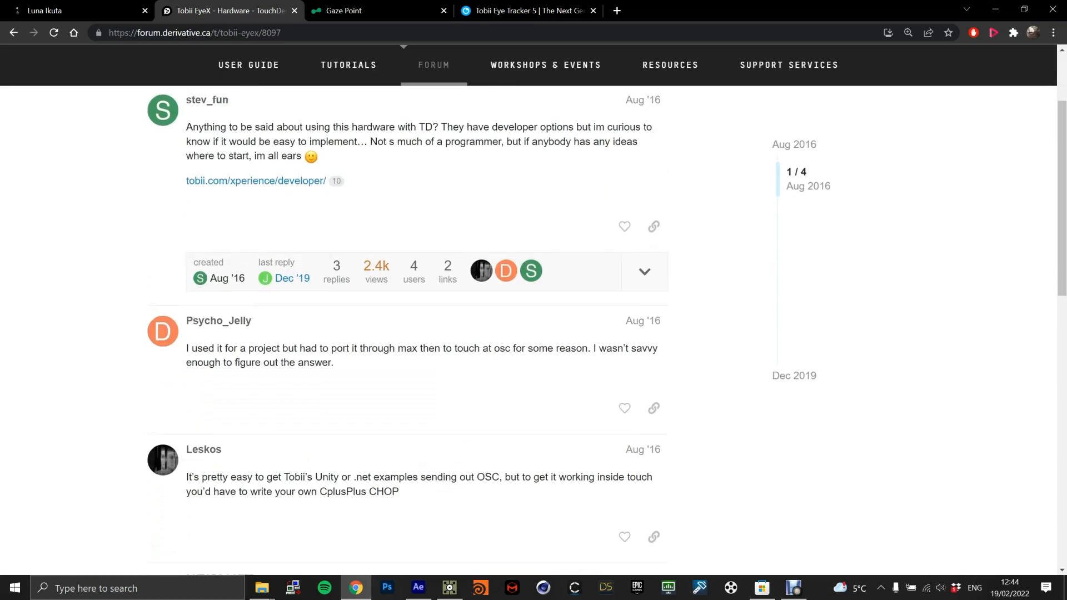
scroll(407, 361, down, 1)
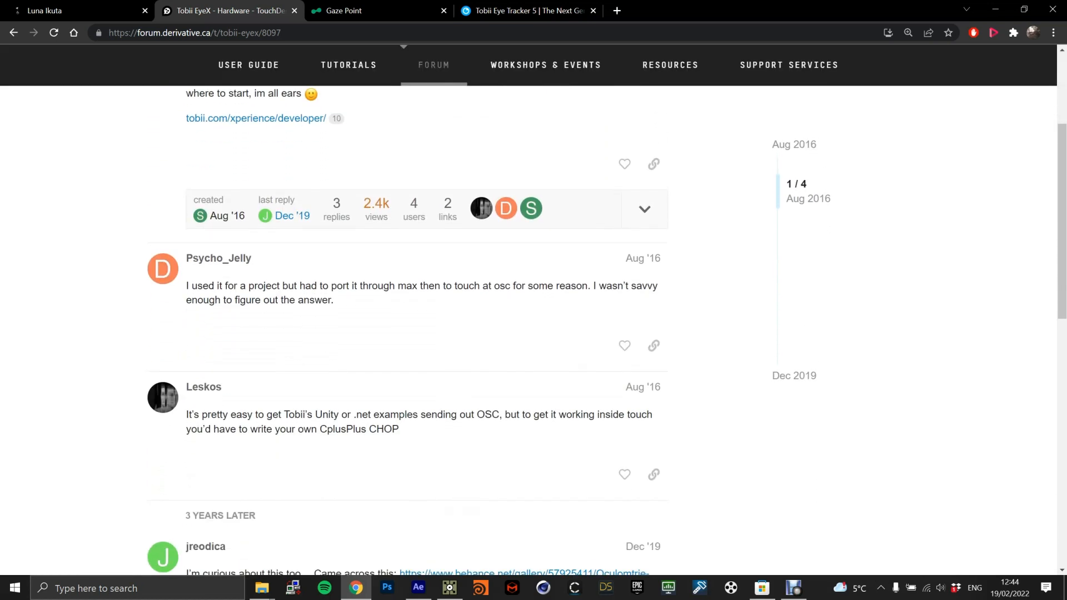
scroll(533, 308, up, 4)
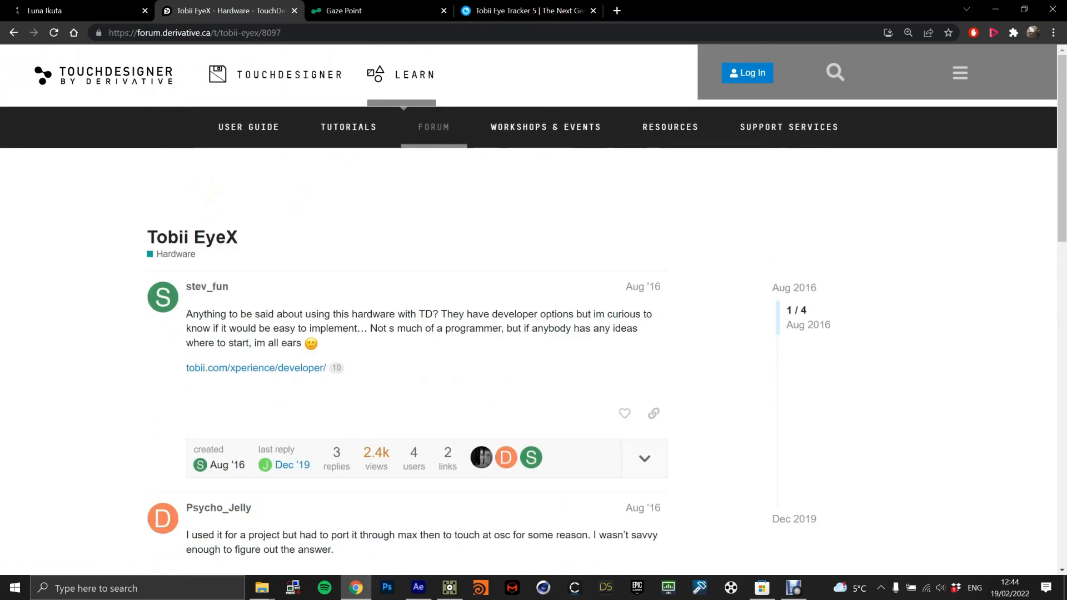
scroll(534, 309, down, 2)
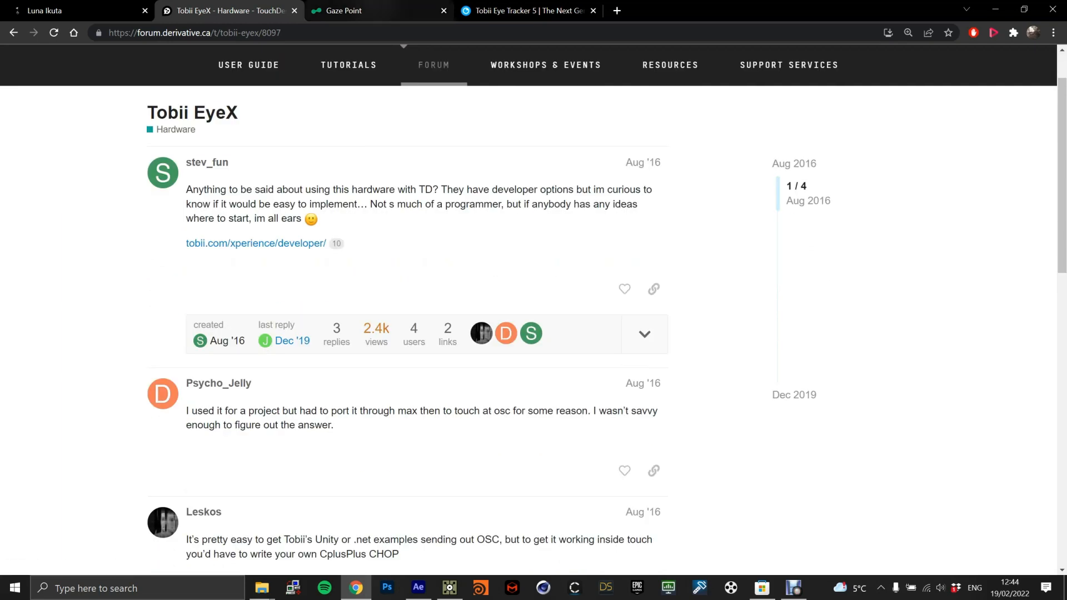
Review the Gaze Point download page on the myTobiiDynavox site, including its title and description.
click(361, 10)
scroll(534, 309, up, 1)
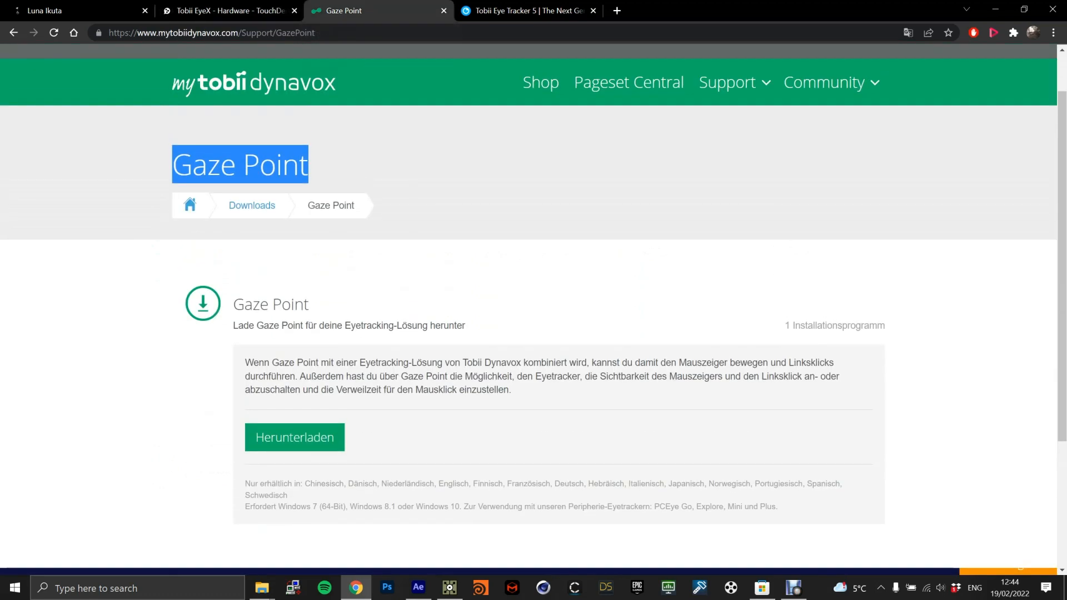
click(333, 167)
drag(311, 167, 171, 166)
click(334, 167)
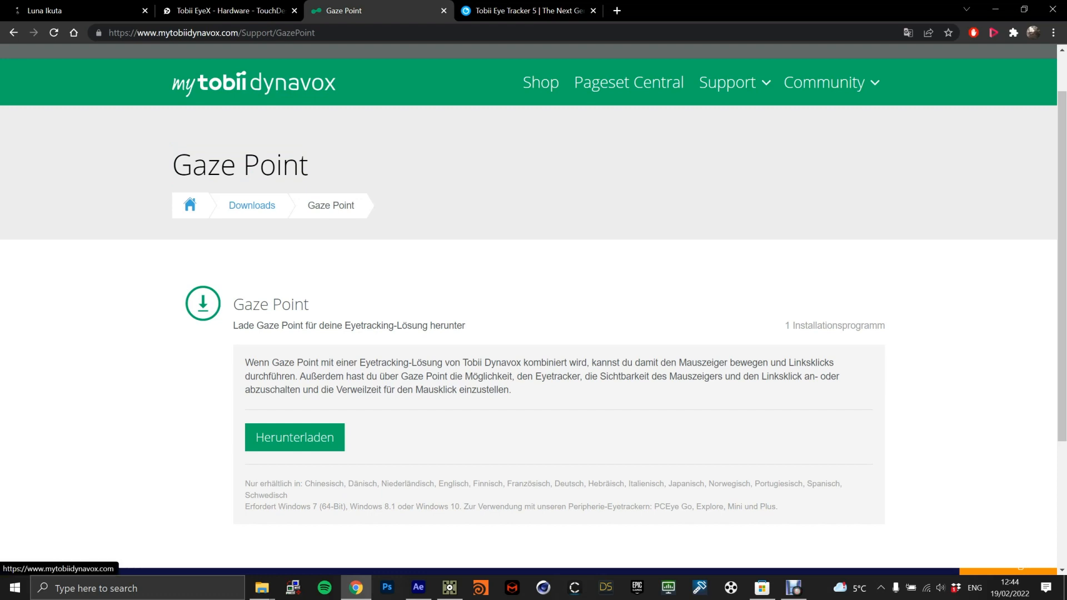
scroll(295, 378, down, 1)
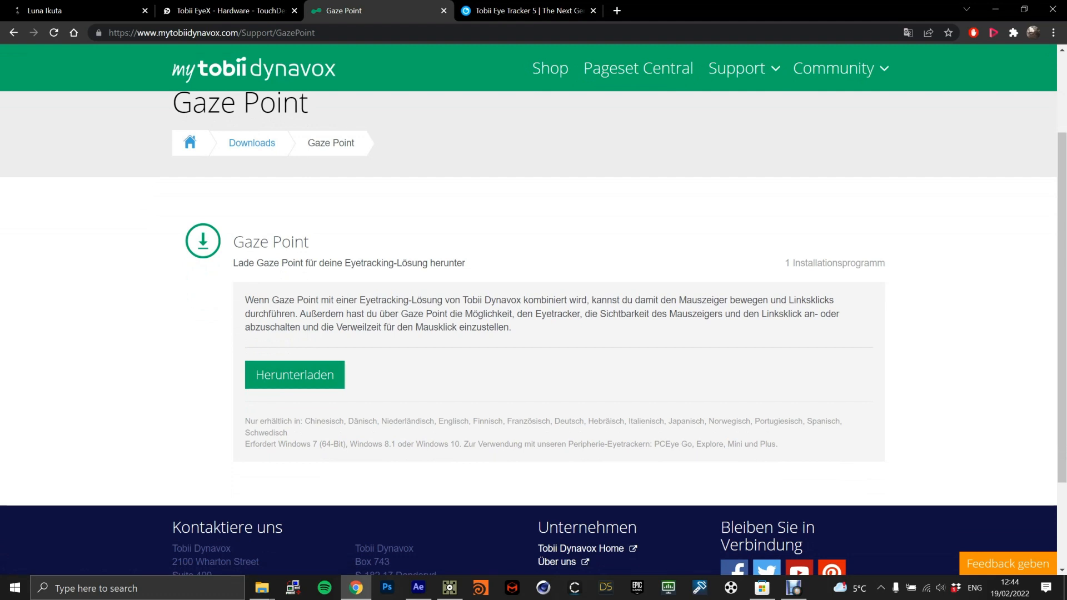
Search Windows for "gaze" and launch the Gaze Point app.
key(super+s)
text(gaze)
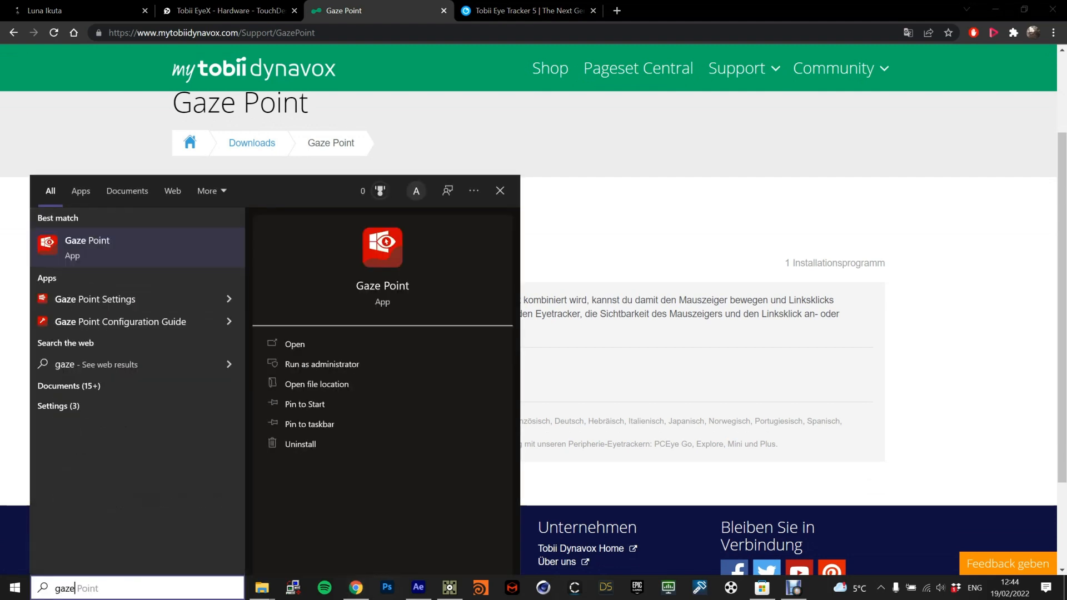
key(Return)
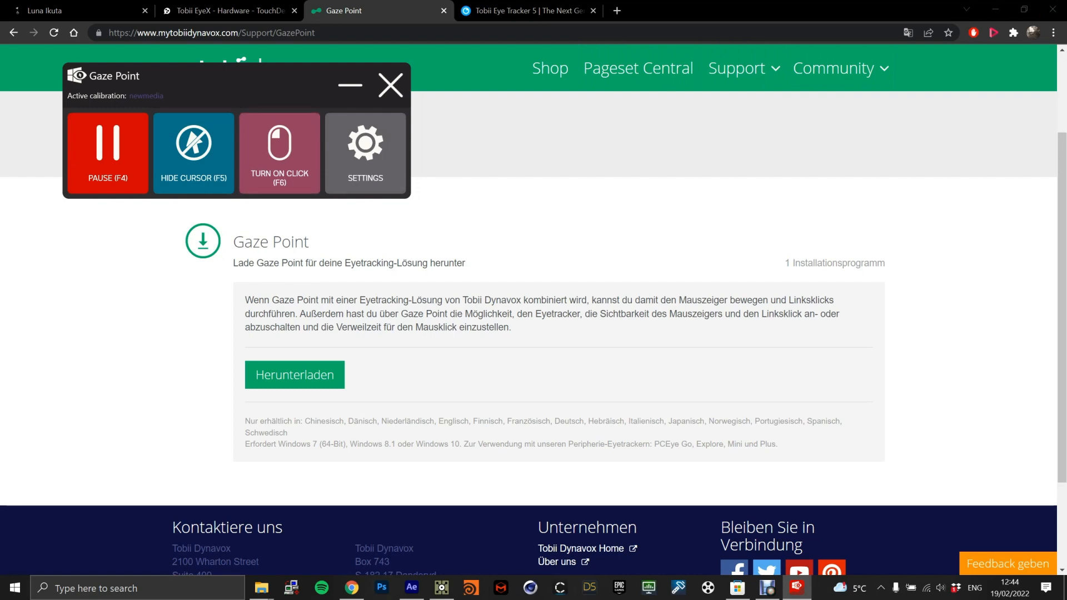
View the eye tracker calibration options in the Gaze Point settings, and close the settings.
click(365, 153)
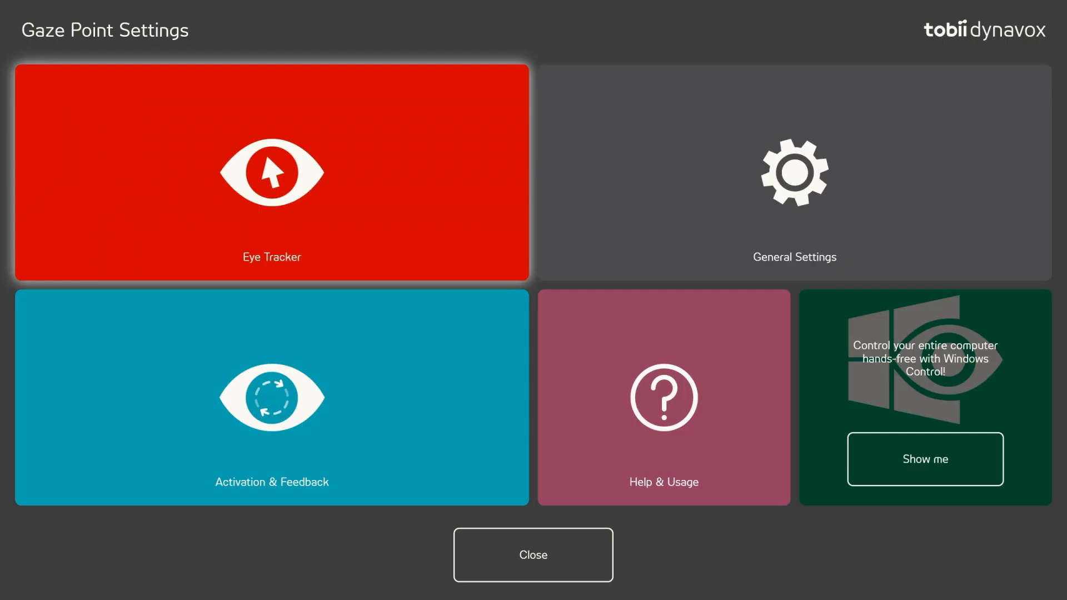
click(272, 172)
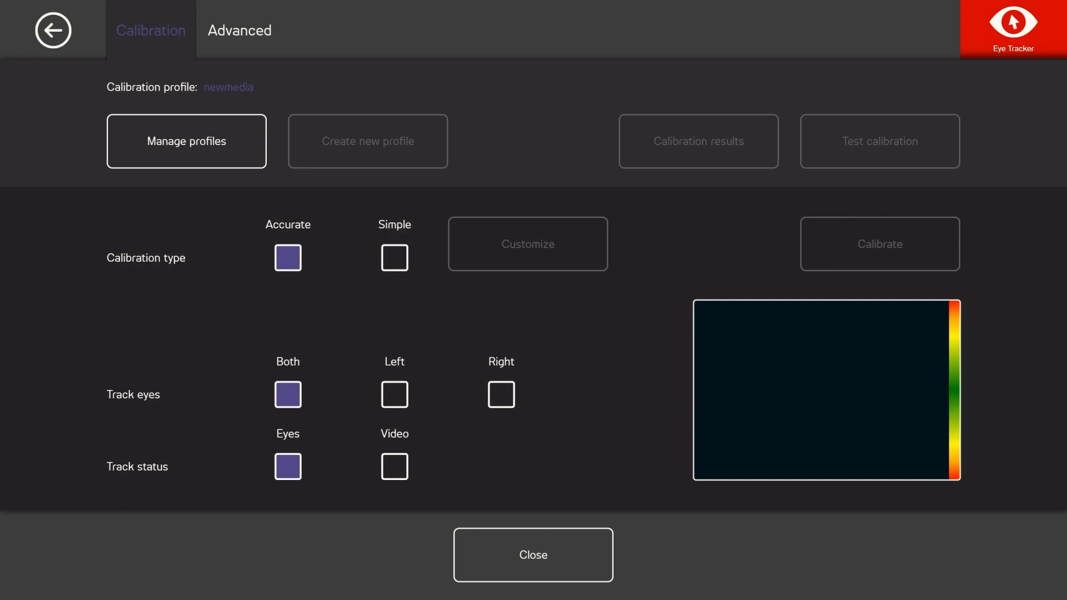
click(533, 555)
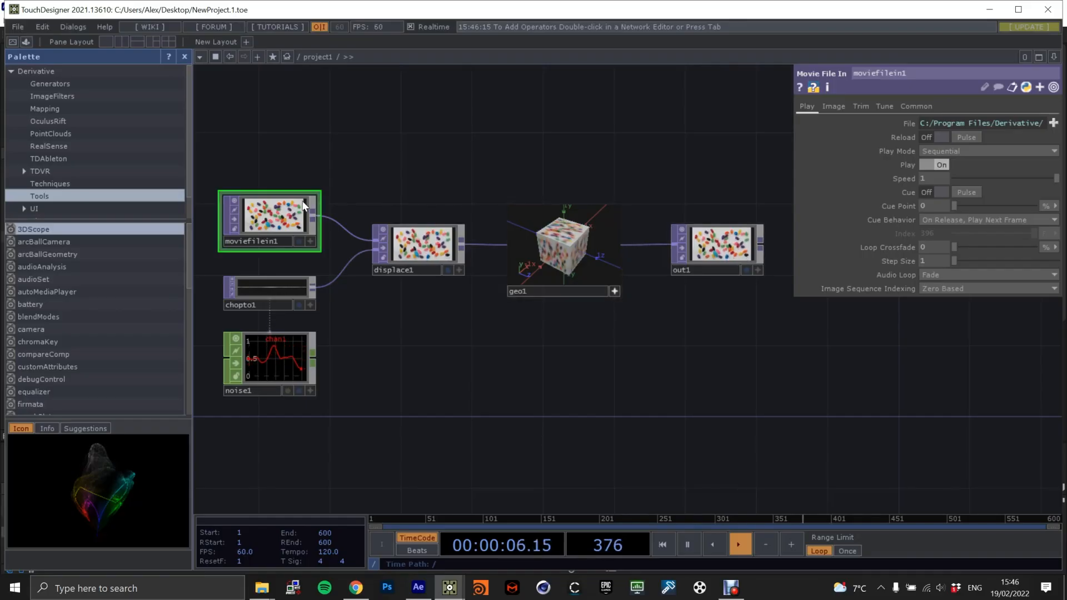
Delete all default operators from the TouchDesigner project and place a Container COMP in the empty network.
key(ctrl+a)
key(Delete)
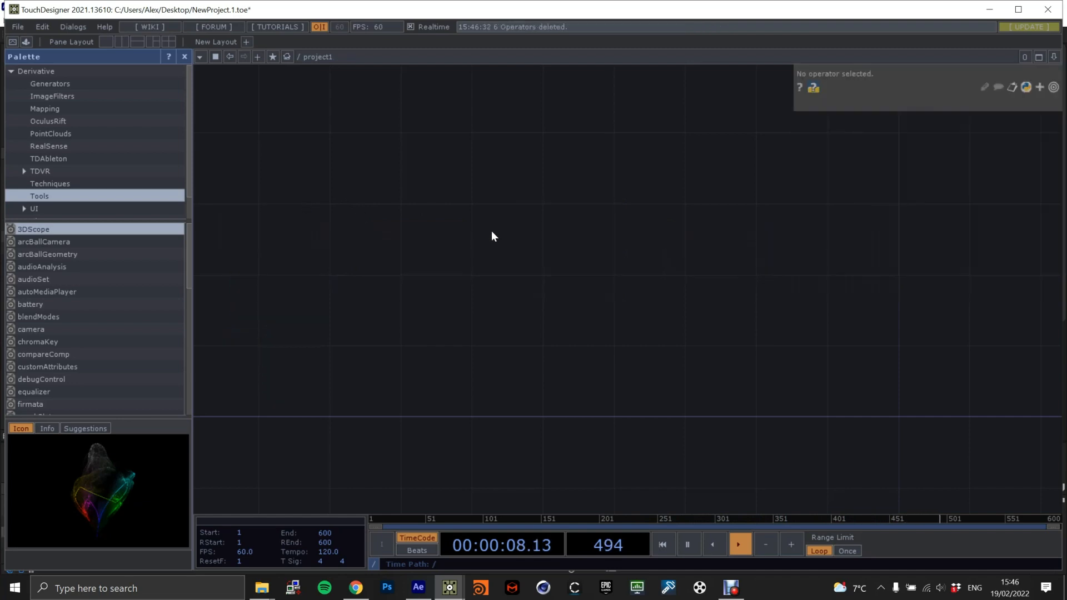
key(Tab)
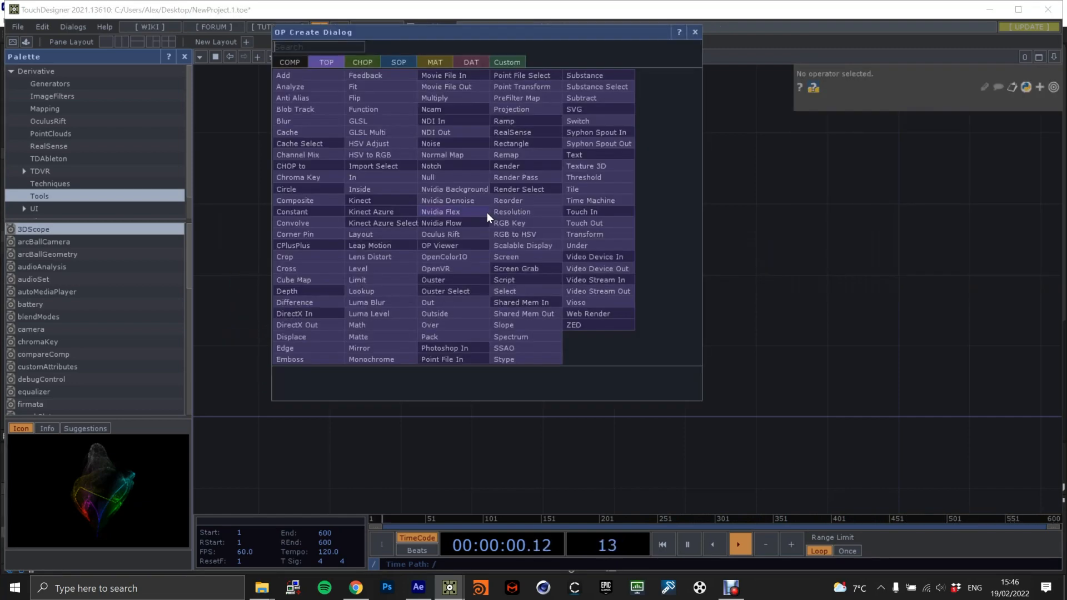
click(295, 58)
text(con)
click(384, 98)
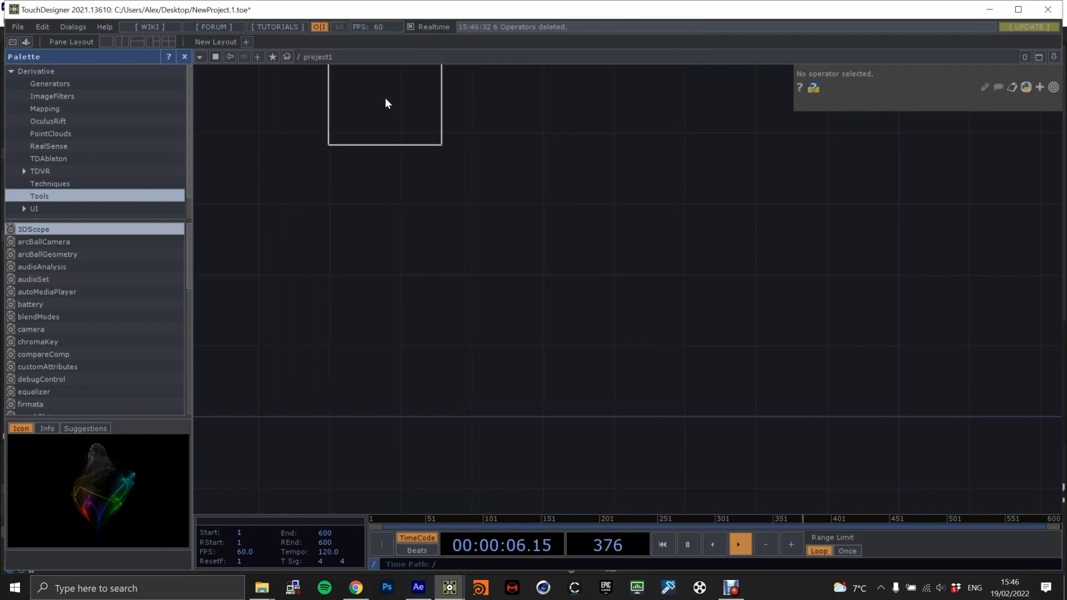
click(550, 286)
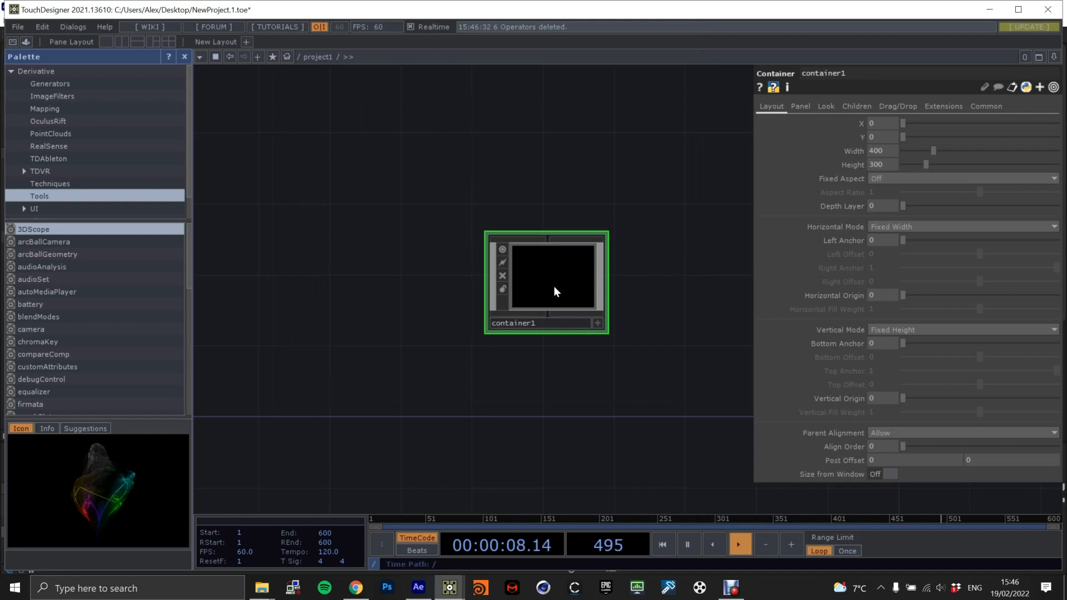
Enter the container and add a Movie File In TOP in the upper part of its network.
scroll(555, 285, up, 5)
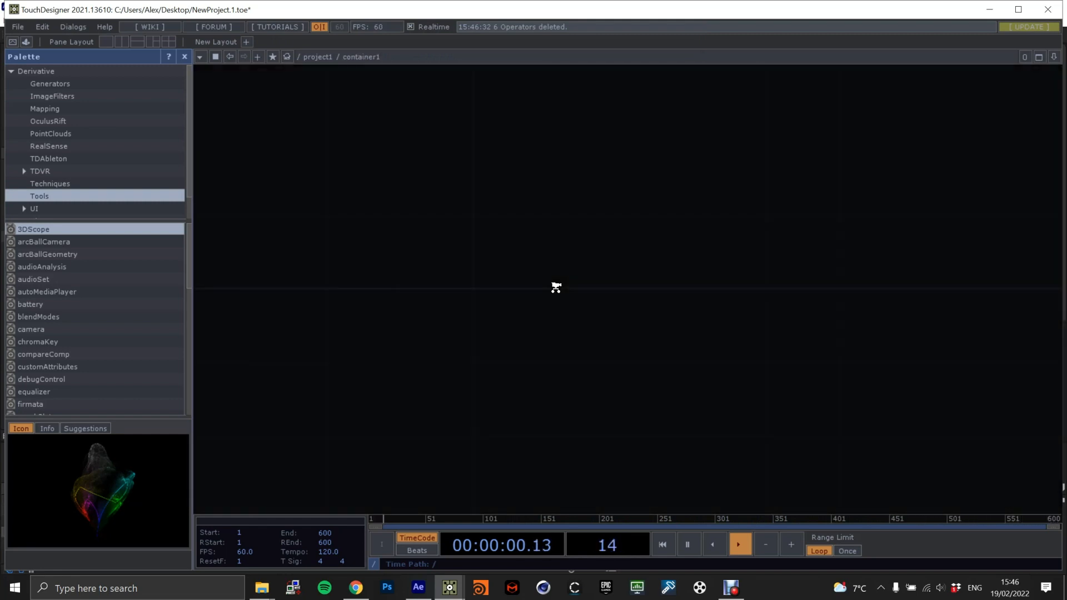
key(Tab)
text(movie)
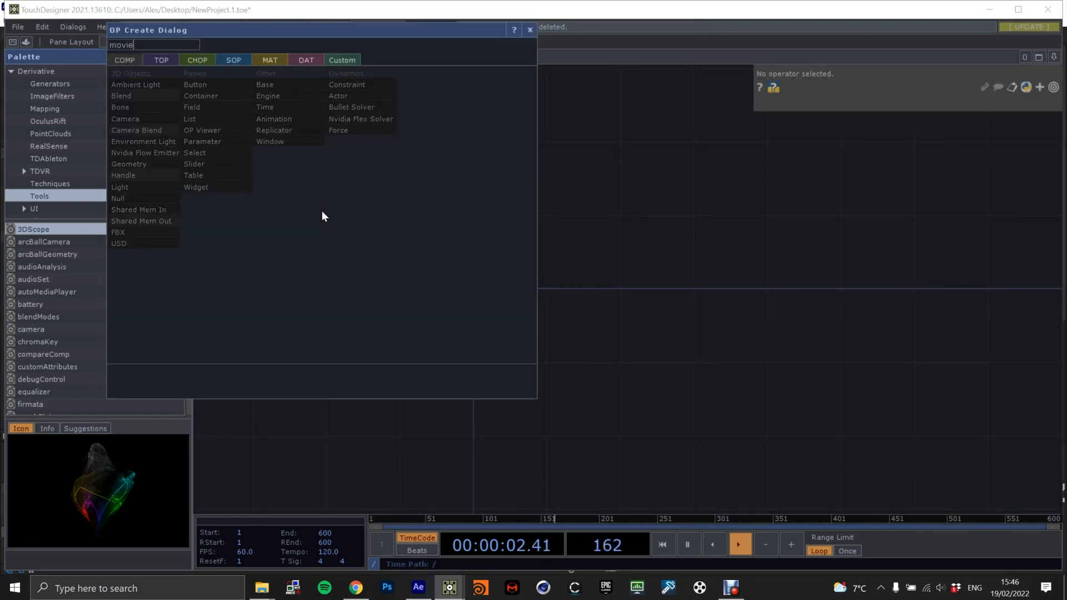
click(164, 58)
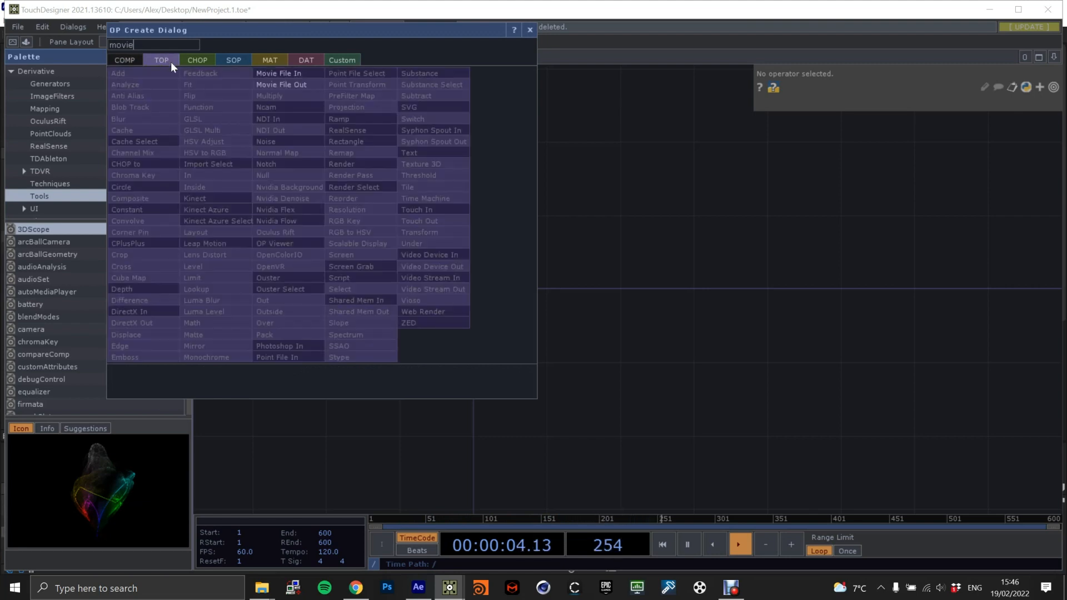
click(288, 74)
click(393, 263)
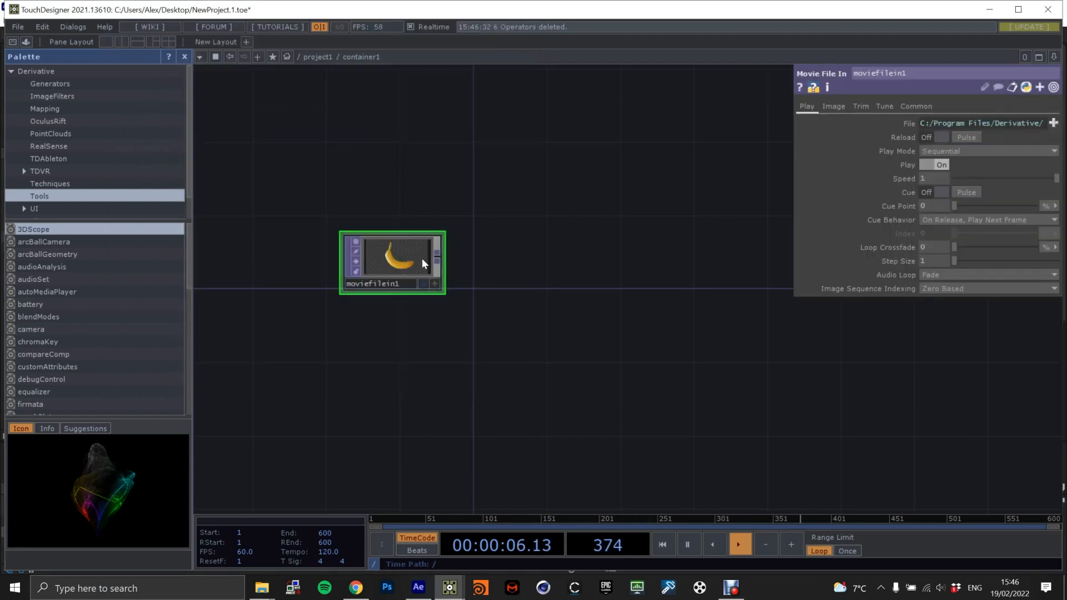
drag(406, 258, 386, 215)
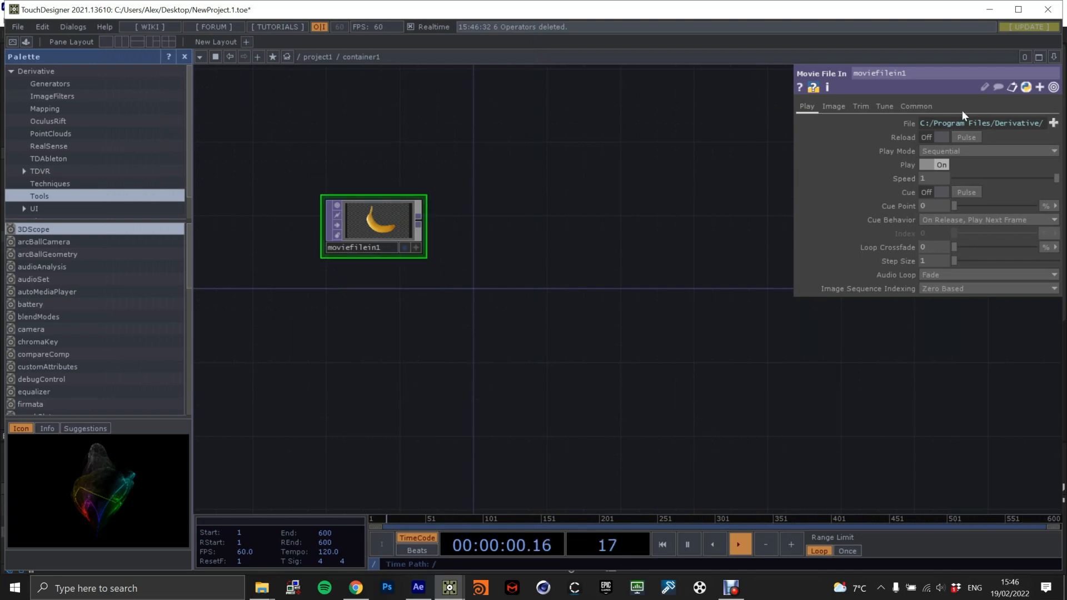
Load the ocean waves video from the Input folder into the Movie File In and display it as the network background.
click(1053, 123)
scroll(120, 142, up, 6)
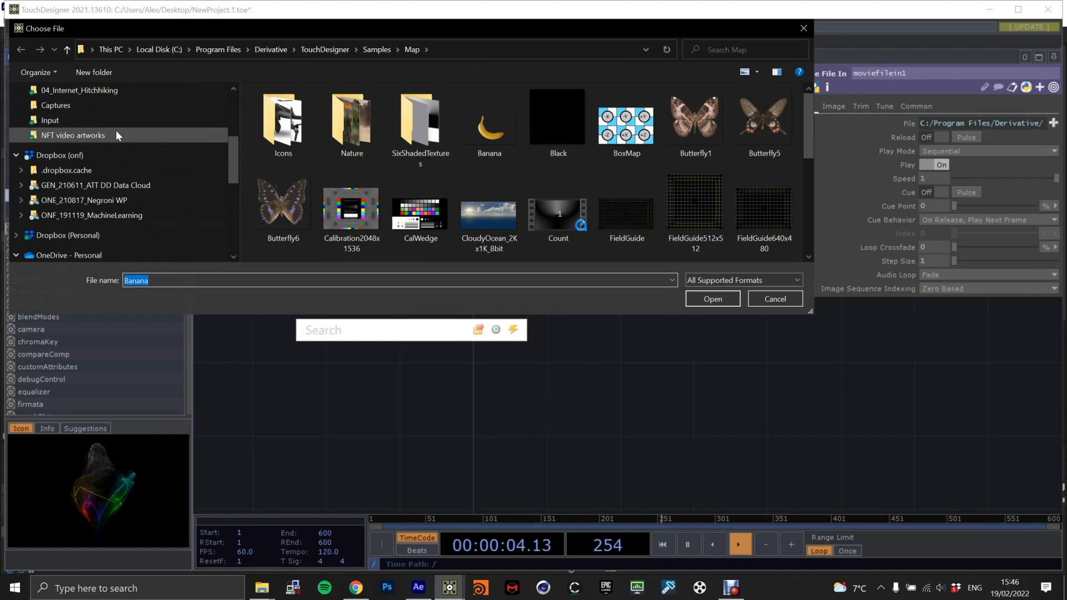
click(112, 121)
double_click(275, 140)
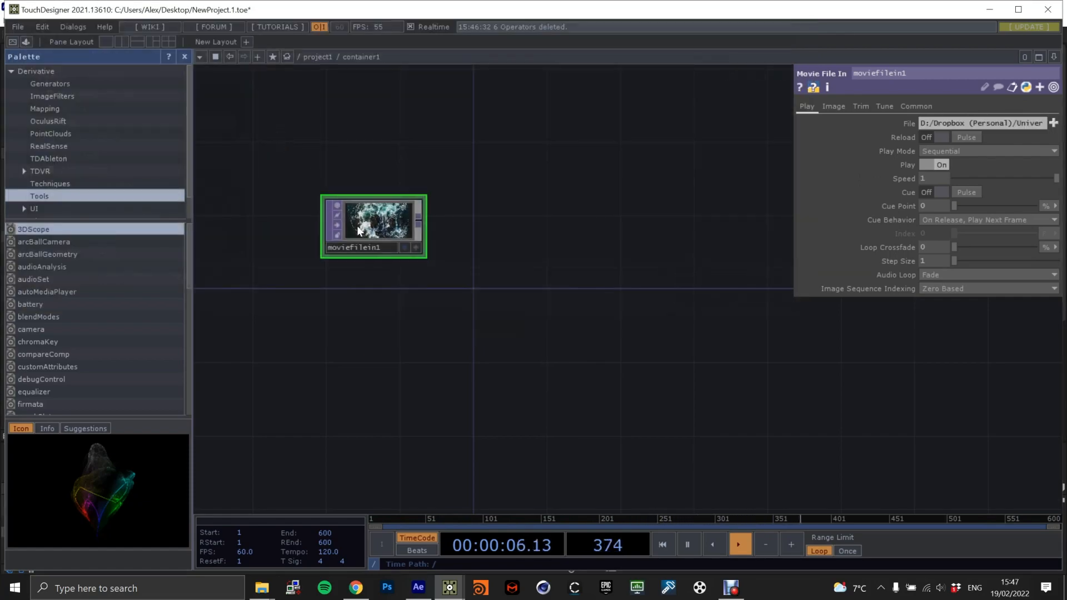
click(405, 247)
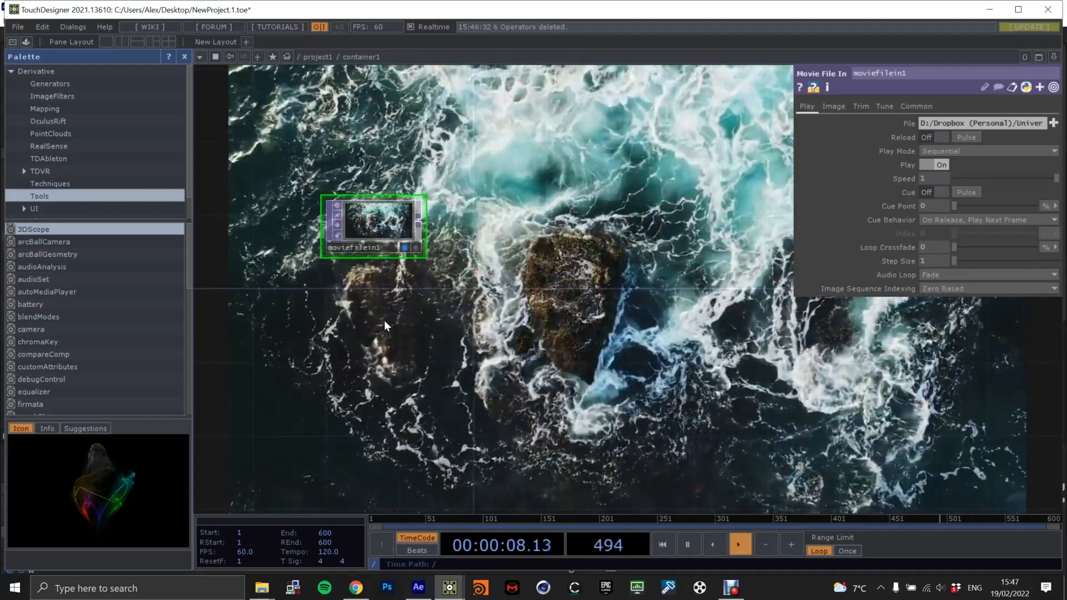
Add a Cache TOP connected to the output of the Movie File In.
drag(420, 220, 584, 229)
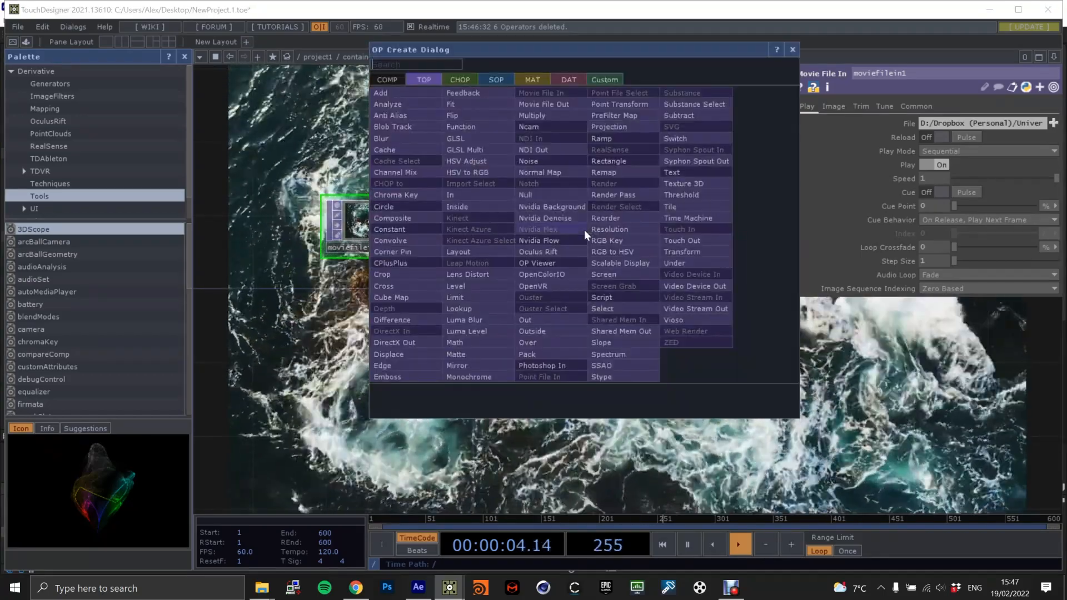
text(ca)
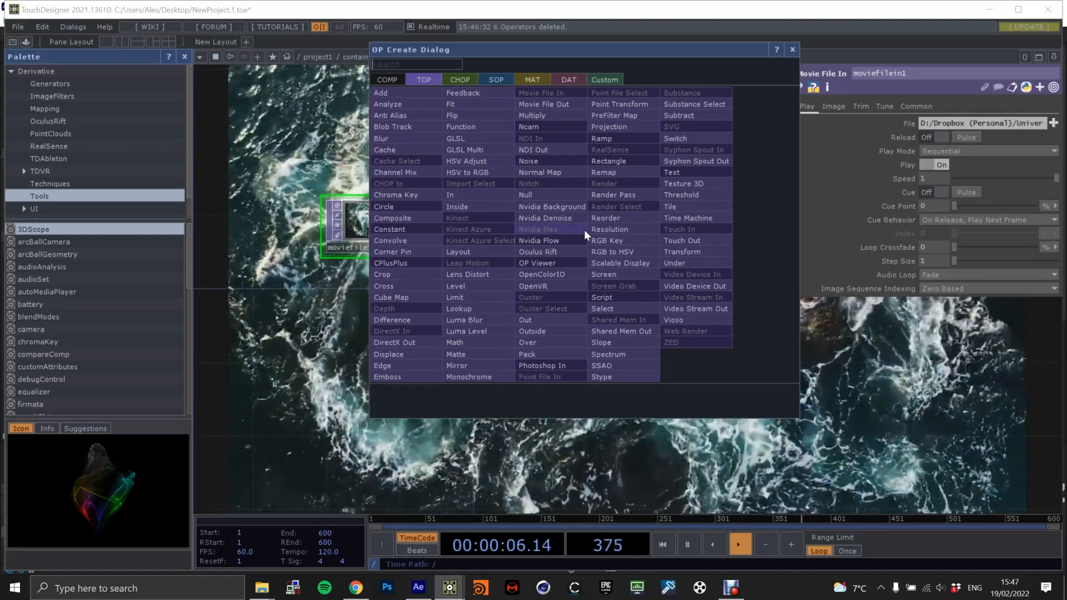
text(che)
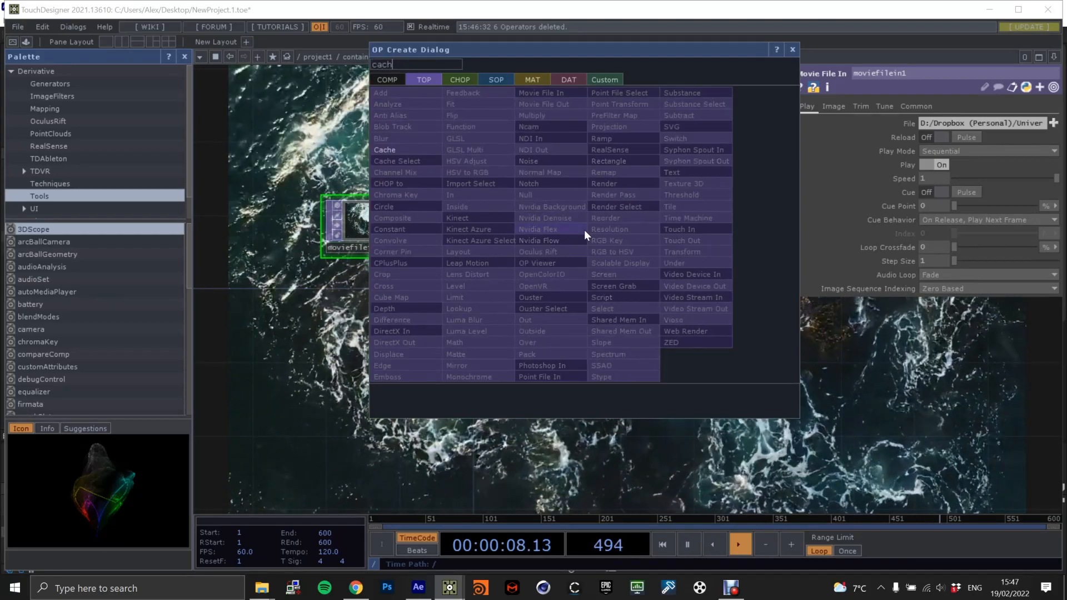
click(432, 151)
click(589, 227)
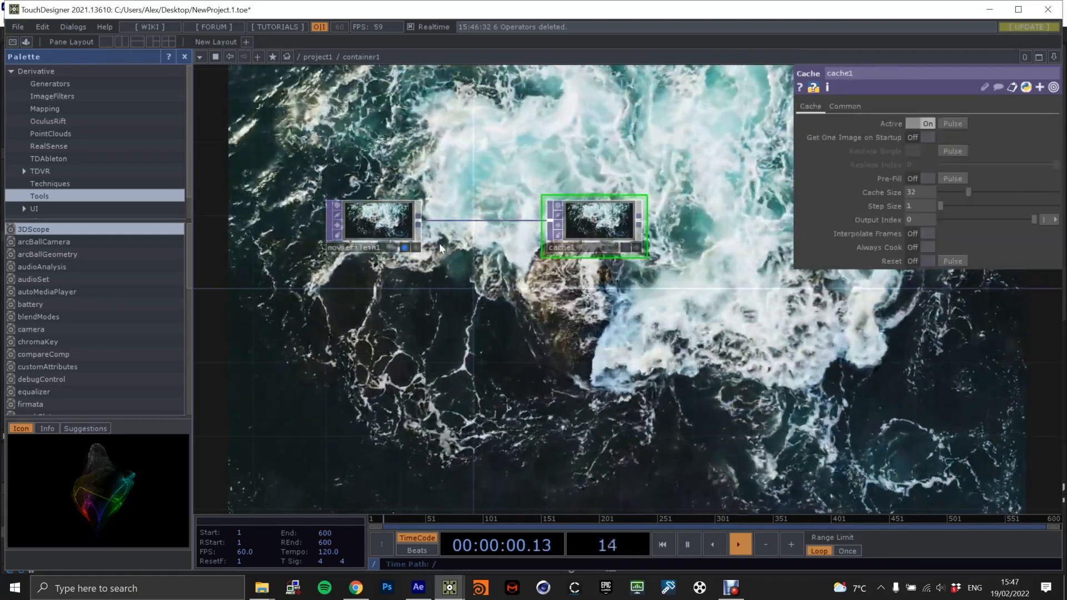
Turn on Pre-Fill for the Cache TOP and switch the background display from the Movie File In to the cache.
click(404, 247)
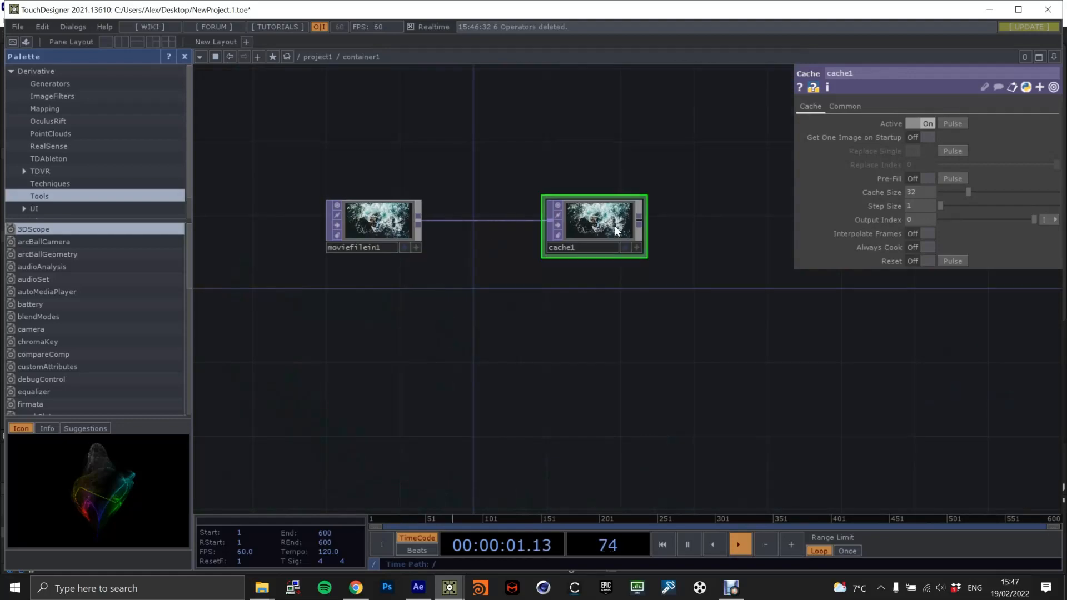
click(920, 178)
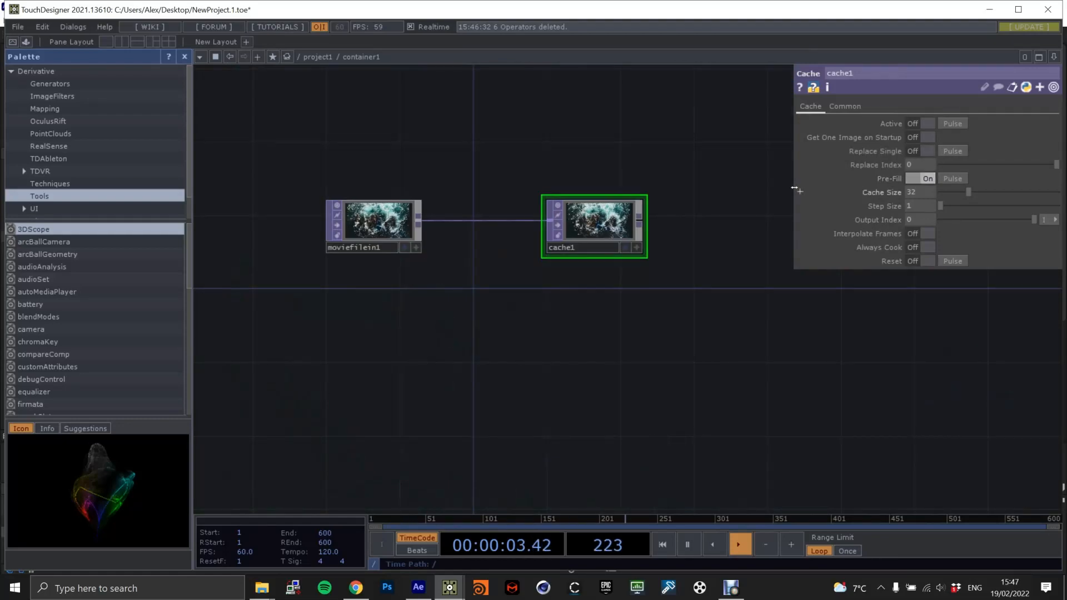
click(625, 248)
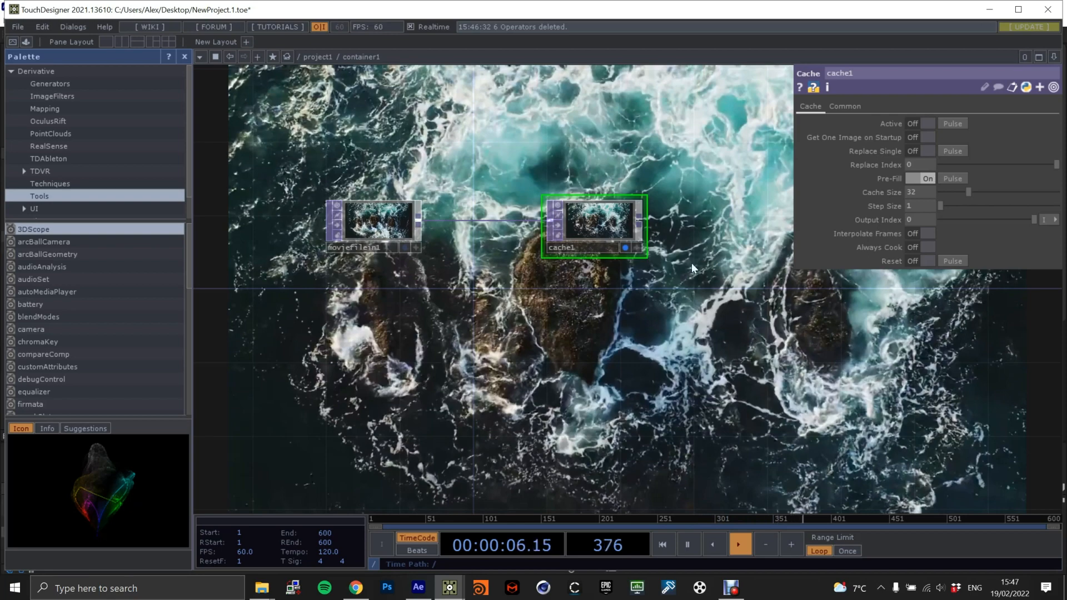
Turn off the Cache TOP's background display and add a Circle TOP below the Movie File In.
drag(634, 250, 572, 277)
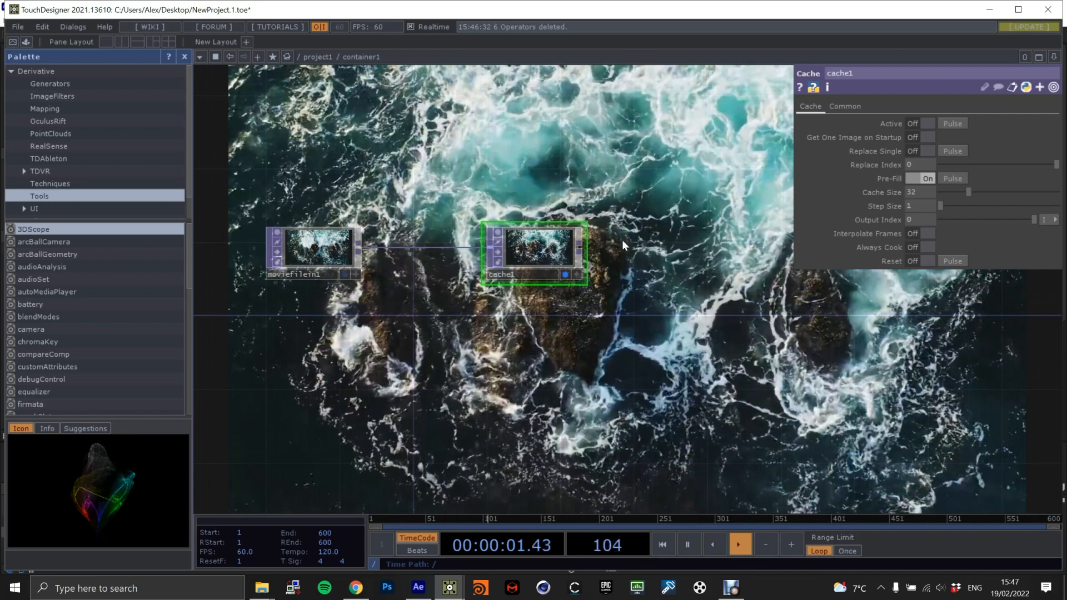
click(564, 274)
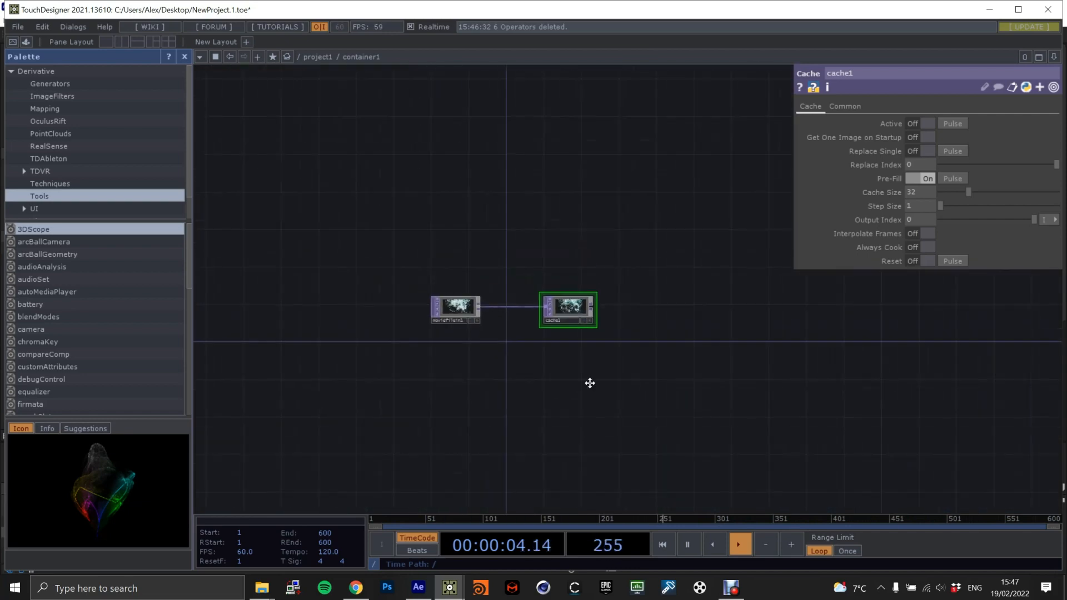
key(Tab)
text(circle)
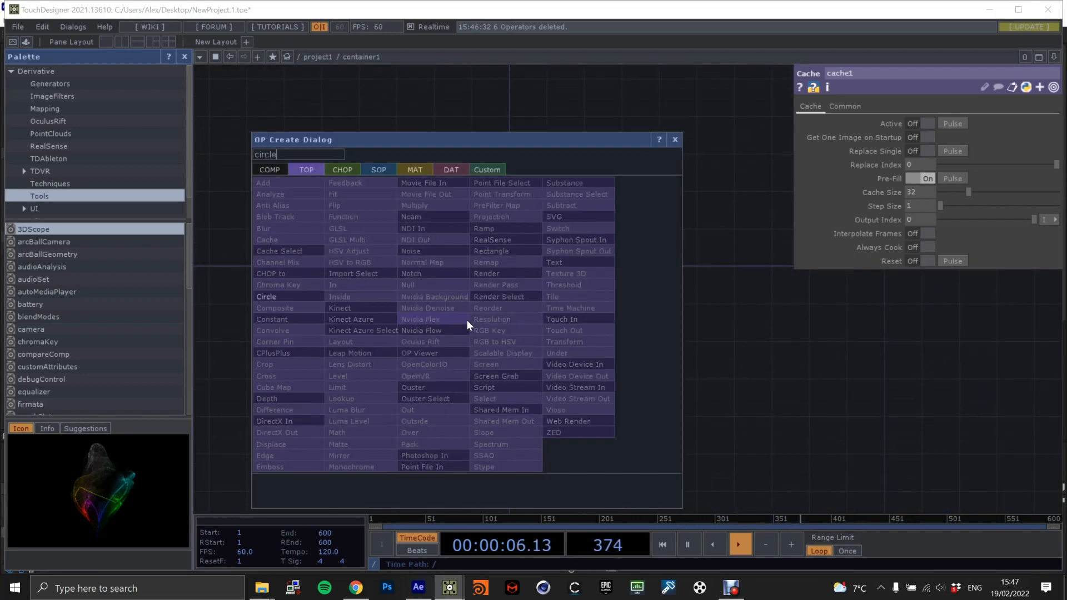
click(295, 303)
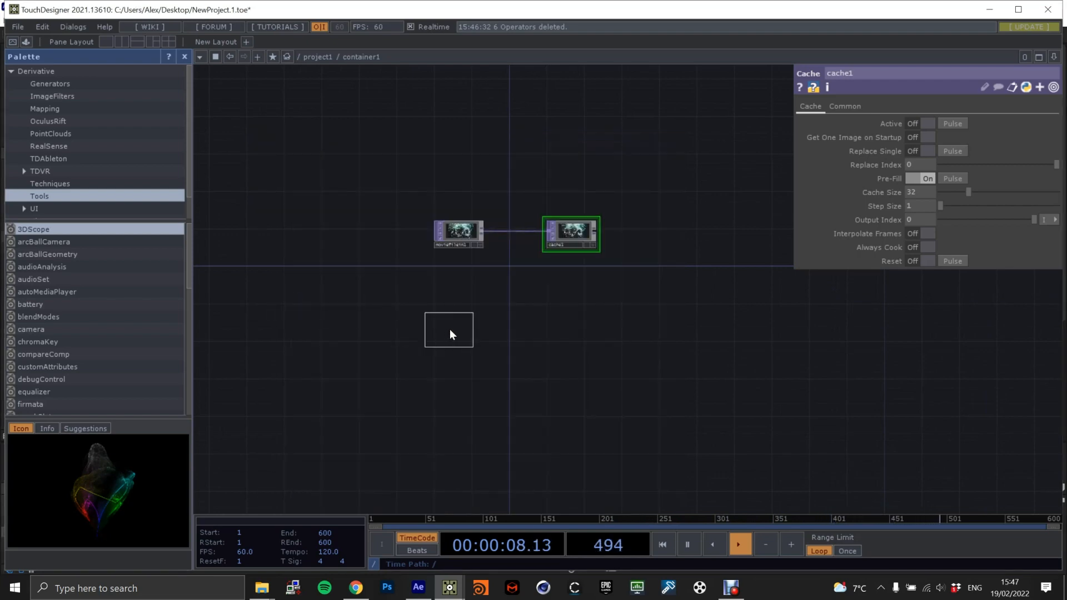
click(448, 336)
scroll(543, 333, up, 3)
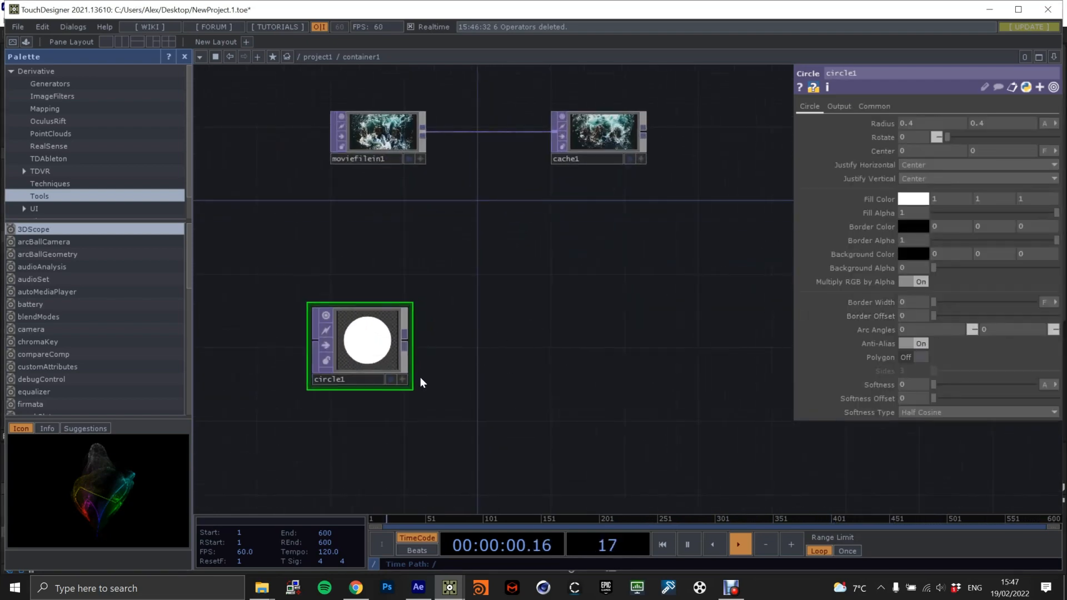
Display the Circle TOP as the network background and set its softness to 0.2.
click(390, 379)
click(915, 382)
text(0.2)
key(Return)
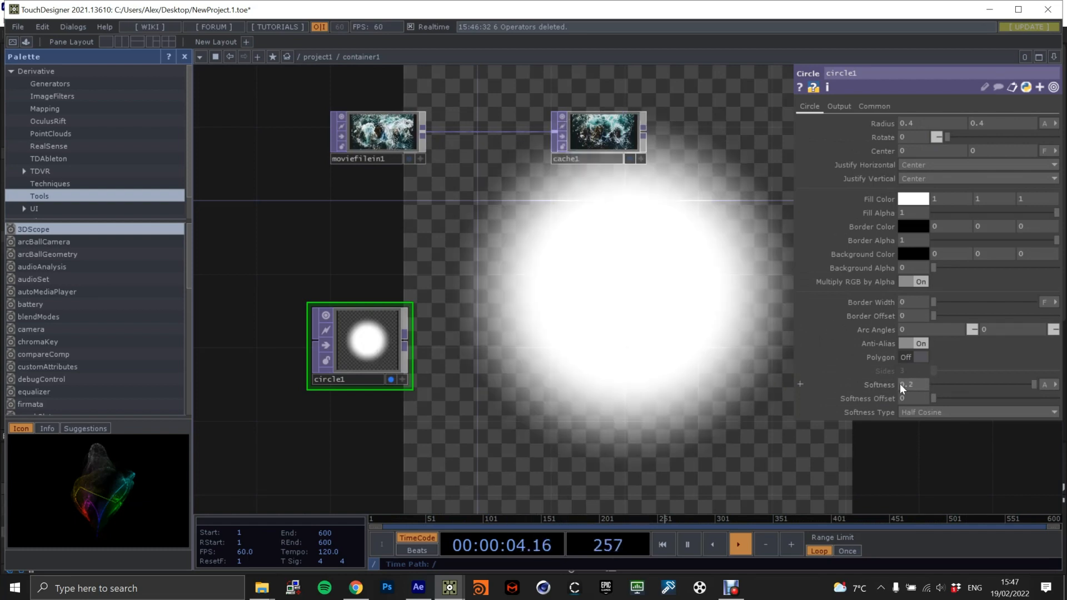
Set the Circle TOP's resolution width to 1024 and make its resolution height reference the width parameter.
click(877, 107)
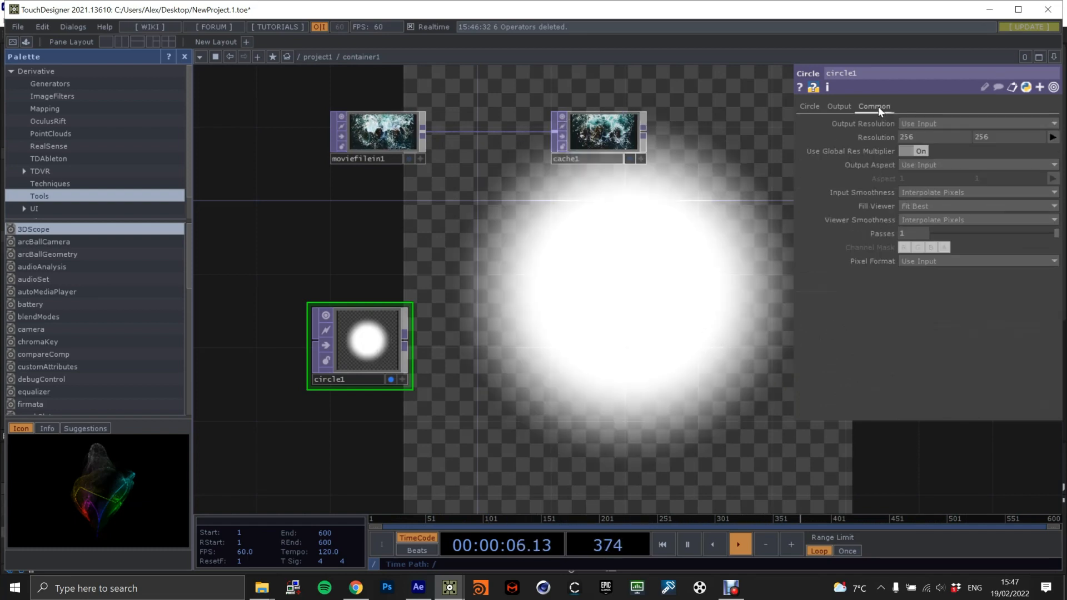
click(885, 135)
click(905, 150)
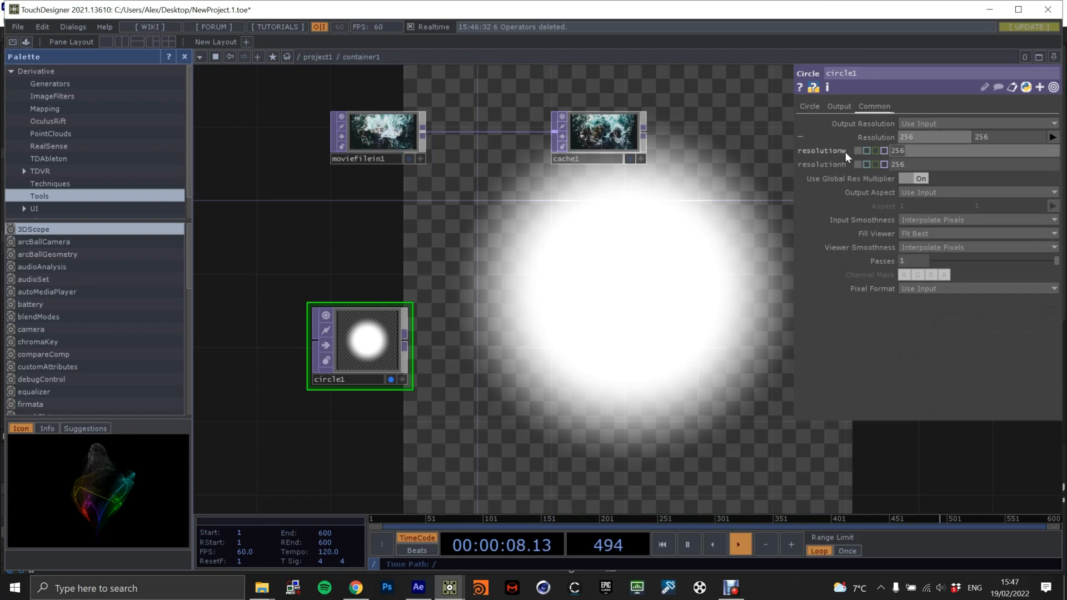
text(102)
key(Return)
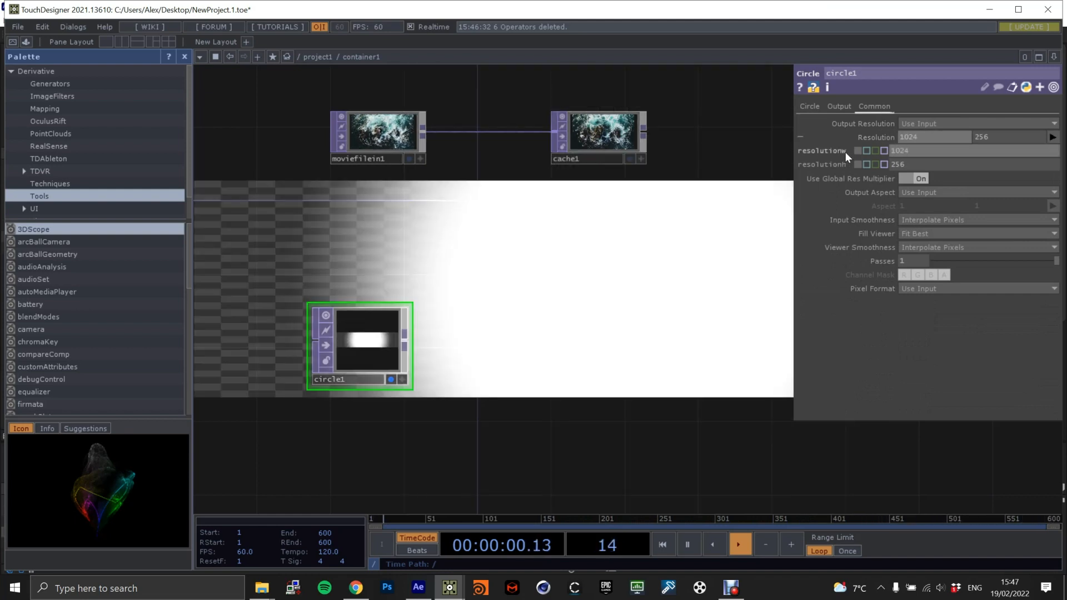
right_click(834, 149)
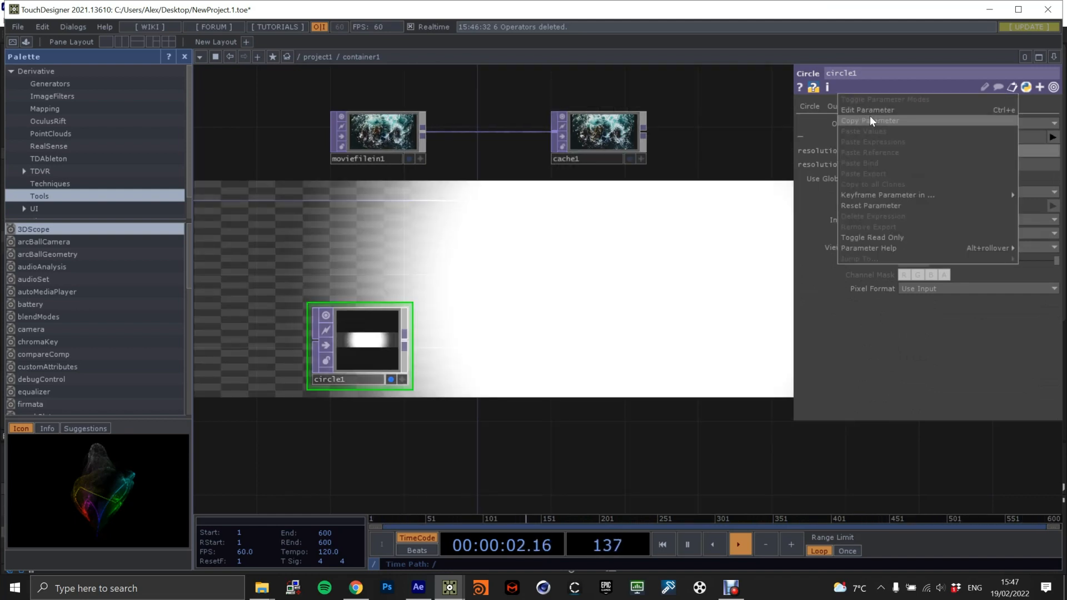
click(869, 119)
right_click(822, 166)
click(868, 168)
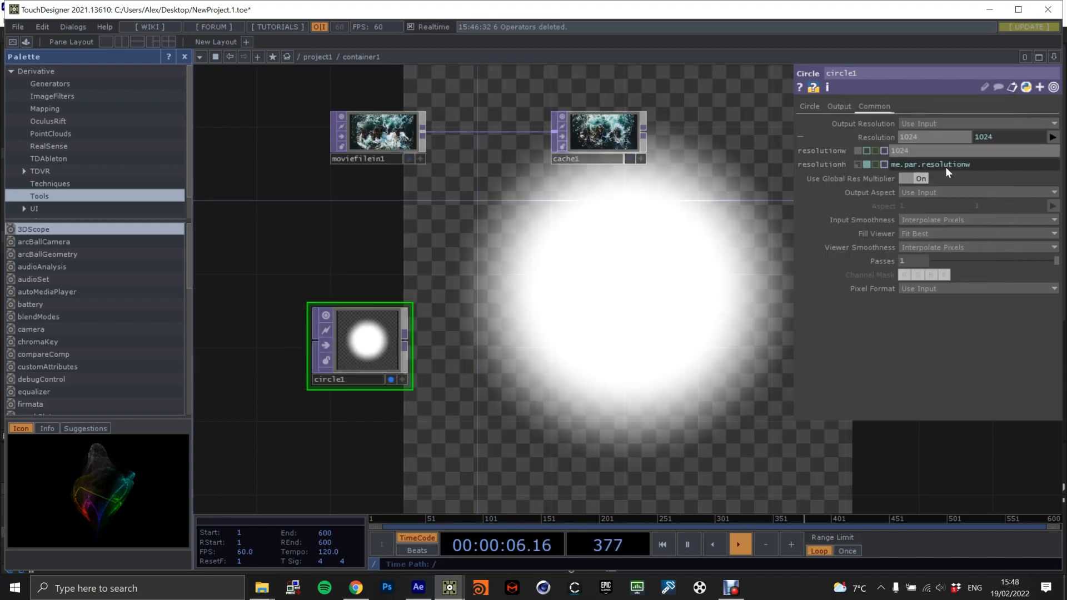
Test the linked height by setting the circle's resolution width to 256 and back to 1024.
click(938, 151)
text(256)
key(Return)
drag(917, 150, 847, 150)
text(1024)
key(Return)
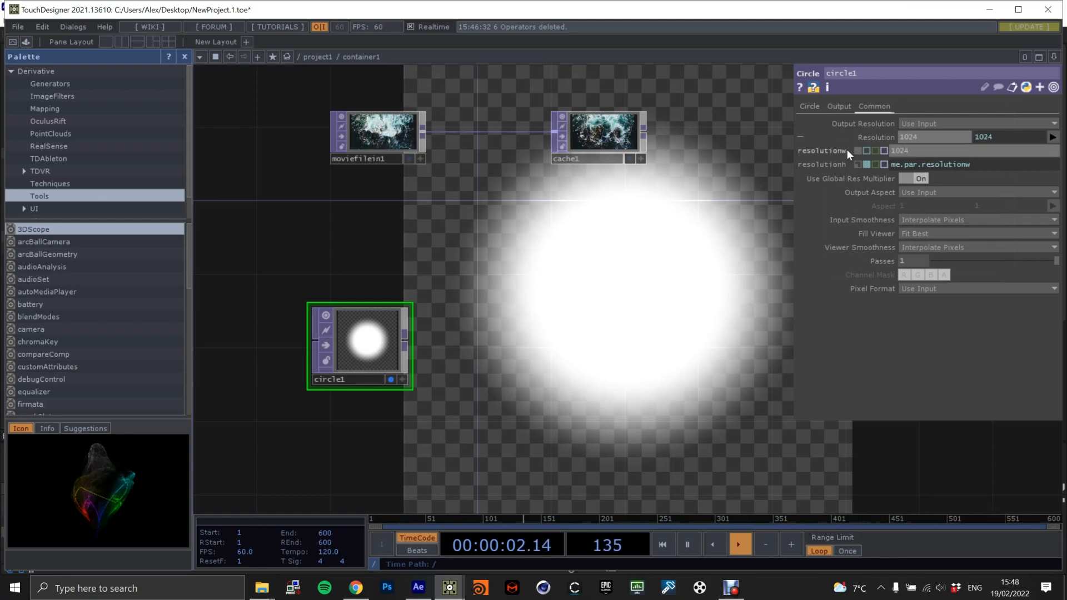
Add a Composite TOP beside the Circle TOP, leaving room for wires between them.
drag(523, 291, 455, 295)
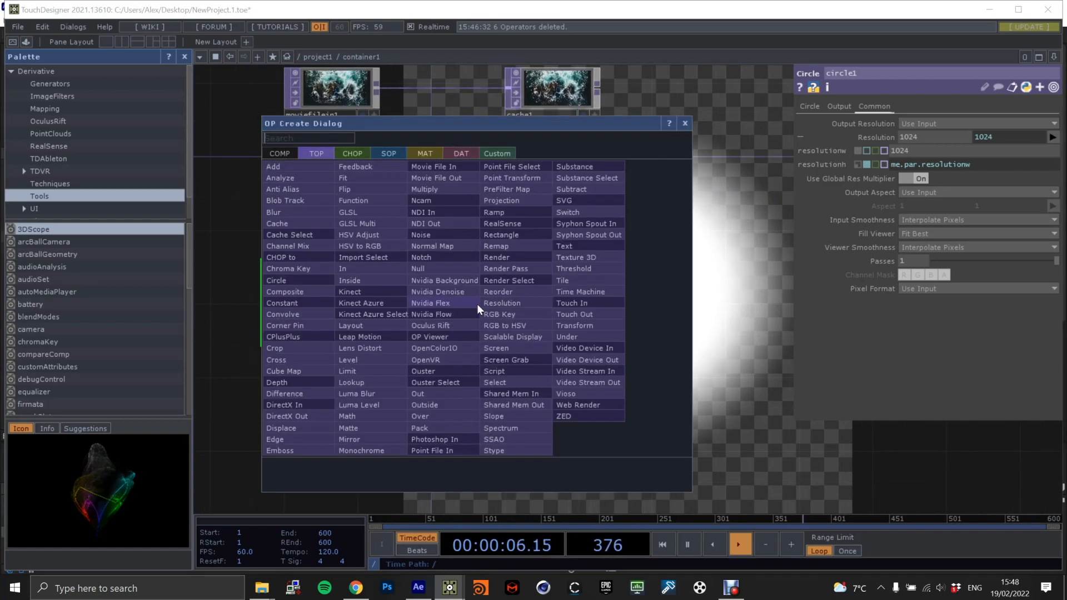
text(compo)
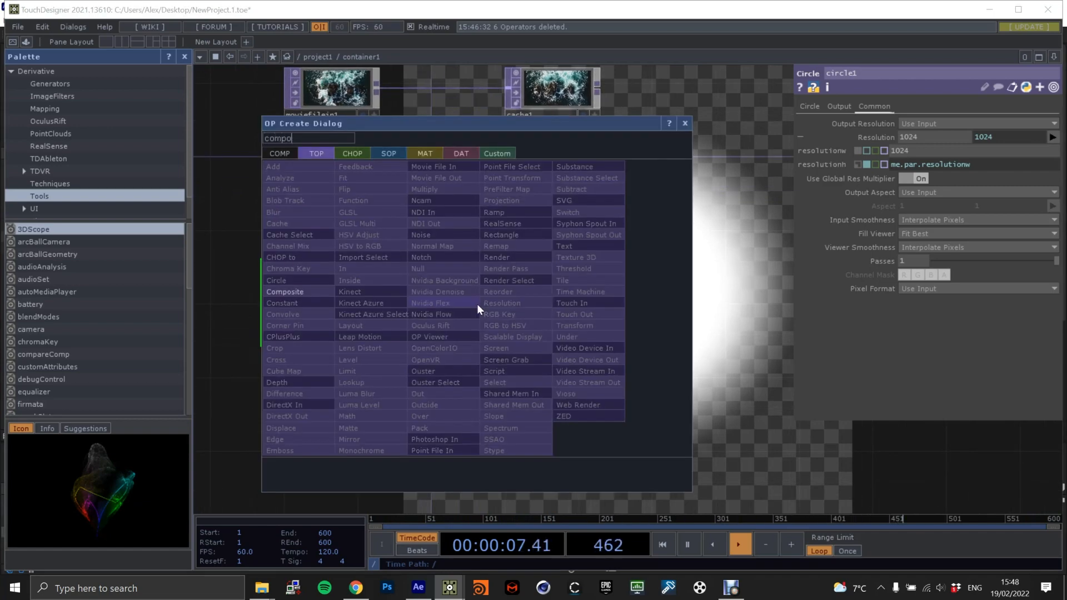
click(279, 292)
click(553, 319)
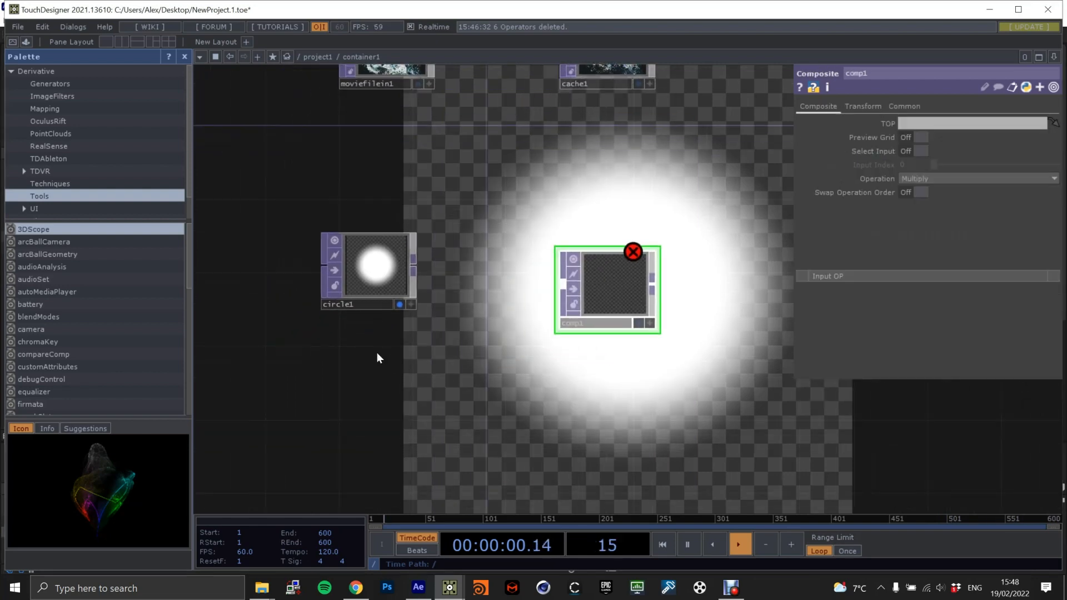
Add a Constant TOP directly below the Circle TOP.
key(Tab)
text(const)
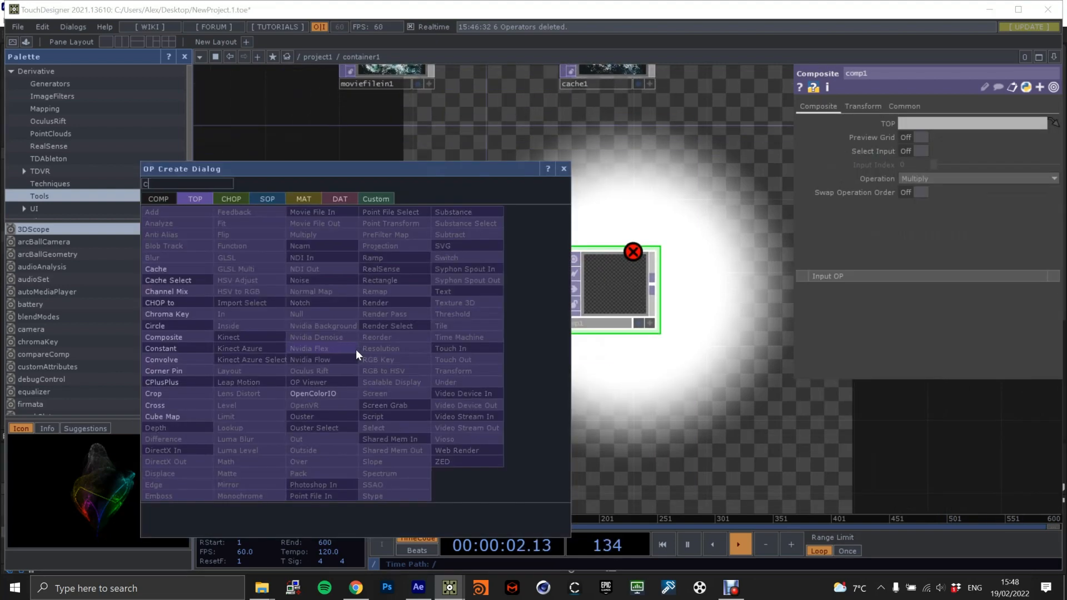
click(174, 348)
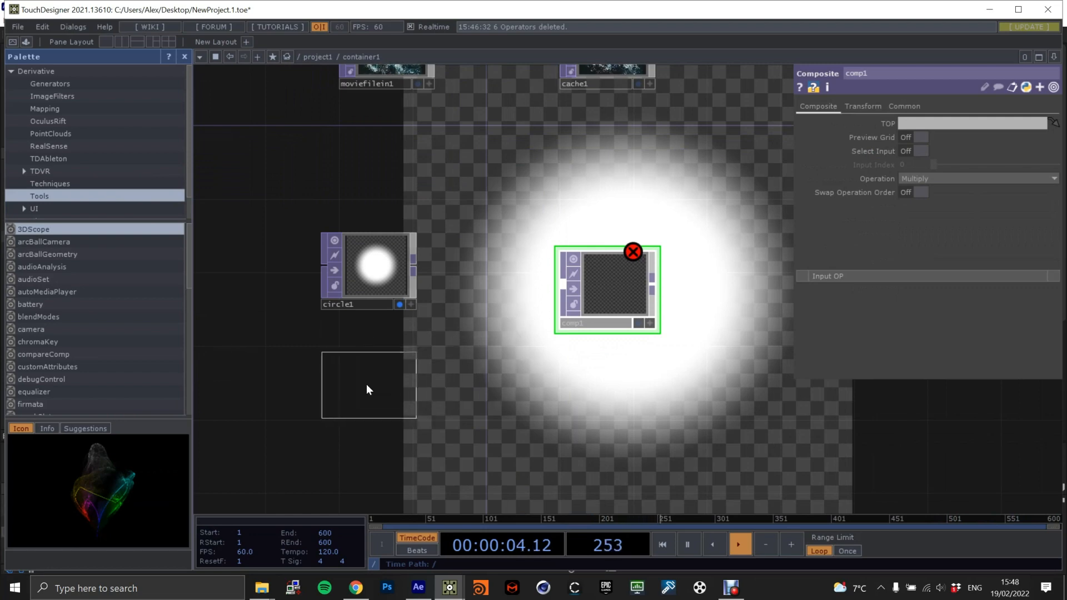
click(396, 379)
Connect the Circle TOP and the Constant TOP, in that order, to the Composite TOP's input.
drag(414, 267, 562, 281)
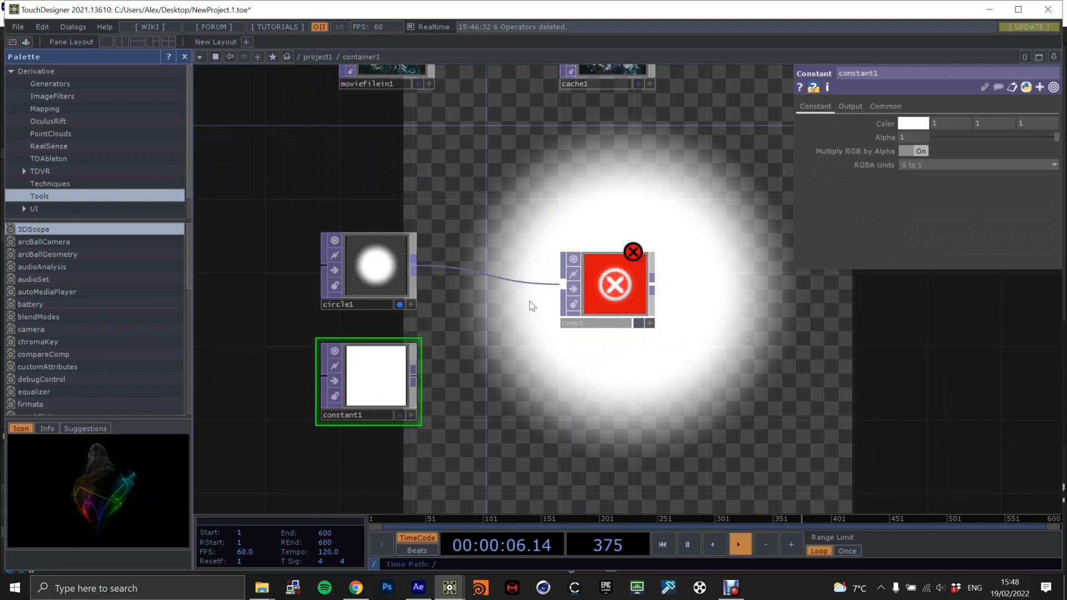
drag(415, 376, 562, 289)
click(629, 302)
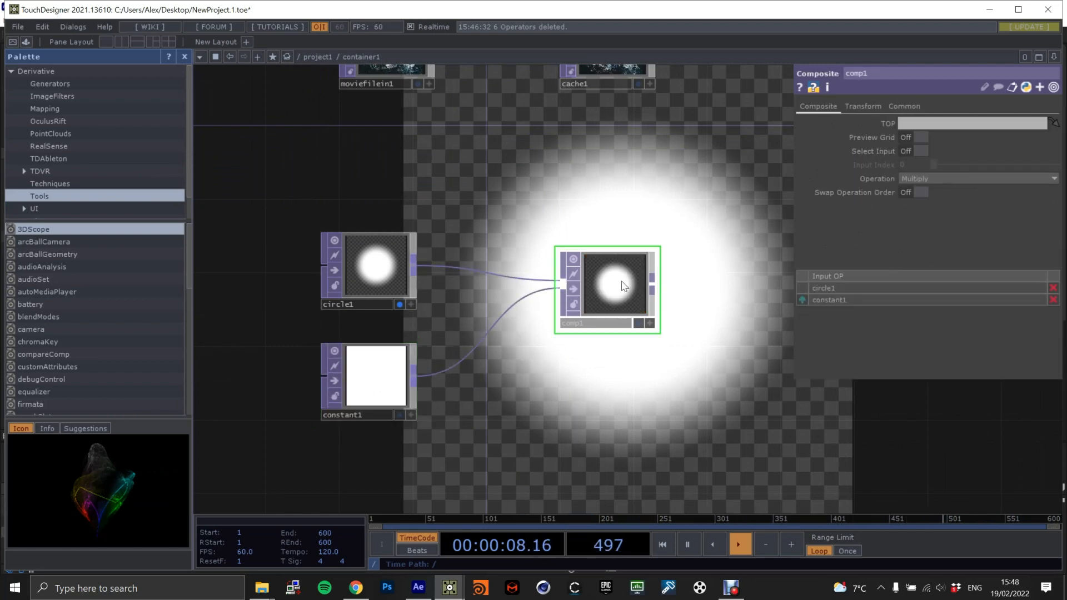
Set the Constant TOP's alpha to 0 and its output resolution to Parent Panel Size.
click(401, 373)
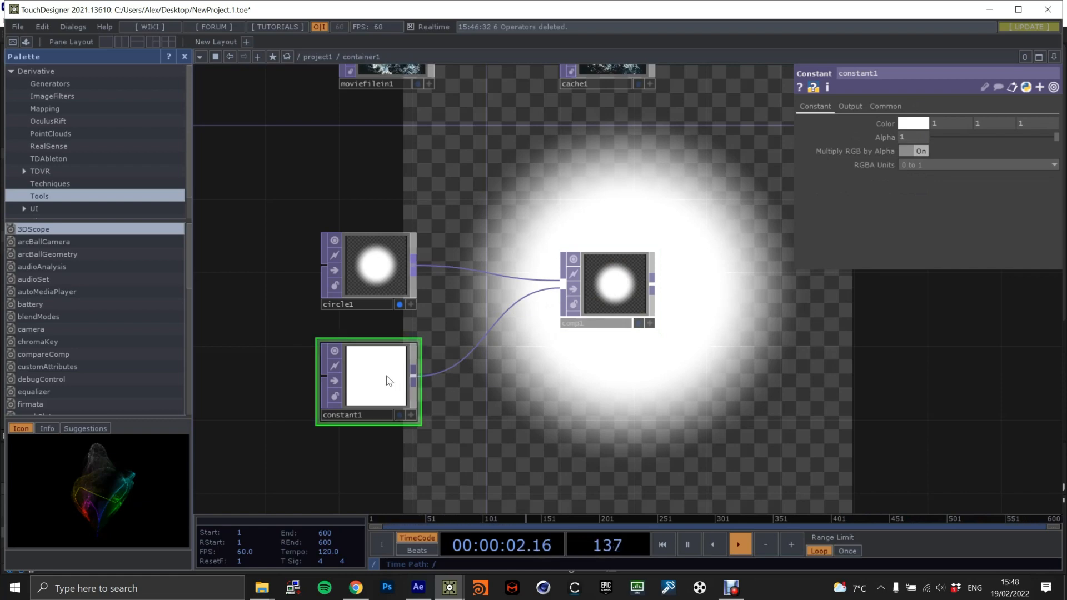
drag(915, 134, 857, 134)
text(0)
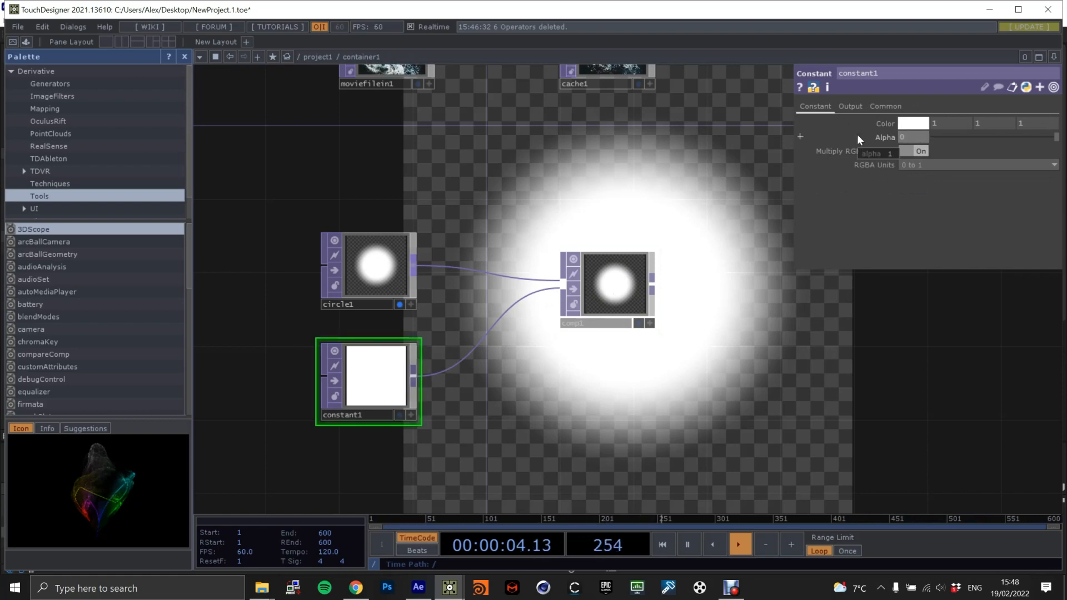
key(Return)
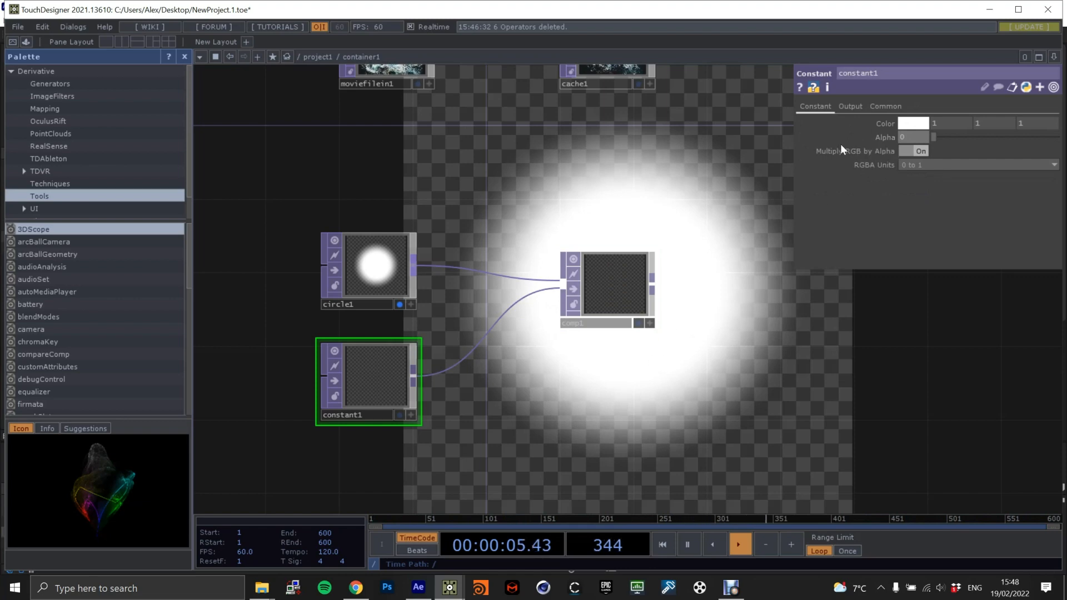
click(887, 107)
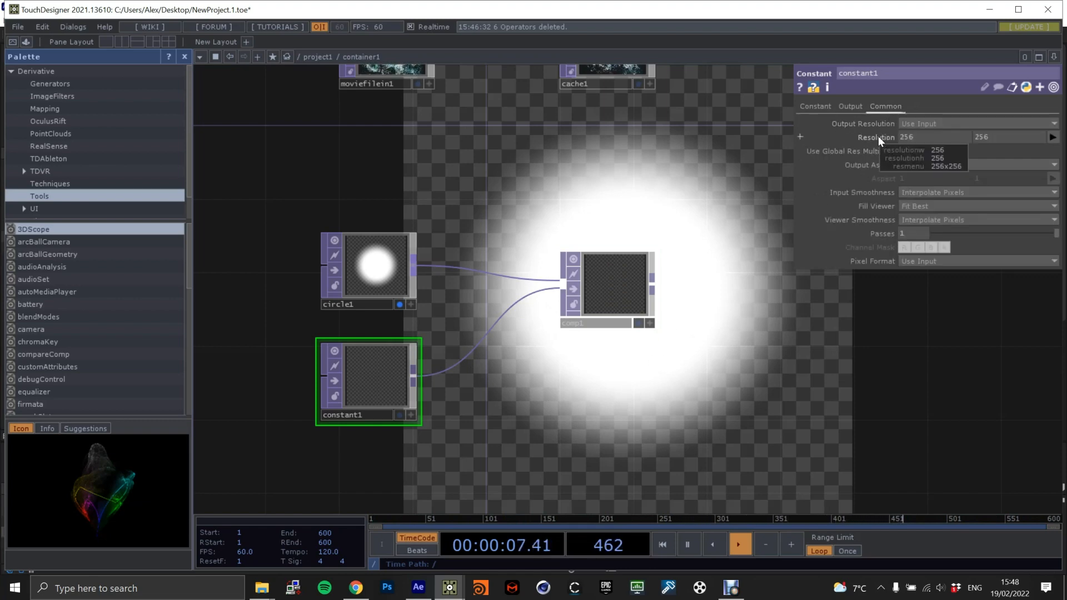
click(911, 123)
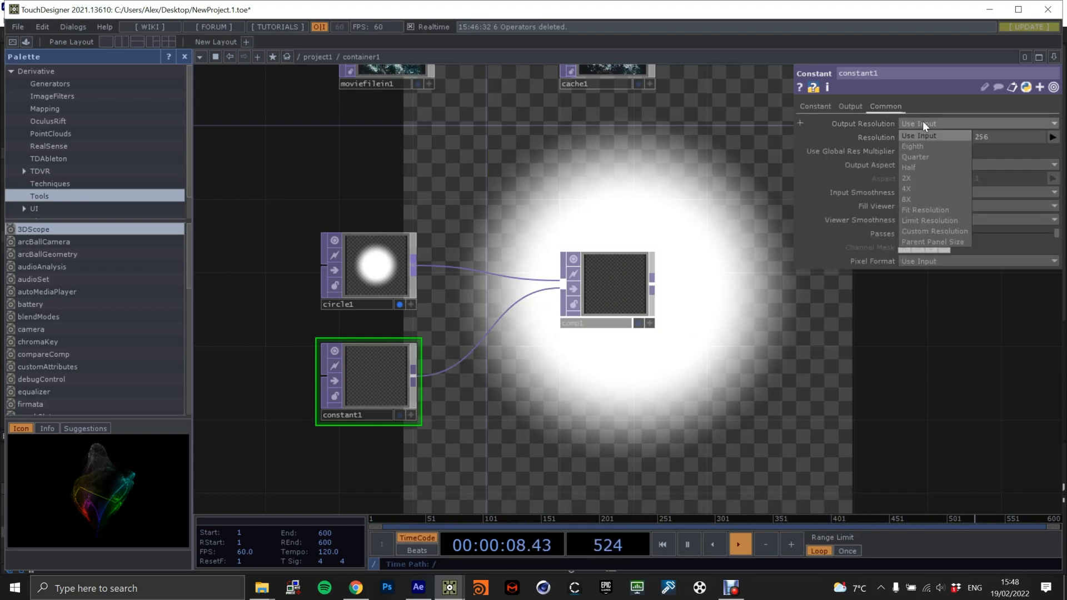
click(934, 242)
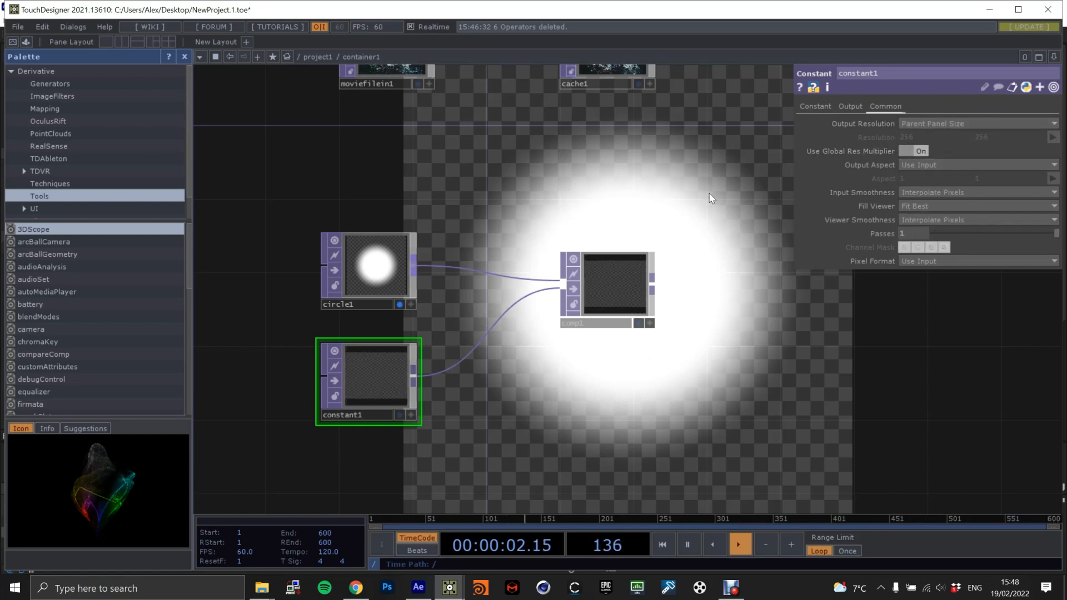
Go up to the parent network and set the container's Horizontal Mode and Vertical Mode to Fill.
scroll(686, 229, down, 10)
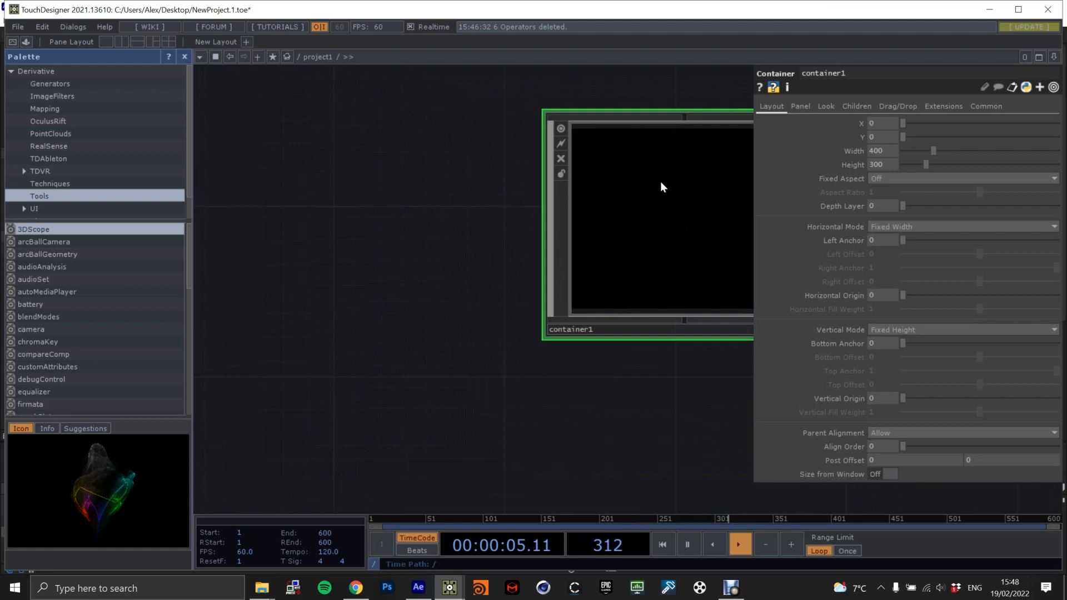
drag(482, 134, 368, 158)
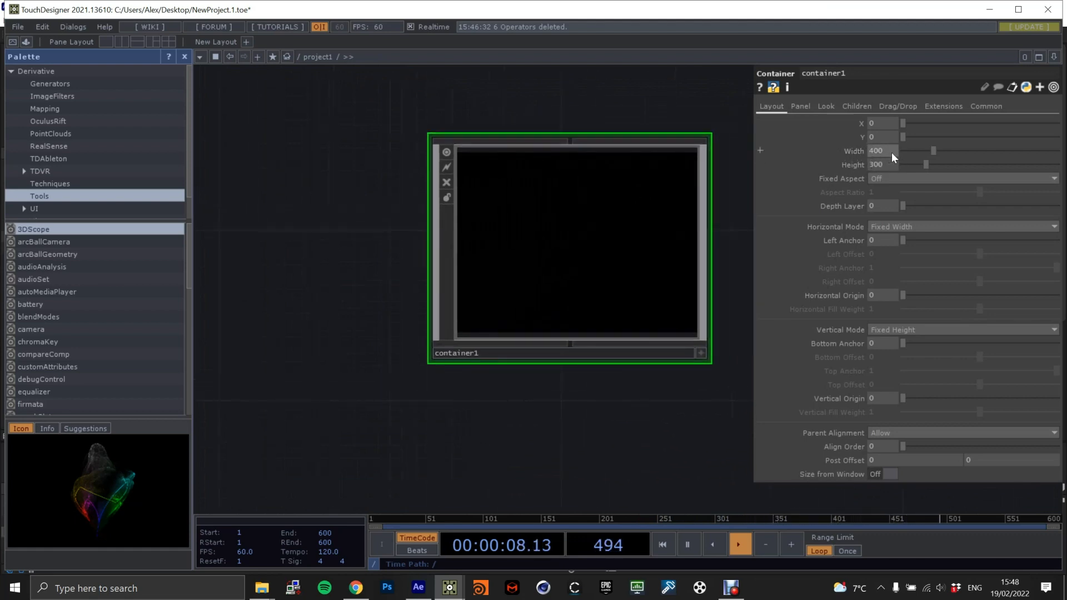
drag(670, 115, 642, 142)
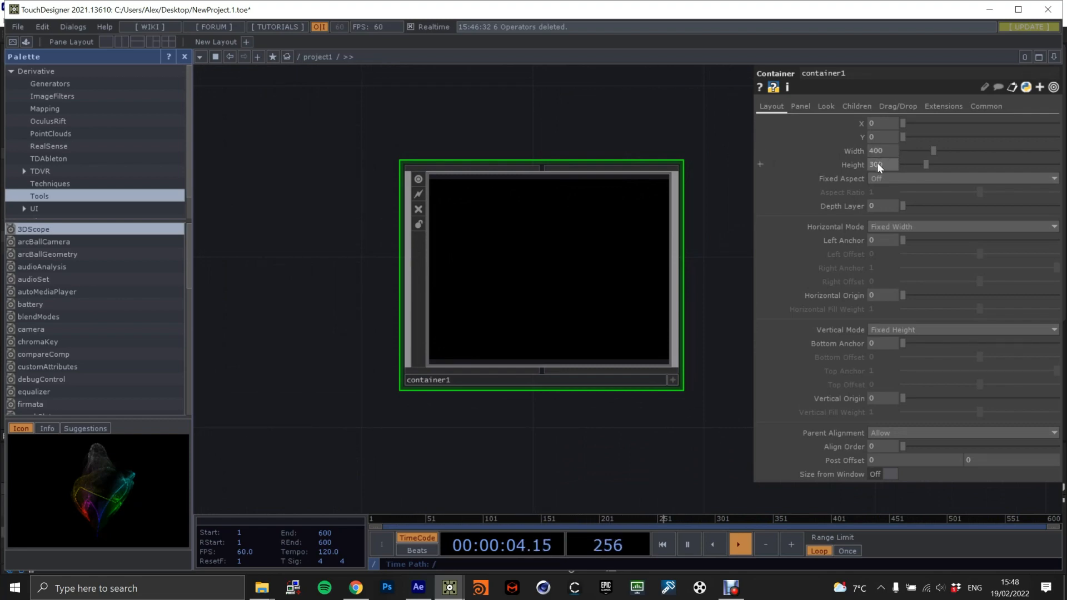
click(892, 227)
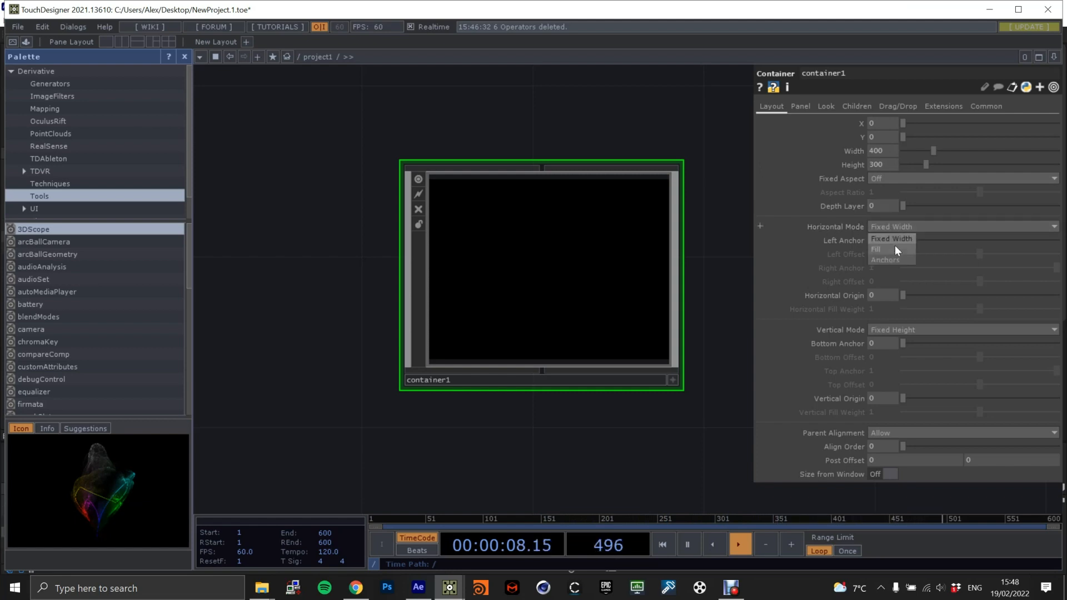
click(894, 249)
click(898, 329)
click(895, 350)
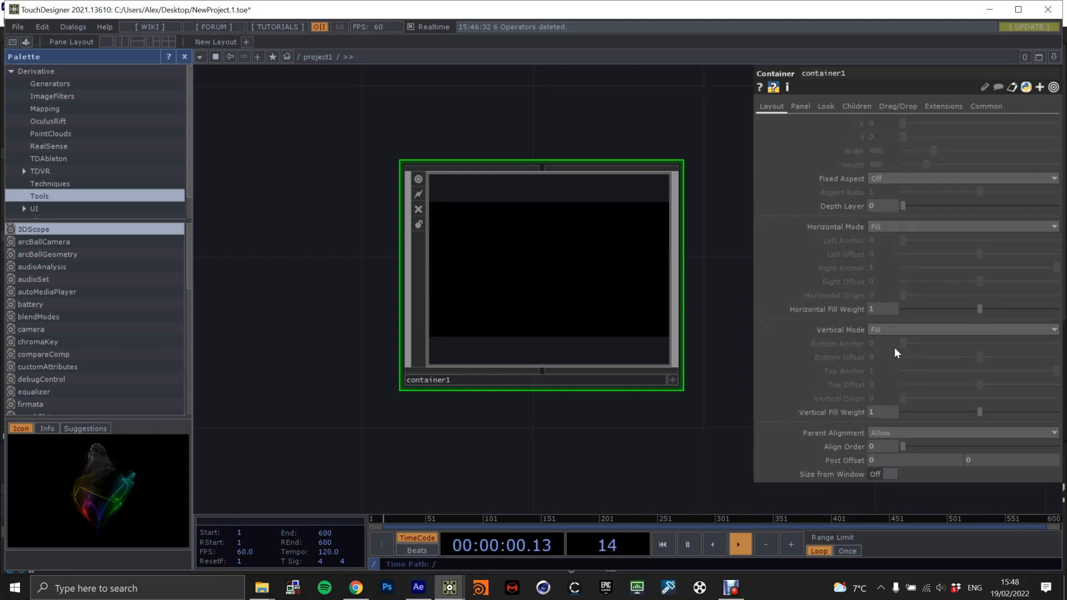
Go back into the container and set the Composite TOP's operation to Over.
key(i)
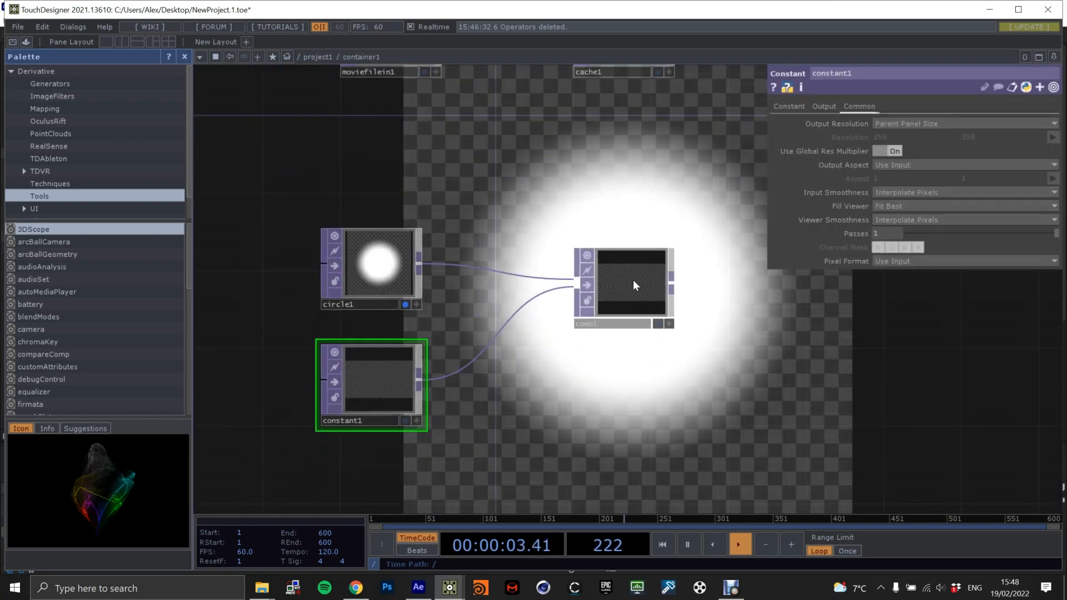
click(628, 288)
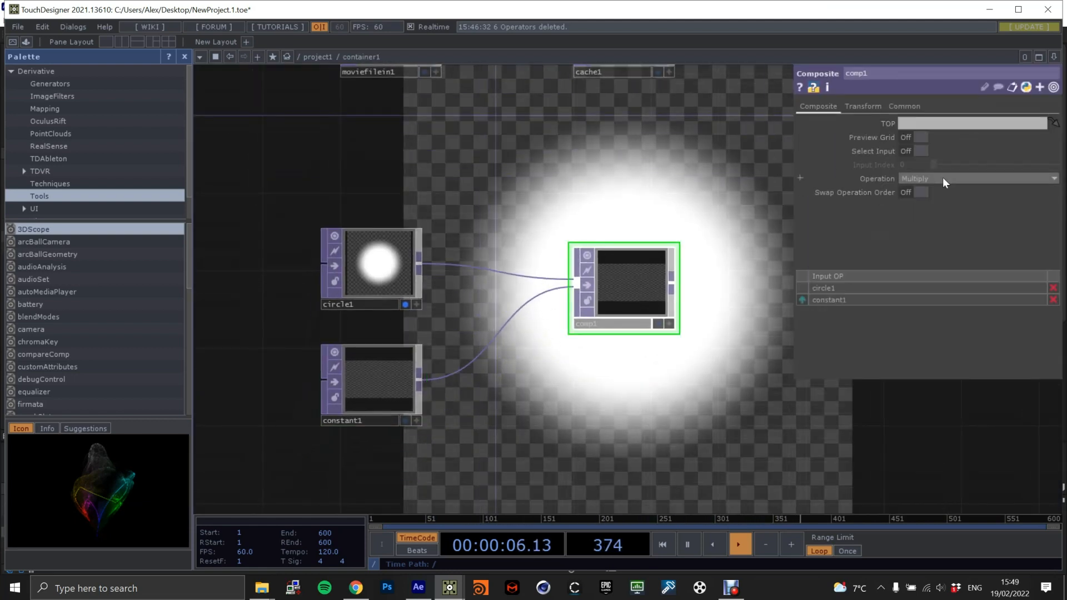
click(917, 177)
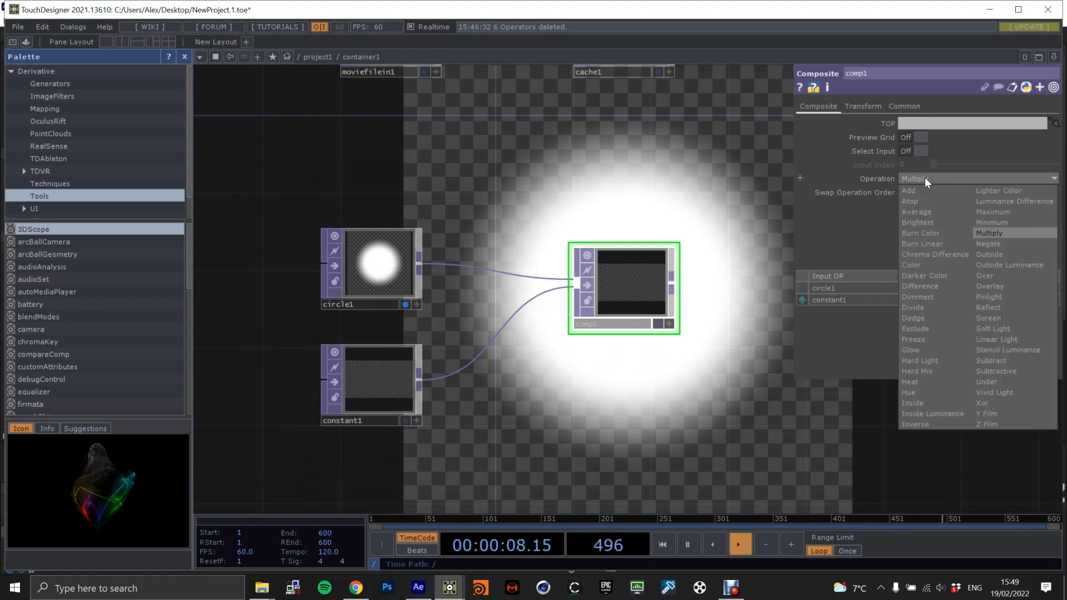
click(1006, 276)
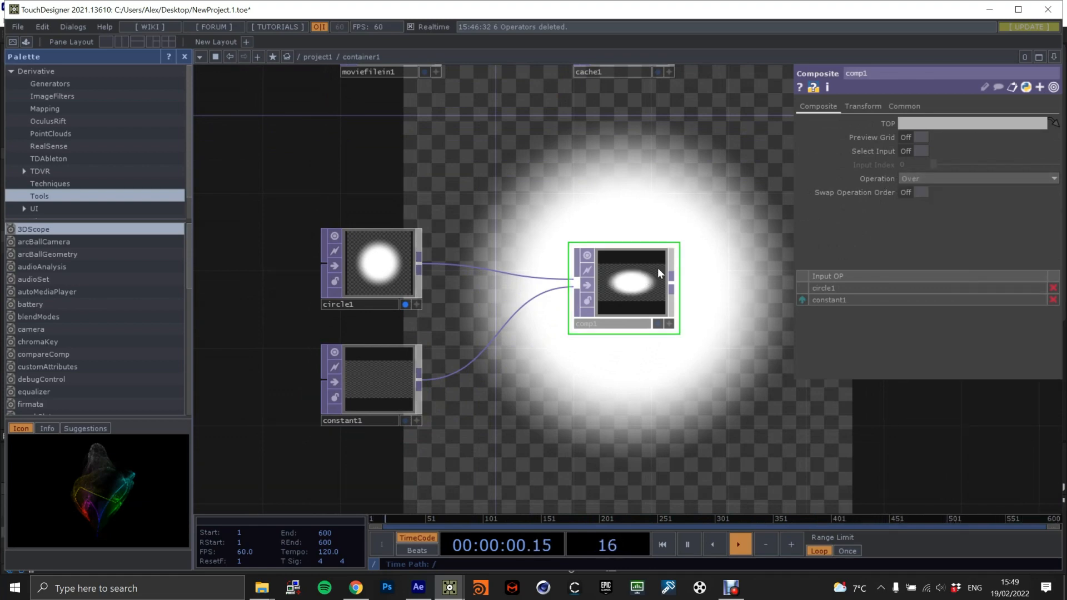
Set the Composite TOP's Pre-Fit Overlay to Native Resolution and display it in the background instead of the Circle TOP.
click(864, 107)
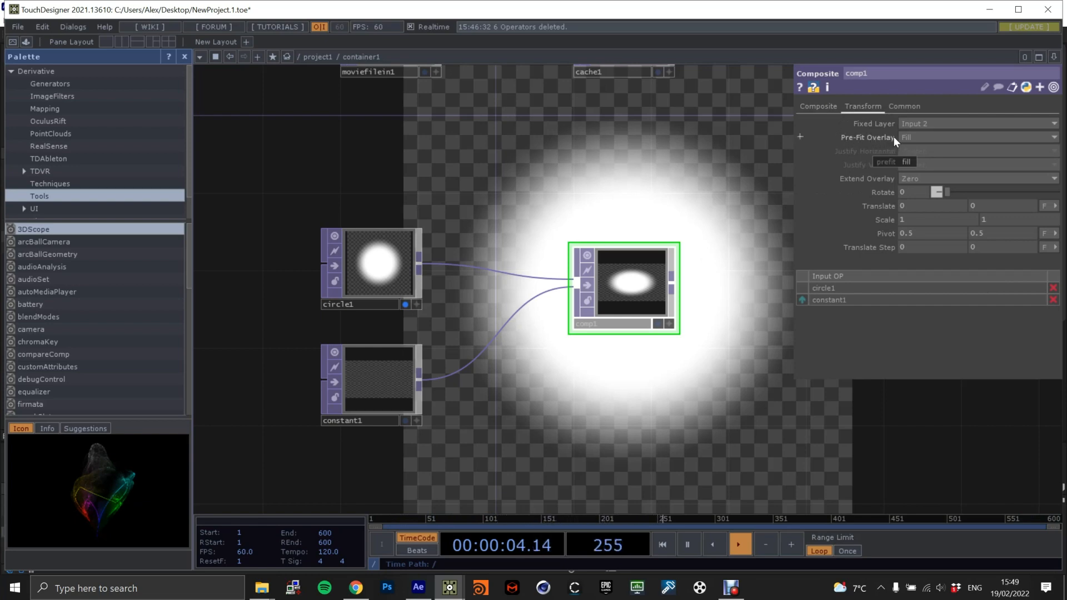
click(924, 138)
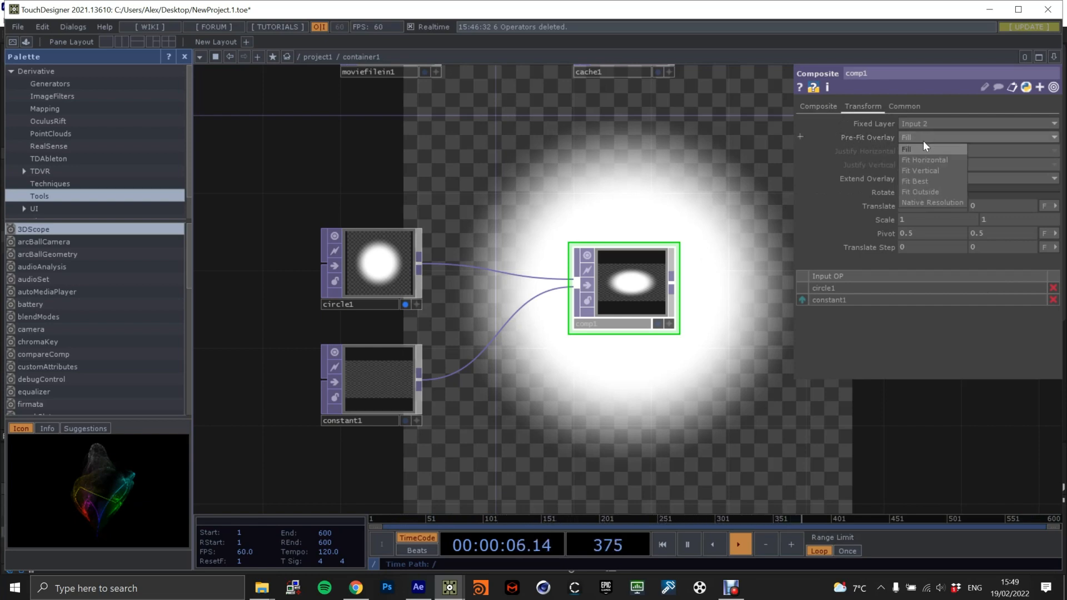
click(931, 201)
drag(641, 331, 581, 340)
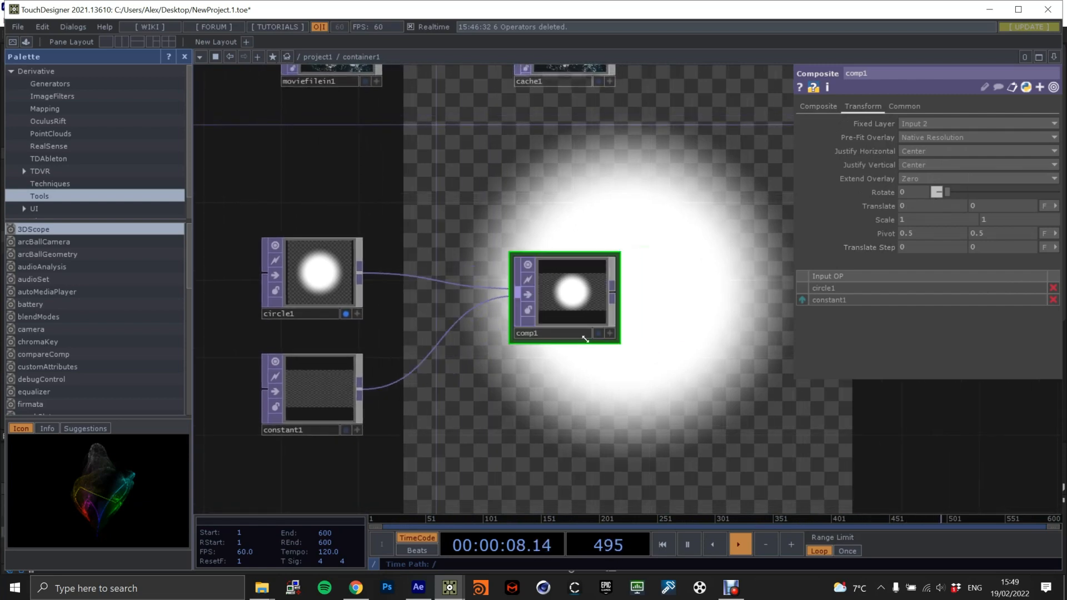
click(344, 313)
click(598, 332)
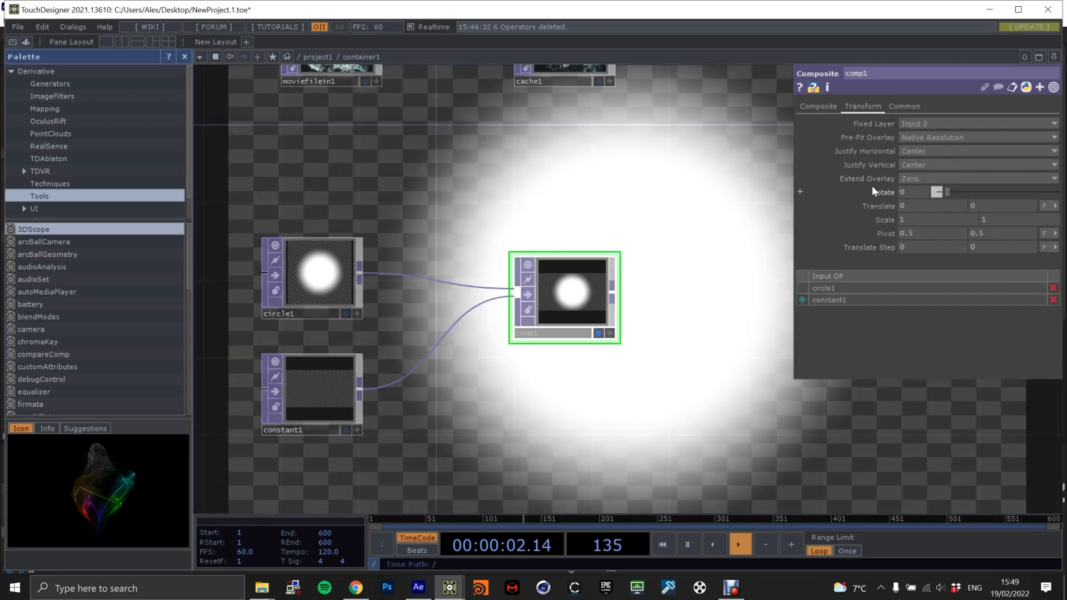
Expand the Composite TOP's Translate parameter to its tx and ty fields and turn off its background display.
mouse_move(874, 202)
middle_down()
mouse_move(844, 205)
mouse_move(914, 206)
mouse_move(875, 207)
middle_up()
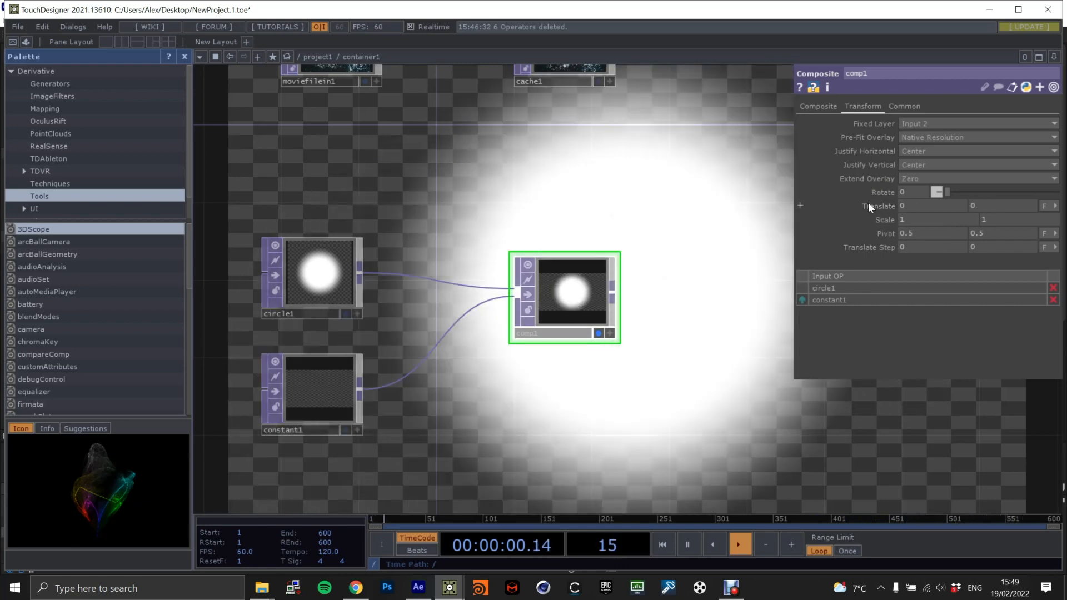
click(867, 204)
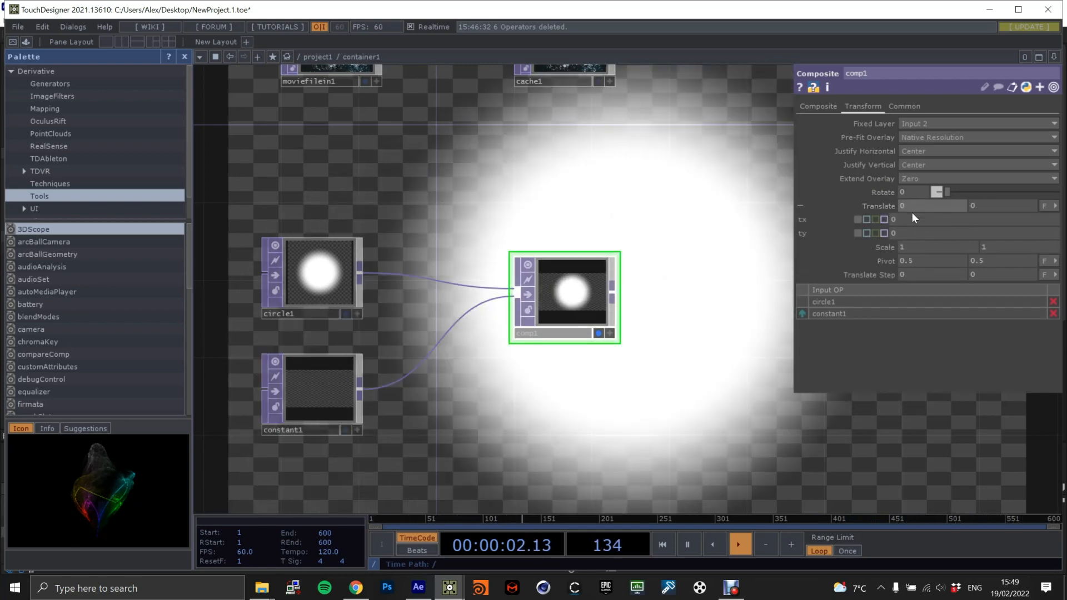
mouse_move(909, 217)
middle_down()
mouse_move(867, 219)
mouse_move(973, 219)
mouse_move(909, 216)
middle_up()
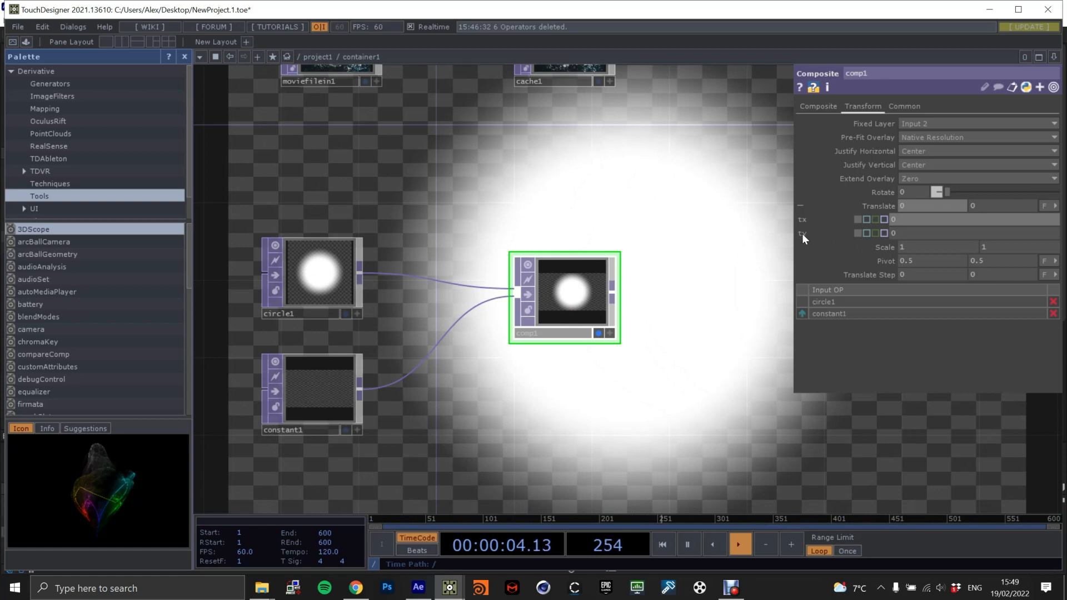
mouse_move(892, 233)
middle_down()
mouse_move(892, 220)
mouse_move(867, 220)
mouse_move(918, 220)
mouse_move(893, 220)
mouse_move(895, 235)
middle_up()
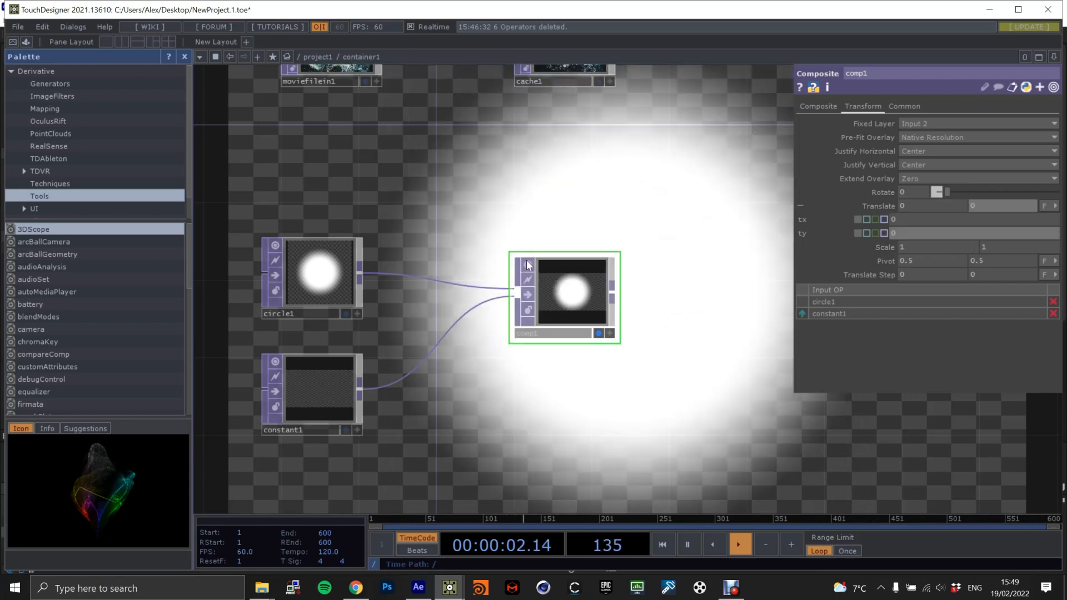
scroll(503, 191, down, 1)
scroll(503, 191, down, 2)
drag(503, 192, 496, 273)
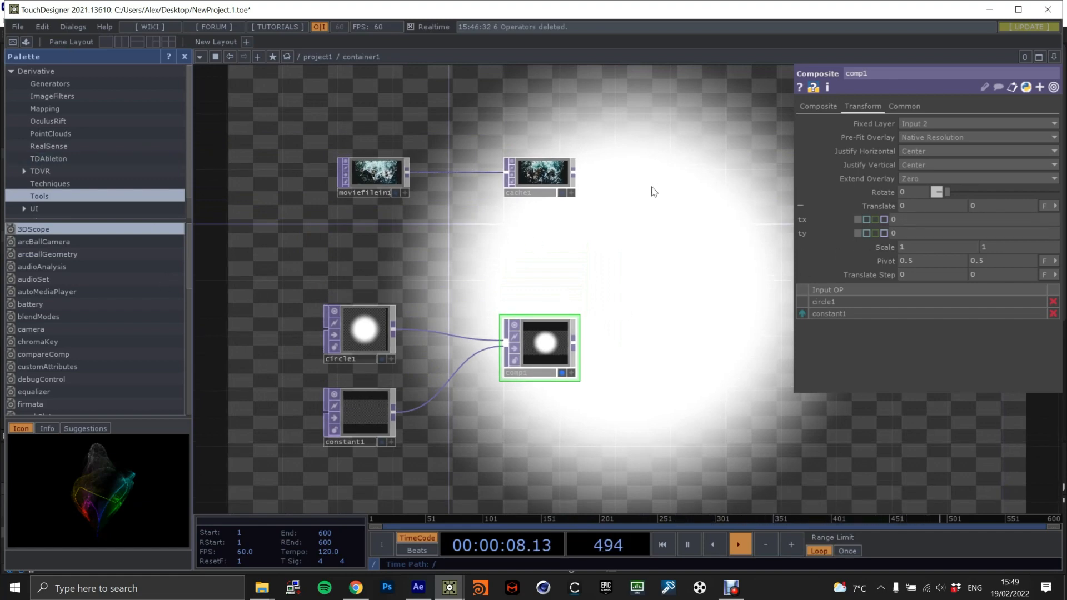
drag(585, 267, 609, 312)
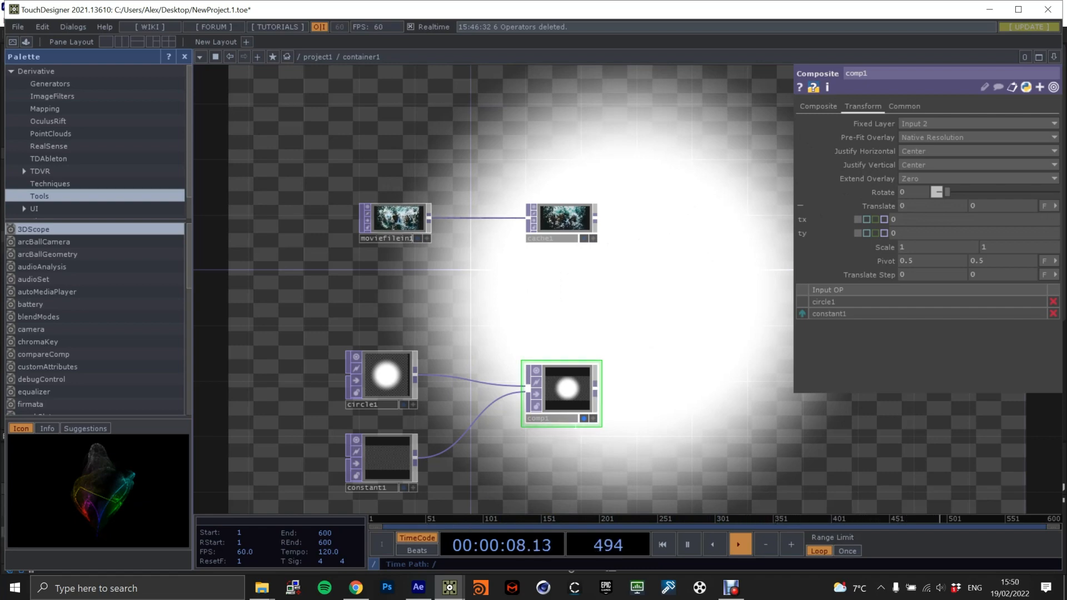
click(584, 418)
Add a Mouse In CHOP in the empty network area above the video operators.
drag(377, 91, 389, 145)
key(Tab)
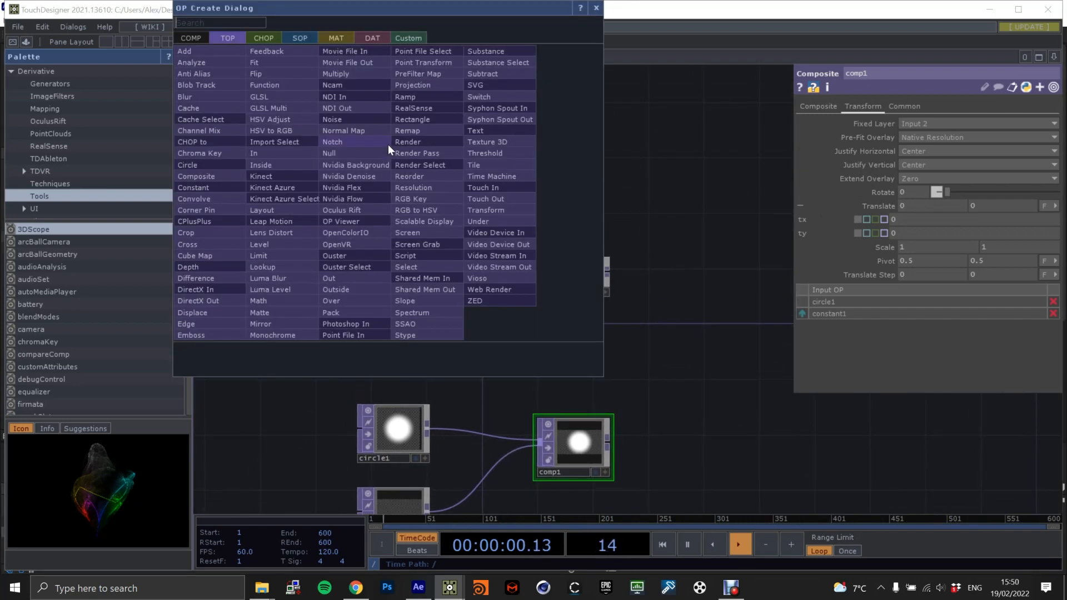
click(259, 38)
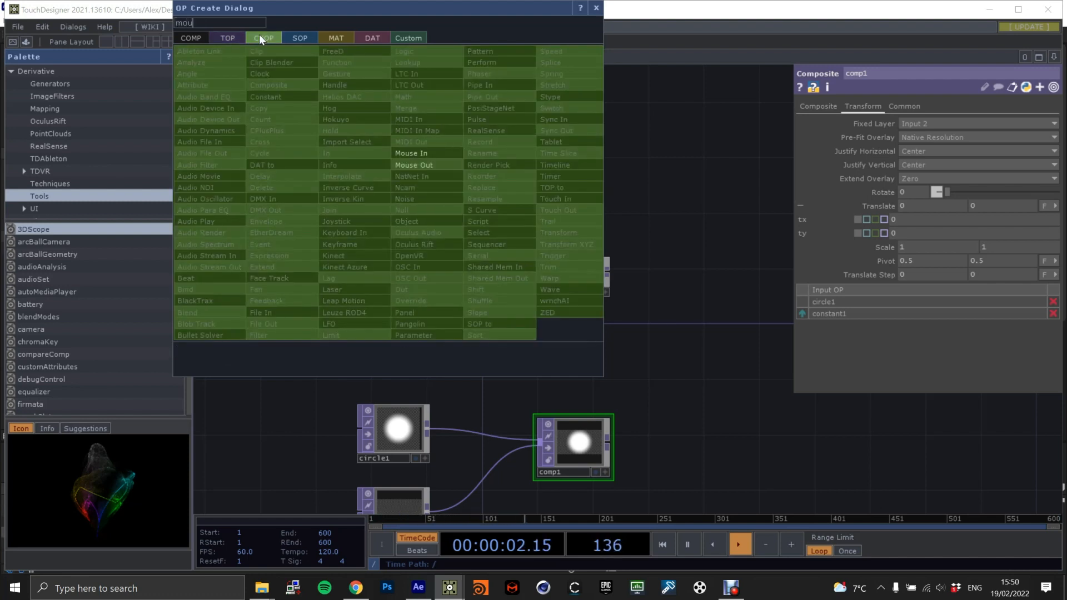
click(451, 154)
click(427, 148)
drag(452, 147, 433, 248)
scroll(422, 255, up, 5)
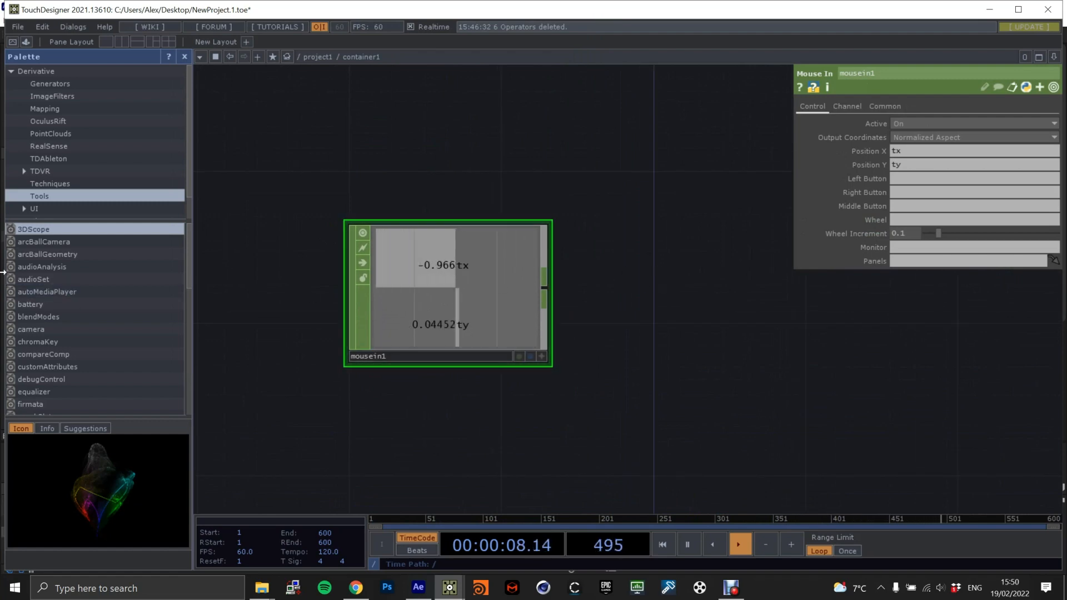
Add a Select CHOP fed by the Mouse In CHOP and set its Channel Names to tx.
drag(644, 270, 533, 250)
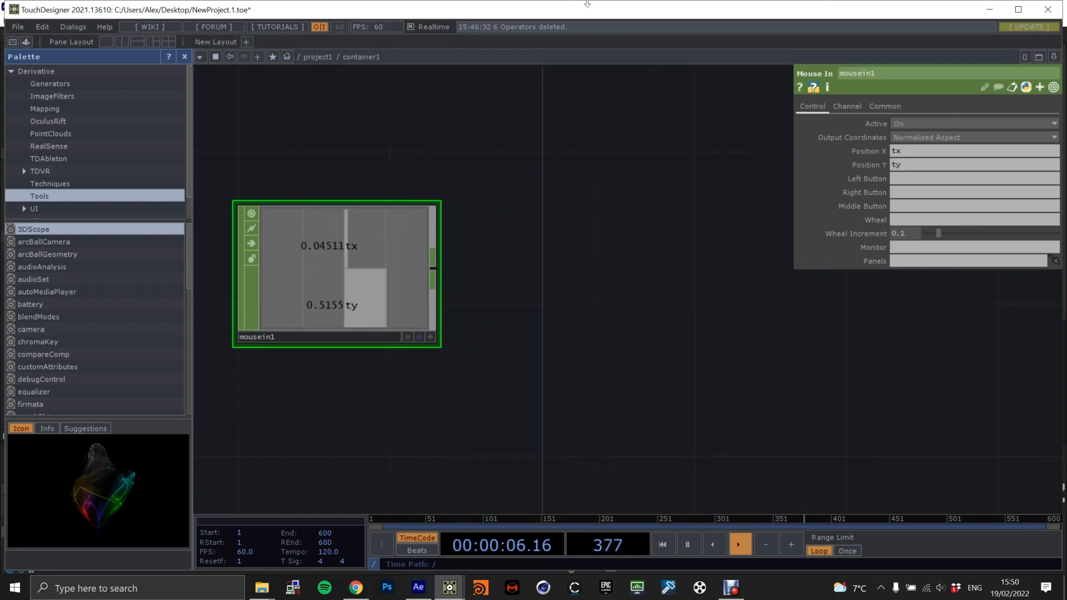
click(433, 269)
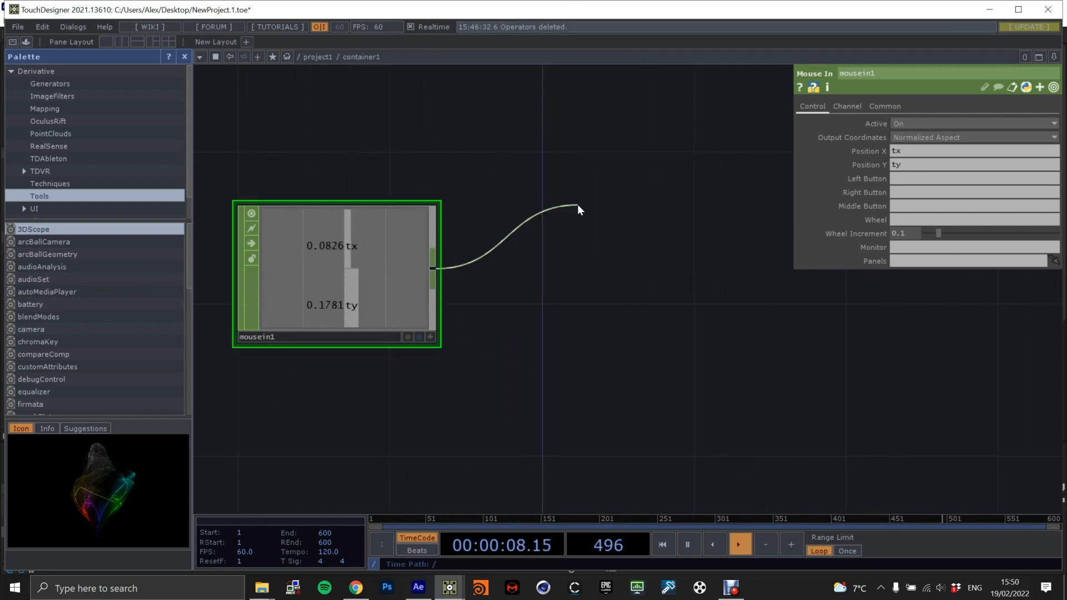
click(579, 209)
text(sel)
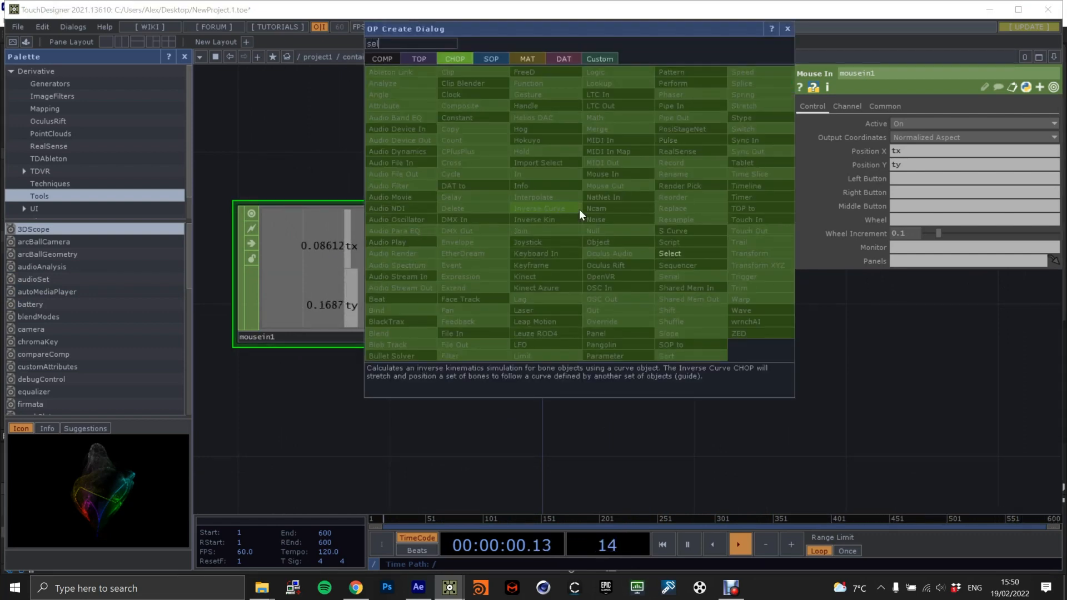
click(669, 254)
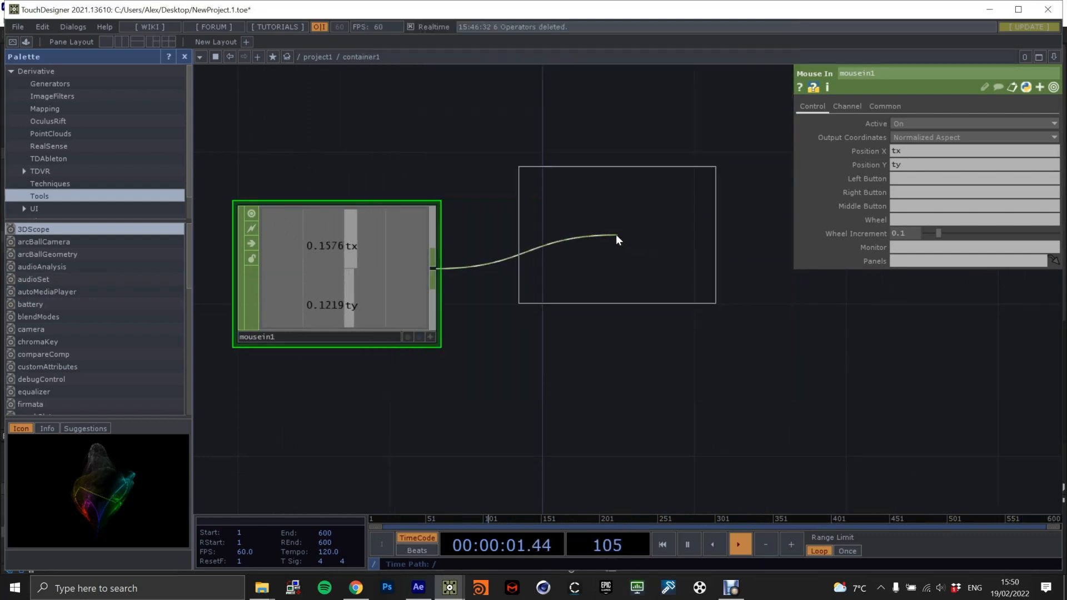
click(667, 229)
key(h)
drag(549, 256, 550, 238)
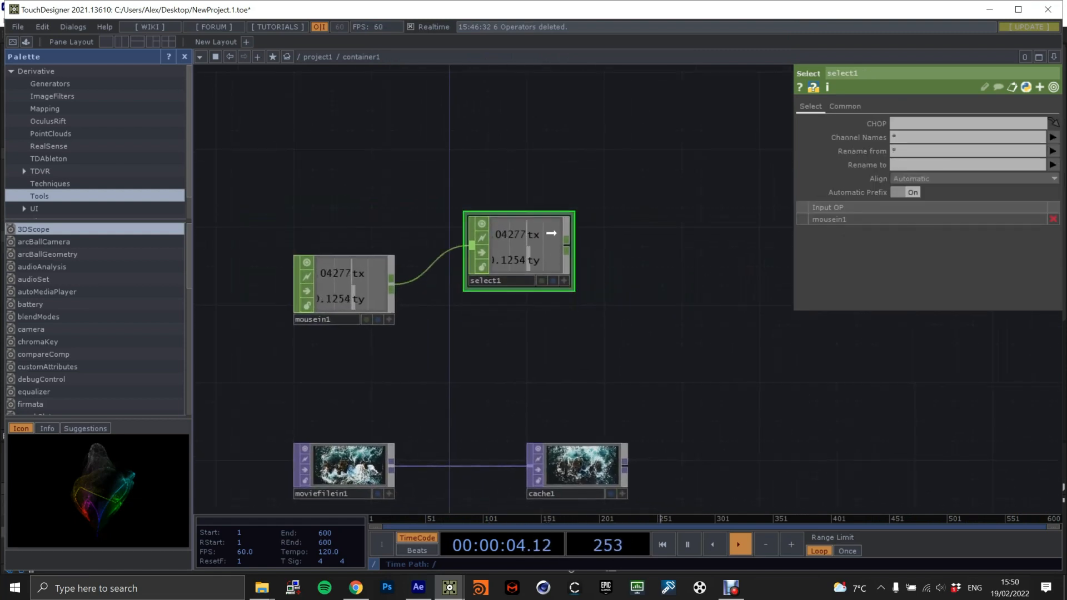
click(977, 139)
text(tx)
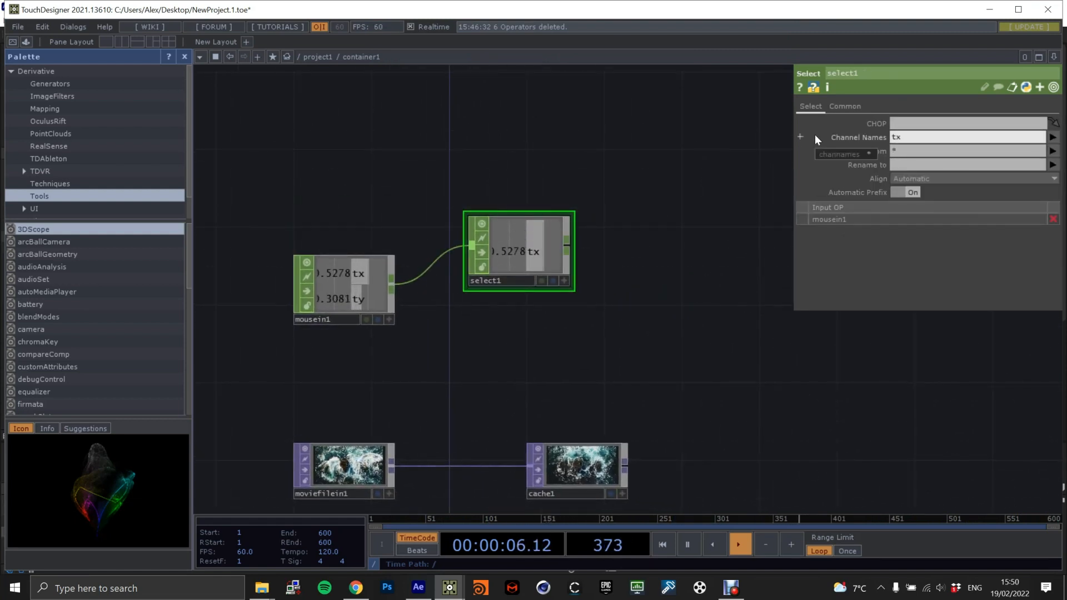
Add a Math CHOP connected to the output of the Select CHOP.
click(567, 247)
click(649, 243)
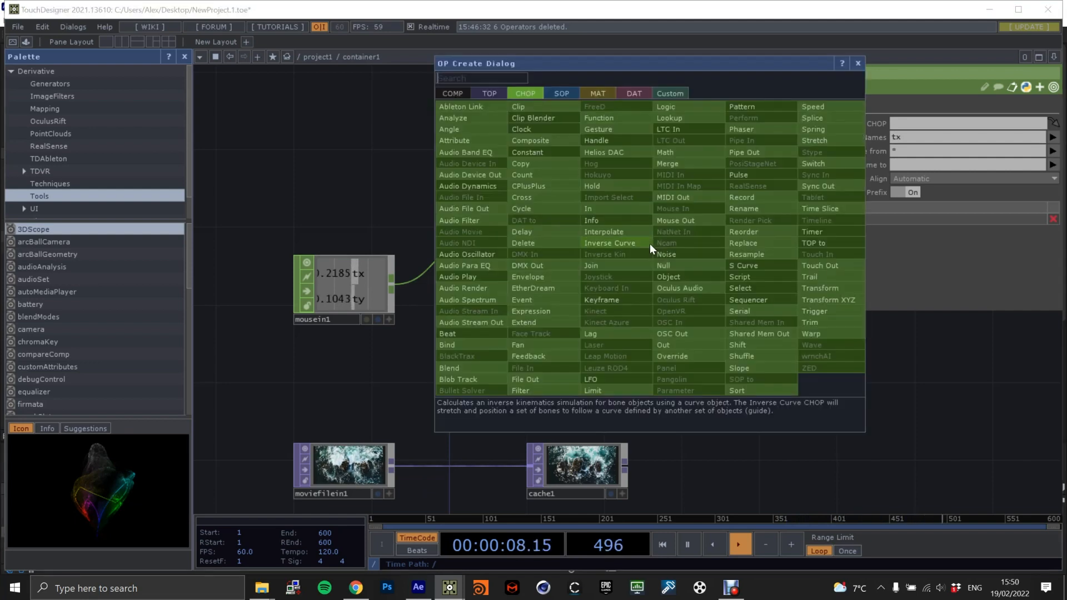
text(math)
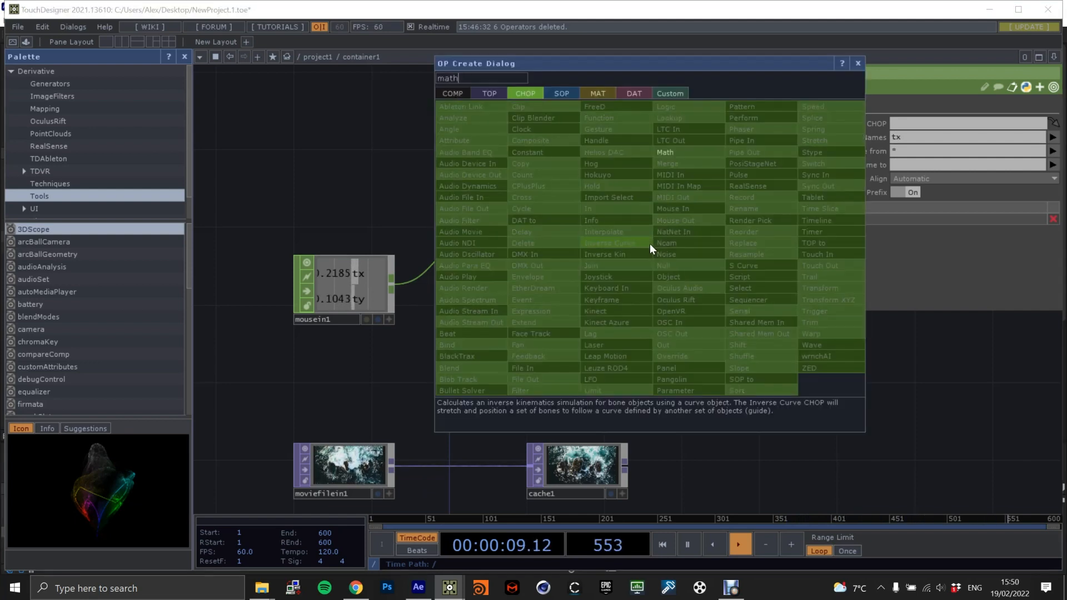
click(699, 152)
click(694, 245)
Set the Math CHOP's From Range start to -1 and its To Range to -.5 and .5.
click(867, 106)
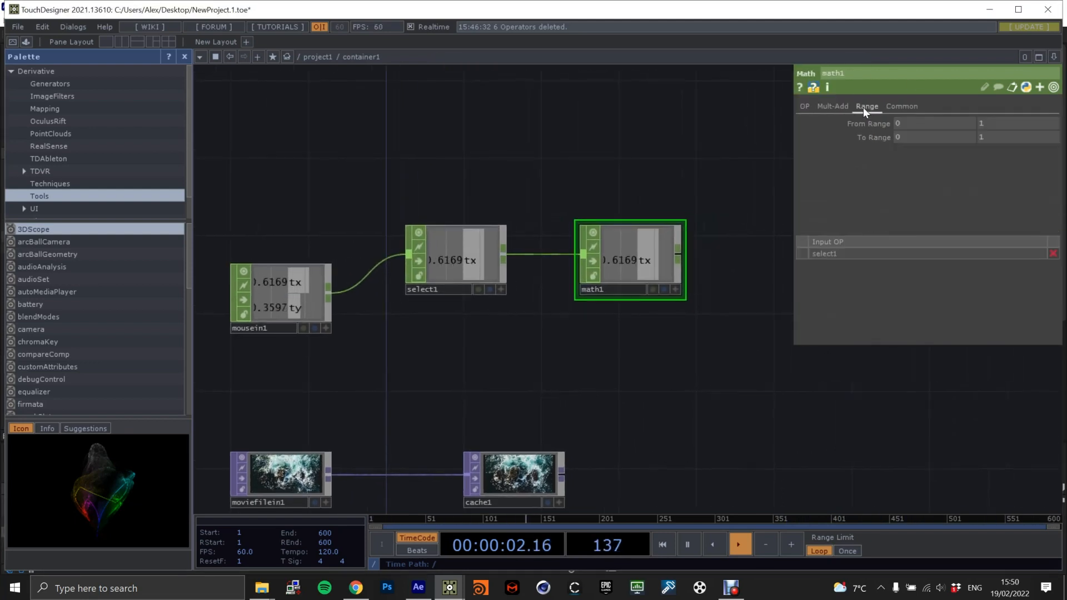
click(909, 122)
text(-1)
key(Return)
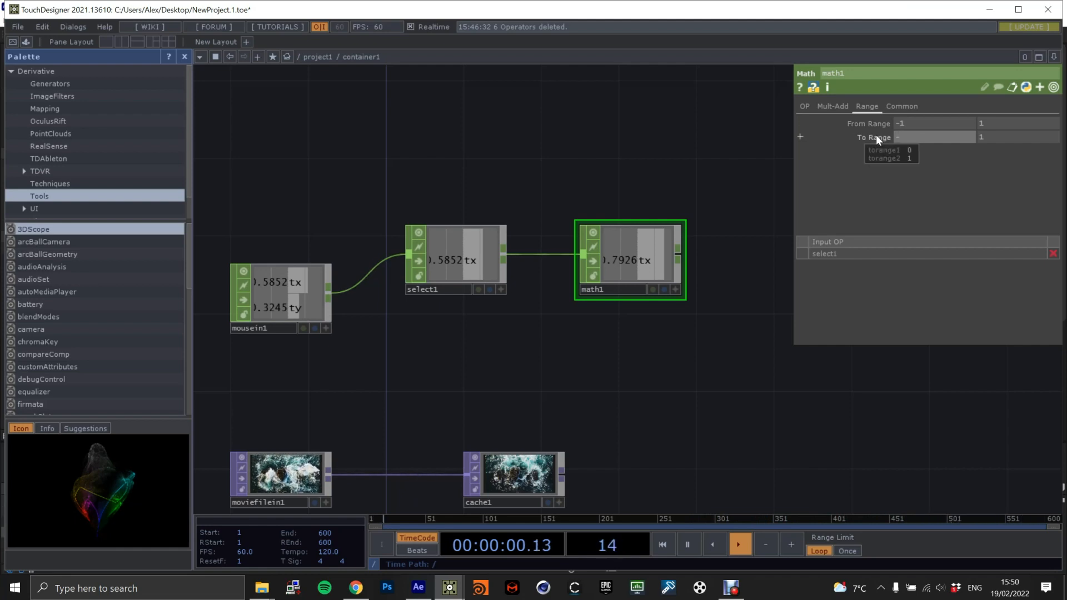
text(-.5)
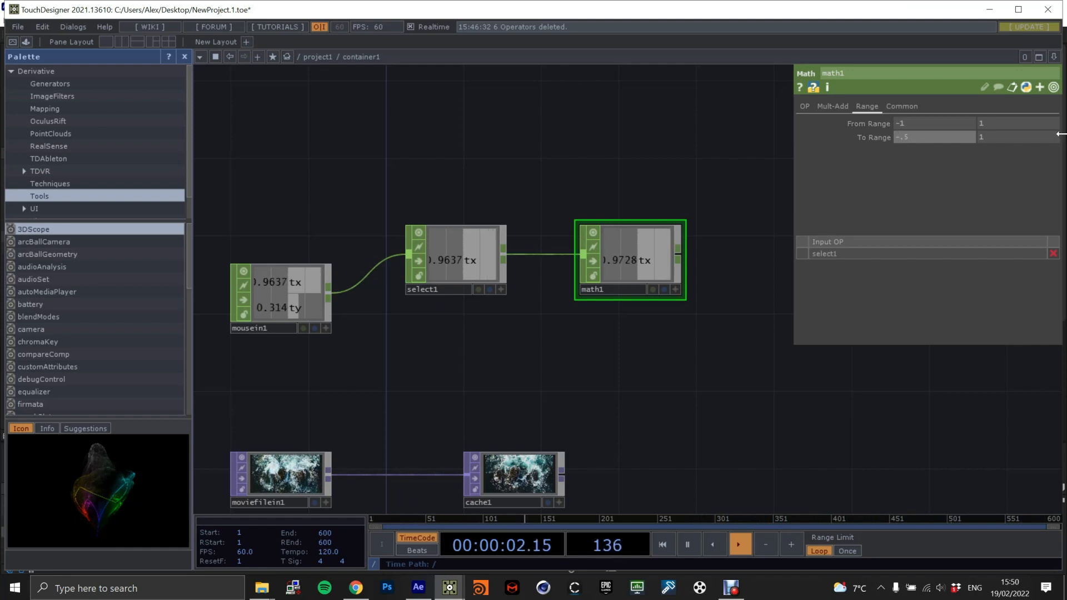
key(Tab)
text(.5)
key(Return)
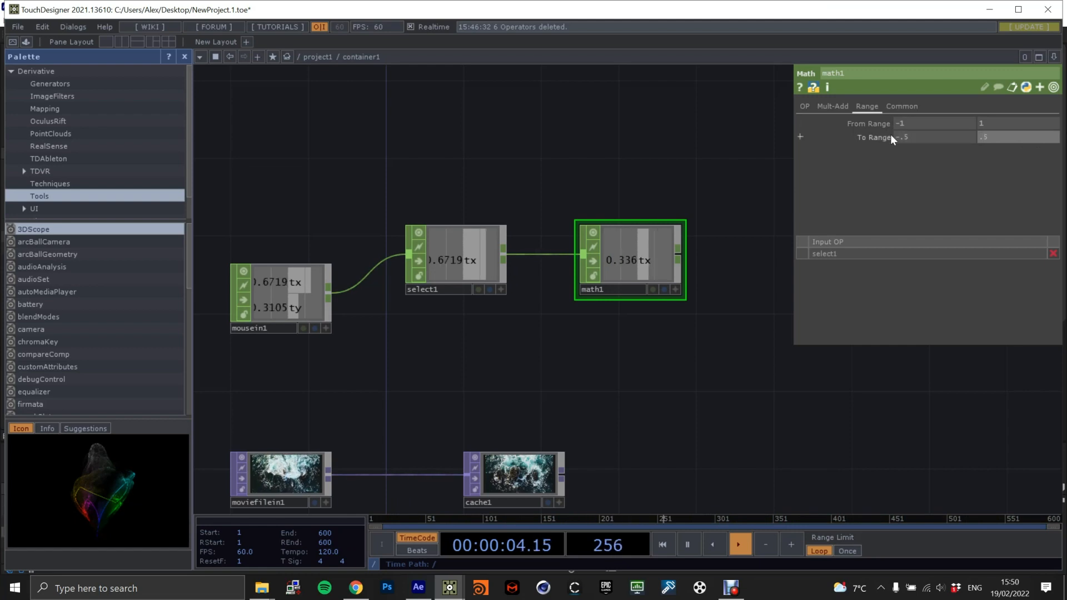
Duplicate the tx Select CHOP below the original and set the copy's Channel Names to ty.
scroll(525, 291, up, 2)
scroll(600, 354, down, 2)
drag(631, 356, 585, 301)
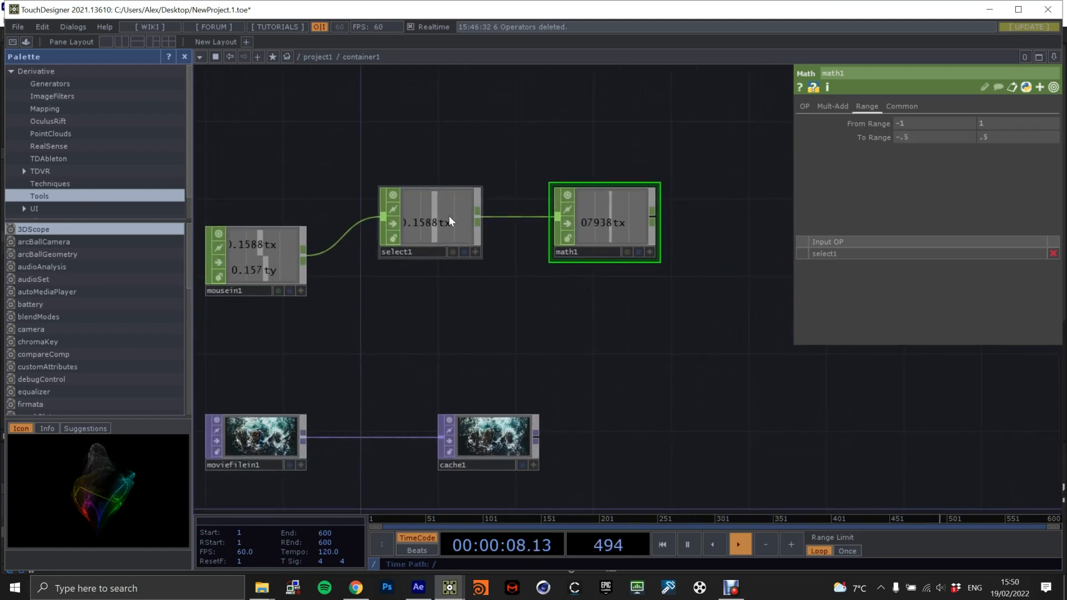
click(443, 222)
key(ctrl+c)
key(ctrl+v)
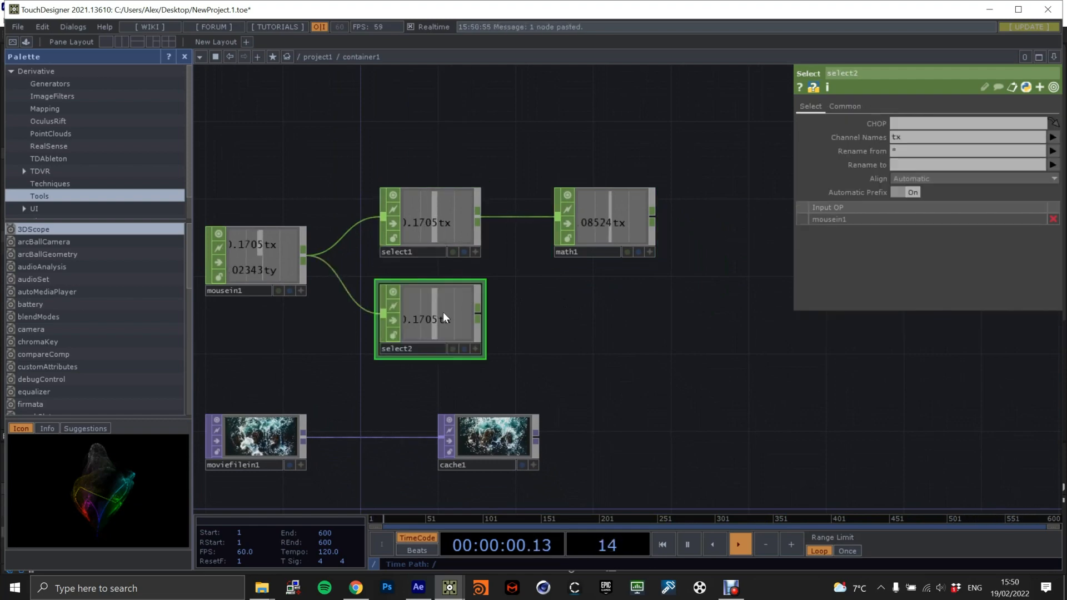
click(918, 137)
text(ty)
key(Return)
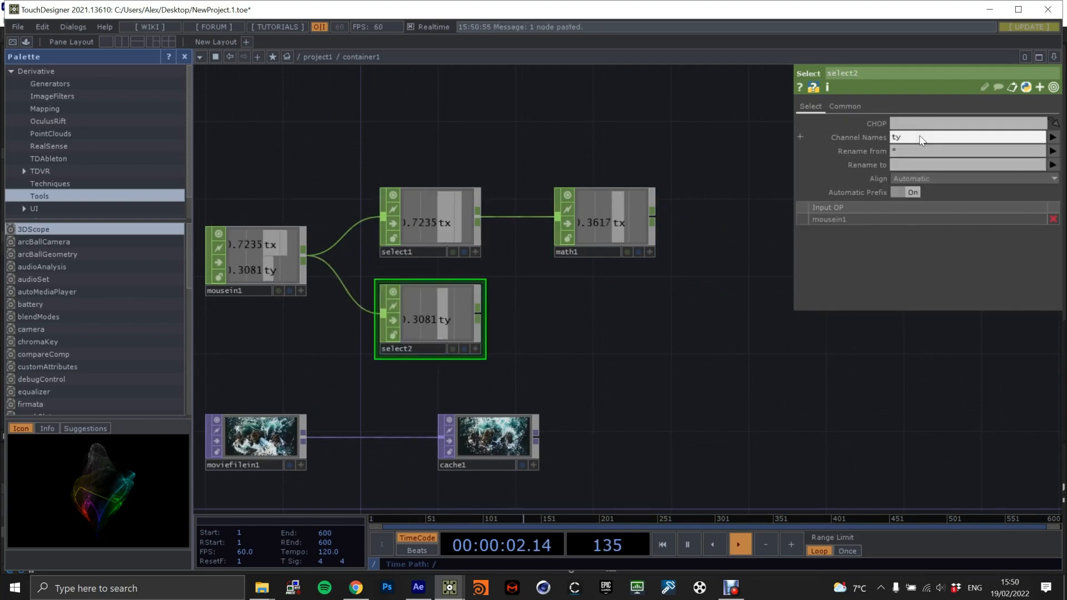
Drive the Composite TOP's X translation with the expression op('math1')['tx'].
scroll(600, 294, down, 2)
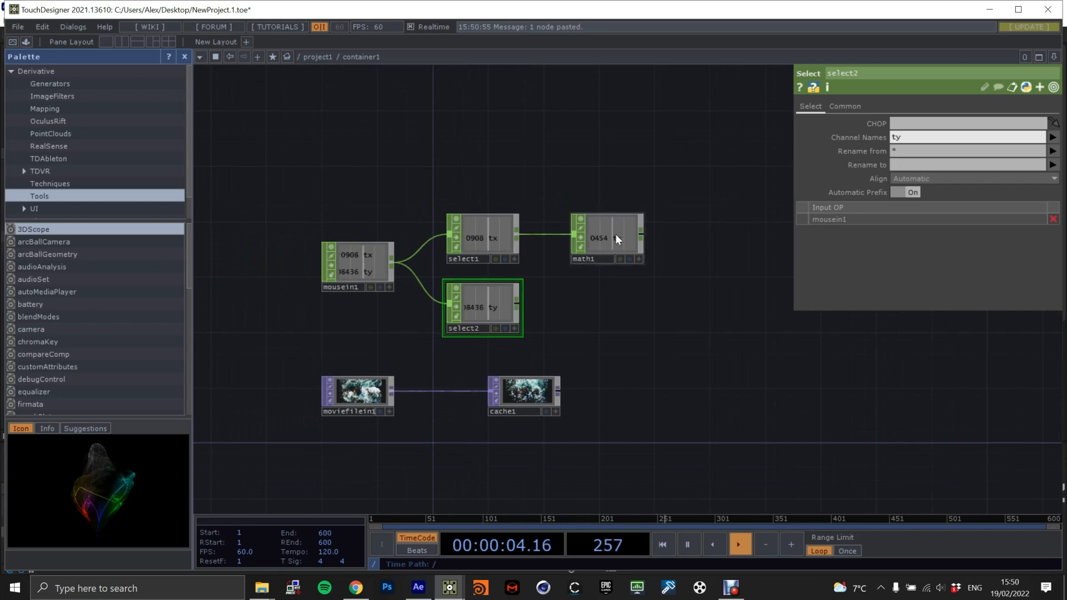
drag(617, 228, 644, 23)
drag(668, 305, 670, 233)
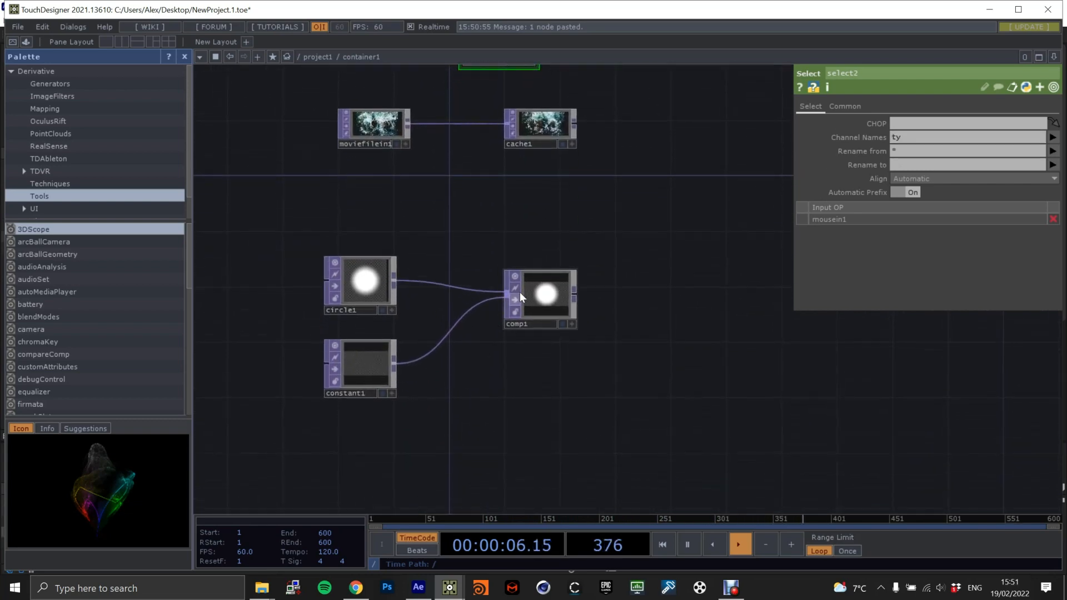
click(507, 299)
drag(664, 286, 630, 338)
drag(572, 295, 562, 333)
drag(917, 220, 839, 218)
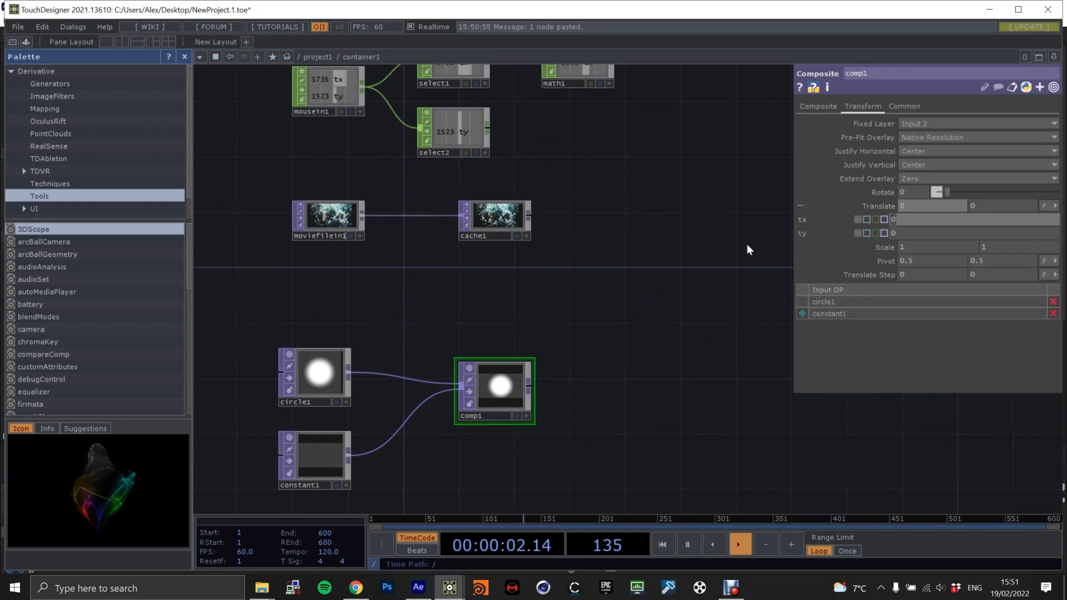
text(op()
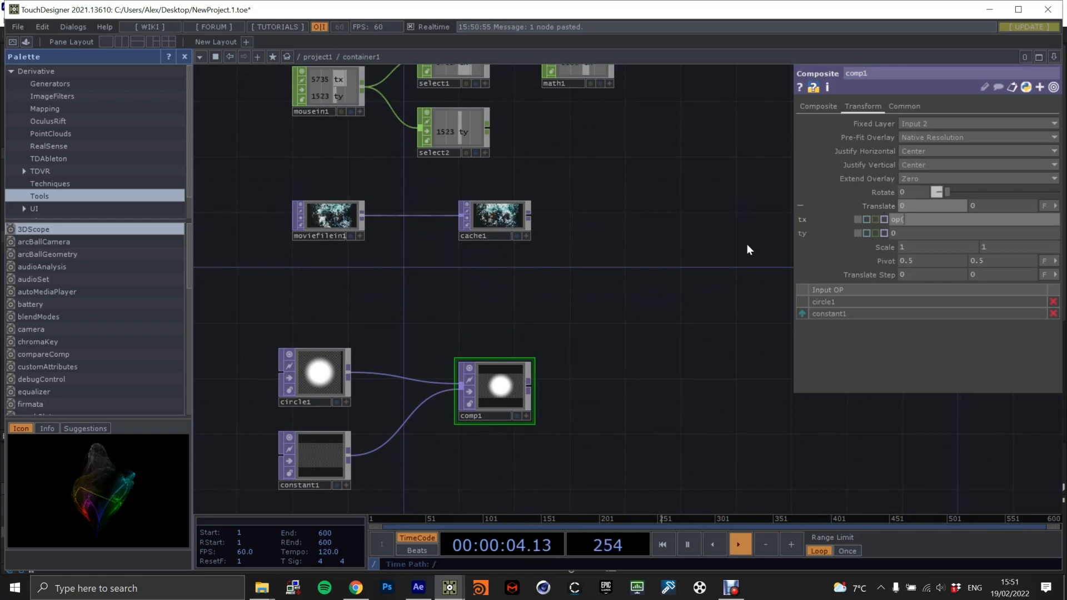
text('math1')['tx)
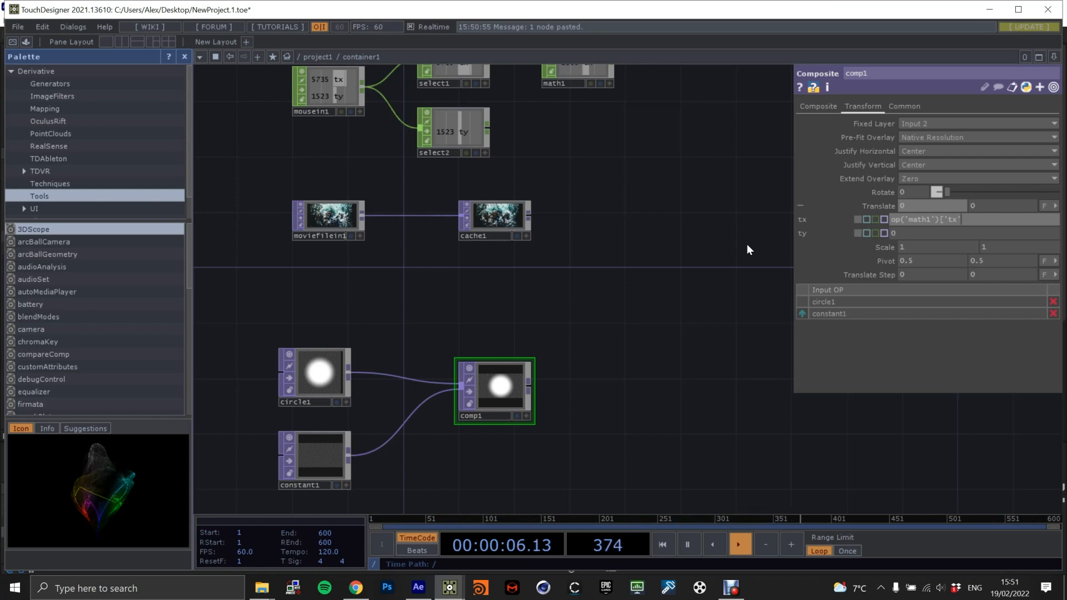
key(Return)
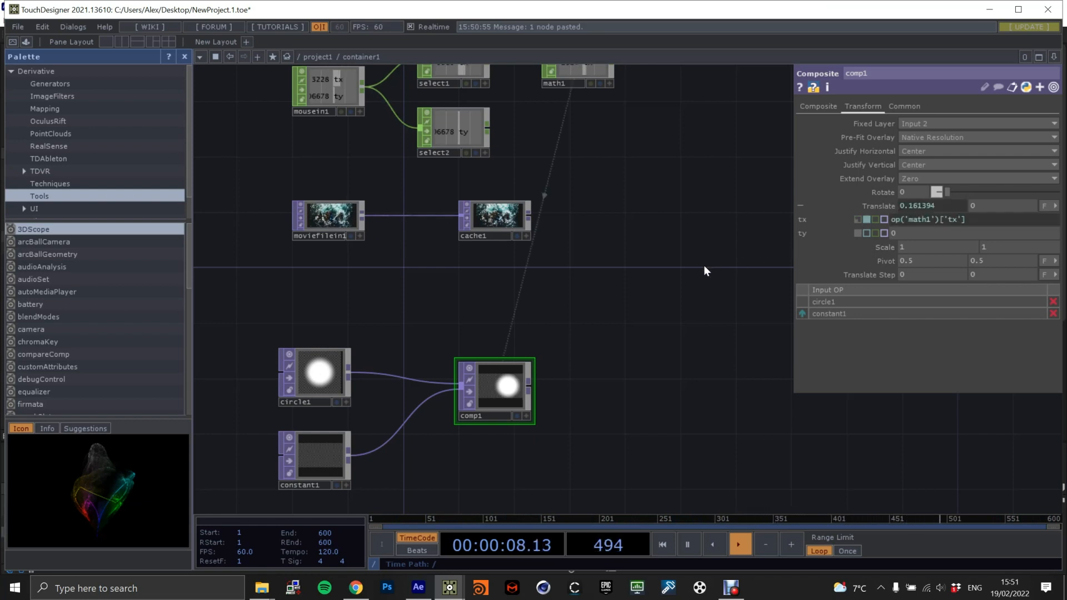
scroll(649, 260, down, 1)
scroll(649, 259, down, 2)
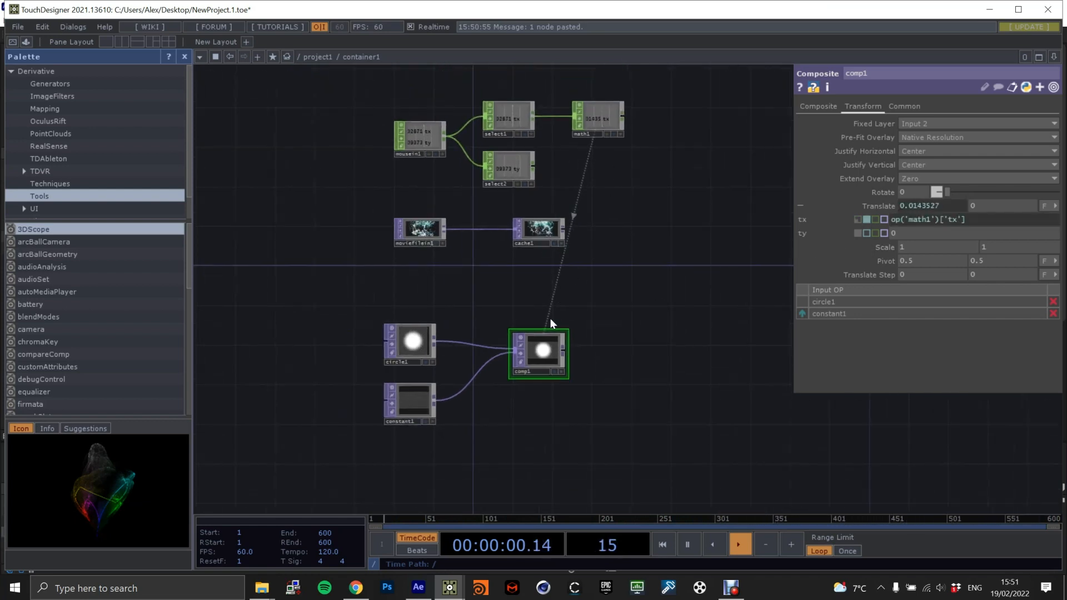
Drive the Composite TOP's Y translation with the expression op('select2')['ty'].
scroll(553, 325, up, 5)
click(915, 222)
key(ctrl+c)
click(908, 233)
key(ctrl+v)
click(955, 230)
key(BackSpace)
text(y)
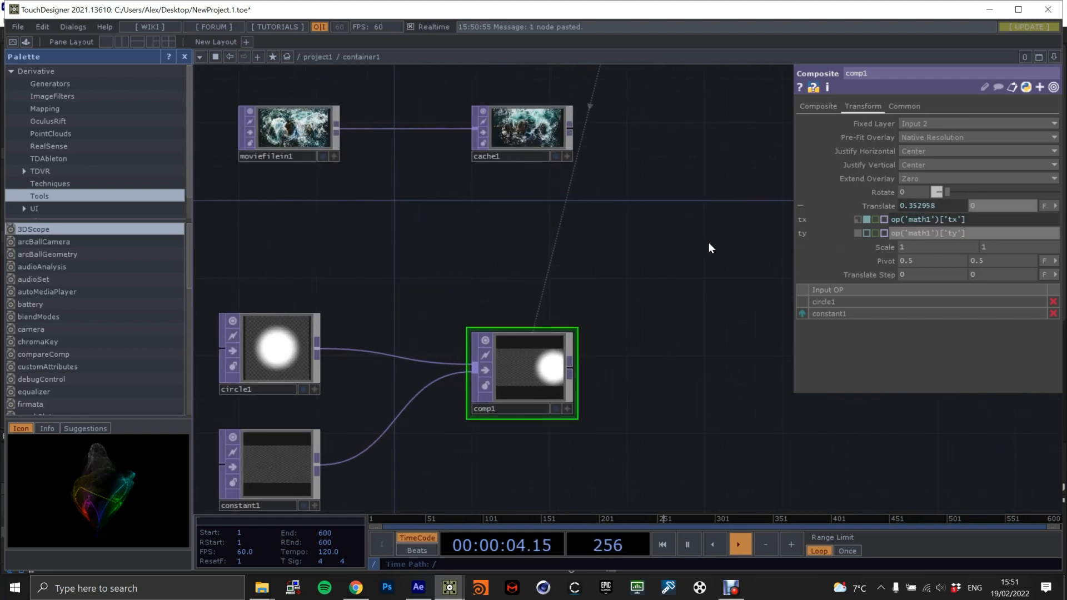
scroll(735, 238, down, 3)
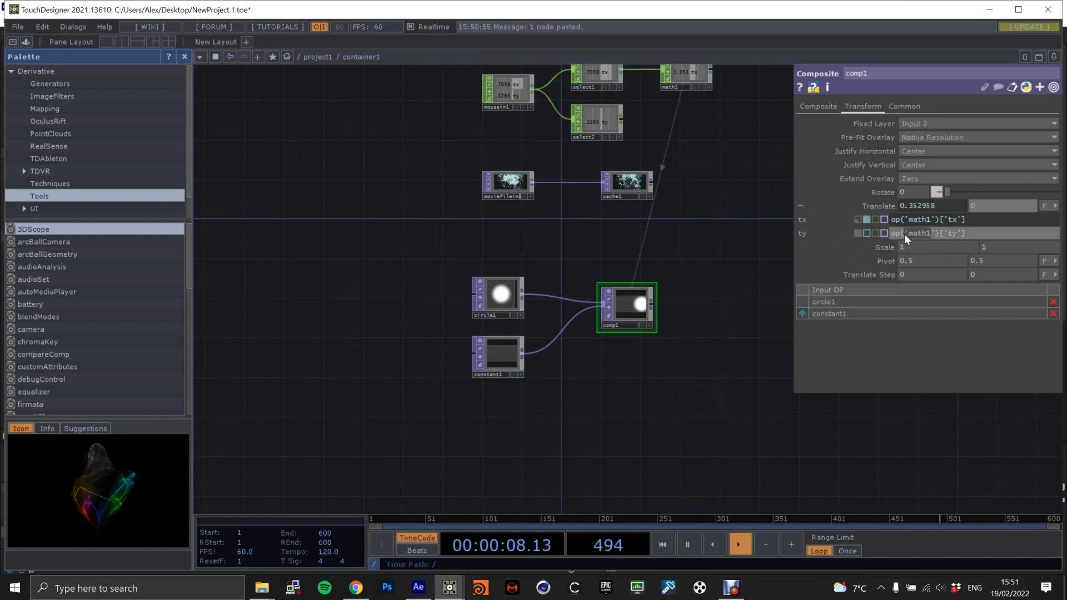
text(select2)
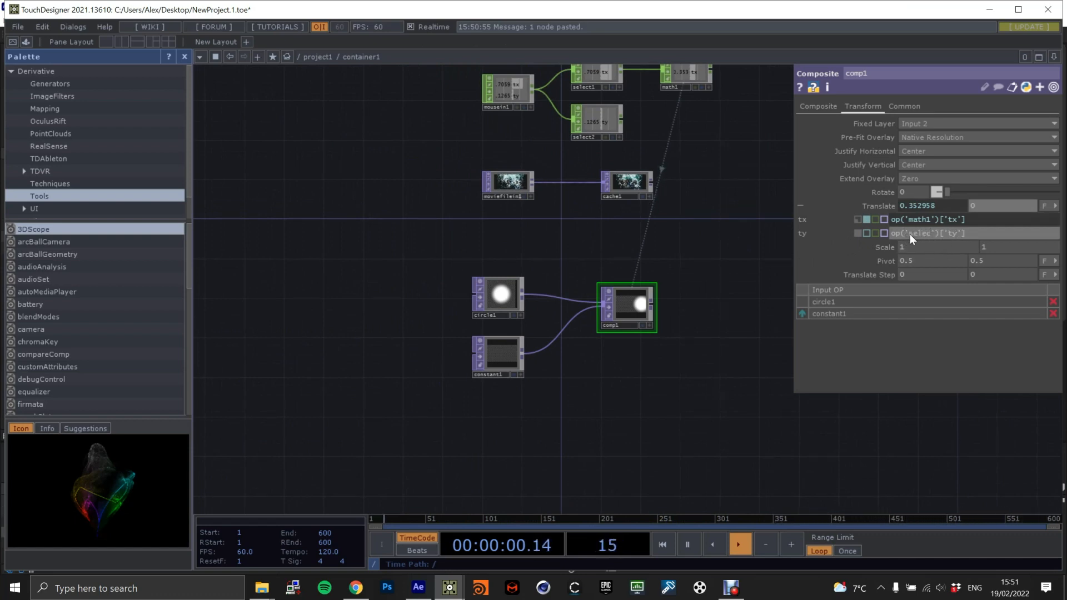
click(722, 243)
Preview the circle composite in the network background to check how it follows the mouse.
drag(665, 266, 604, 277)
click(582, 336)
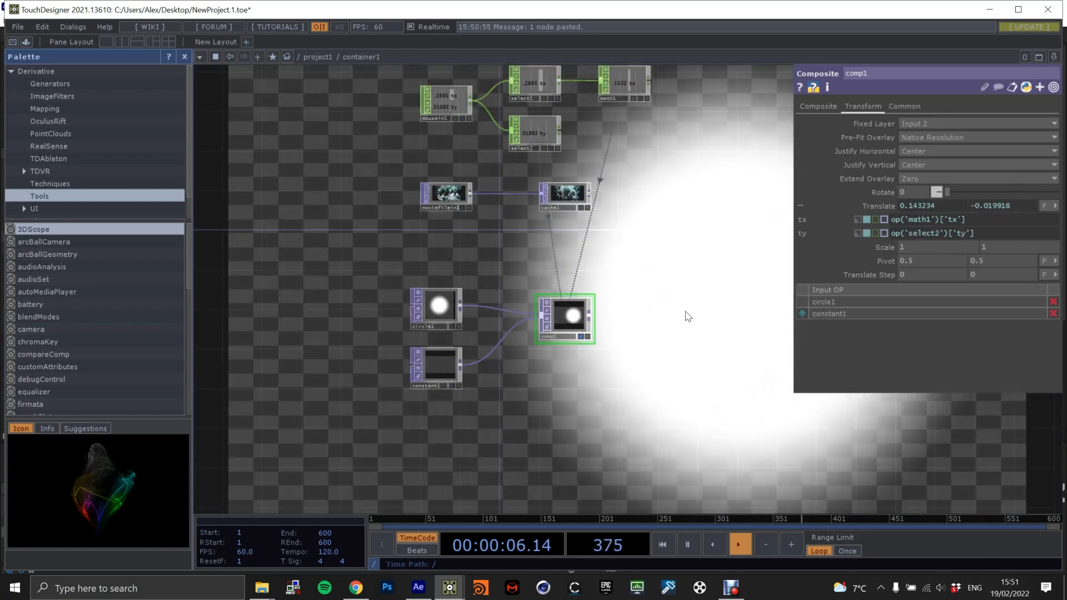
drag(690, 280, 614, 319)
scroll(614, 319, up, 1)
scroll(614, 320, up, 2)
click(460, 398)
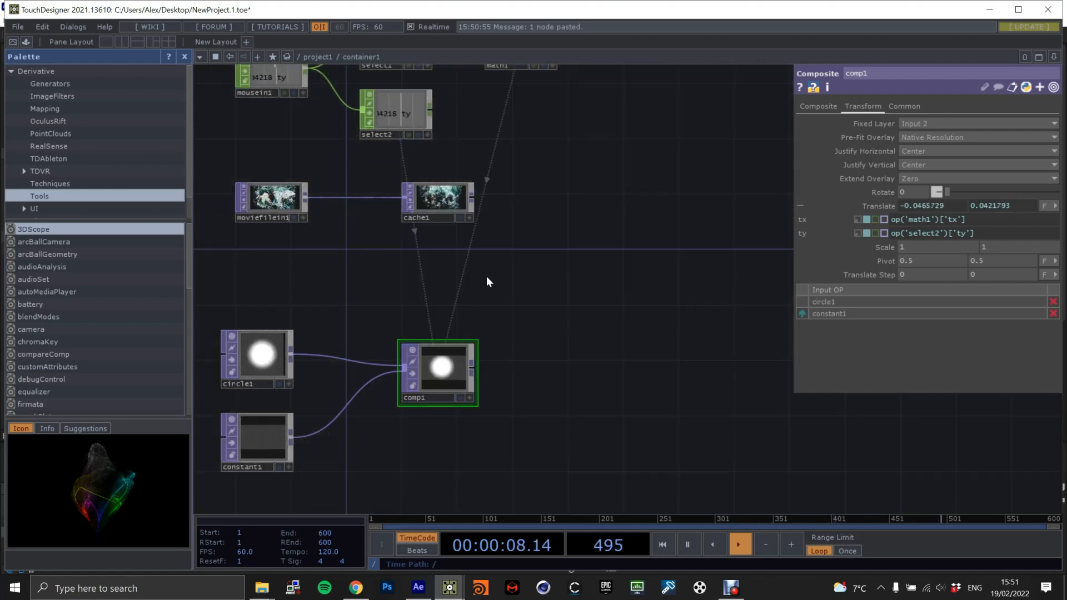
Add a second Composite TOP beside the Cache TOP.
drag(498, 300, 519, 320)
key(Tab)
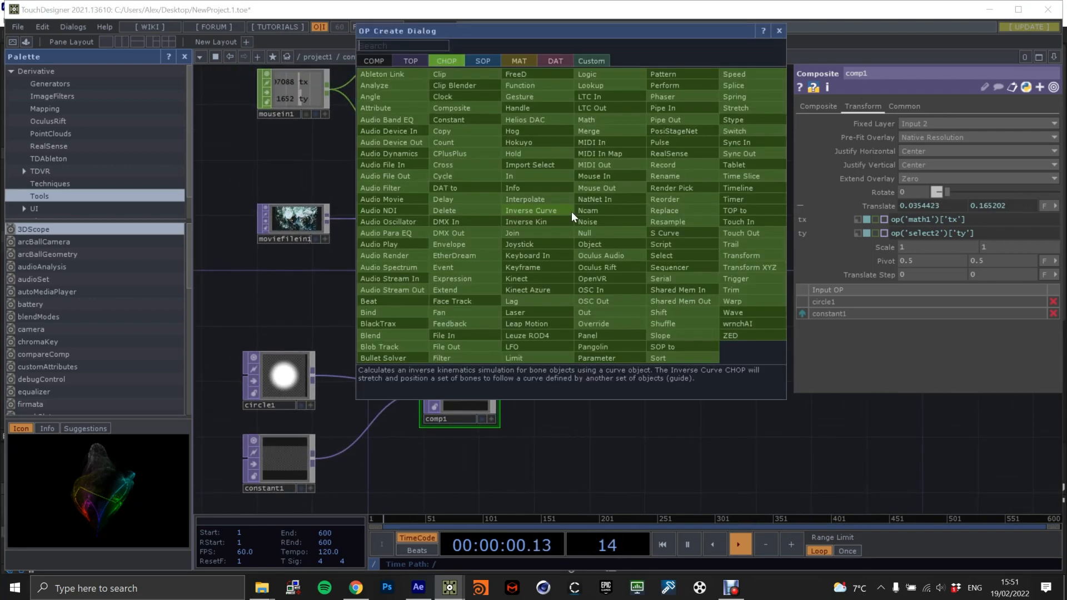
click(410, 60)
text(composi)
click(392, 199)
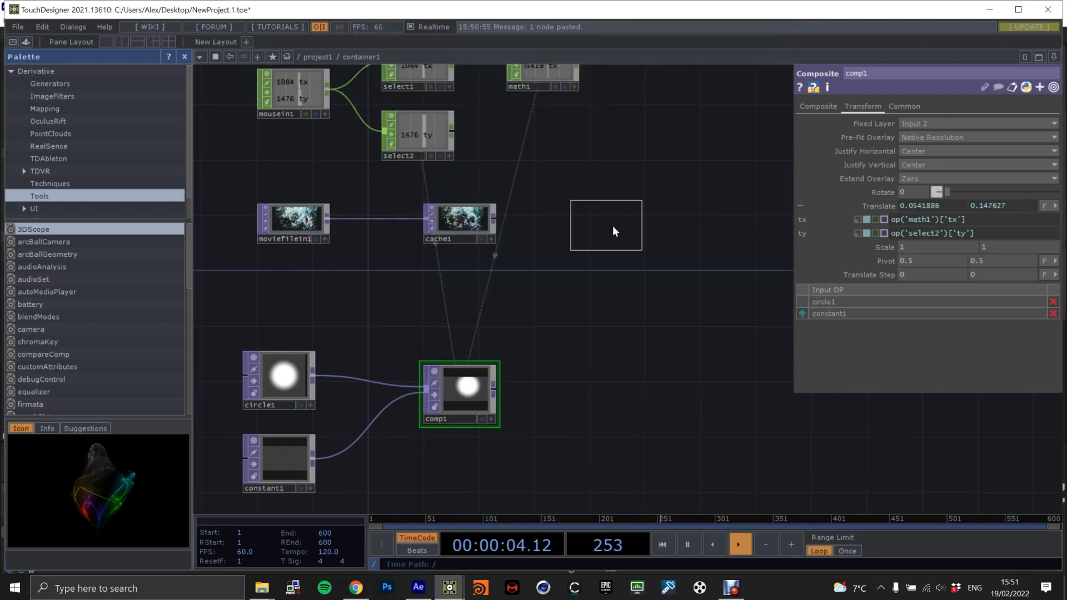
click(591, 225)
Connect the Cache TOP and the circle composite into the new Composite TOP and preview the masked video.
scroll(528, 225, up, 3)
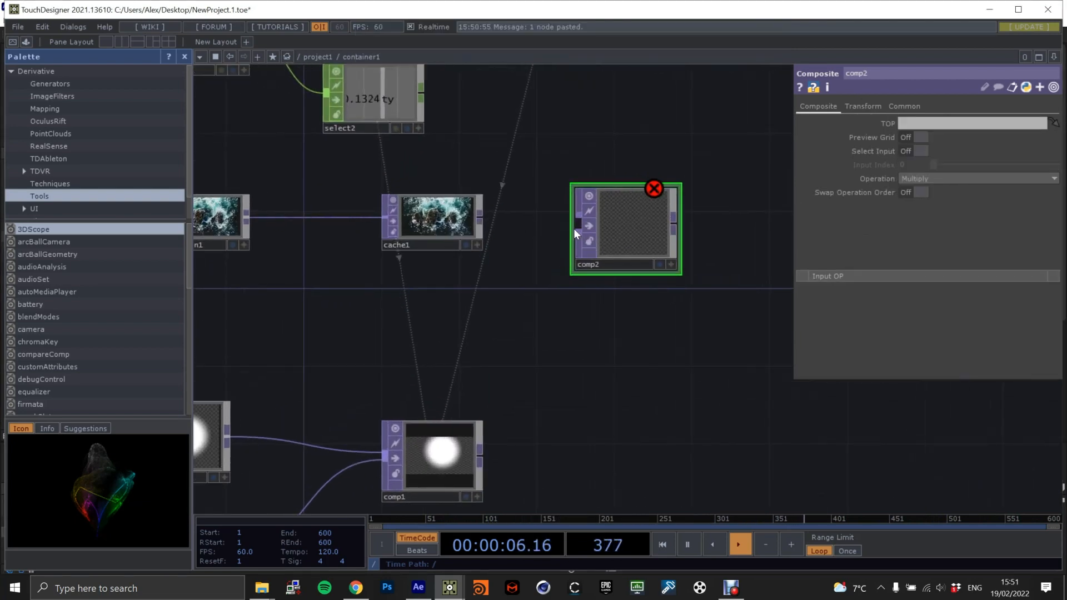
drag(480, 215, 579, 225)
drag(480, 453, 583, 239)
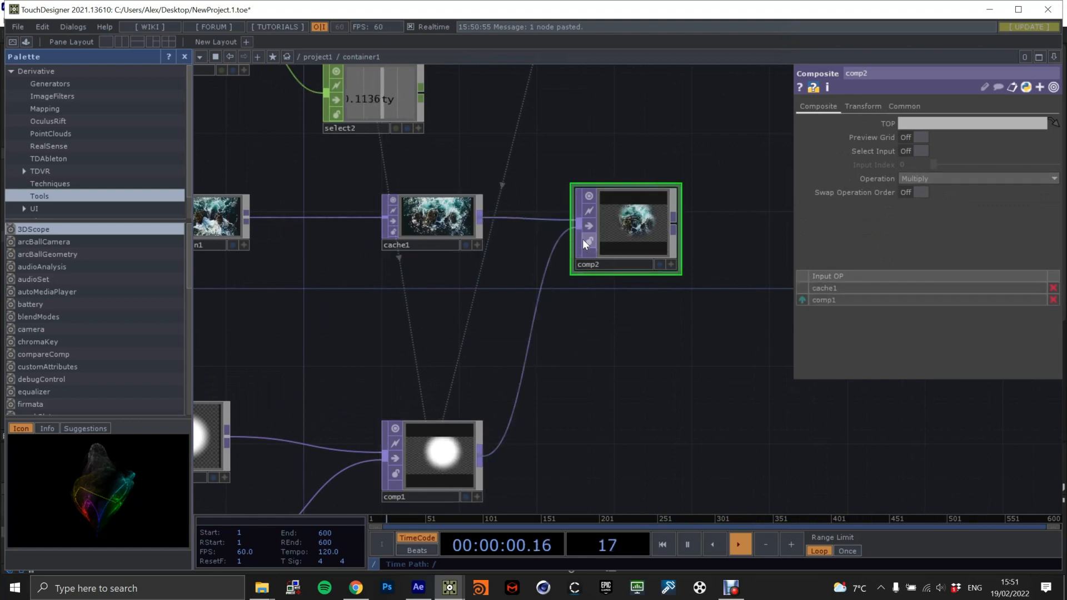
click(660, 265)
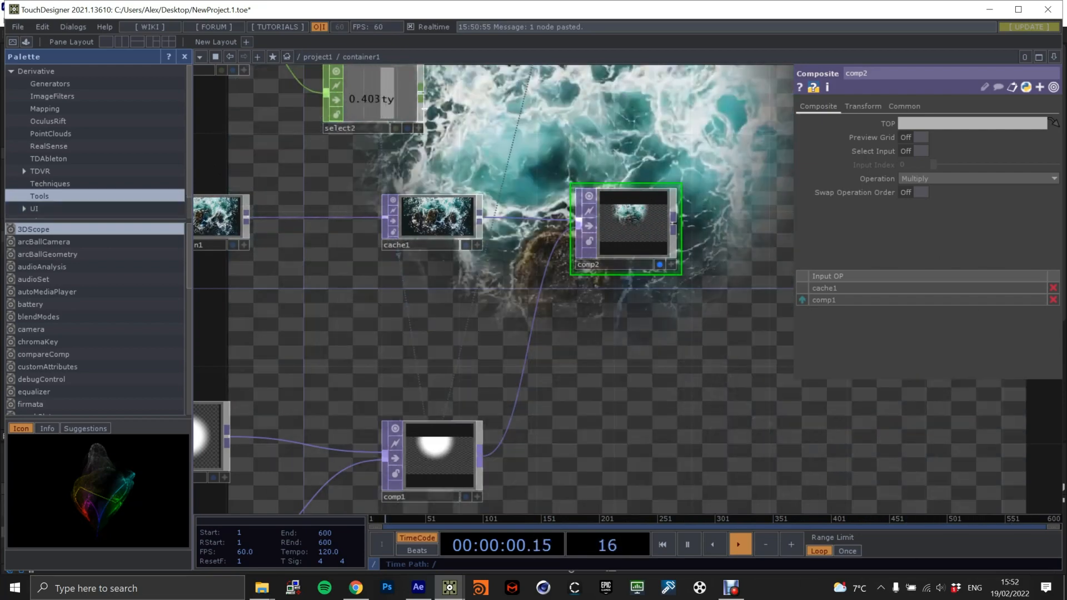
click(660, 264)
Add a Delay CHOP above the Select CHOPs.
scroll(660, 265, down, 1)
scroll(658, 264, down, 3)
drag(639, 203, 645, 360)
key(Tab)
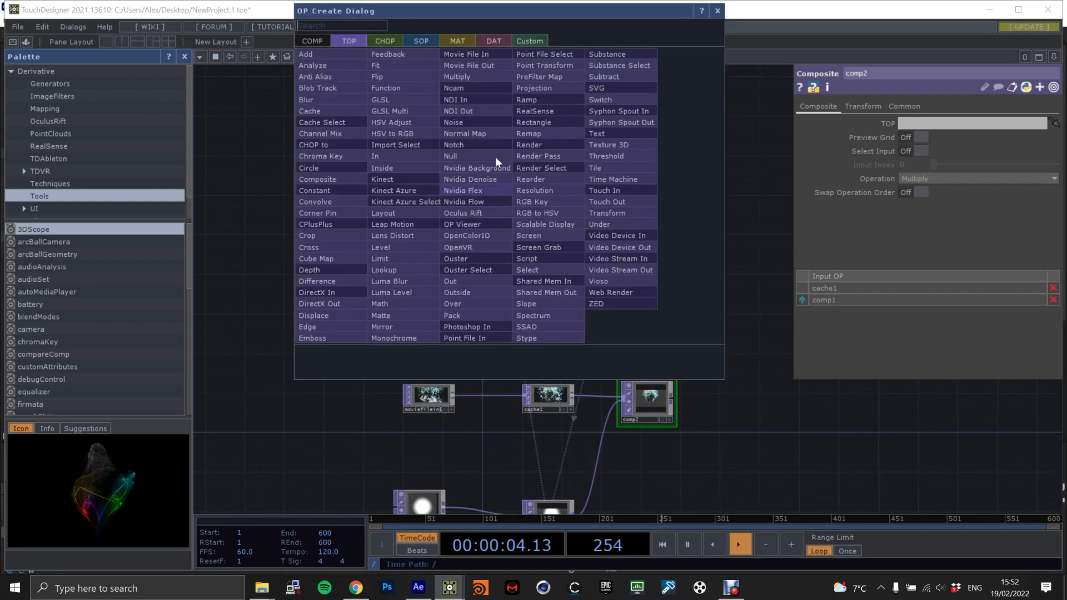
click(385, 39)
text(del)
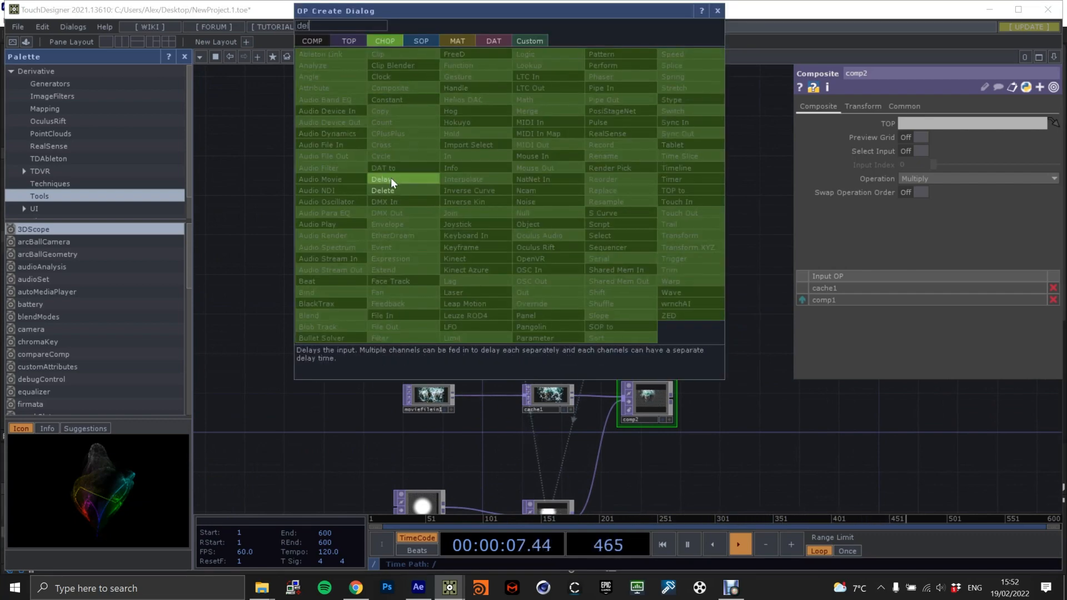
click(390, 179)
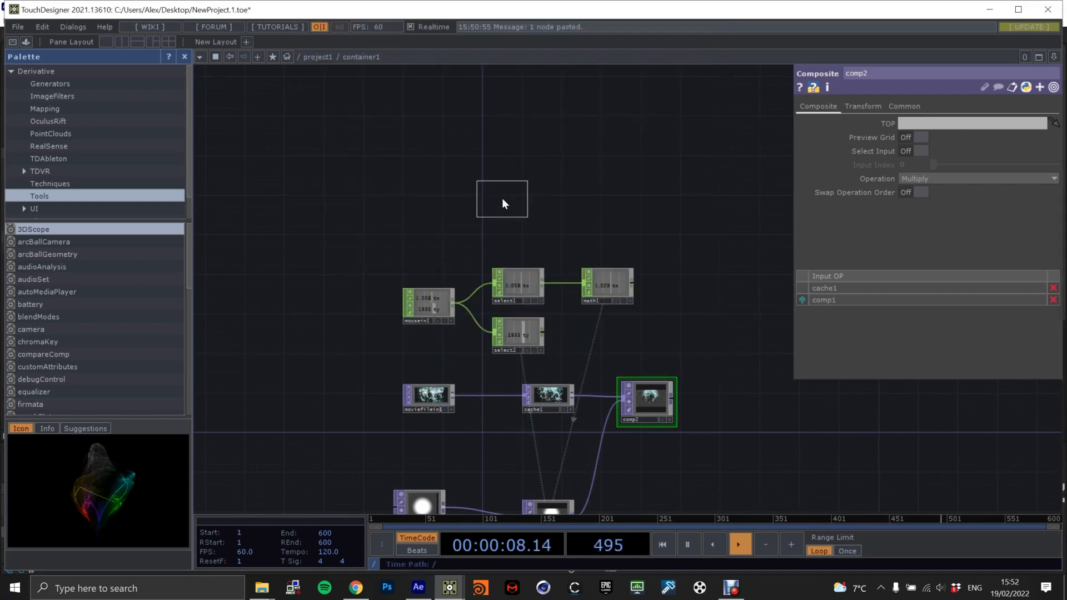
click(520, 211)
Connect the Mouse In CHOP's output to the Delay CHOP.
scroll(456, 264, up, 5)
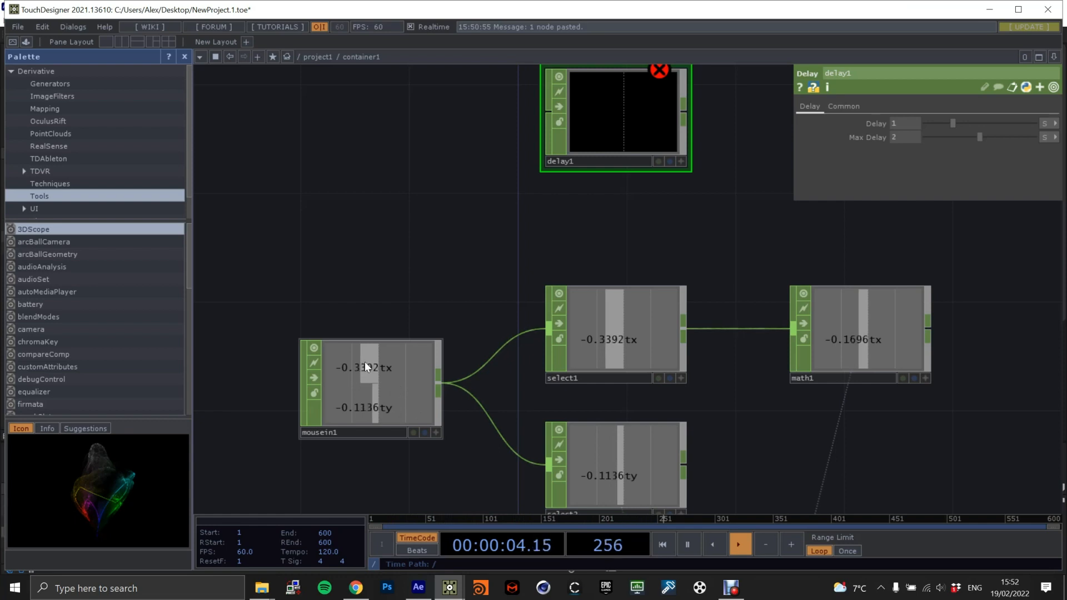
scroll(505, 192, down, 3)
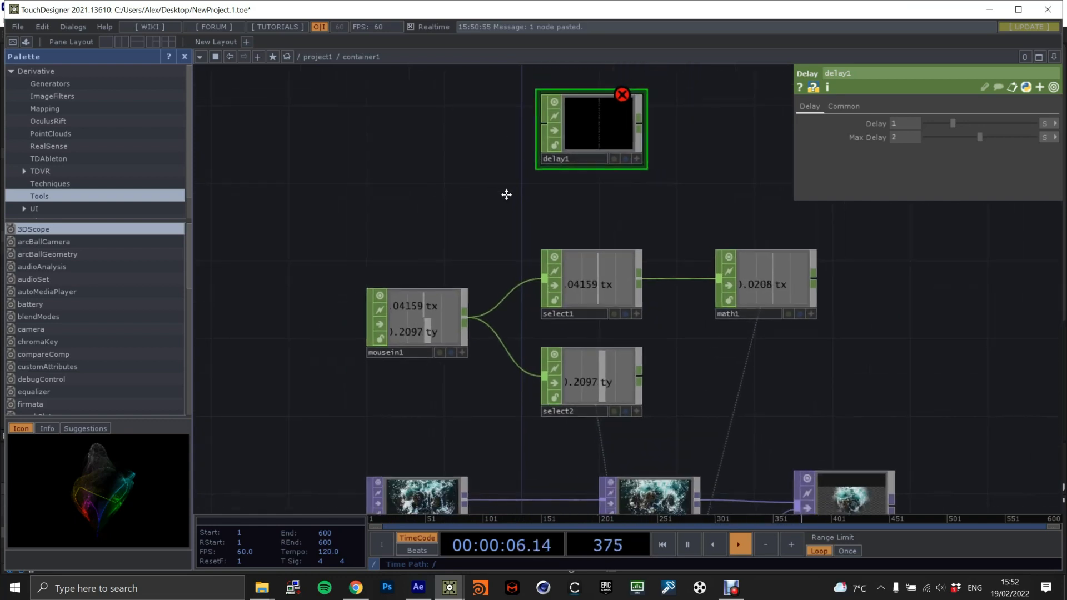
drag(543, 179, 485, 179)
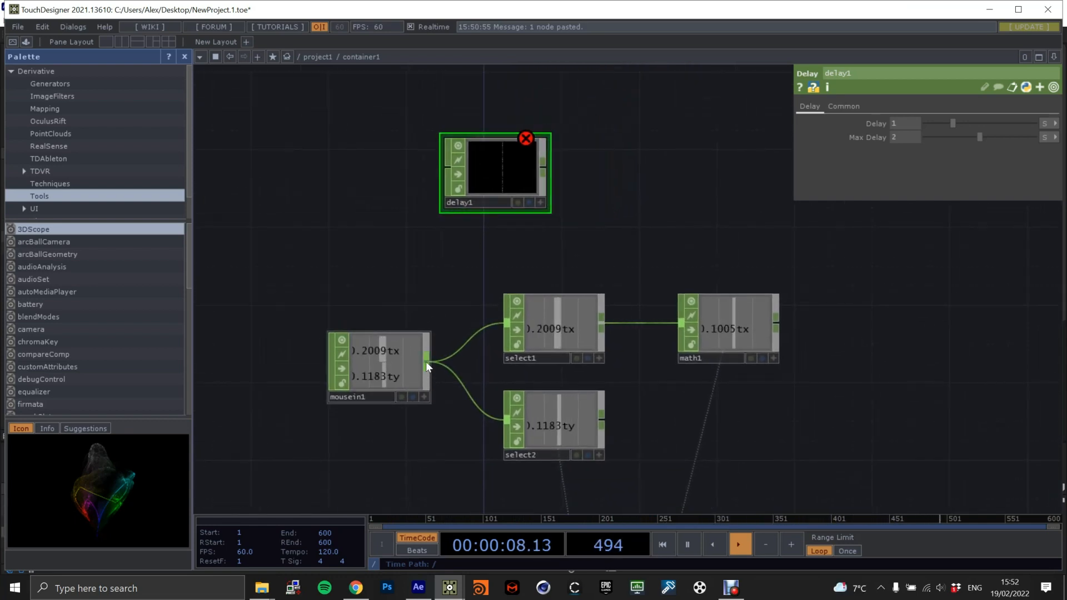
drag(428, 361, 449, 169)
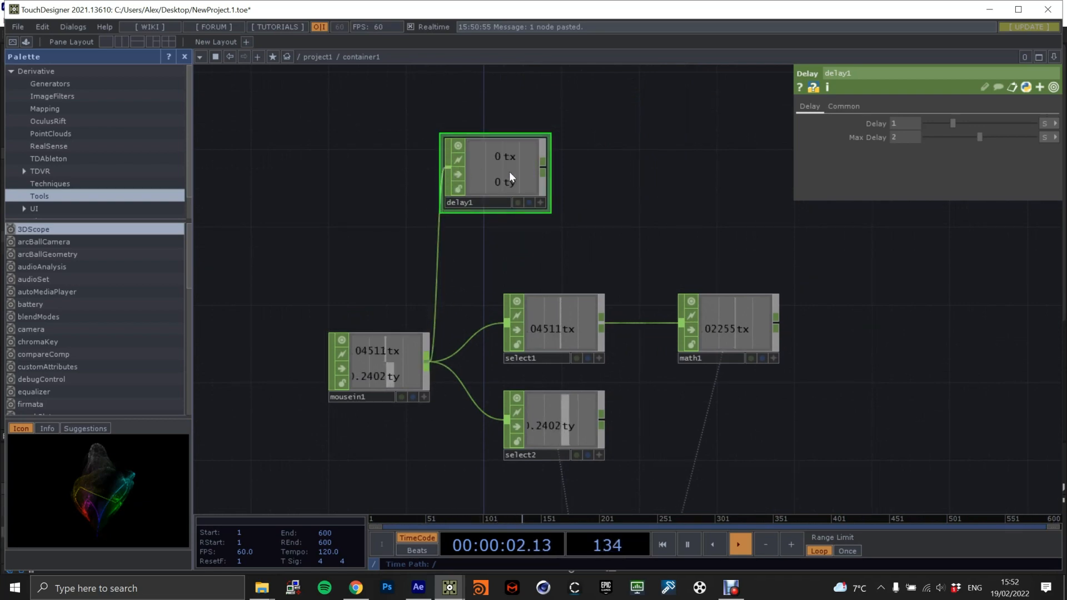
Set the Delay CHOP's Delay to 2 and switch the units of Delay and Max Delay to frames.
scroll(400, 361, up, 3)
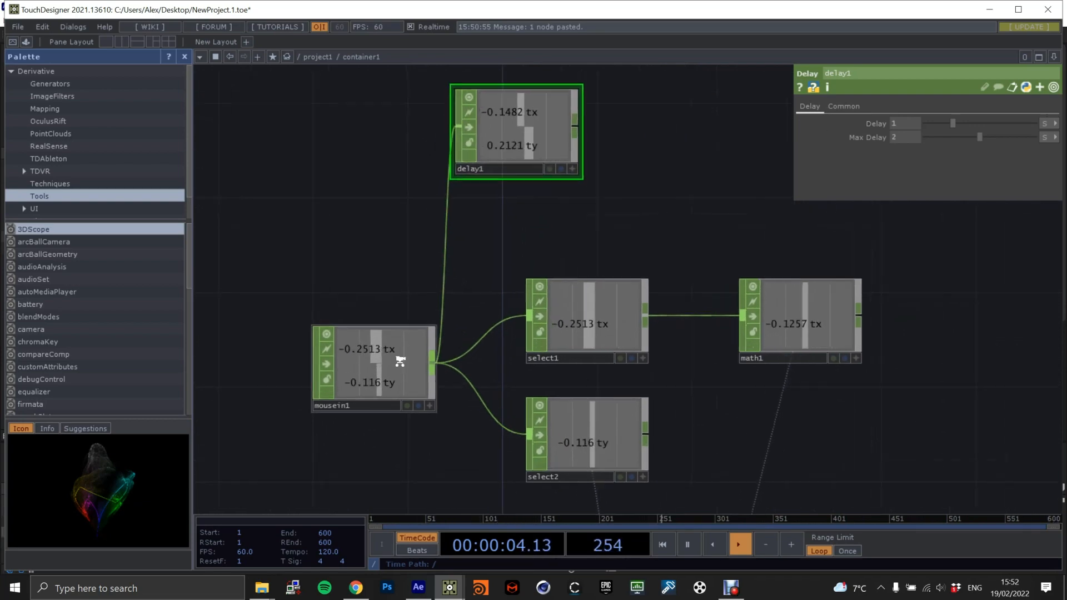
drag(525, 207, 468, 287)
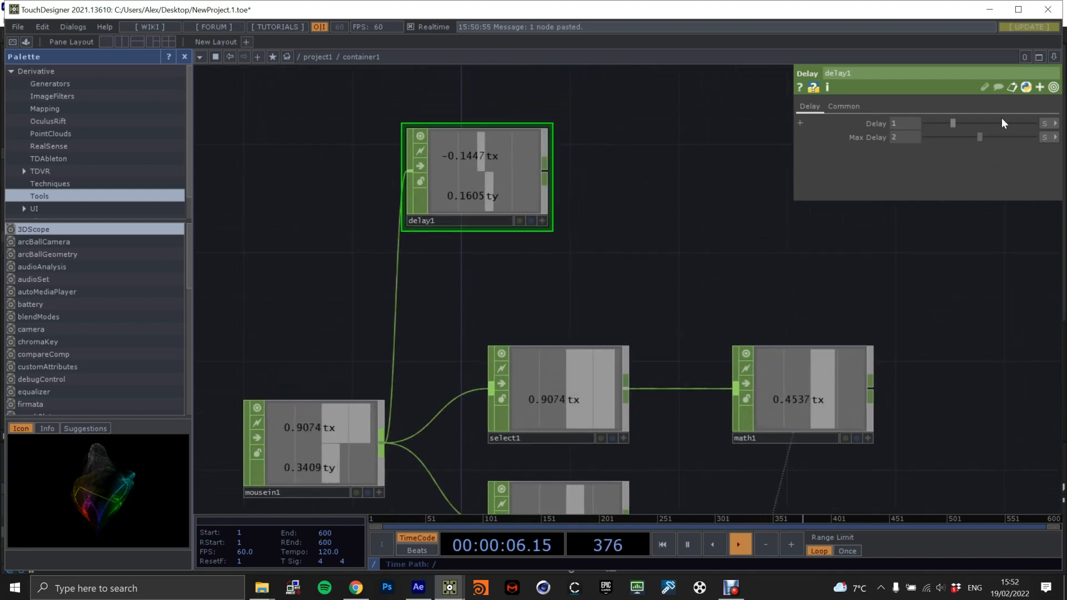
click(1045, 123)
click(1042, 143)
click(1048, 137)
click(1038, 159)
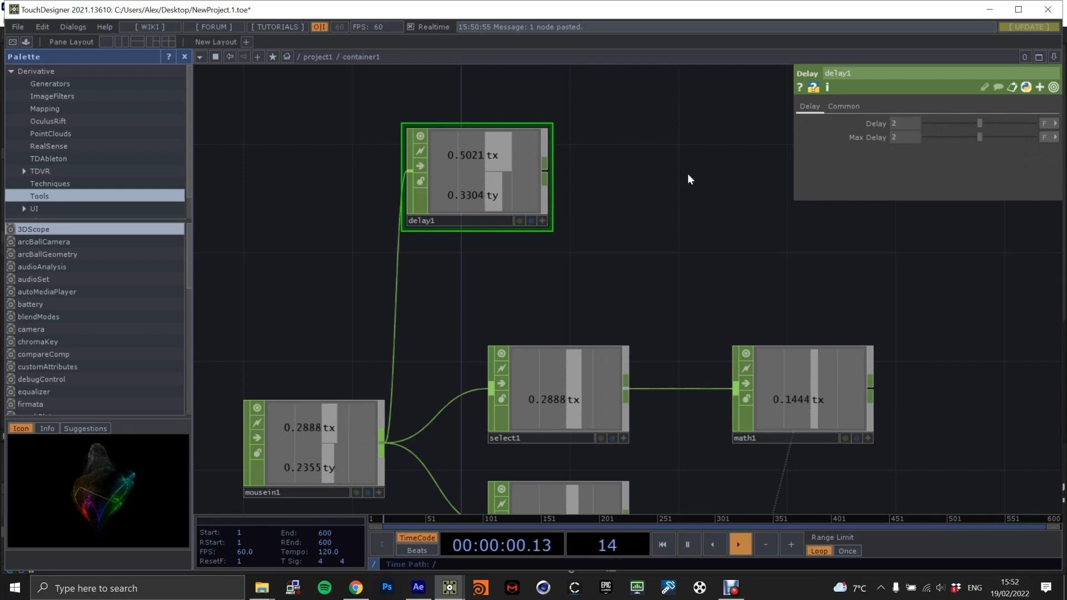
Add a Math CHOP beside the Delay CHOP and feed it the Mouse In output first and the Delay output second.
scroll(607, 216, down, 1)
scroll(606, 216, down, 5)
drag(607, 216, 563, 250)
scroll(563, 251, up, 3)
drag(471, 191, 491, 174)
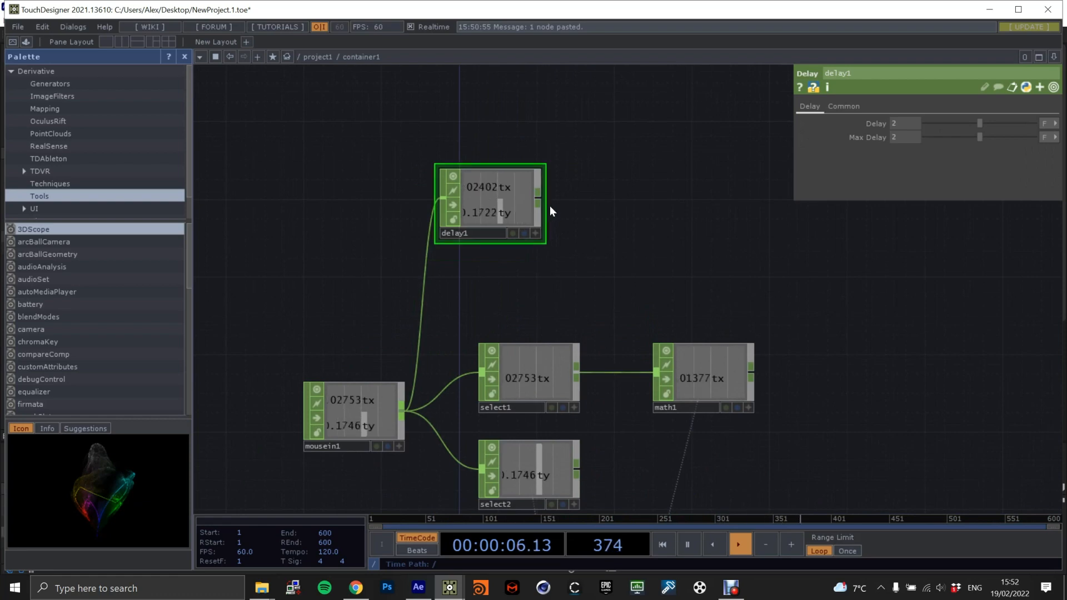
scroll(571, 186, up, 3)
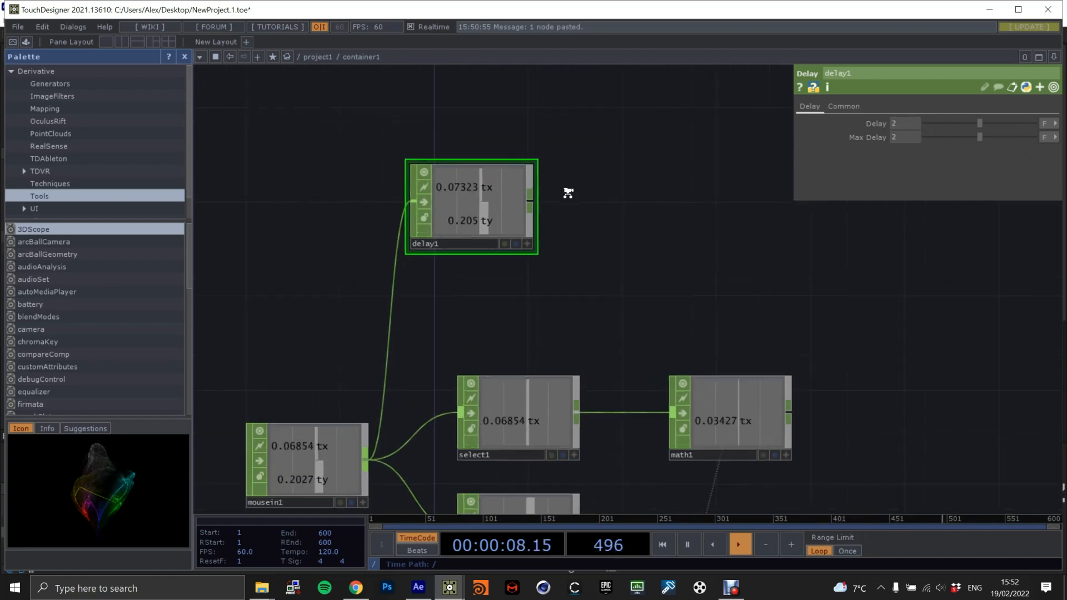
scroll(544, 200, down, 3)
key(Tab)
text(math)
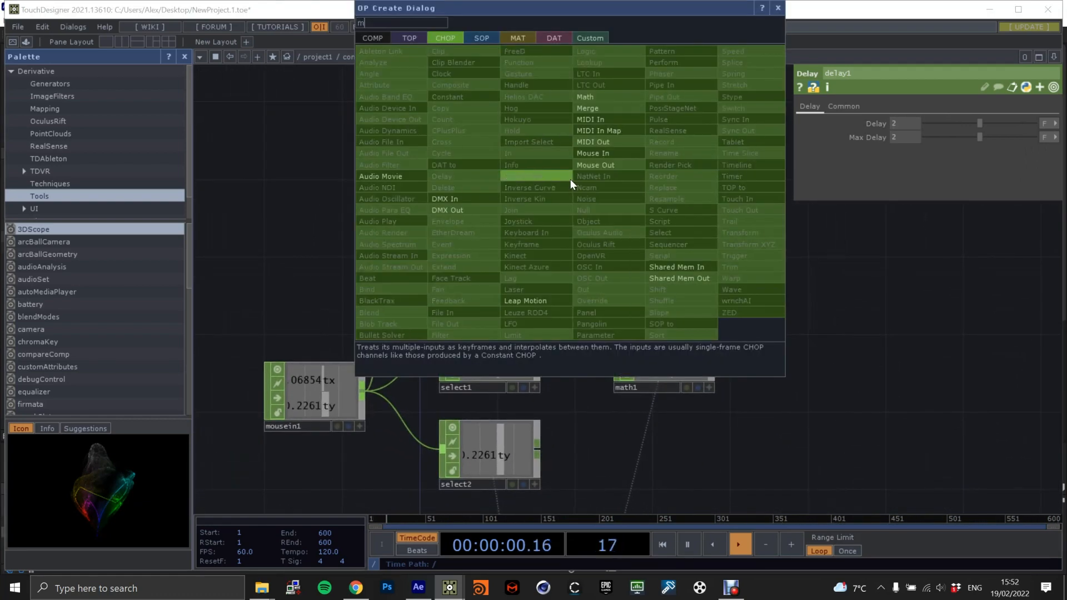
click(585, 97)
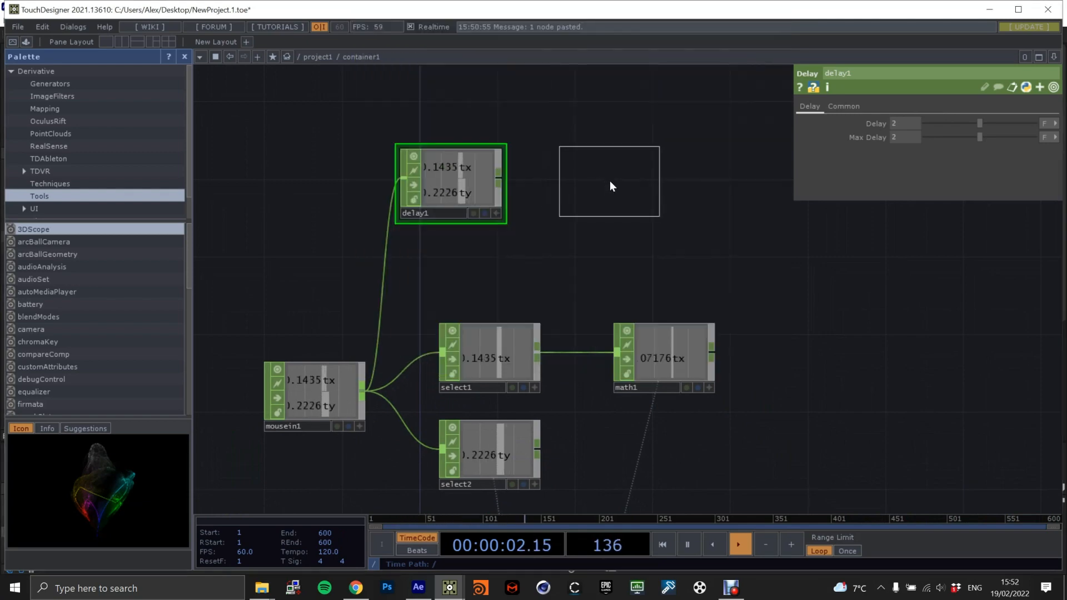
click(609, 182)
drag(368, 386, 560, 184)
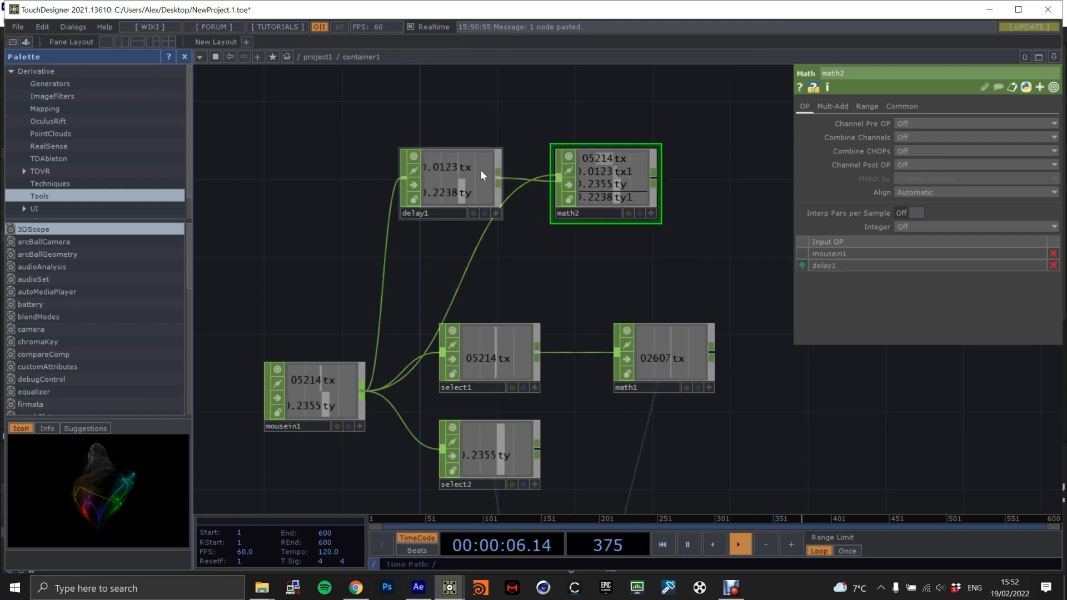
Set the new Math CHOP's Combine CHOPs option to Subtract.
scroll(506, 176, up, 2)
scroll(448, 206, down, 2)
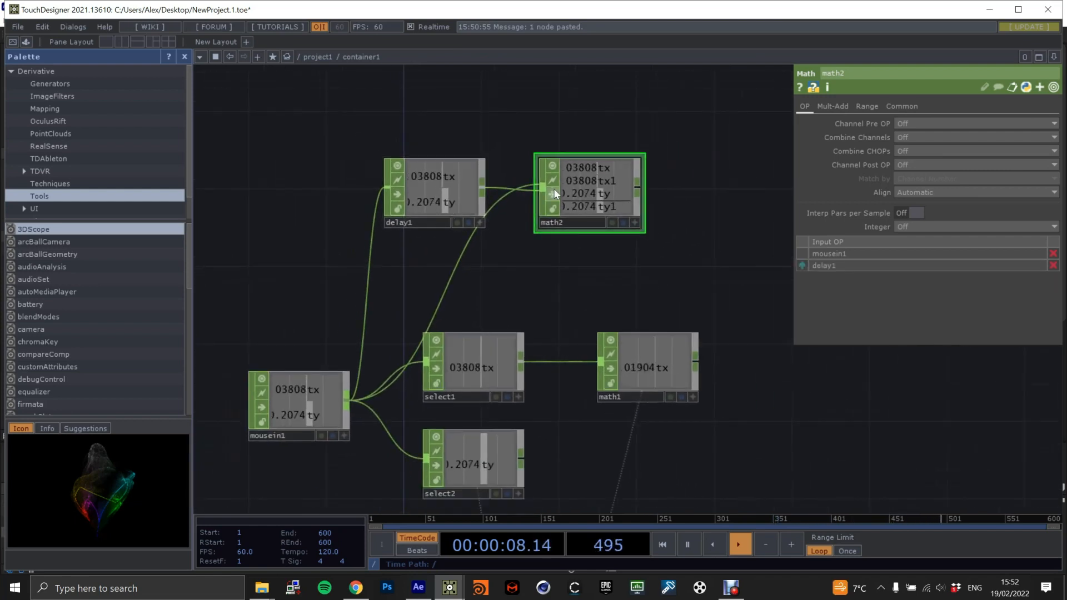
scroll(535, 186, up, 2)
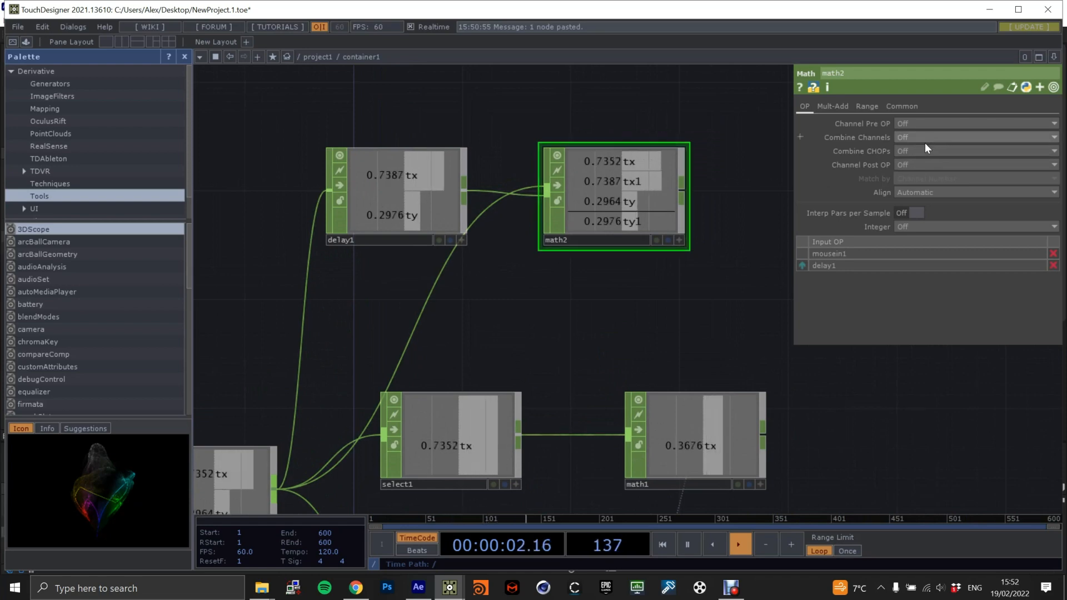
click(911, 150)
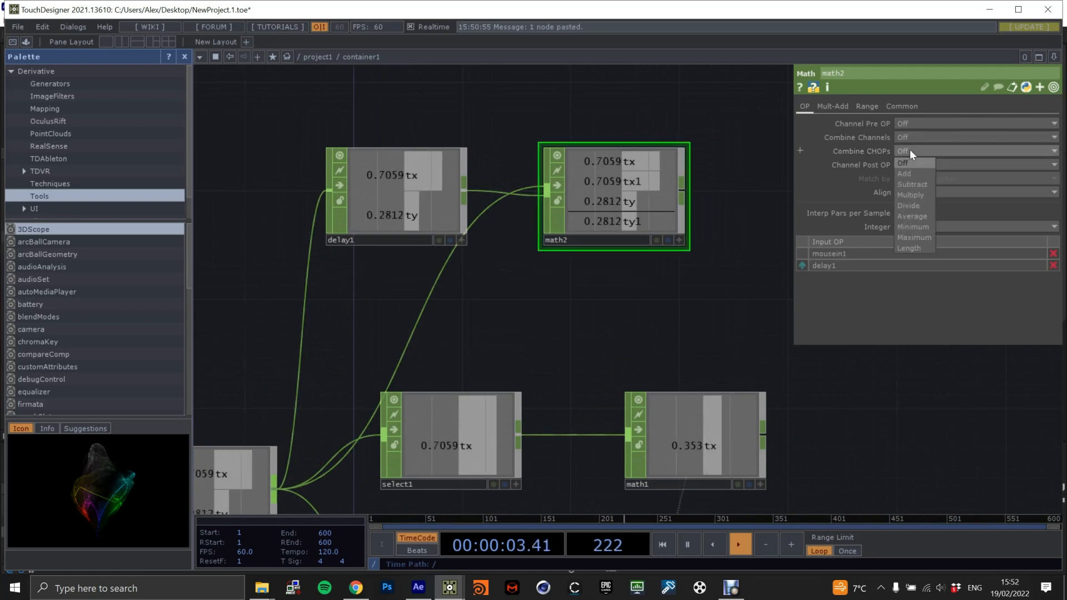
click(910, 184)
Add a Logic CHOP beside the subtracting Math CHOP.
scroll(700, 212, down, 3)
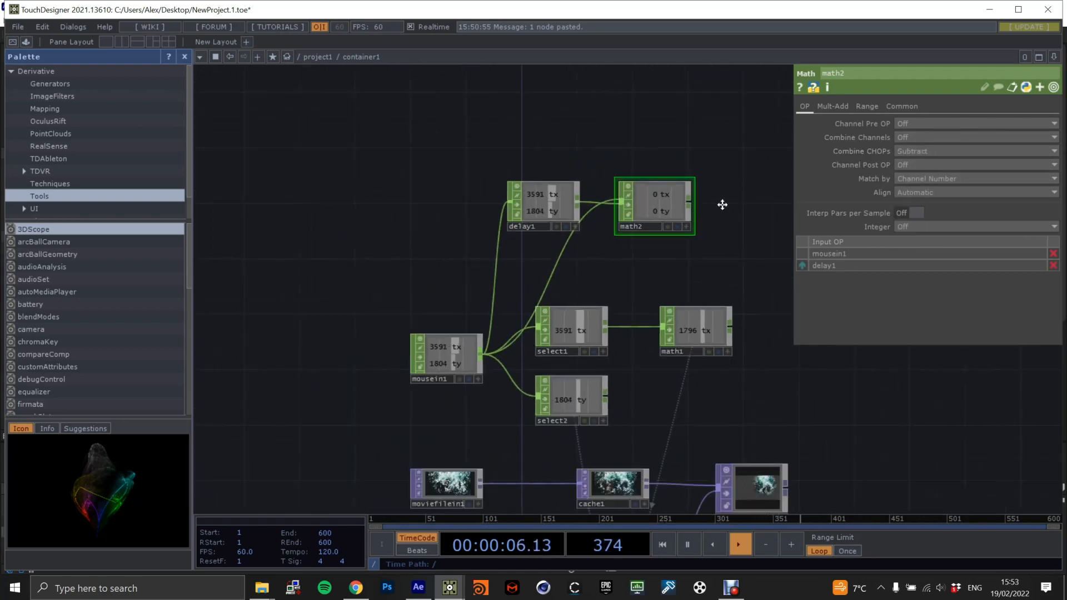
scroll(694, 214, up, 2)
scroll(655, 224, up, 2)
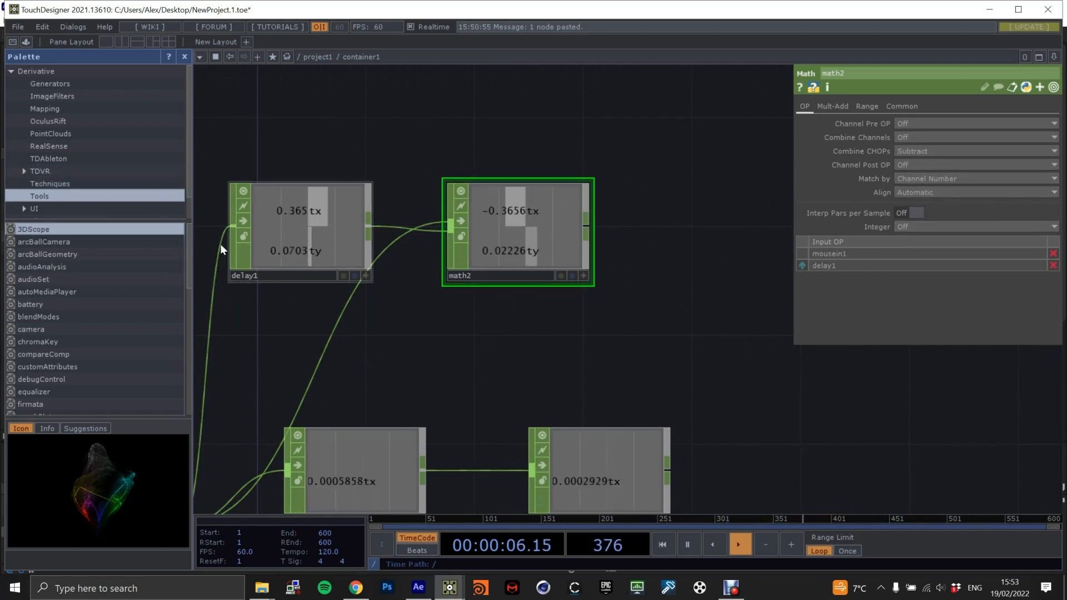
scroll(750, 260, down, 5)
scroll(632, 295, up, 4)
scroll(634, 295, up, 2)
drag(630, 271, 532, 272)
key(Tab)
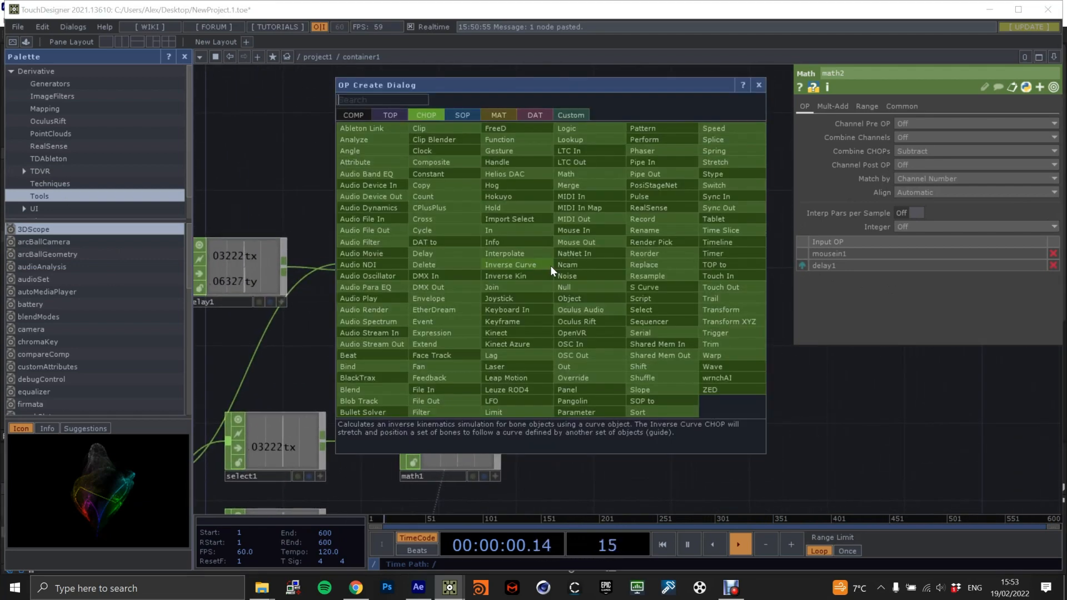
text(logi)
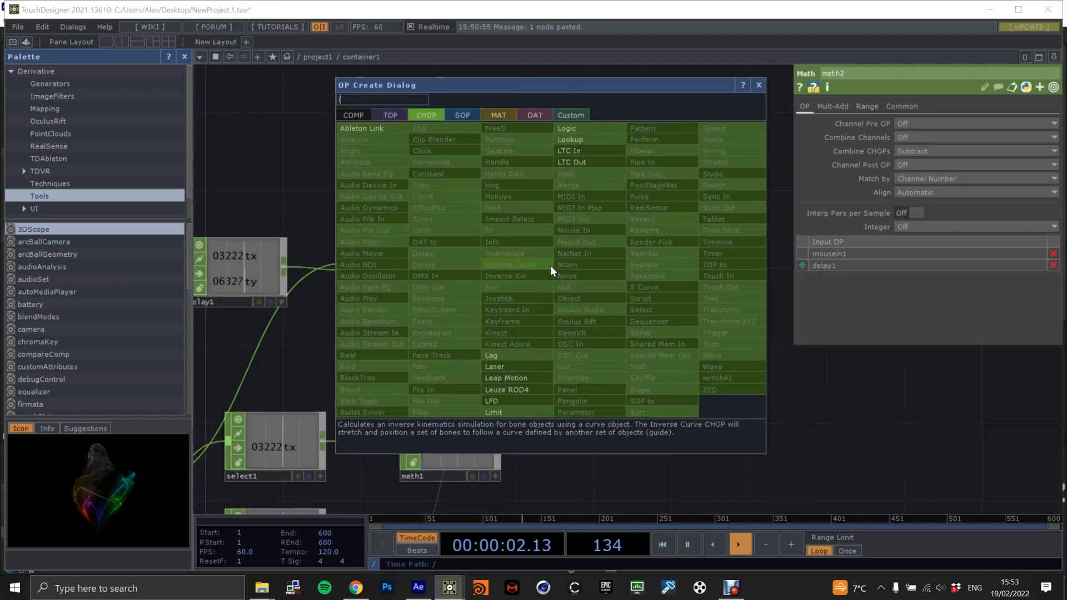
click(578, 129)
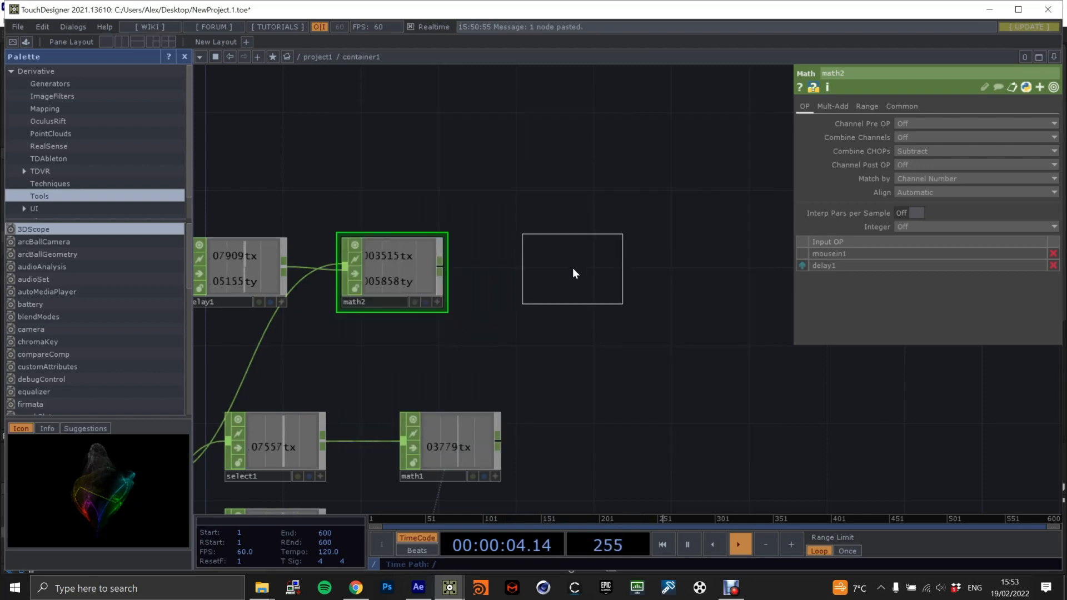
click(571, 270)
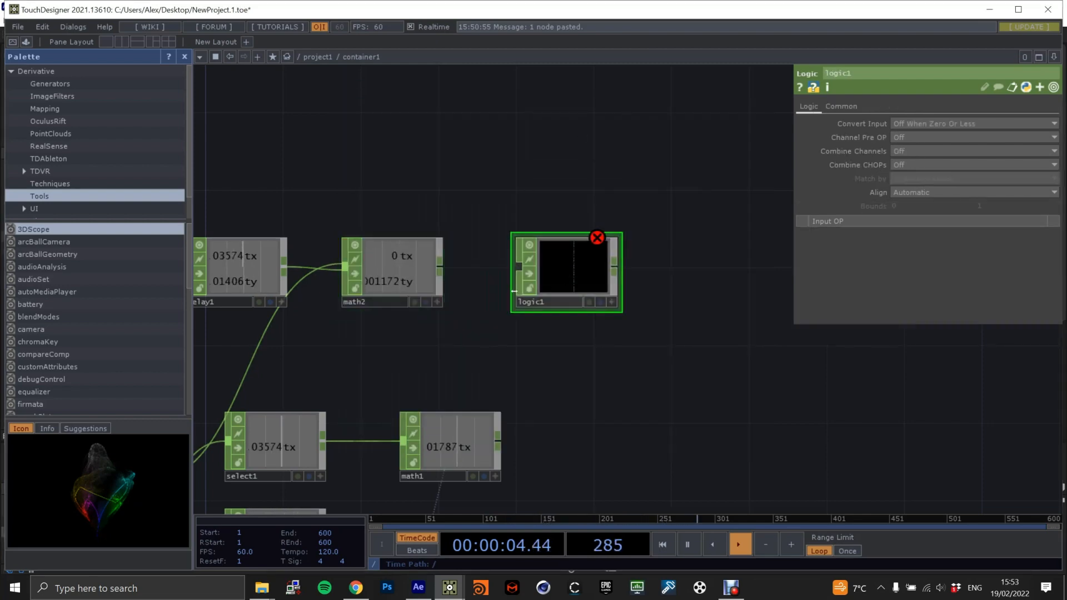
Set the Logic CHOP's Convert Input to Off When Outside Bounds and feed it the subtracting Math CHOP's output.
click(916, 122)
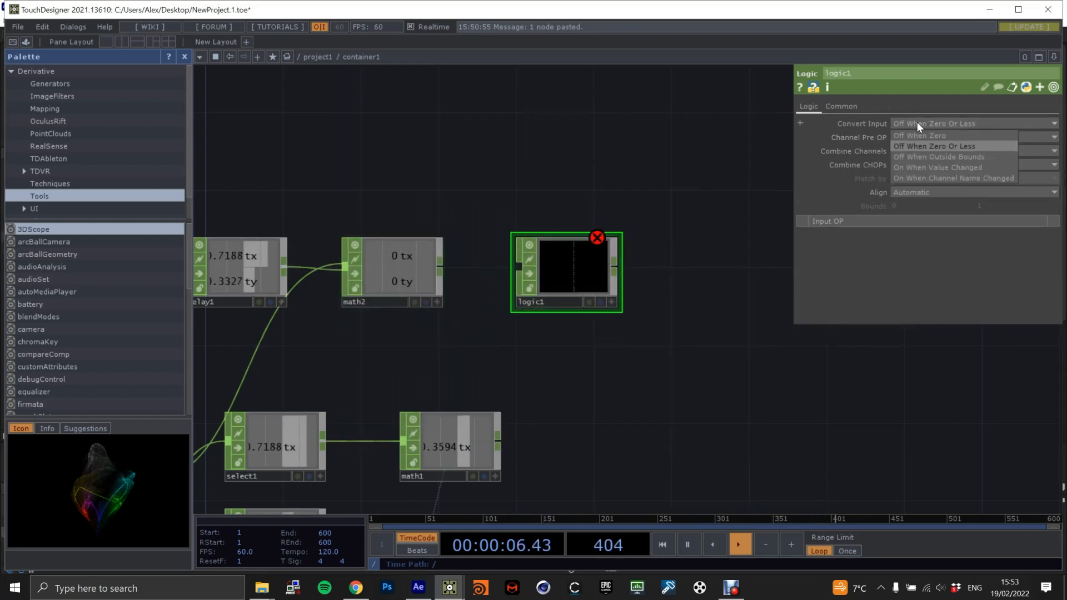
click(927, 158)
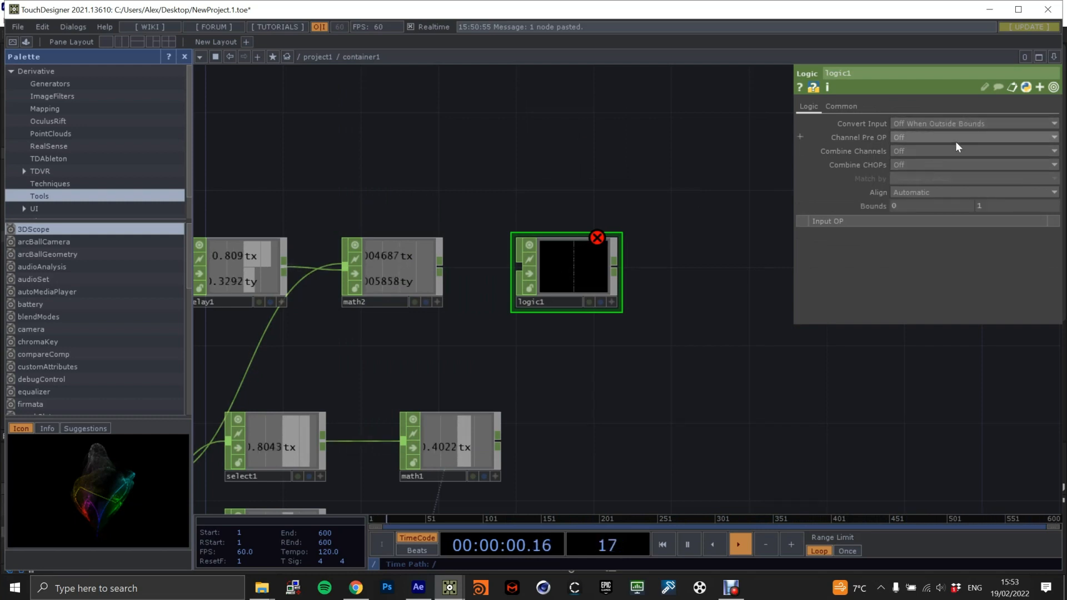
scroll(460, 265, up, 3)
drag(433, 266, 541, 269)
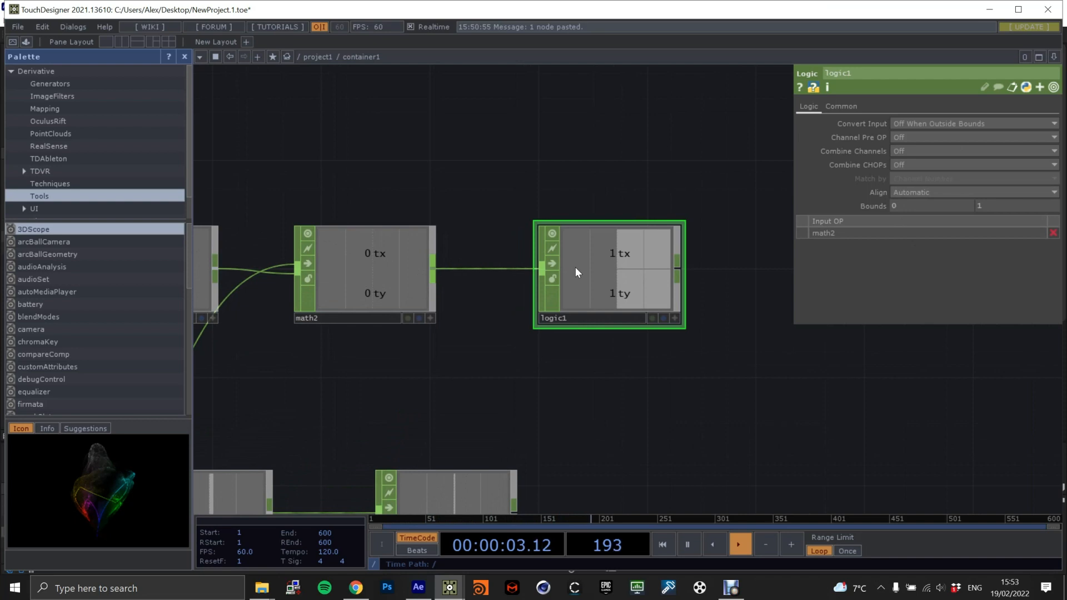
Set the Logic CHOP's lower bound to -0.25 and make its upper bound the negated reference -me.par.boundmin.
click(914, 203)
text(-.25)
key(Return)
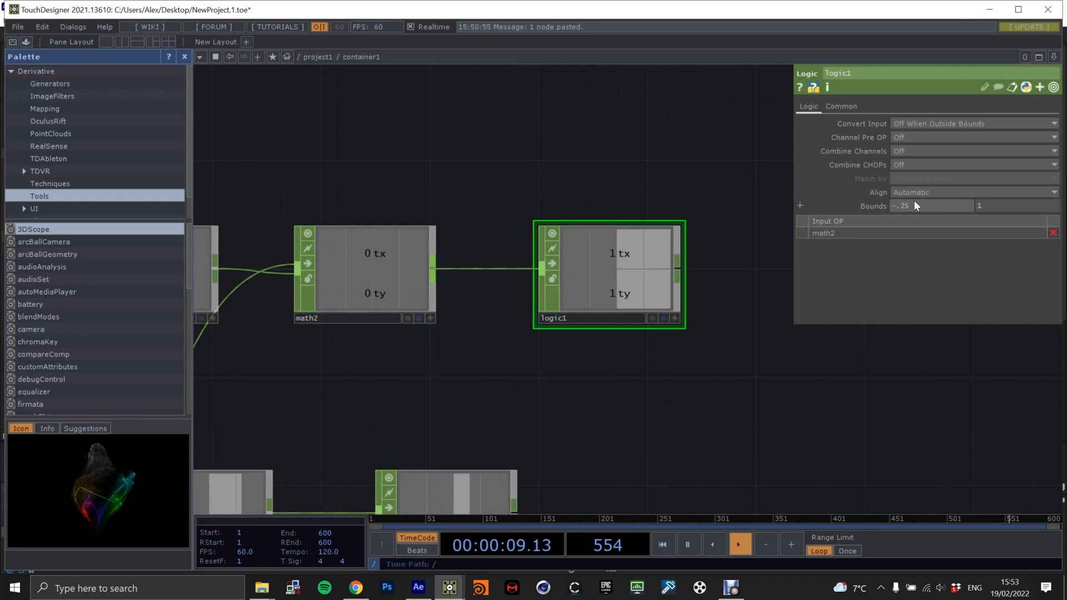
click(869, 206)
right_click(821, 219)
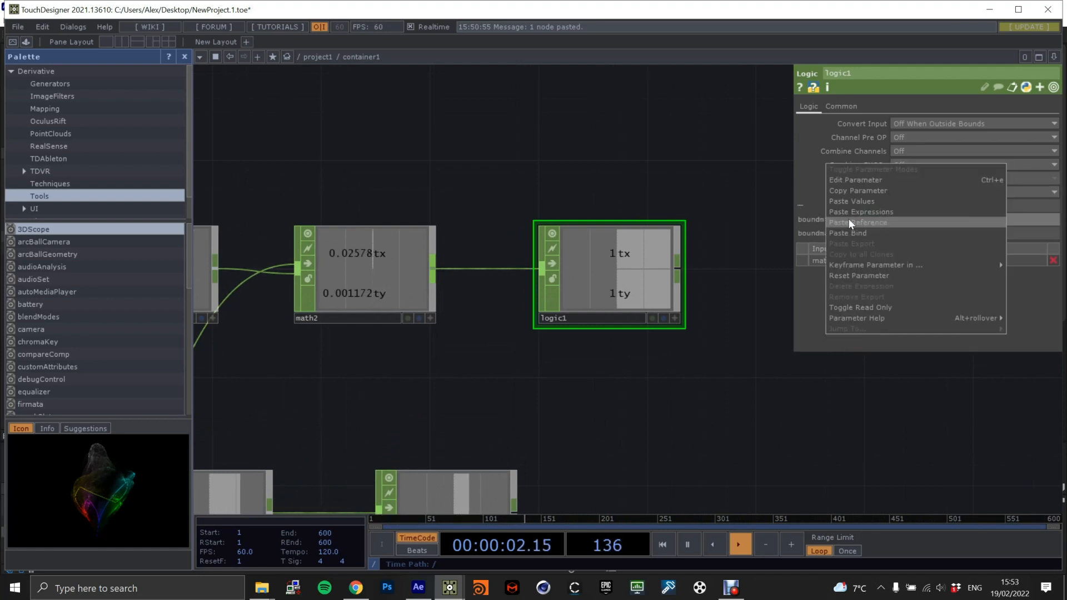
click(865, 192)
right_click(826, 233)
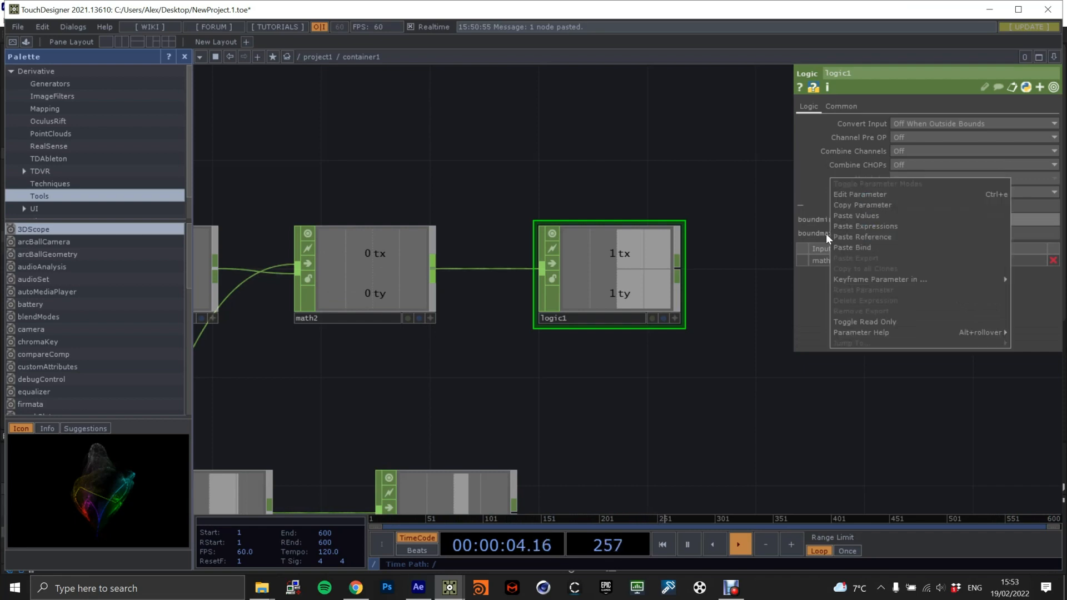
click(876, 237)
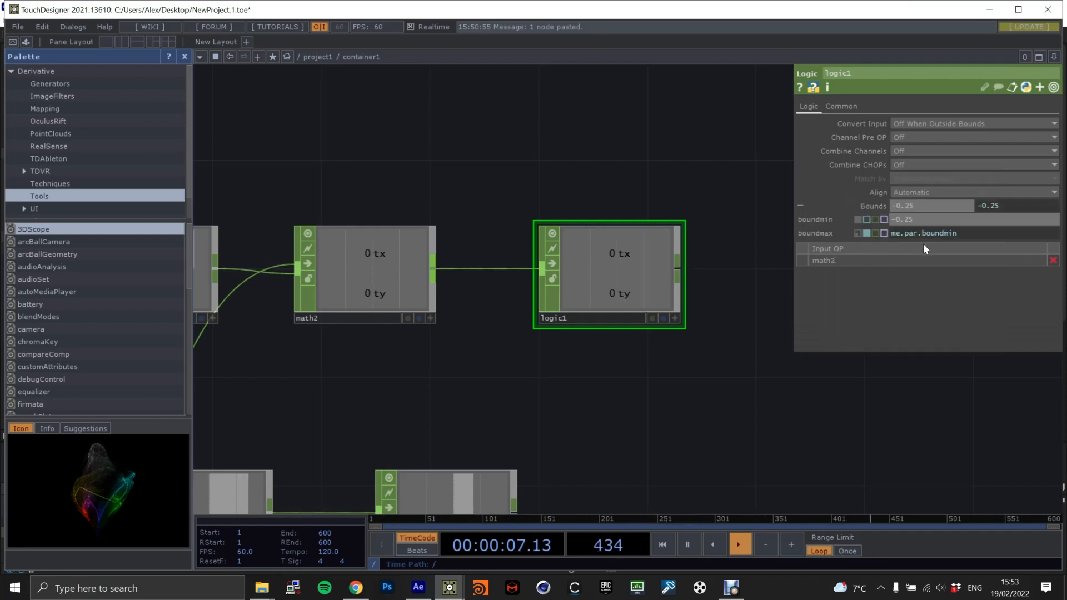
click(892, 234)
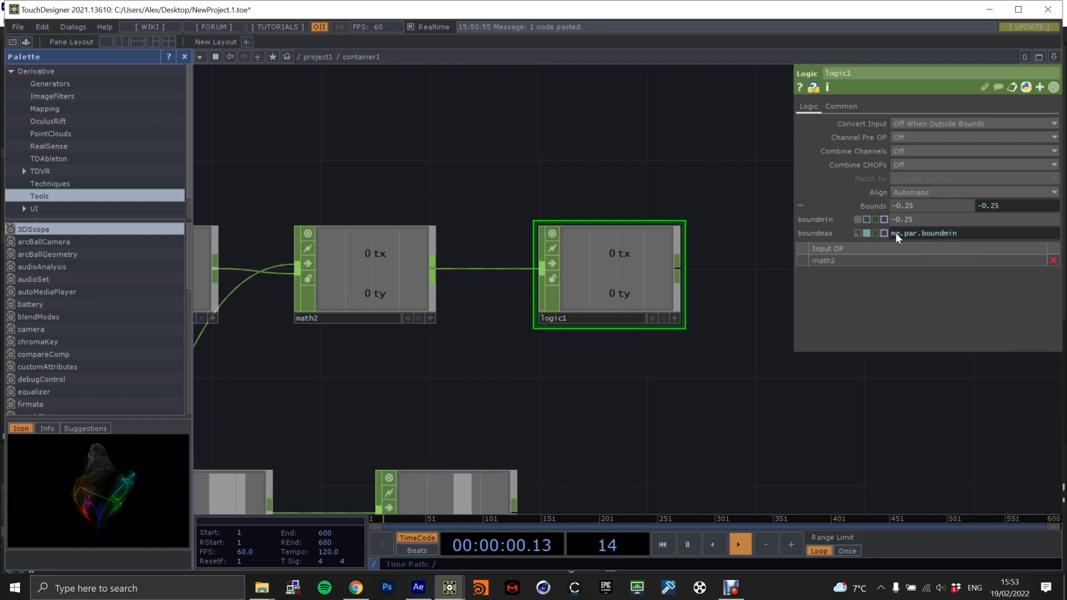
text(-)
key(Return)
Set the Logic CHOP's Combine Channels option to And.
scroll(729, 304, down, 2)
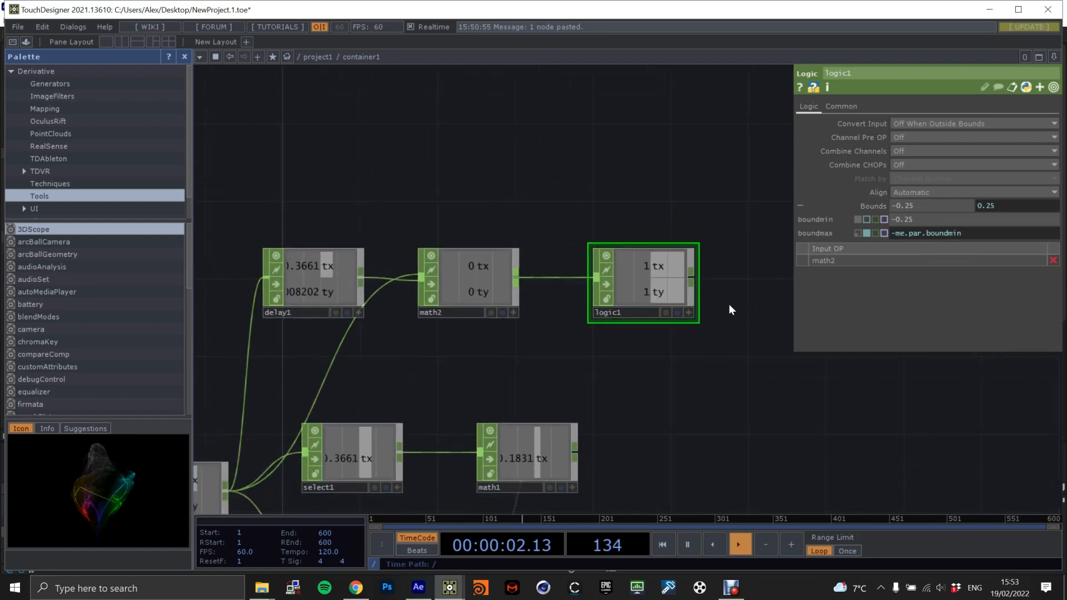
drag(732, 307, 650, 319)
scroll(650, 319, up, 2)
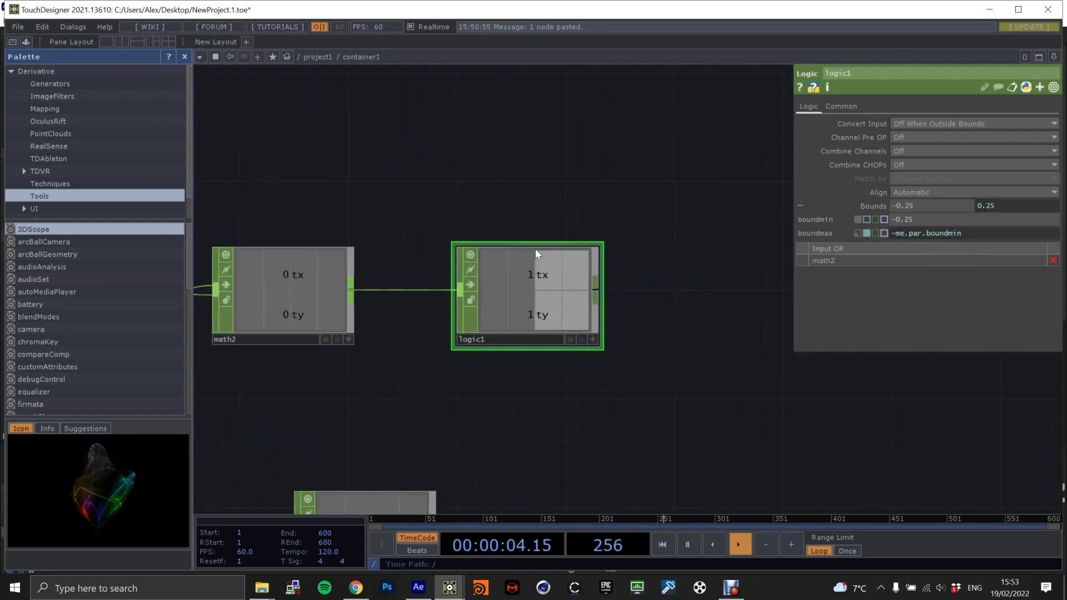
drag(649, 275, 608, 274)
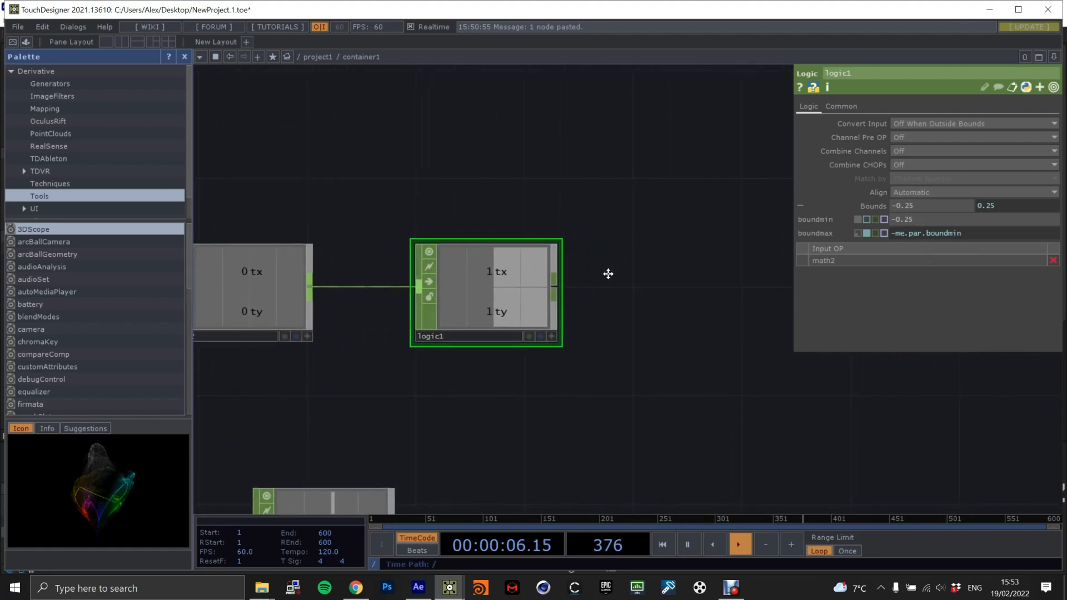
scroll(598, 275, up, 3)
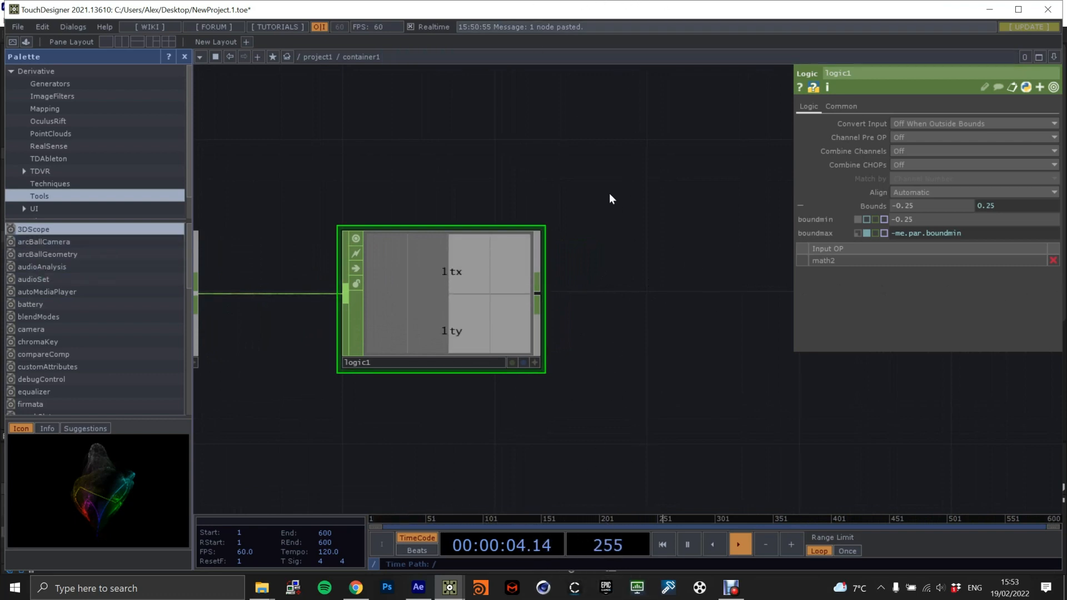
click(904, 151)
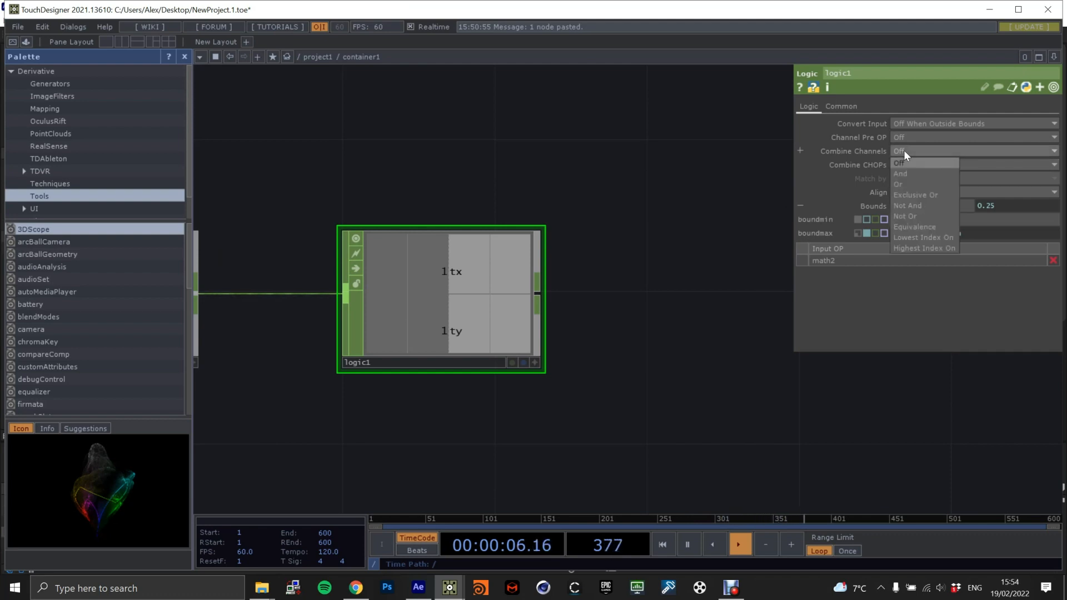
click(902, 173)
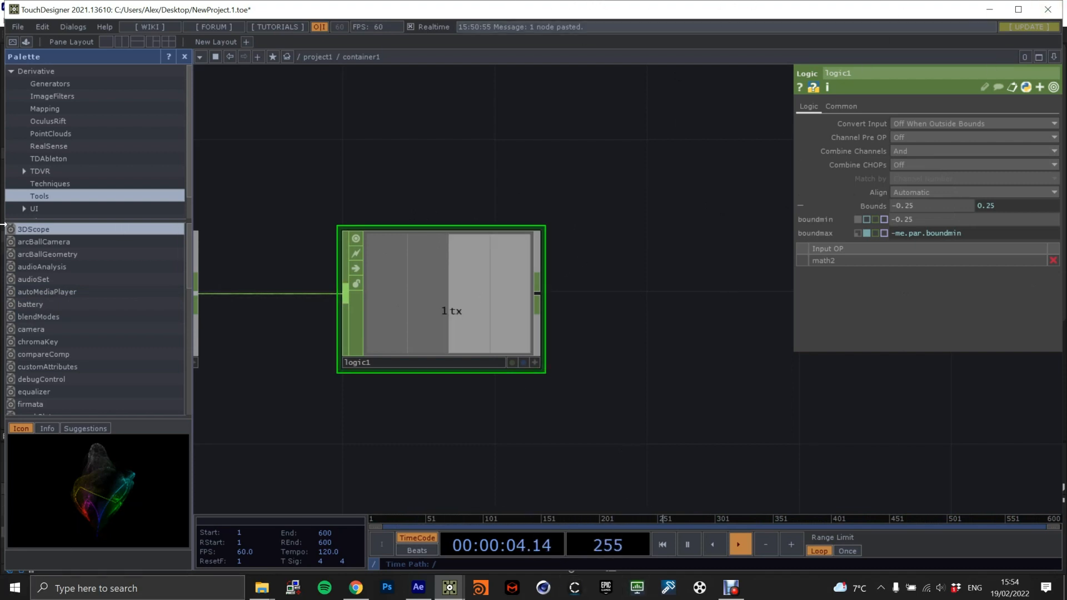
Expand the Cache TOP's Pre-Fill parameter into its separate entries and pulse the pre-fill once.
scroll(550, 258, down, 5)
scroll(605, 235, down, 4)
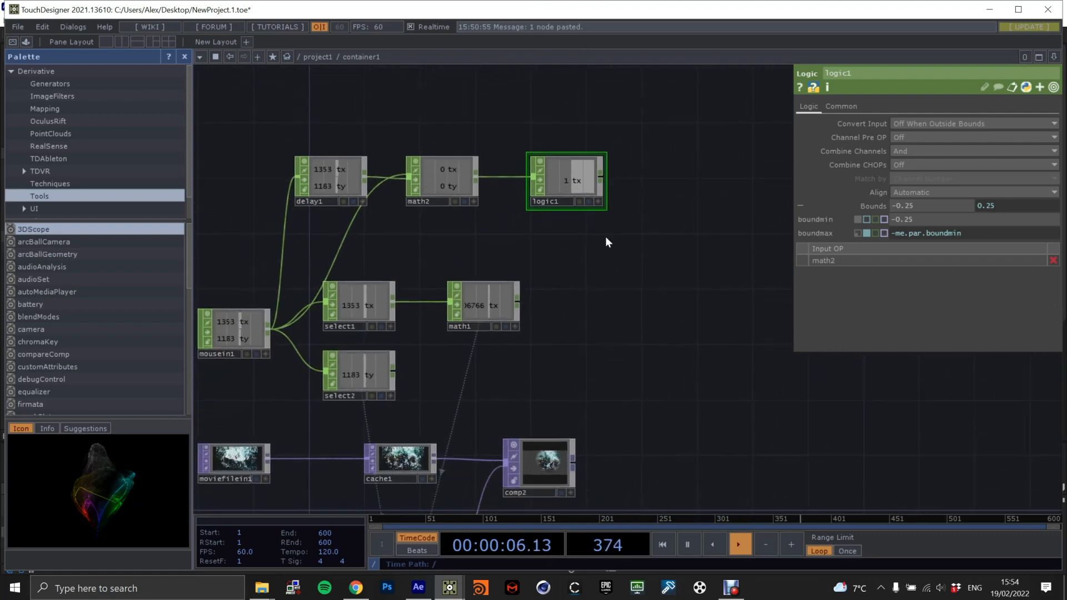
scroll(565, 212, up, 6)
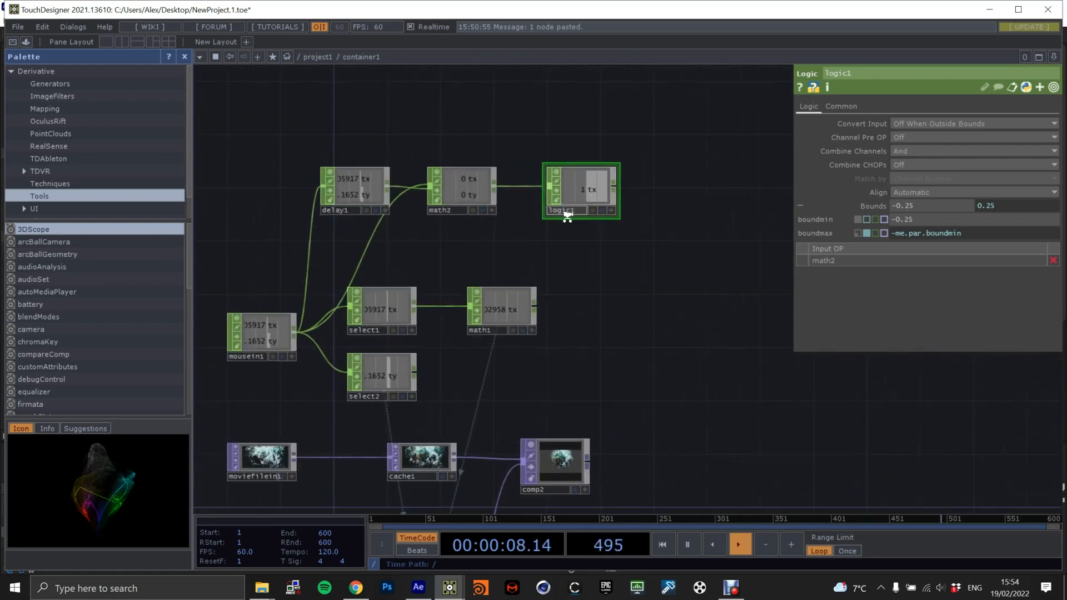
scroll(579, 245, down, 5)
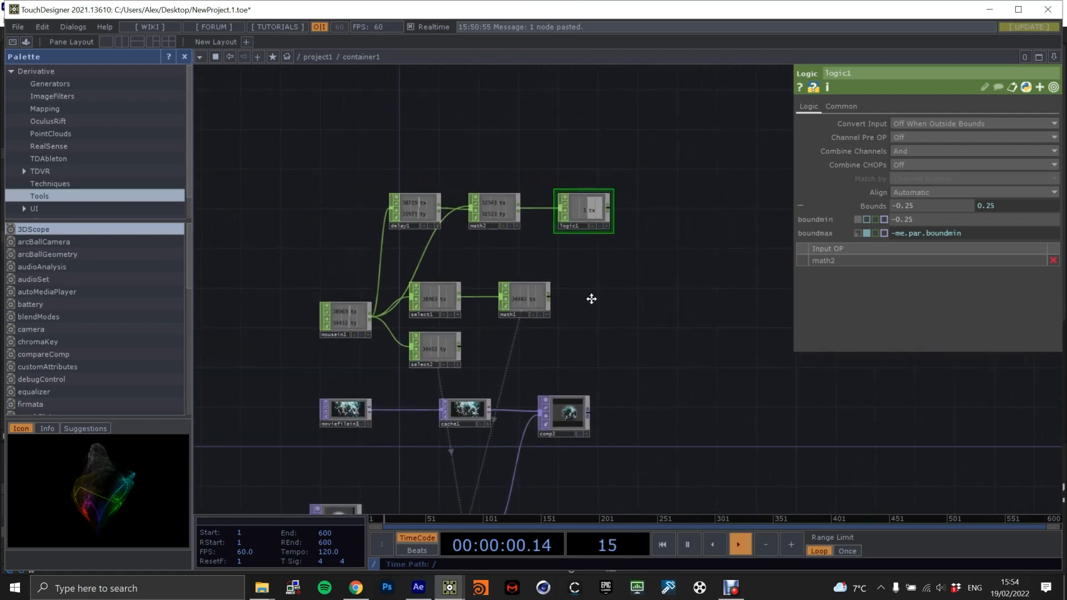
drag(556, 371, 610, 212)
click(523, 373)
scroll(551, 287, up, 3)
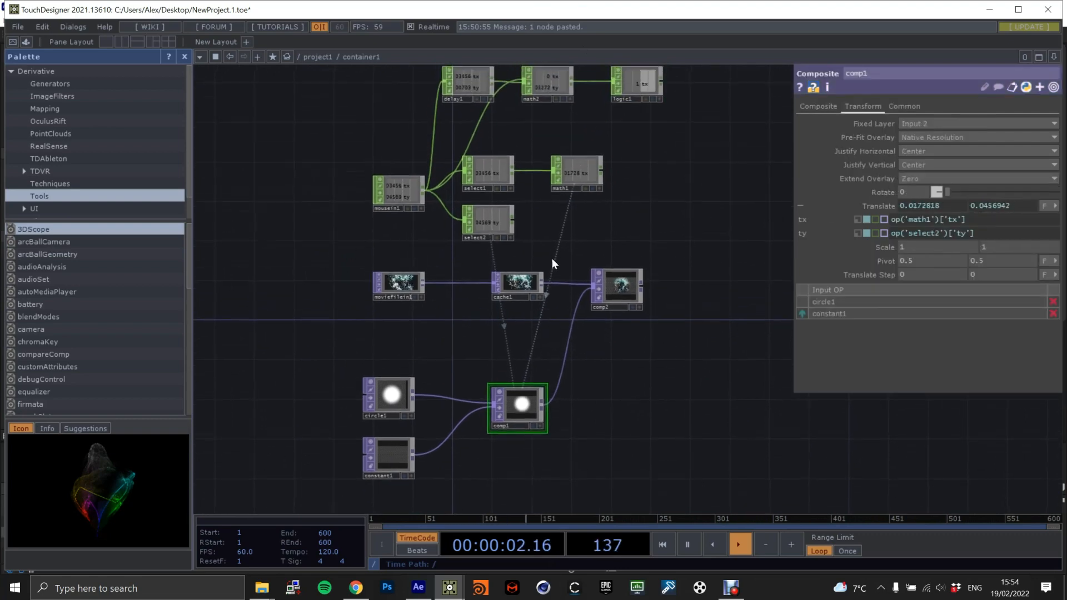
click(512, 286)
scroll(532, 305, up, 2)
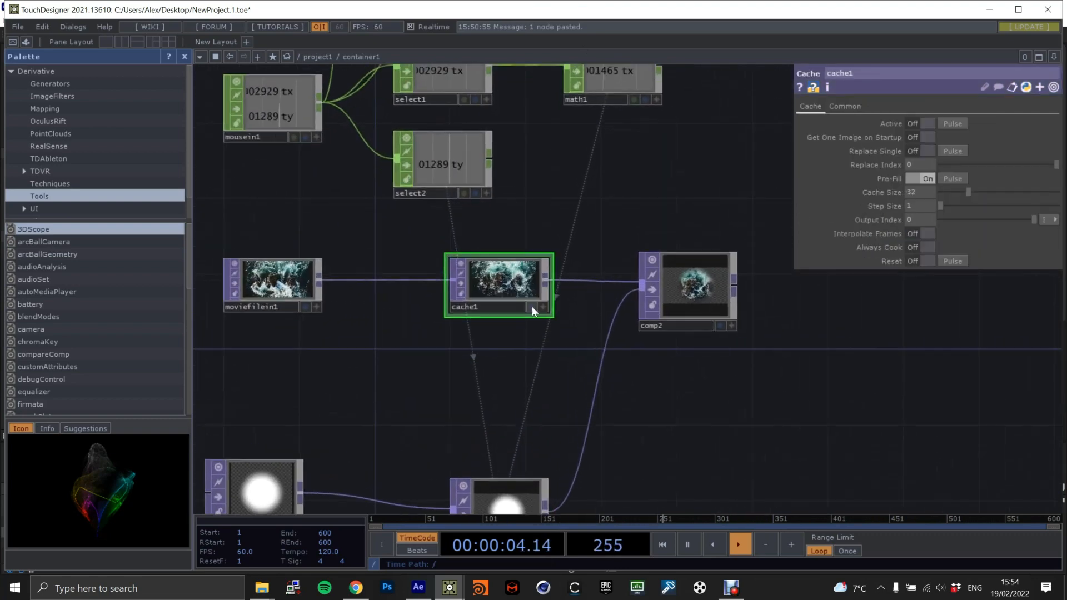
click(884, 177)
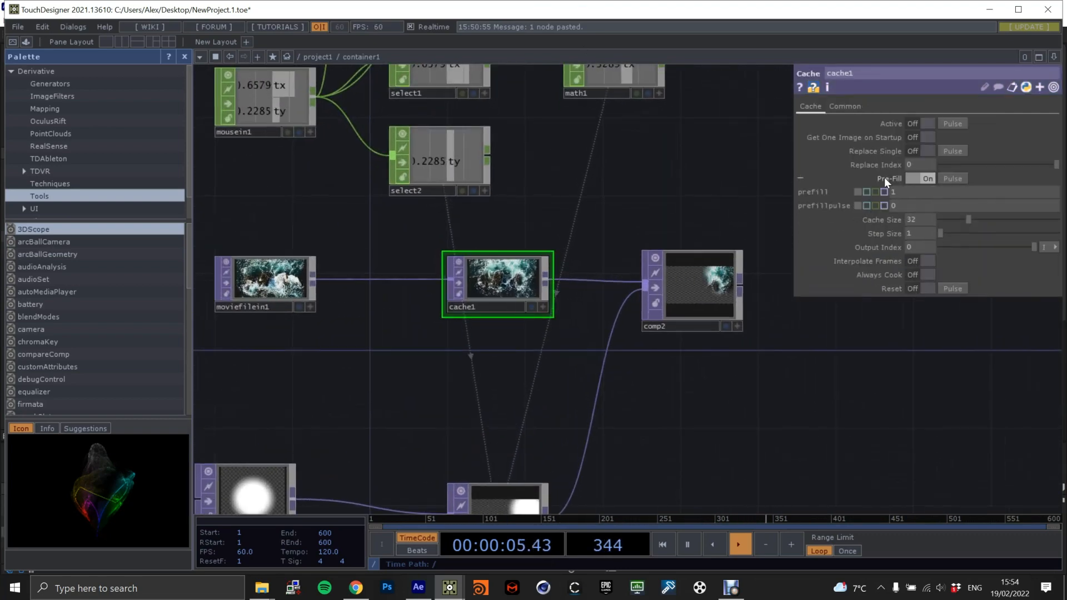
click(952, 177)
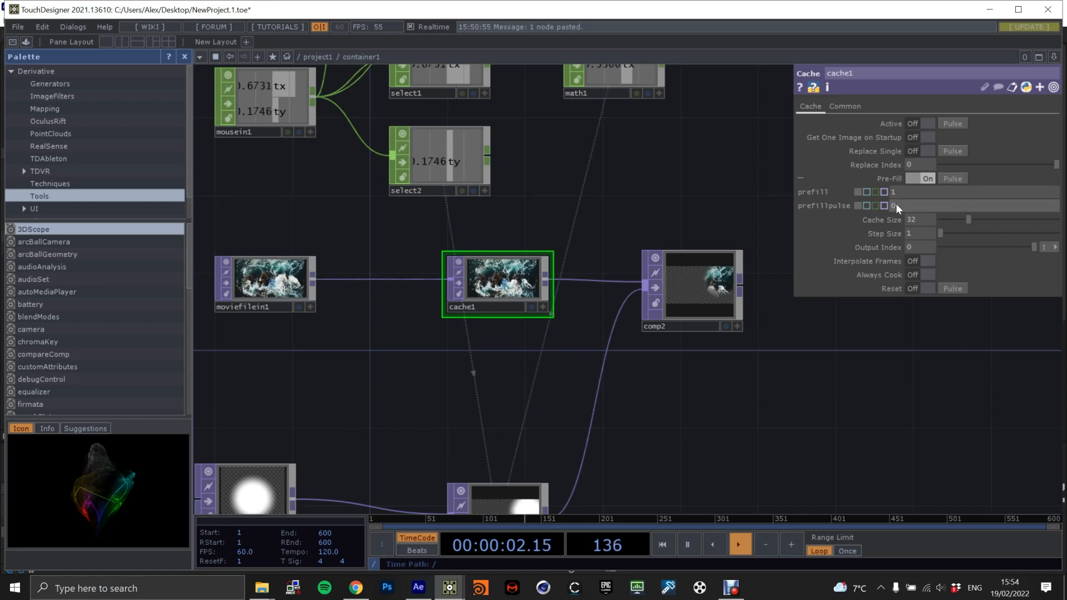
Set the Logic CHOP's Channel Pre OP option to Invert.
drag(561, 252, 656, 205)
drag(654, 281, 578, 466)
drag(668, 105, 600, 259)
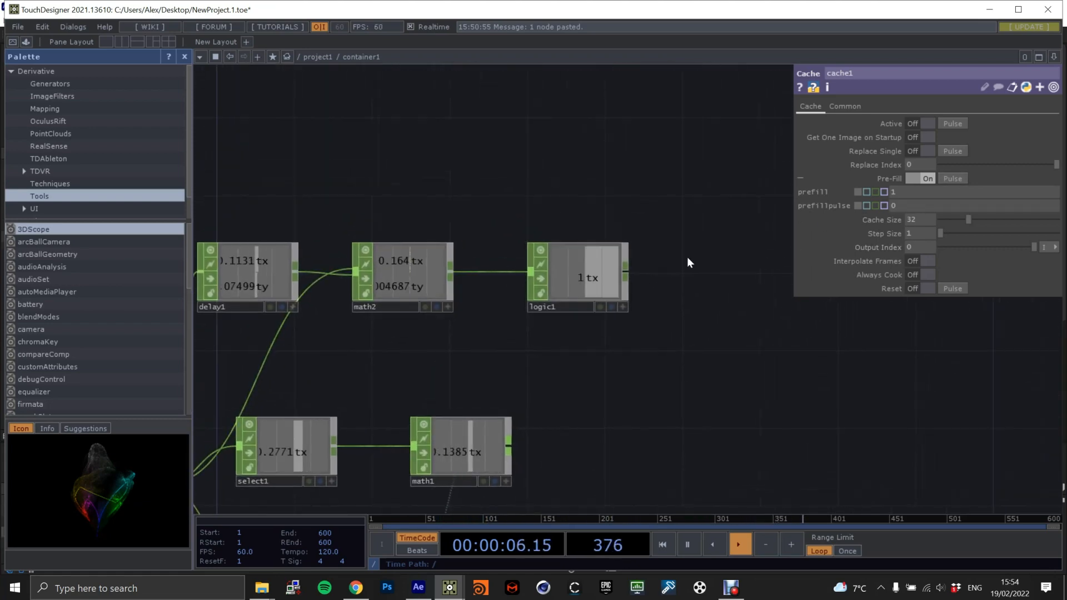
click(596, 277)
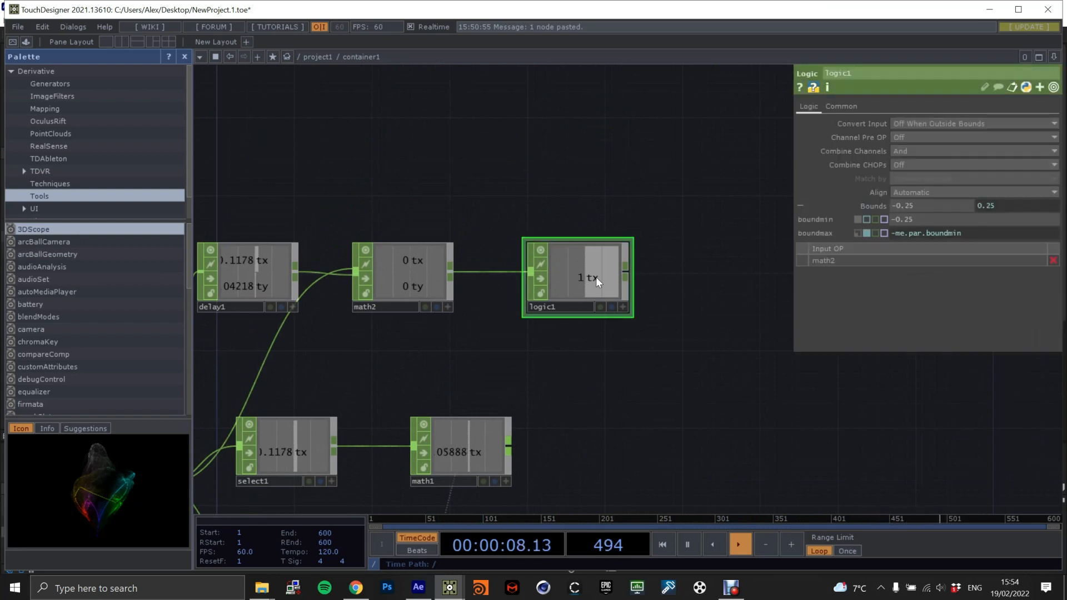
click(912, 139)
click(911, 160)
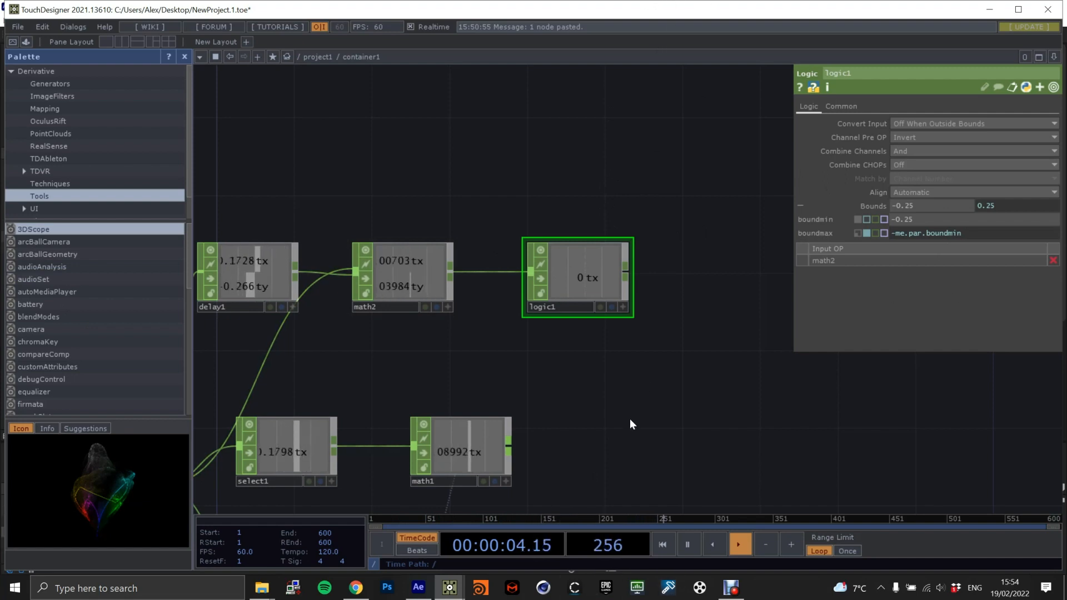
Set the Logic CHOP's lower bound to 0.25 and its Combine Channels option to Or.
click(895, 219)
key(BackSpace)
key(Return)
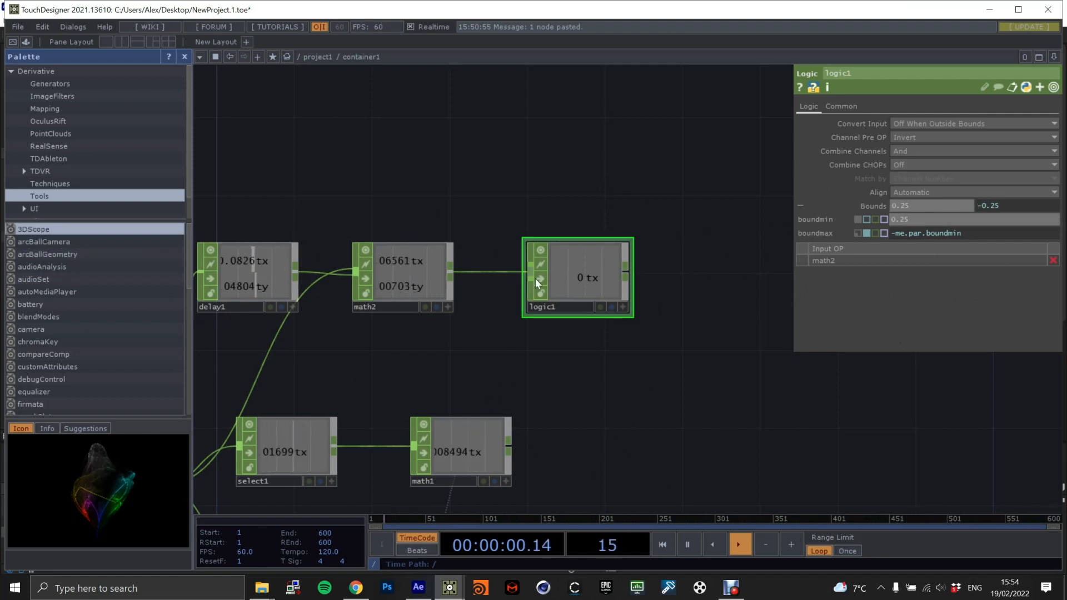
scroll(584, 286, up, 5)
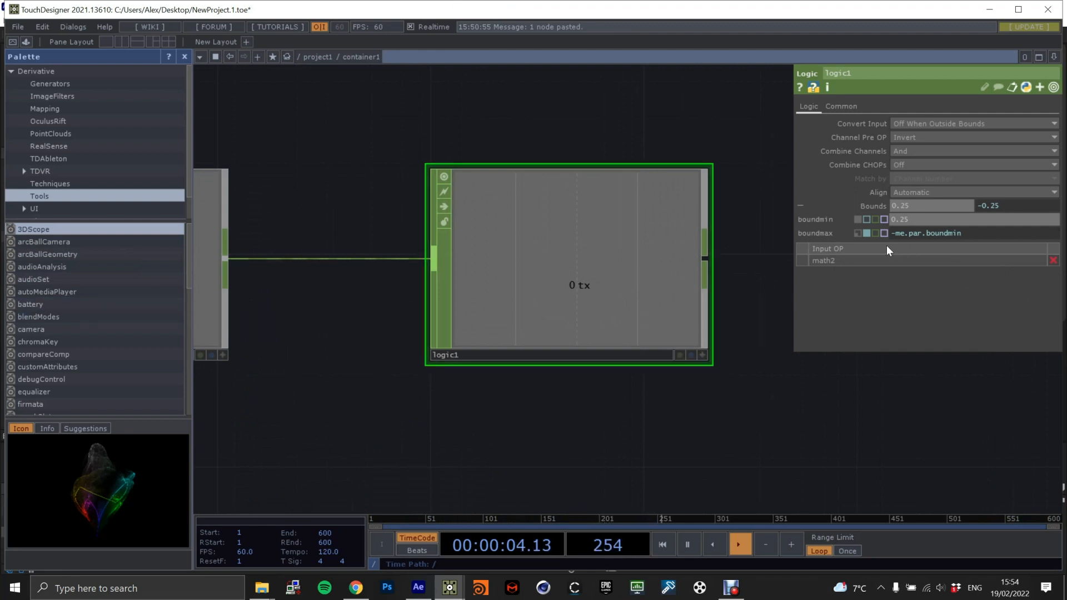
click(914, 152)
click(909, 188)
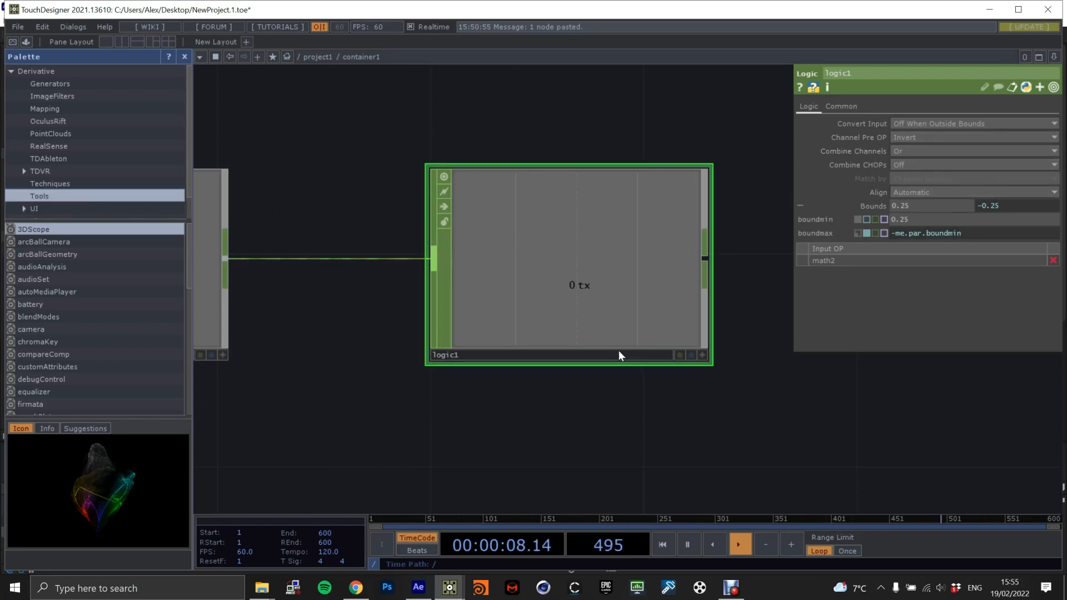
Copy the op('math1')['tx'] expression from the Translate X parameter of the Composite TOP that combines the circle and constant.
scroll(547, 471, down, 7)
drag(577, 494, 589, 359)
scroll(591, 357, up, 4)
drag(634, 316, 772, 131)
scroll(550, 378, down, 2)
drag(555, 406, 555, 266)
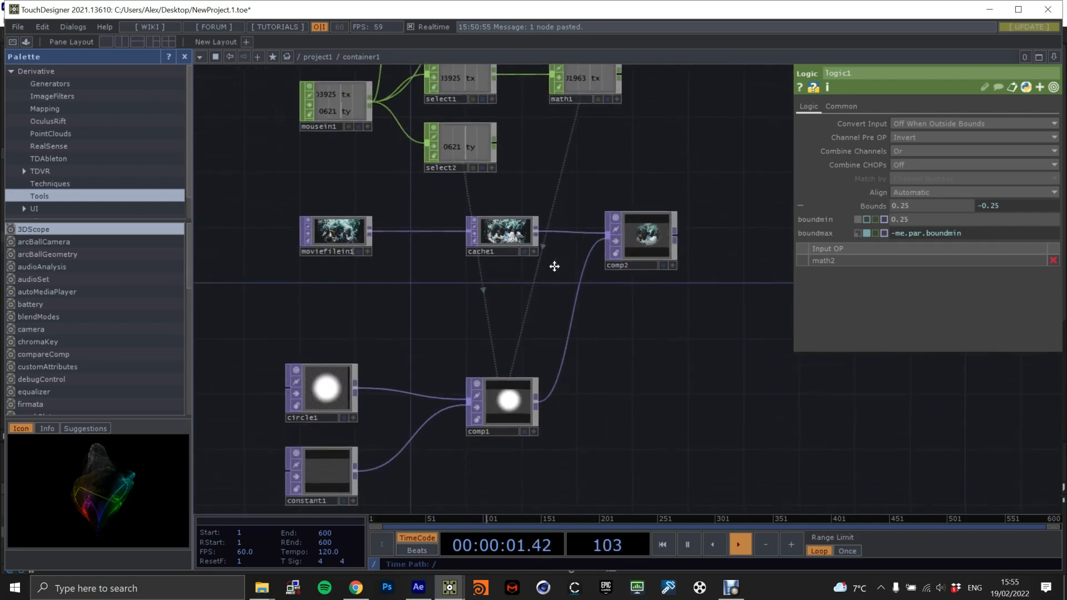
click(502, 403)
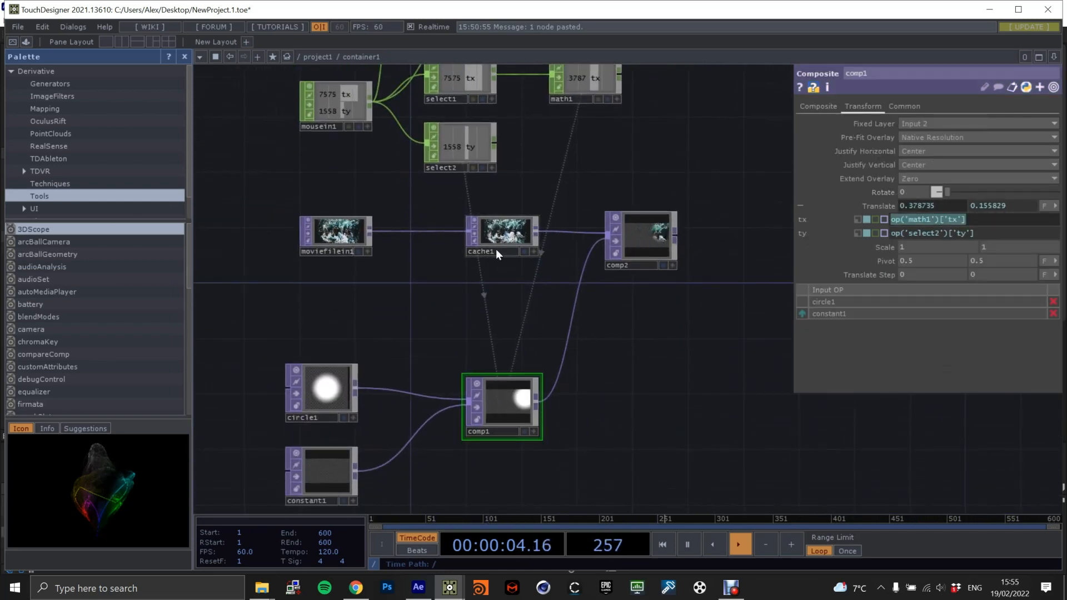
Paste the copied expression into the Cache TOP's prefillpulse parameter and edit it to op('logic1')['tx'].
click(467, 256)
drag(623, 147, 628, 268)
scroll(550, 292, up, 3)
click(908, 206)
text(op('math1')['tx'])
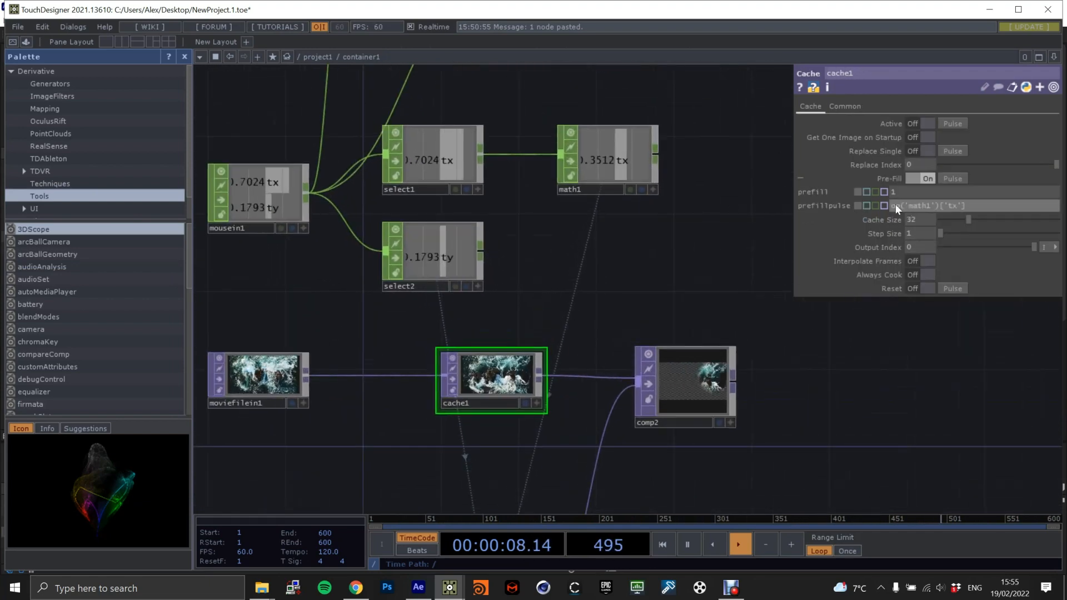
scroll(749, 198, down, 3)
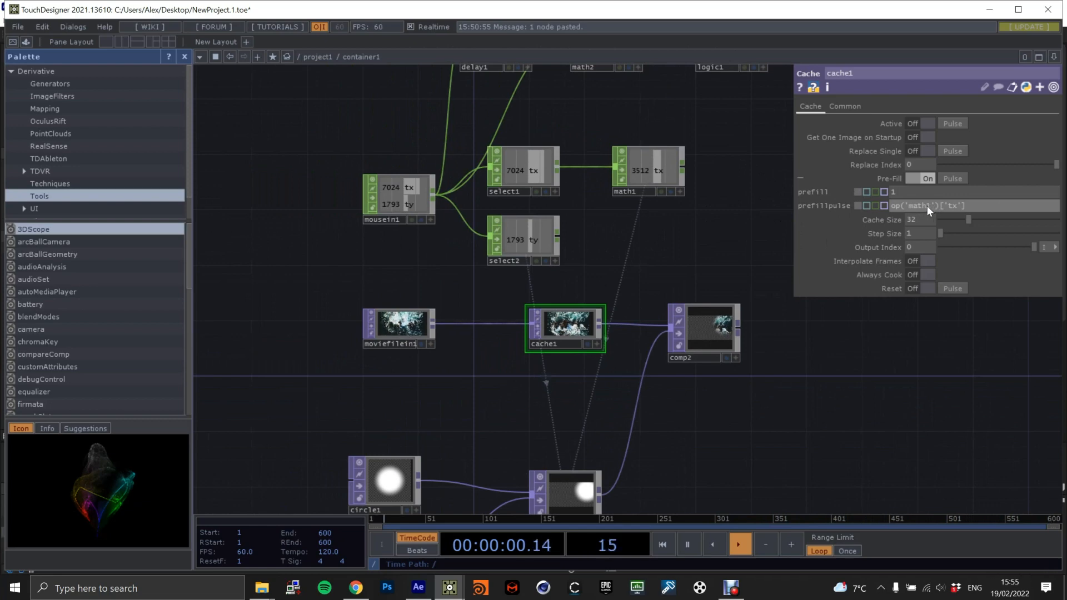
text(logic1)
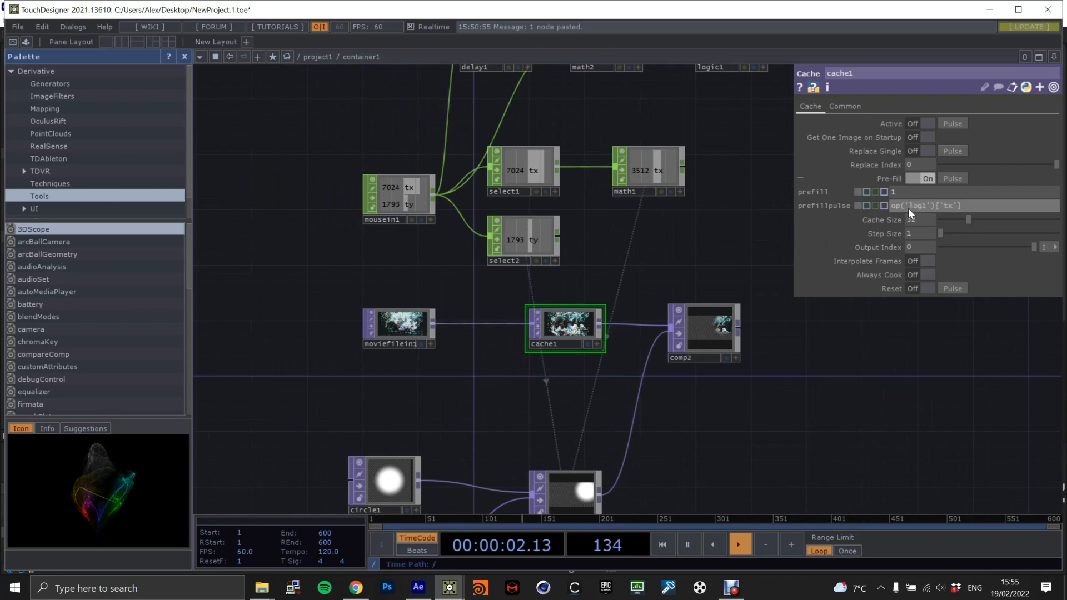
key(Return)
Check the masked video by showing the comp2 output as the network background, and check the Cache TOP's output the same way.
drag(709, 170, 675, 158)
scroll(714, 140, up, 2)
scroll(714, 140, up, 2)
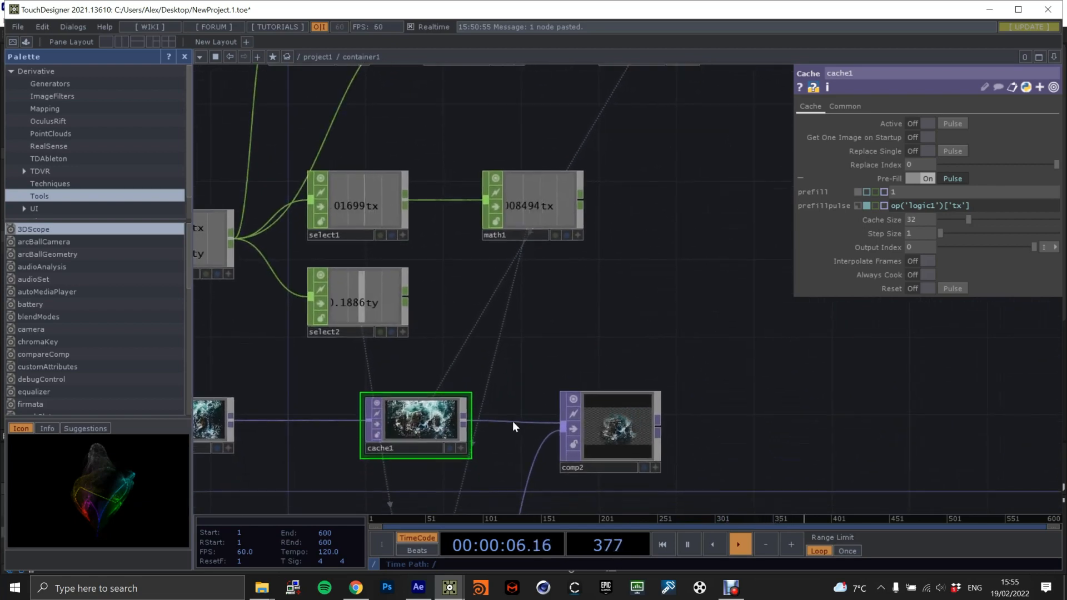
click(643, 468)
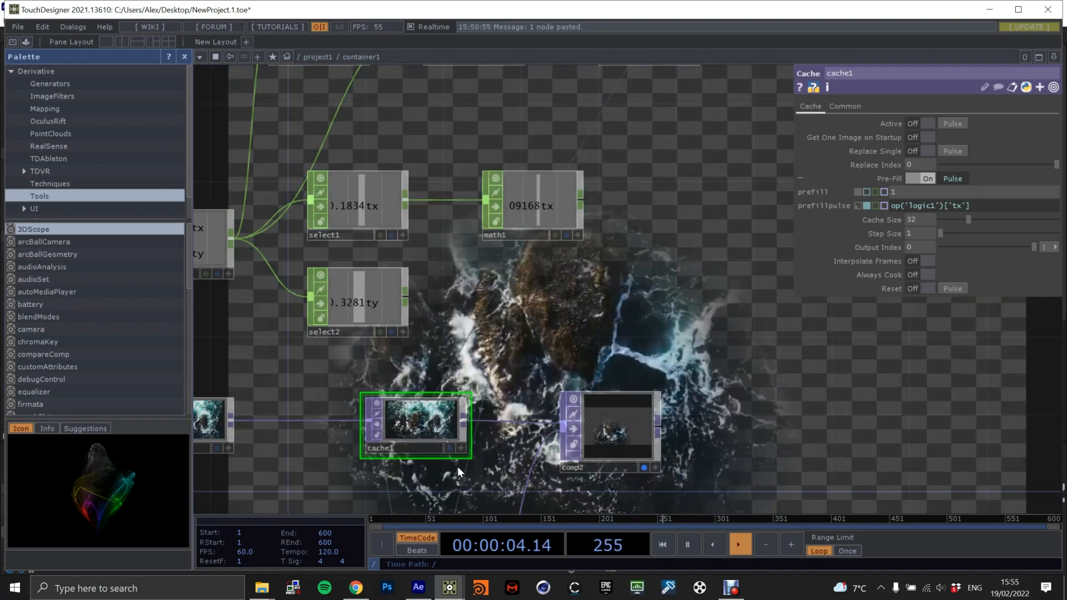
click(643, 468)
click(449, 448)
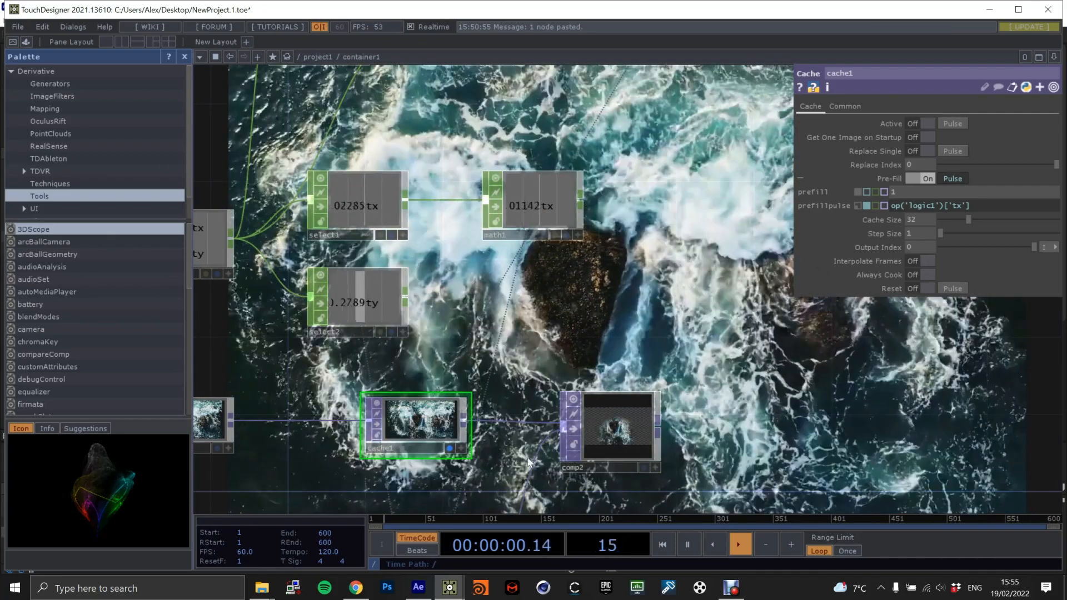
Stop showing the Cache TOP as the network background and preview the comp2 output there briefly instead.
click(450, 447)
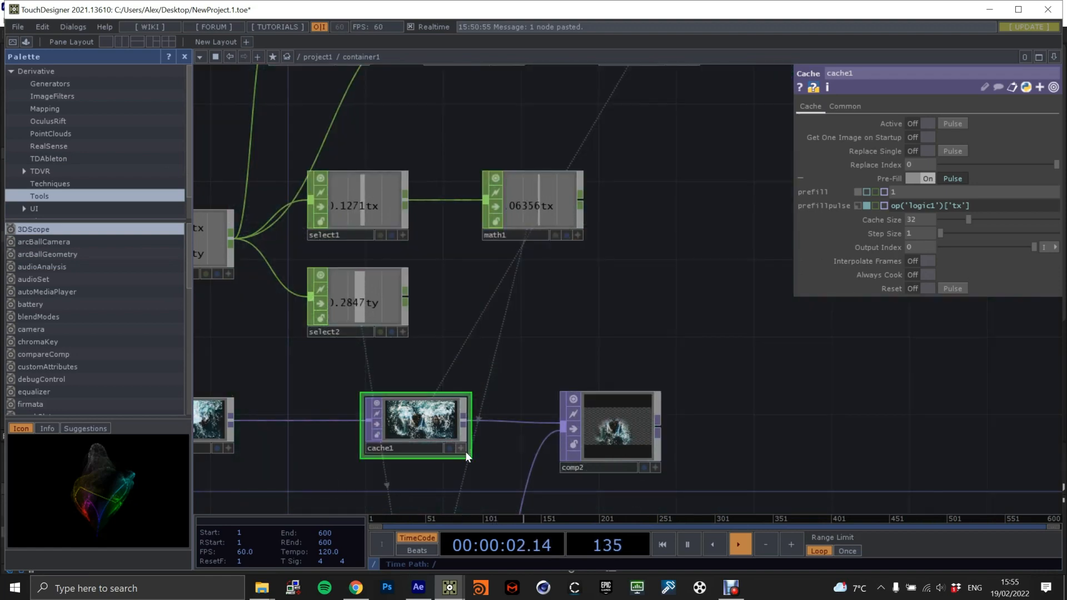
scroll(684, 370, down, 5)
scroll(667, 356, up, 4)
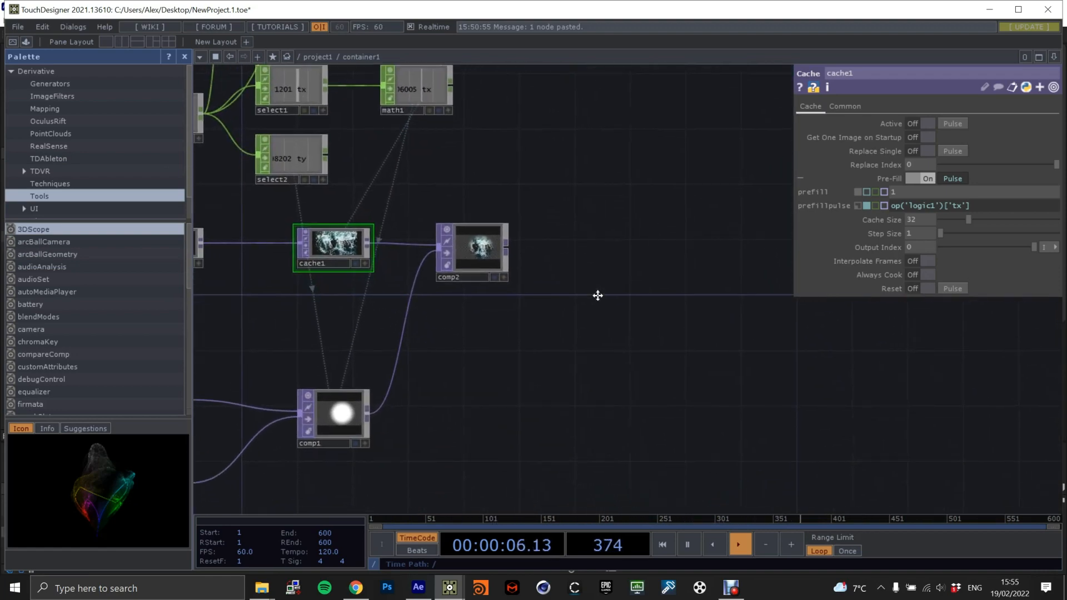
scroll(597, 296, down, 3)
scroll(608, 245, up, 6)
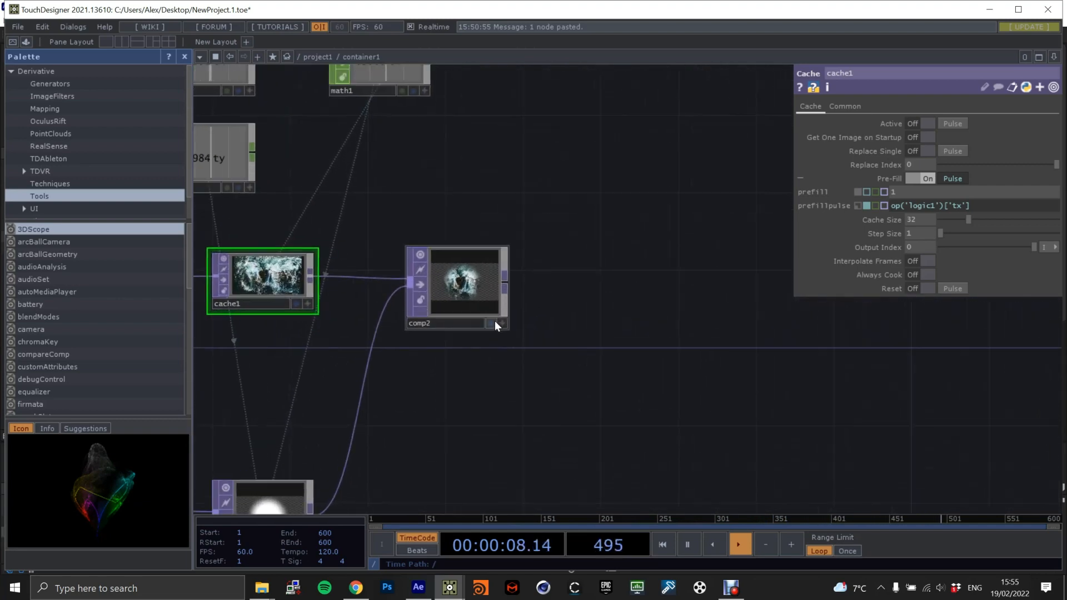
click(492, 323)
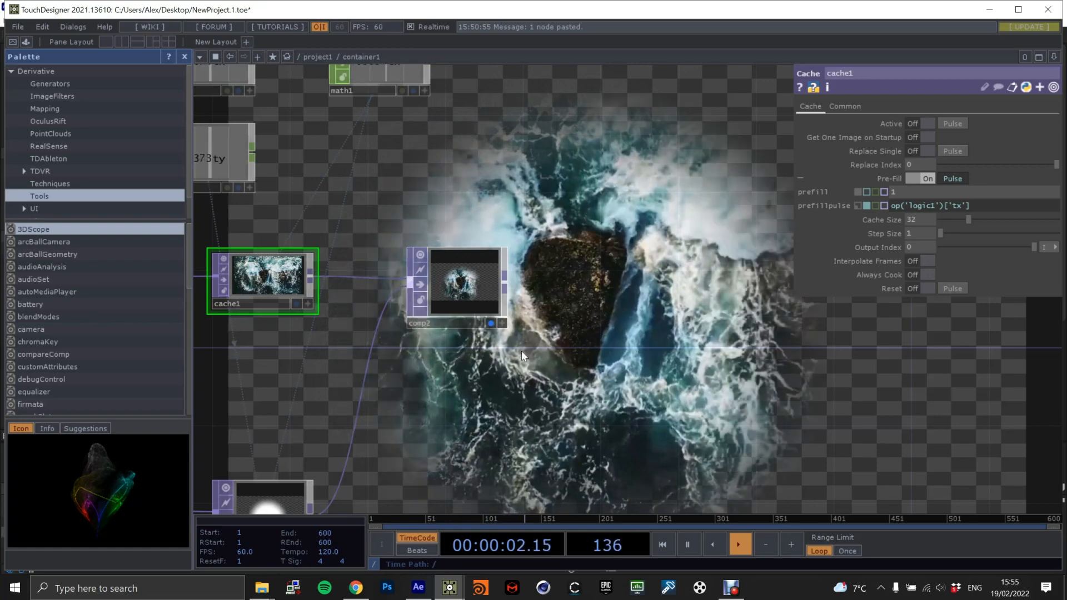
scroll(502, 328, down, 2)
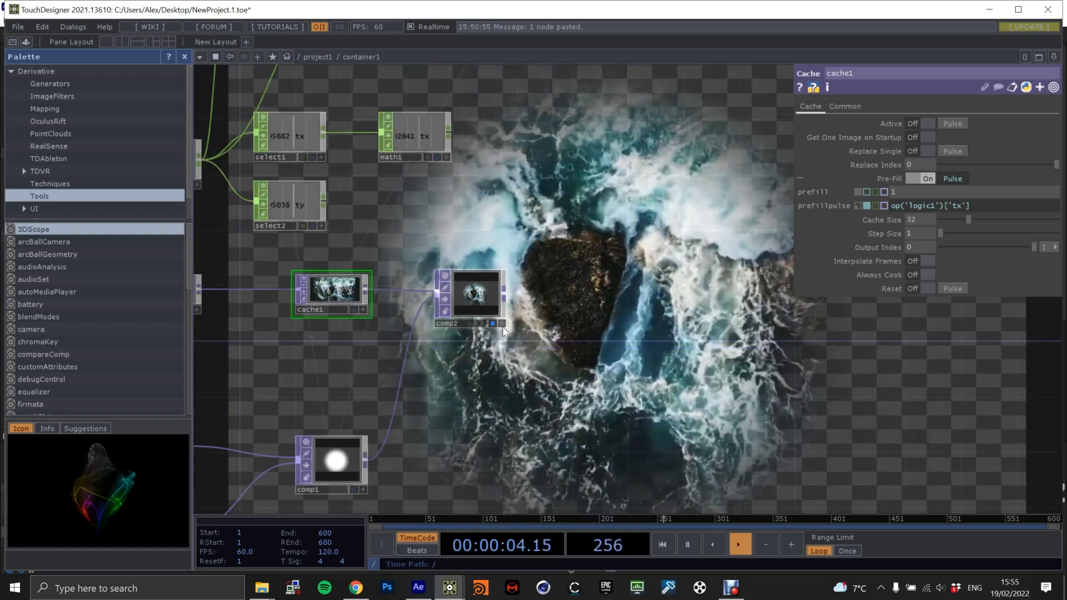
click(492, 323)
Add a Composite TOP after comp2 and connect comp2 and the Movie File In TOP to its inputs.
drag(575, 350, 618, 287)
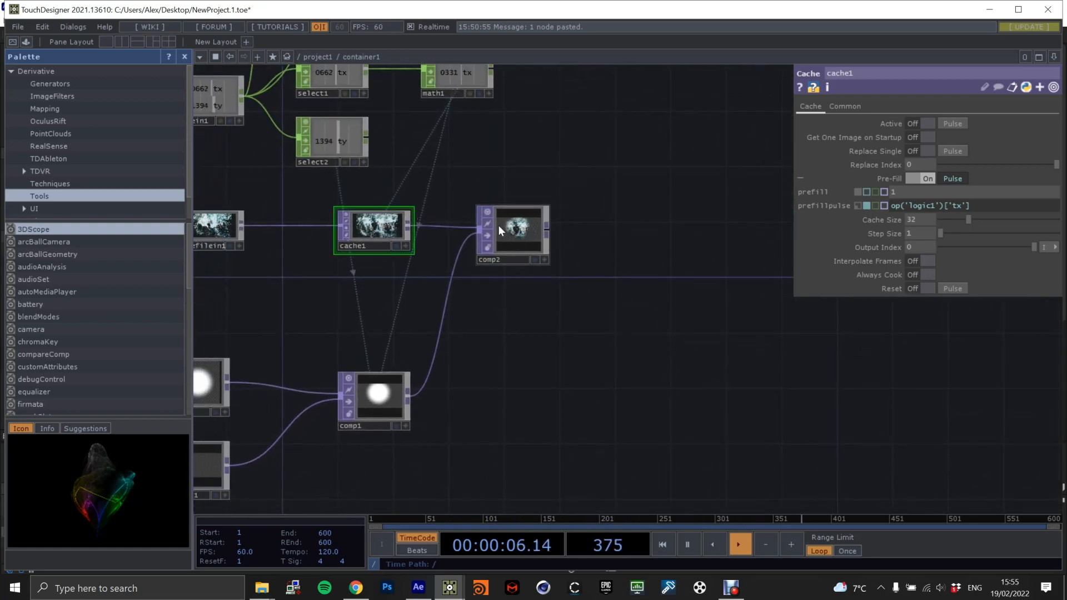
key(Tab)
text(compo)
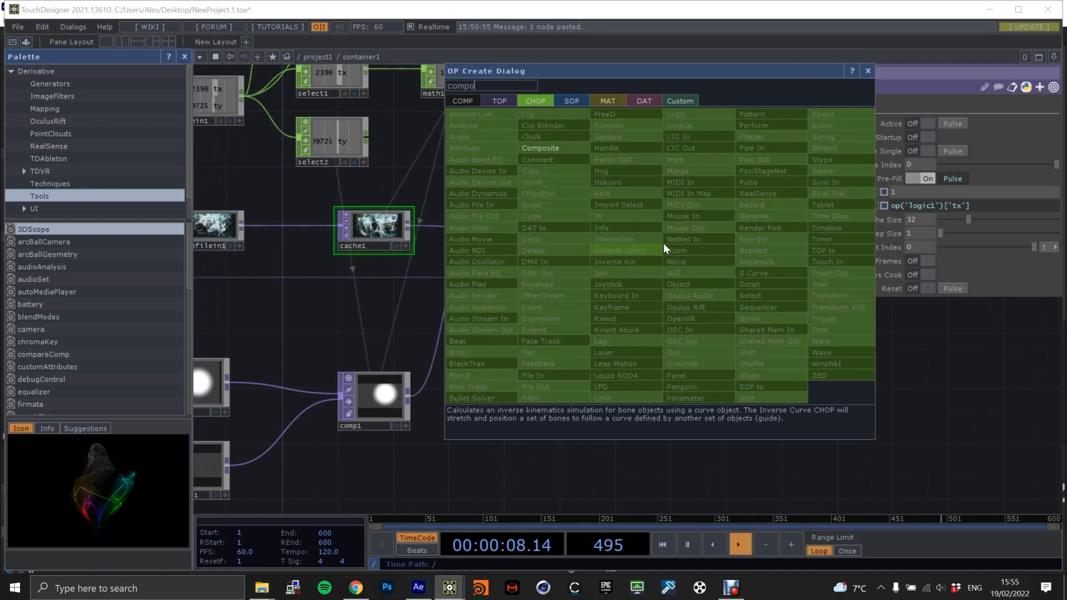
click(500, 101)
click(487, 239)
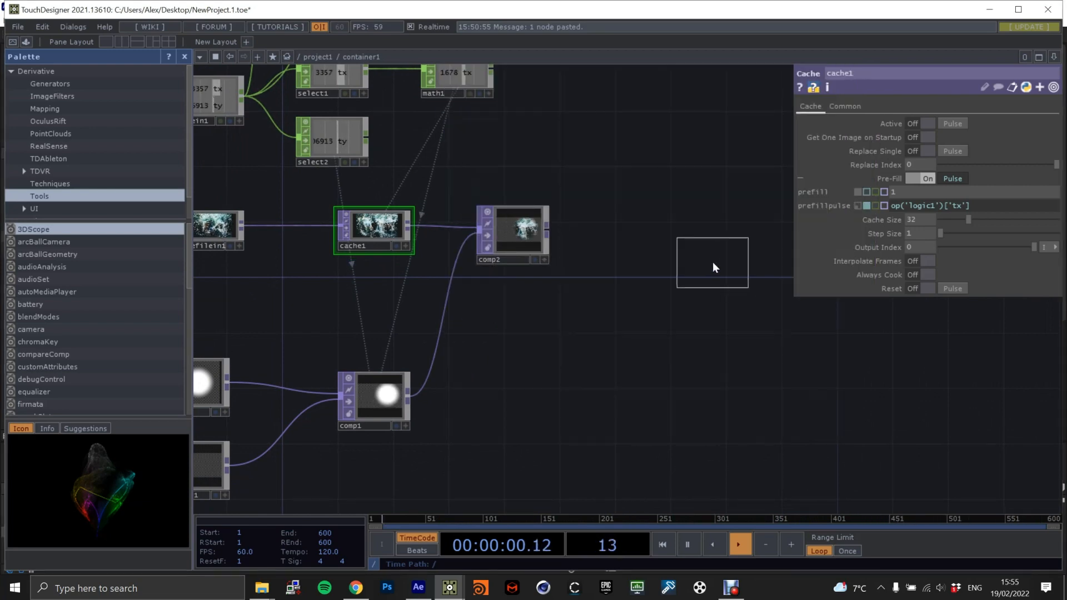
click(711, 262)
drag(550, 228, 674, 257)
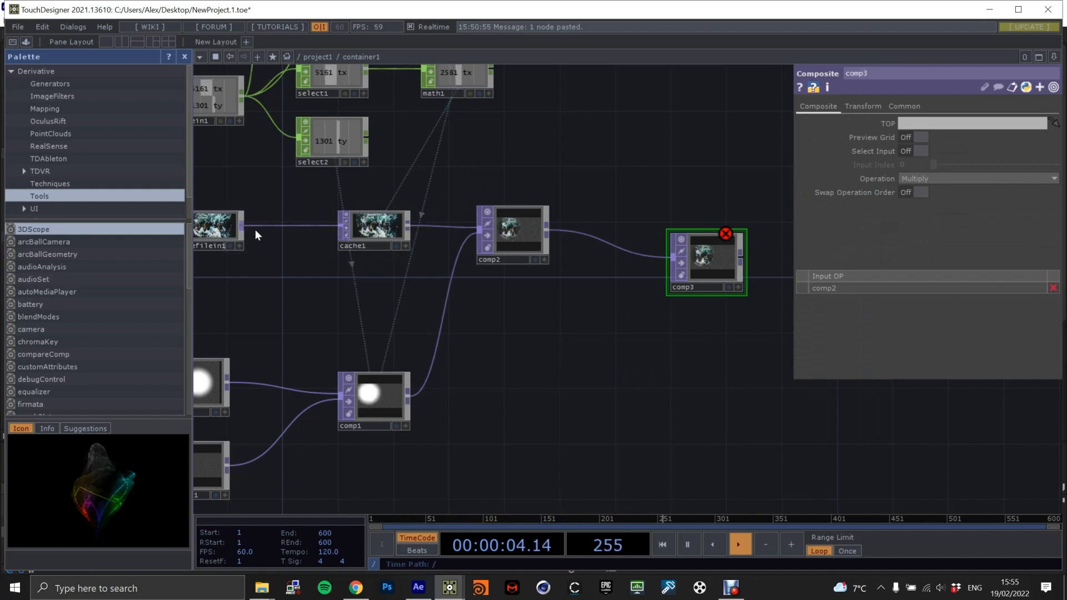
drag(241, 226, 729, 253)
Set the comp3 Composite TOP's operation to Over and preview its output briefly as the network background.
click(923, 179)
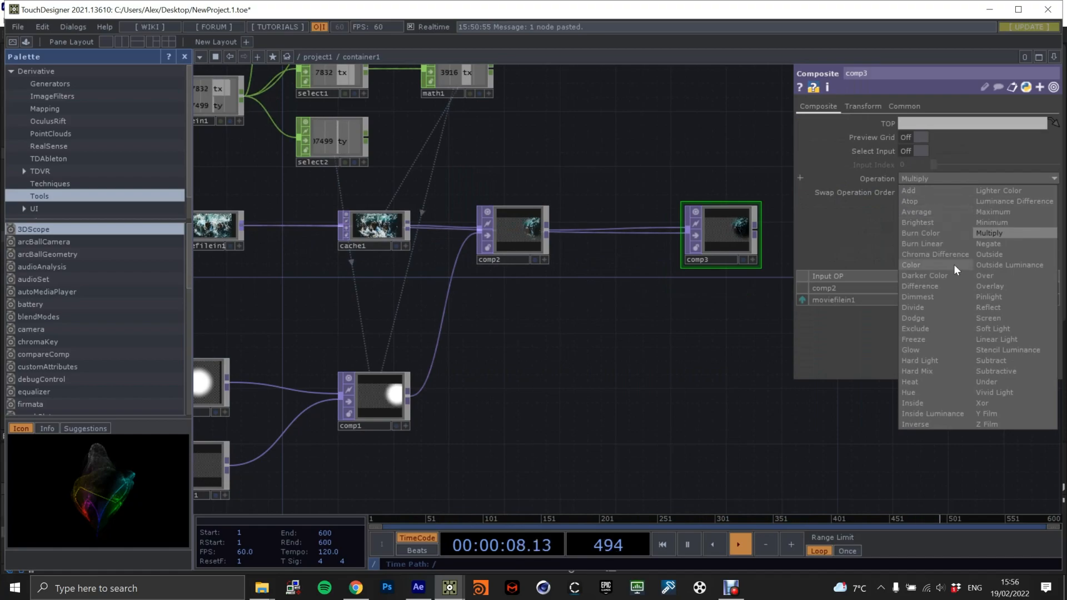
click(1002, 276)
drag(792, 276, 697, 302)
click(647, 285)
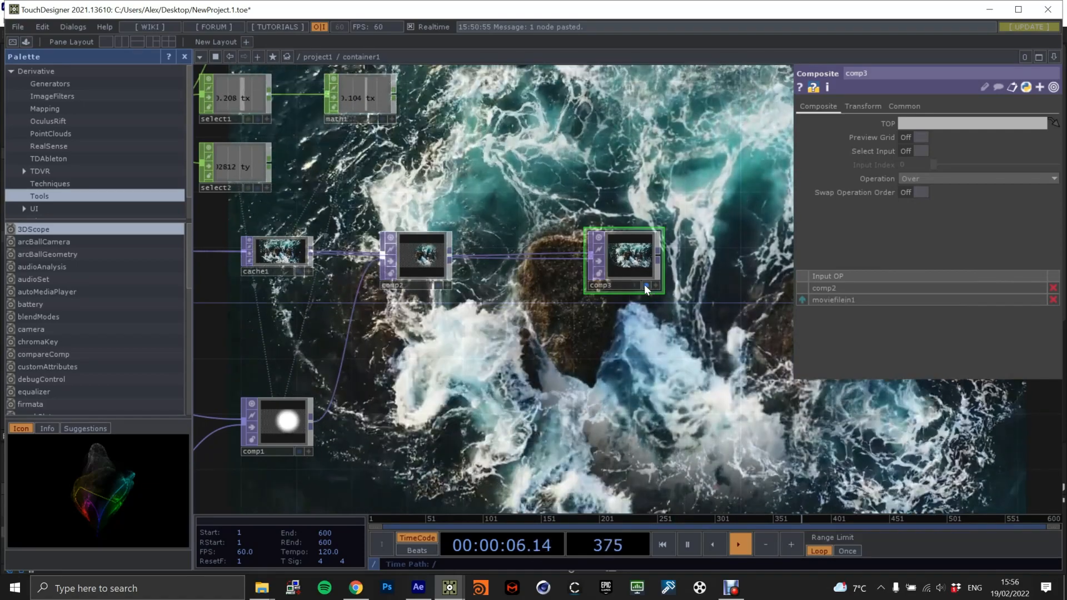
click(646, 285)
Add a Texture 3D TOP fed by the Movie File In TOP and set its cache size to 60.
drag(474, 347, 564, 226)
drag(616, 322, 567, 306)
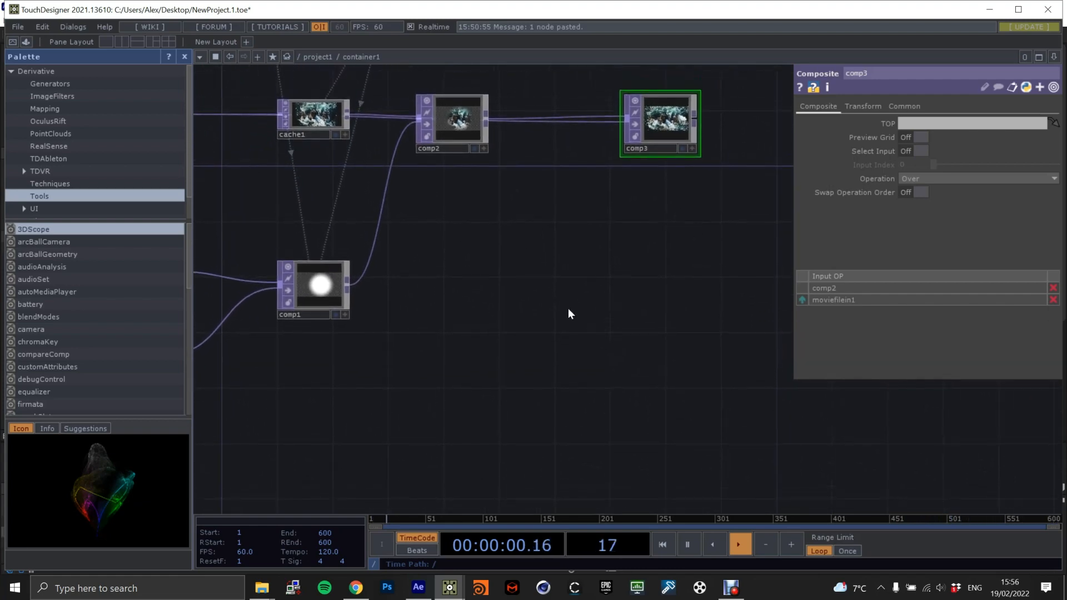
drag(474, 253, 637, 312)
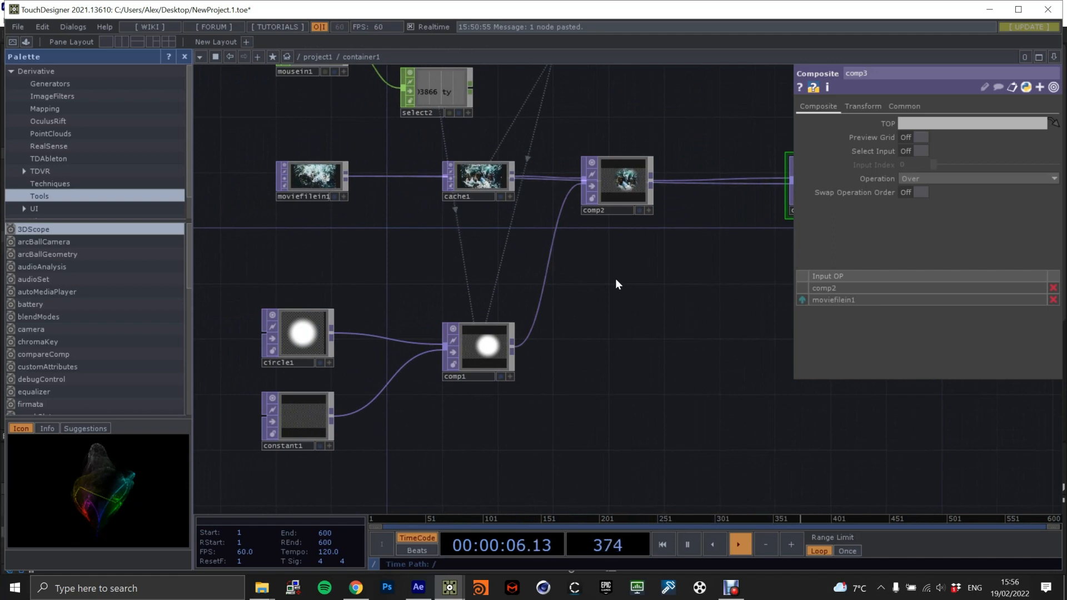
drag(623, 265, 546, 309)
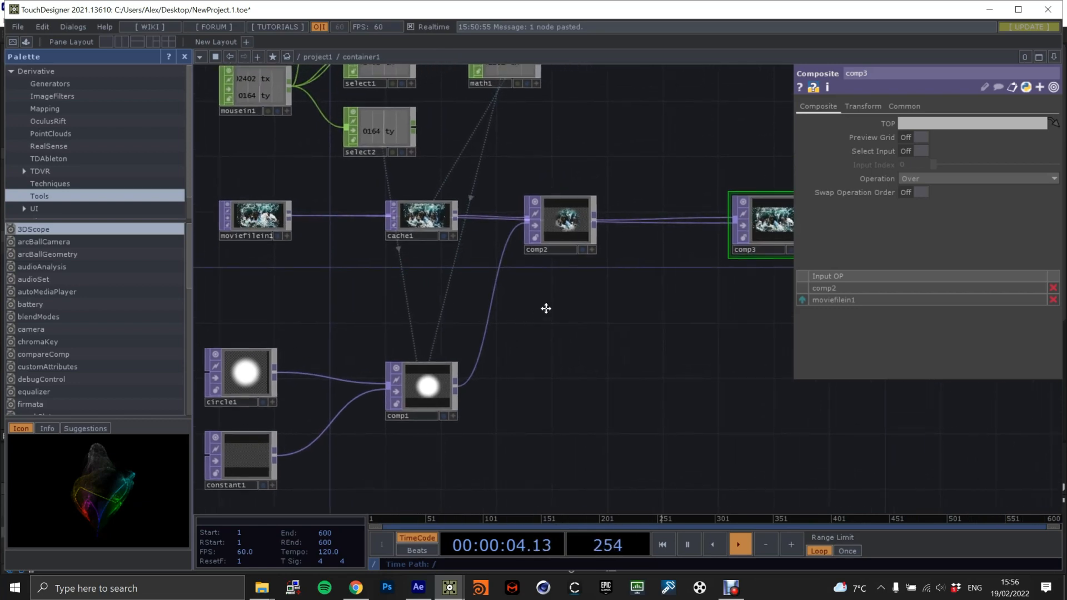
key(Tab)
text(te)
click(638, 230)
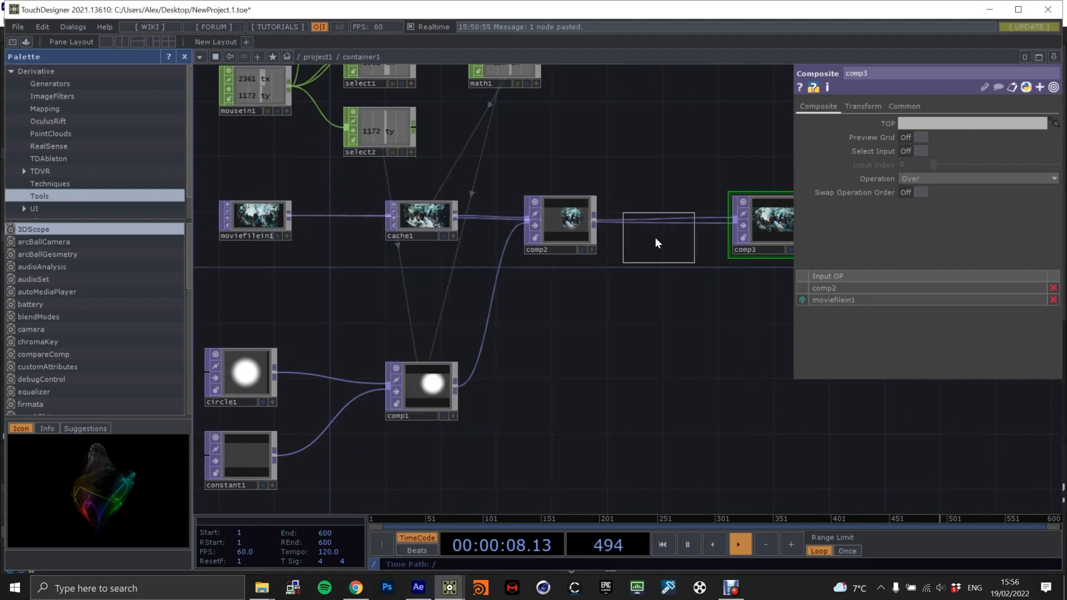
click(455, 292)
drag(291, 217, 416, 291)
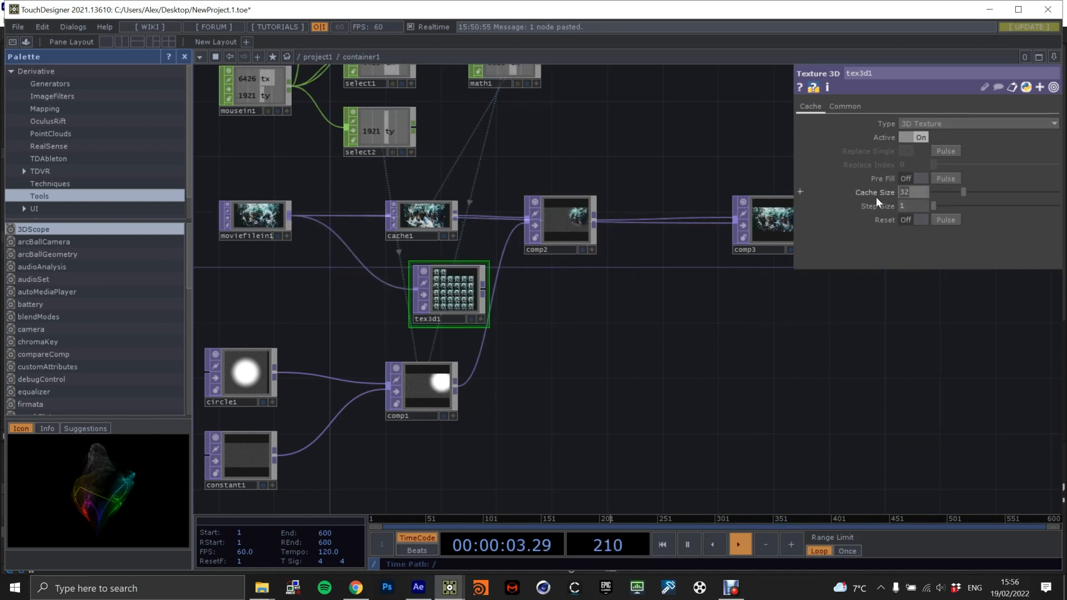
text(60)
key(Return)
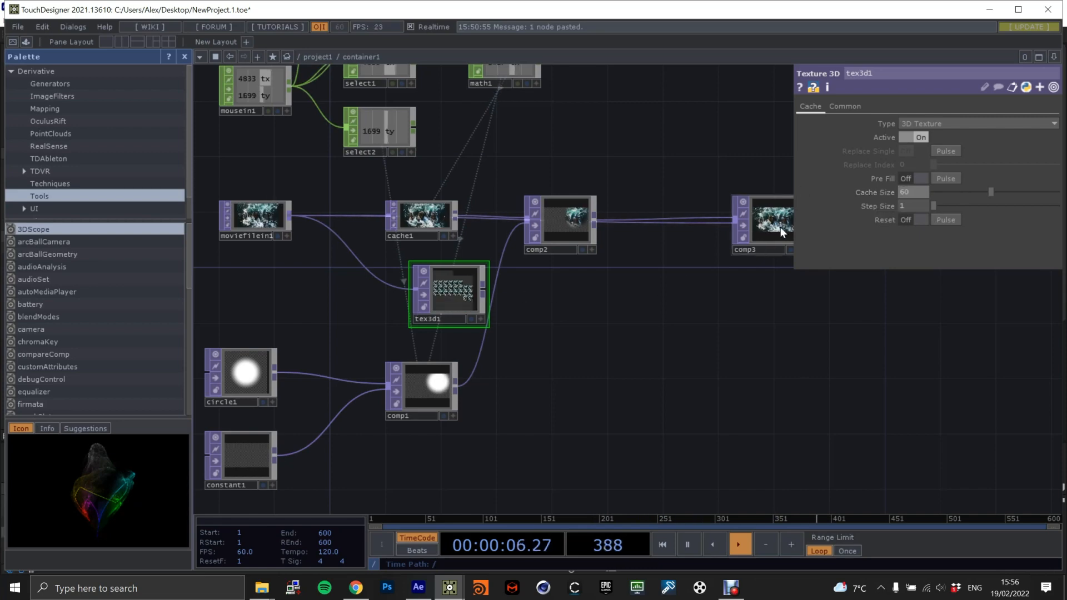
Add a Time Machine TOP connected to the output of the Texture 3D TOP.
scroll(545, 298, up, 2)
click(457, 289)
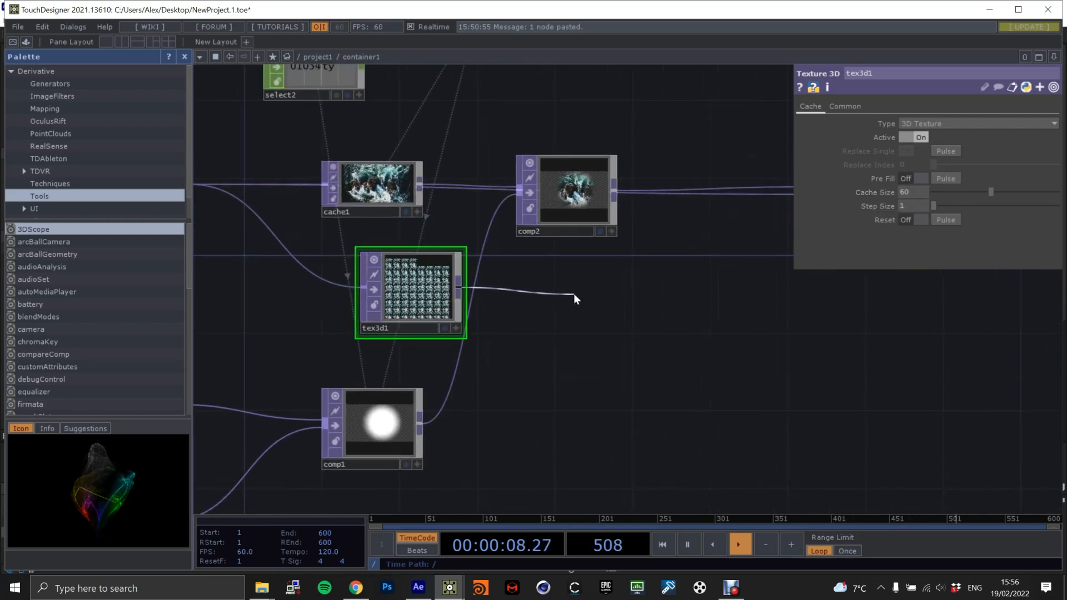
click(573, 292)
text(time)
click(673, 281)
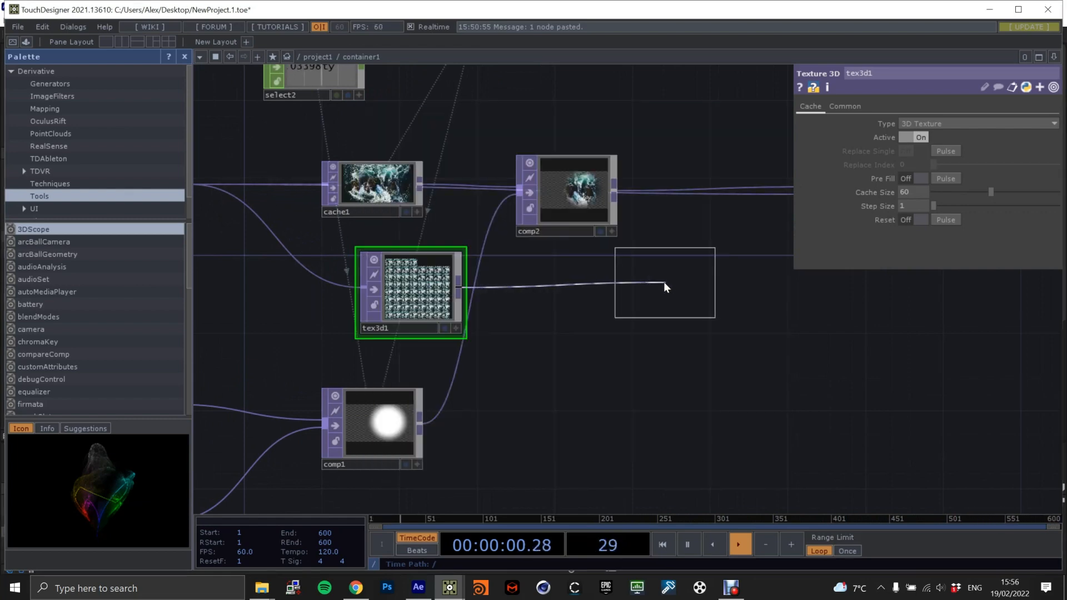
click(664, 308)
scroll(709, 298, down, 3)
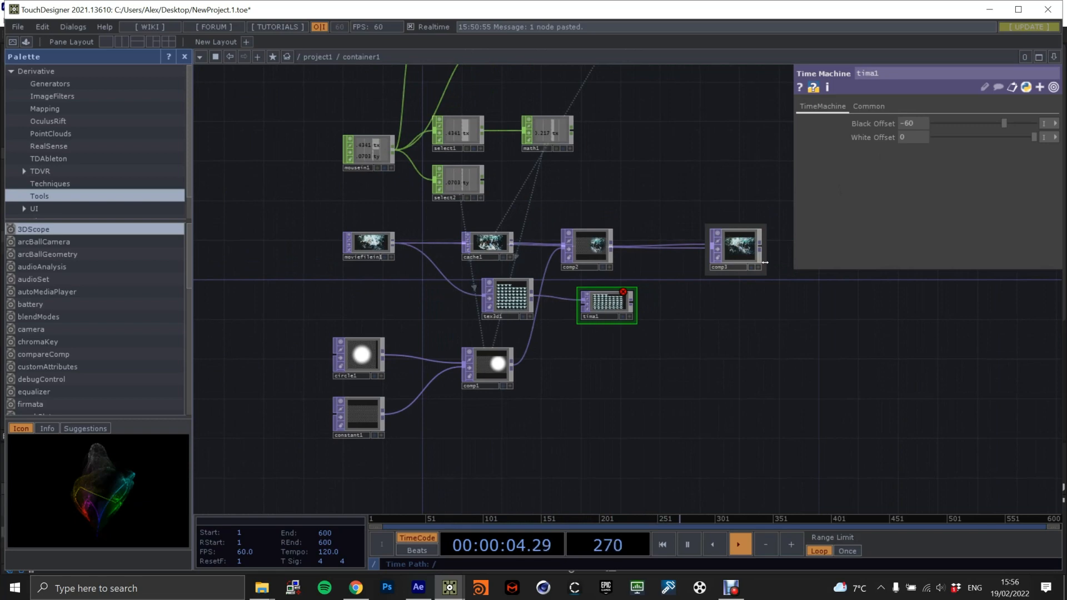
scroll(639, 306, up, 2)
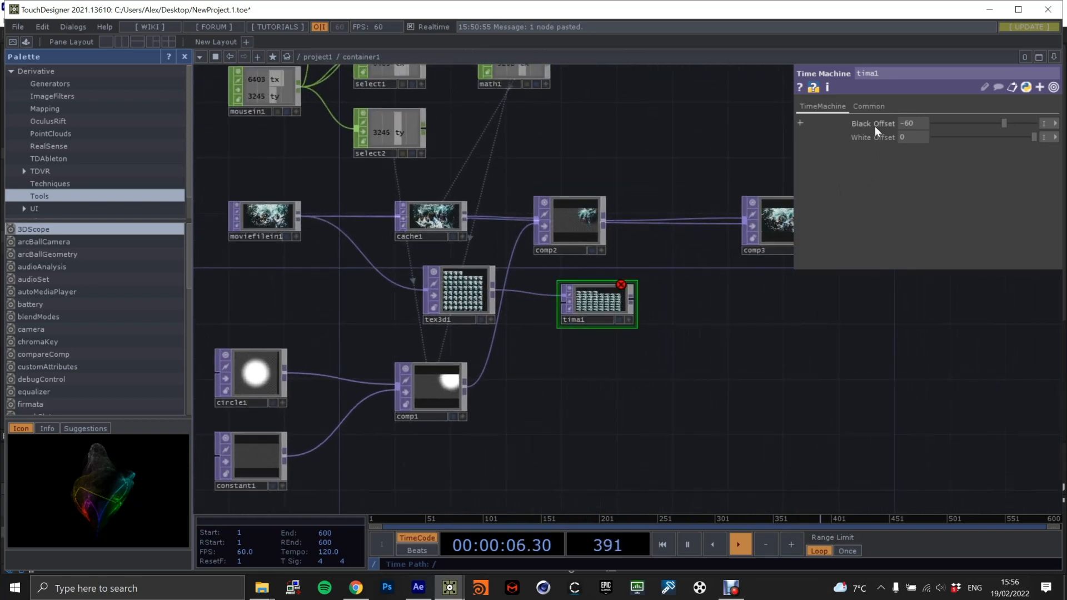
scroll(674, 348, up, 3)
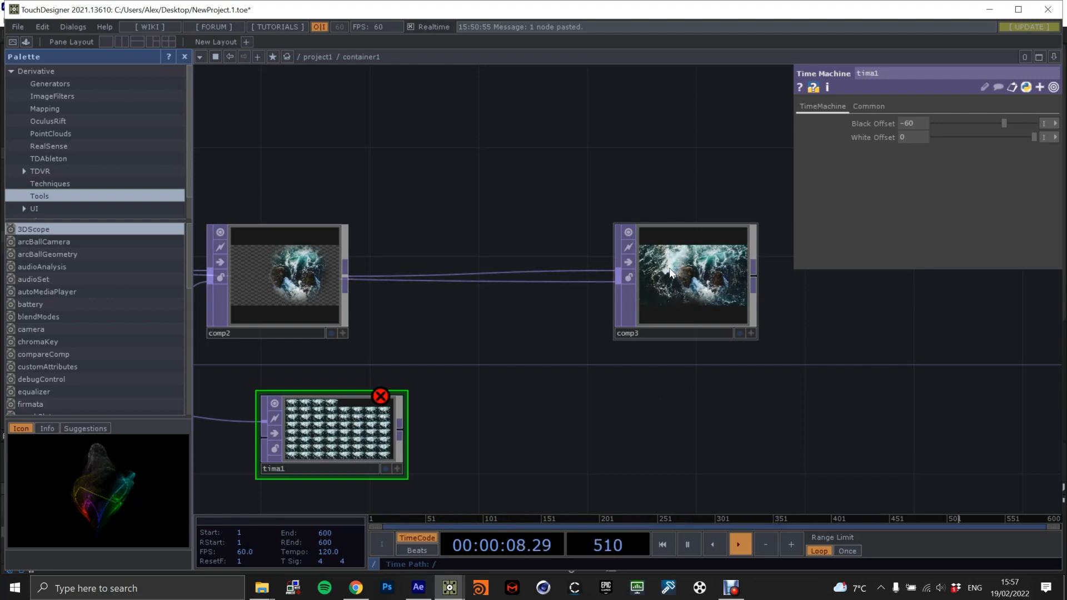
scroll(680, 278, down, 4)
drag(594, 420, 627, 296)
drag(494, 285, 543, 242)
key(Tab)
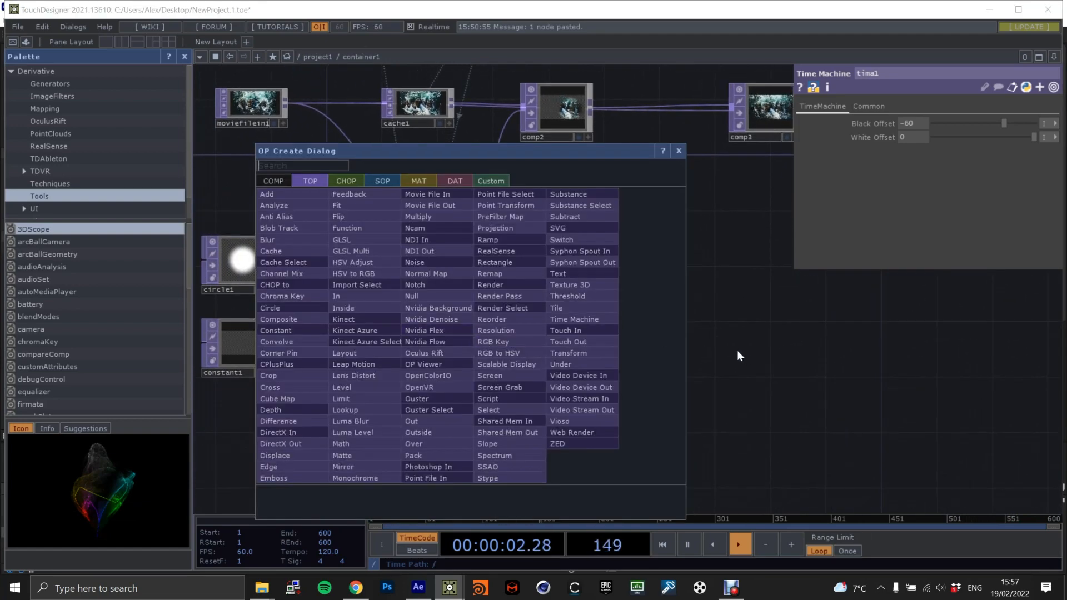
click(789, 338)
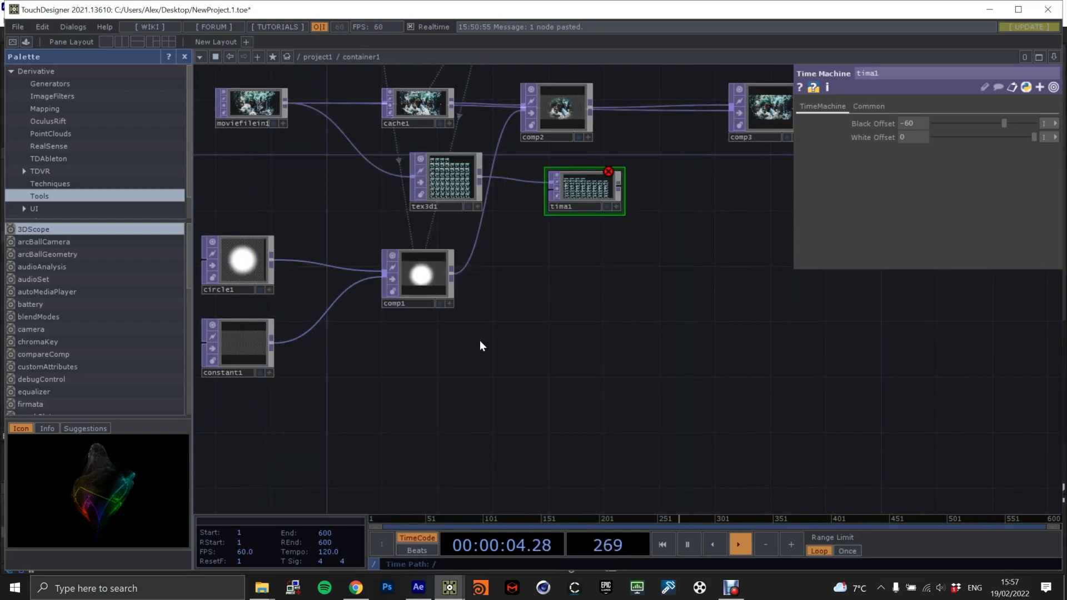
key(Tab)
key(Tab)
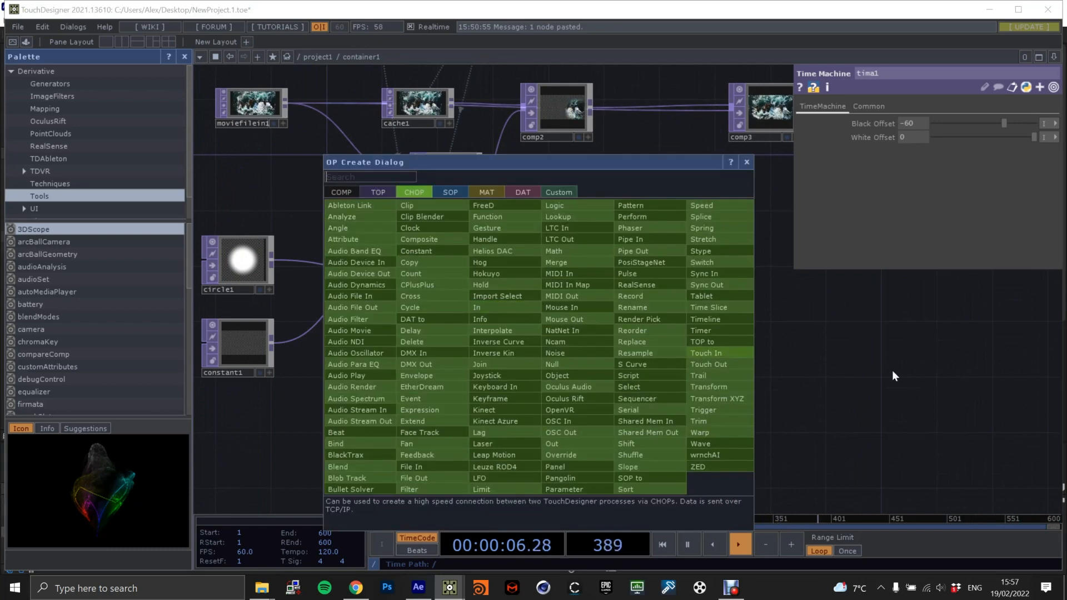
click(895, 369)
Move the comp1 Composite TOP slightly lower in the network and preview its output briefly as the background.
scroll(550, 310, up, 3)
drag(485, 318, 483, 243)
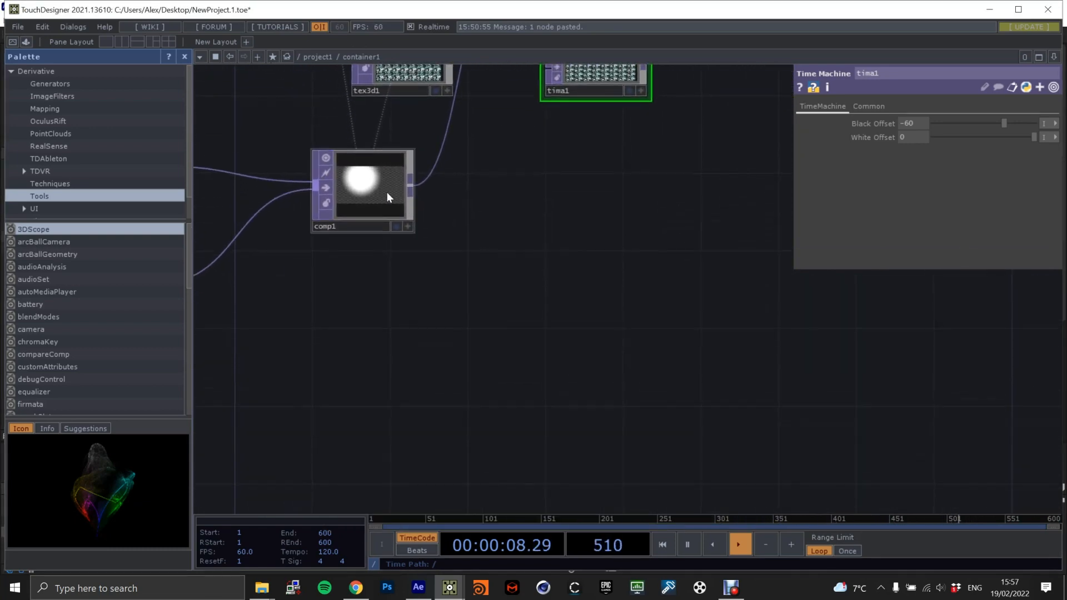
drag(385, 189, 366, 229)
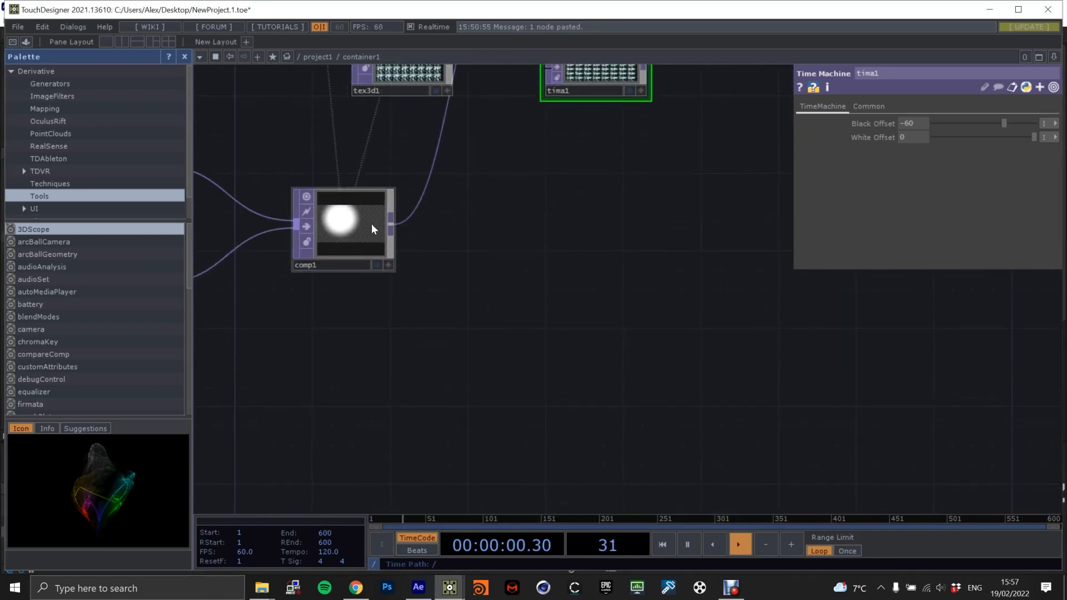
click(377, 265)
click(378, 264)
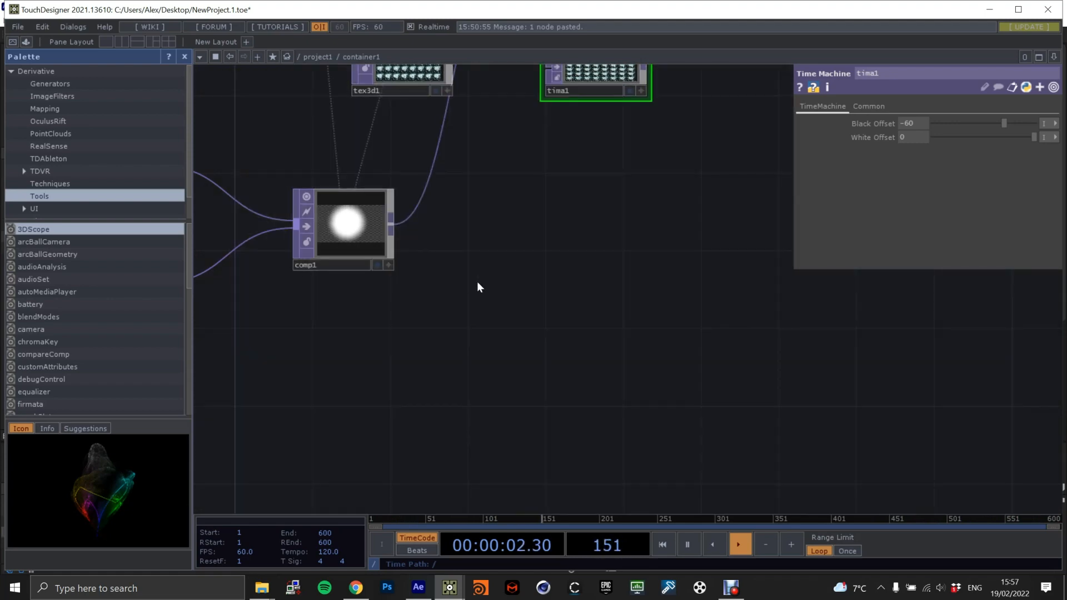
Add a Feedback TOP below comp1, delete the accidentally pasted node, and connect comp1 to the Feedback TOP.
key(Tab)
click(309, 129)
text(fe)
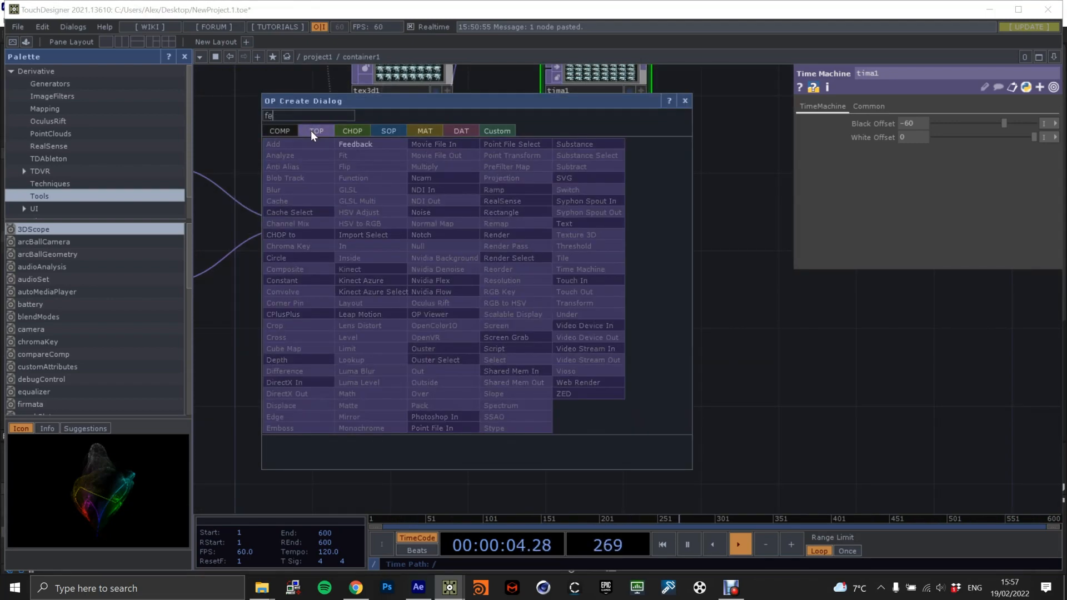
click(362, 144)
click(542, 328)
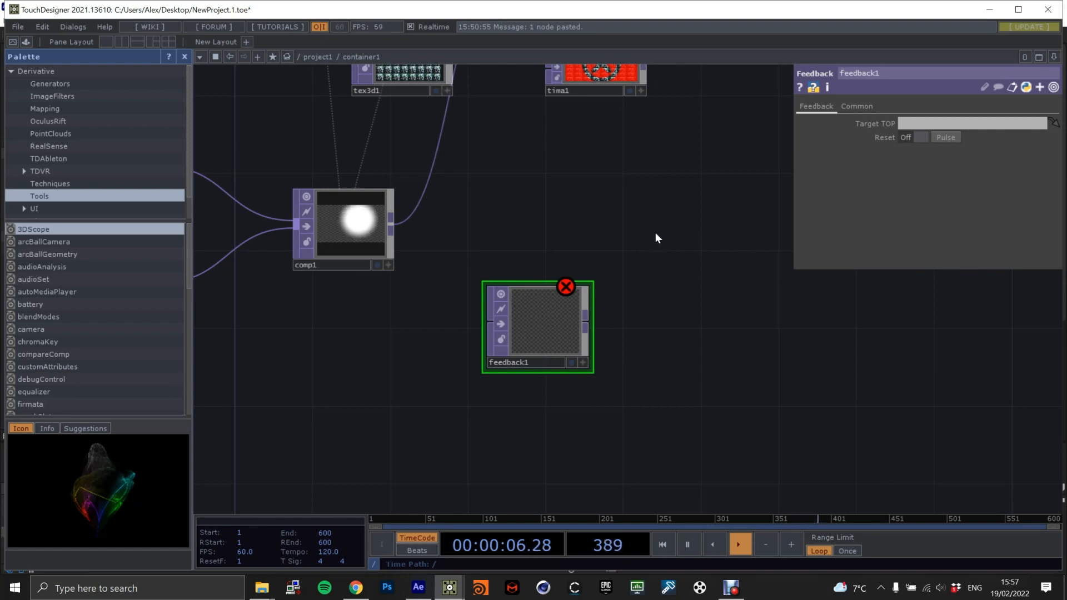
key(ctrl+v)
key(Delete)
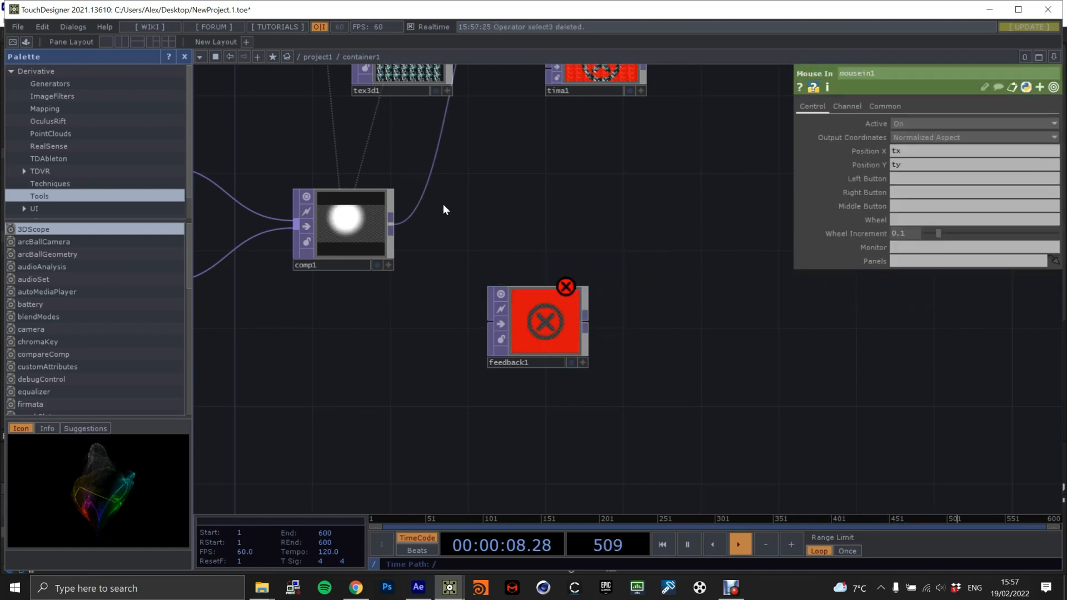
drag(391, 224, 490, 322)
Add a Composite TOP combining comp1 with the Feedback TOP, and assign this composite as the Feedback TOP's Target TOP.
key(Tab)
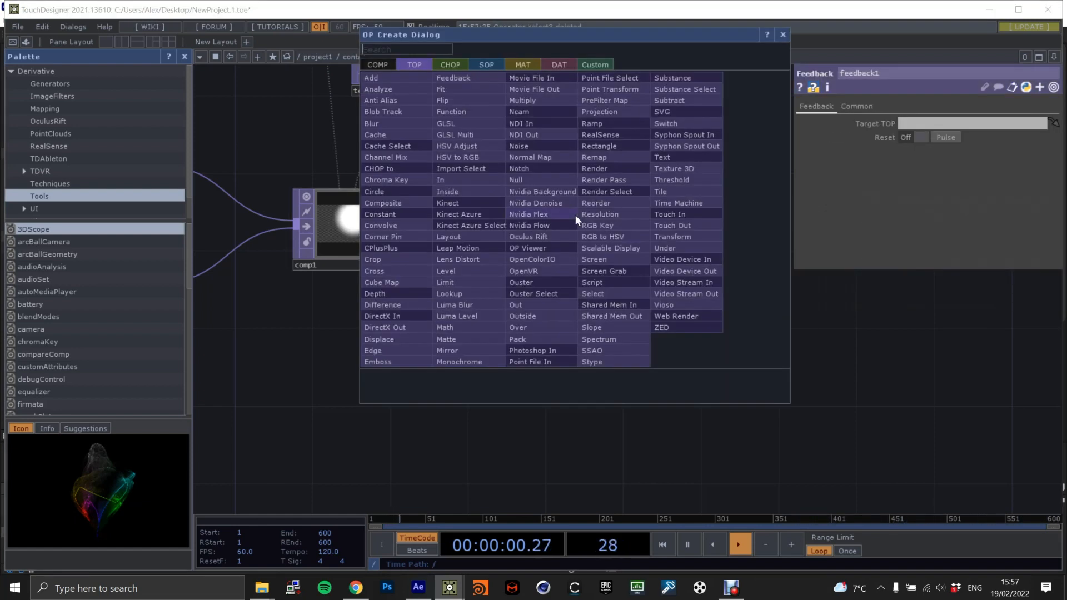
text(com)
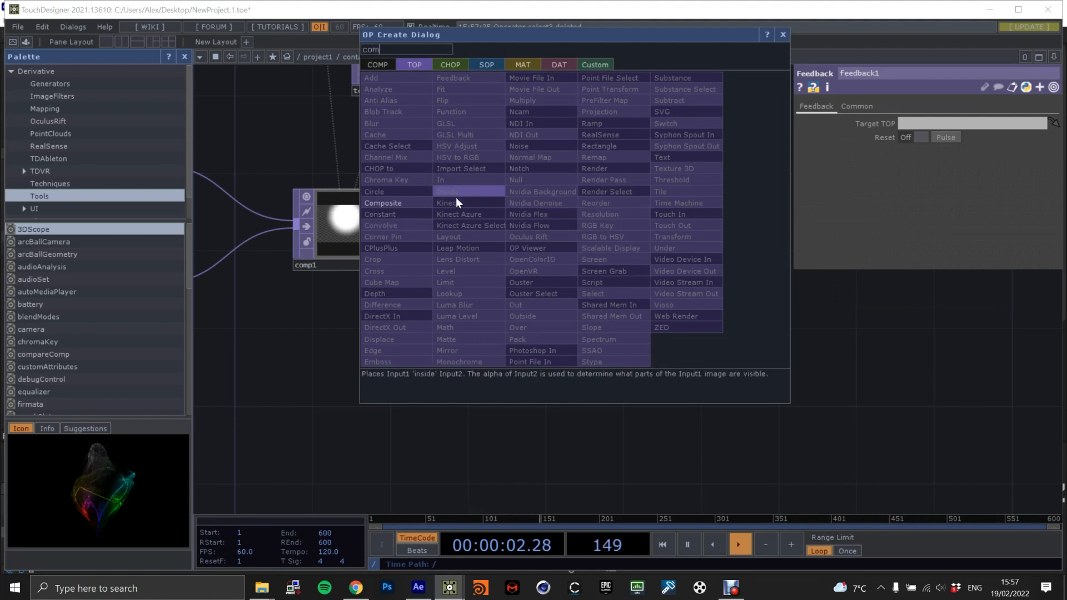
key(Return)
click(689, 234)
drag(391, 225, 645, 223)
drag(589, 319, 679, 229)
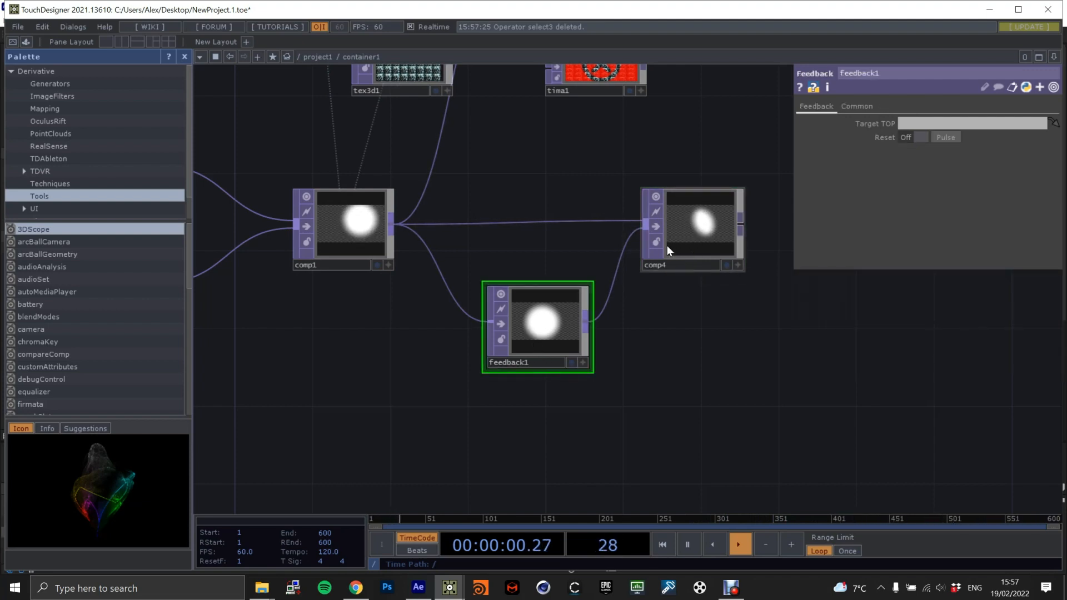
drag(702, 225, 941, 122)
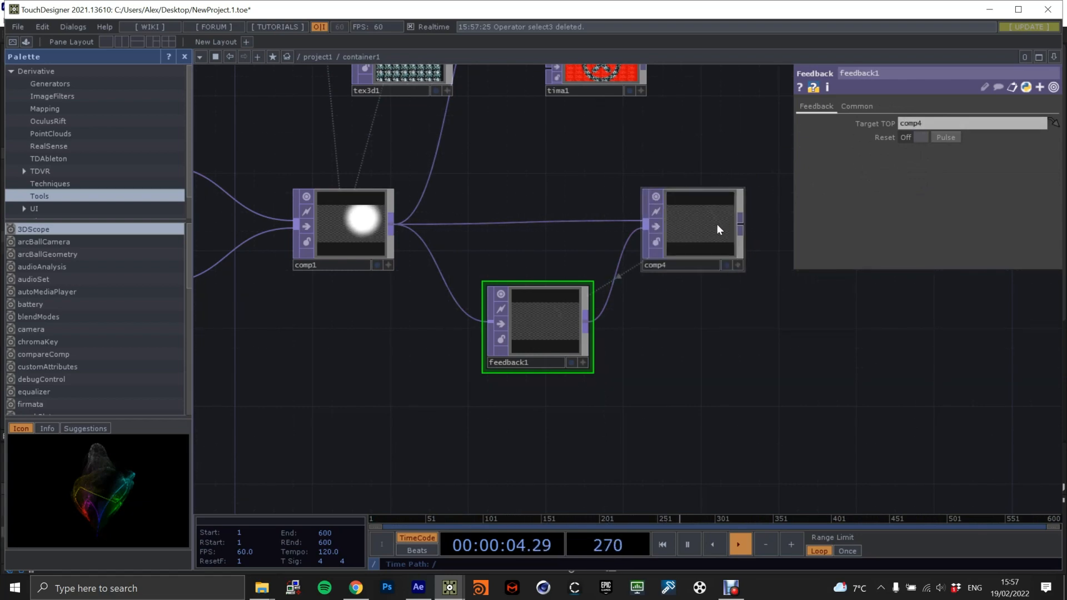
Shift feedback1 slightly and set the comp4 Composite TOP's operation to Over.
drag(668, 354, 616, 371)
drag(602, 288, 618, 270)
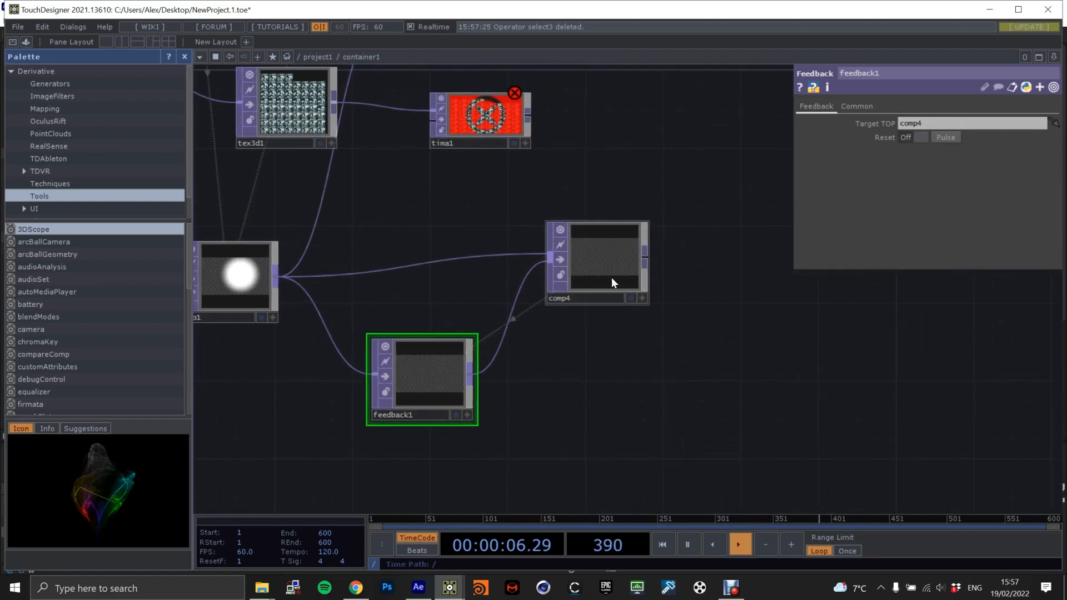
click(596, 258)
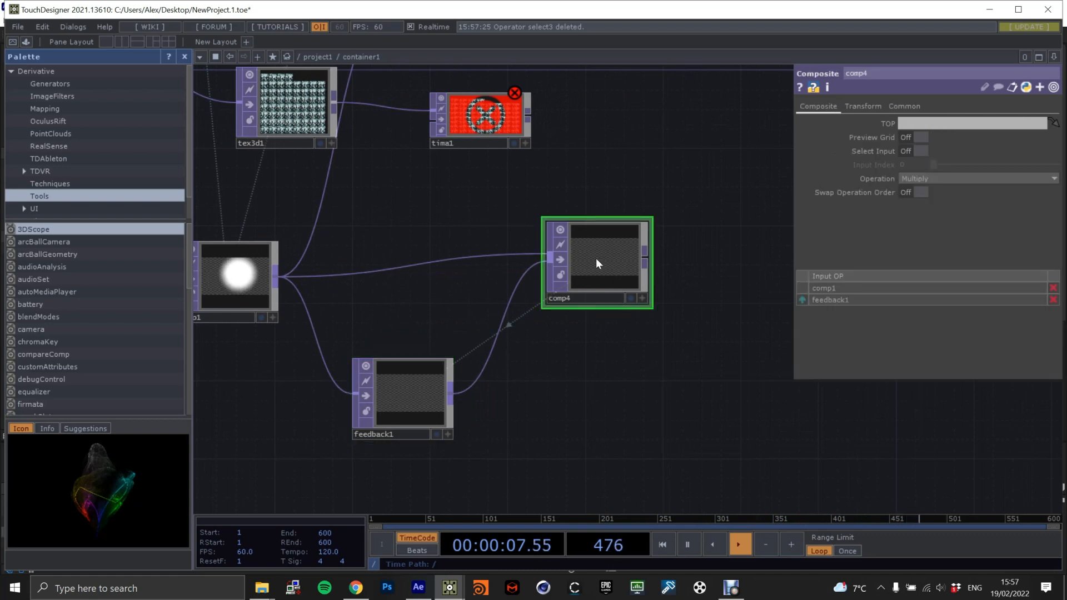
click(919, 178)
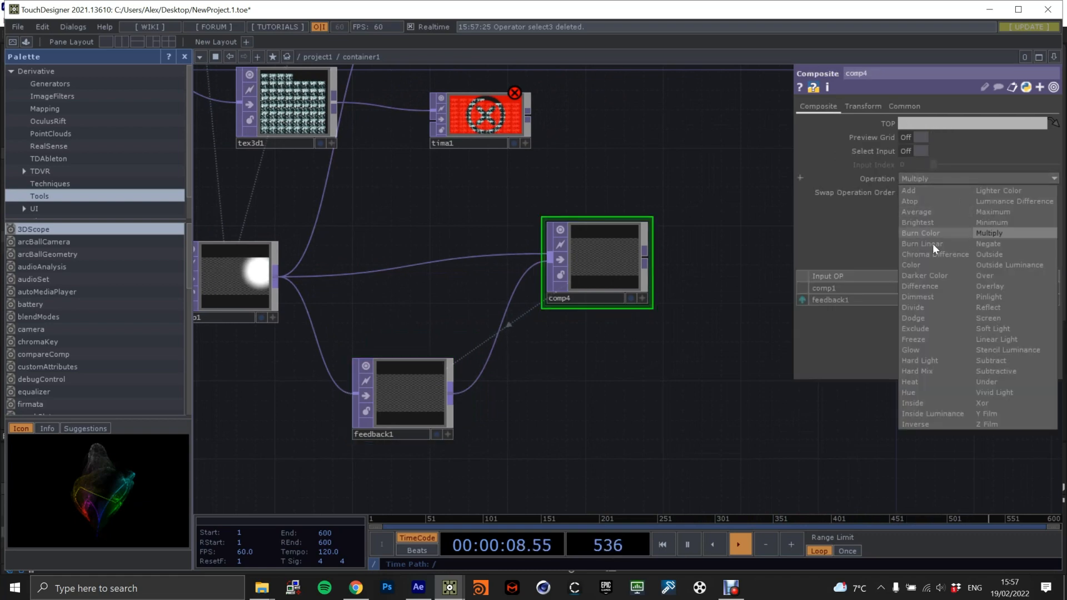
click(995, 274)
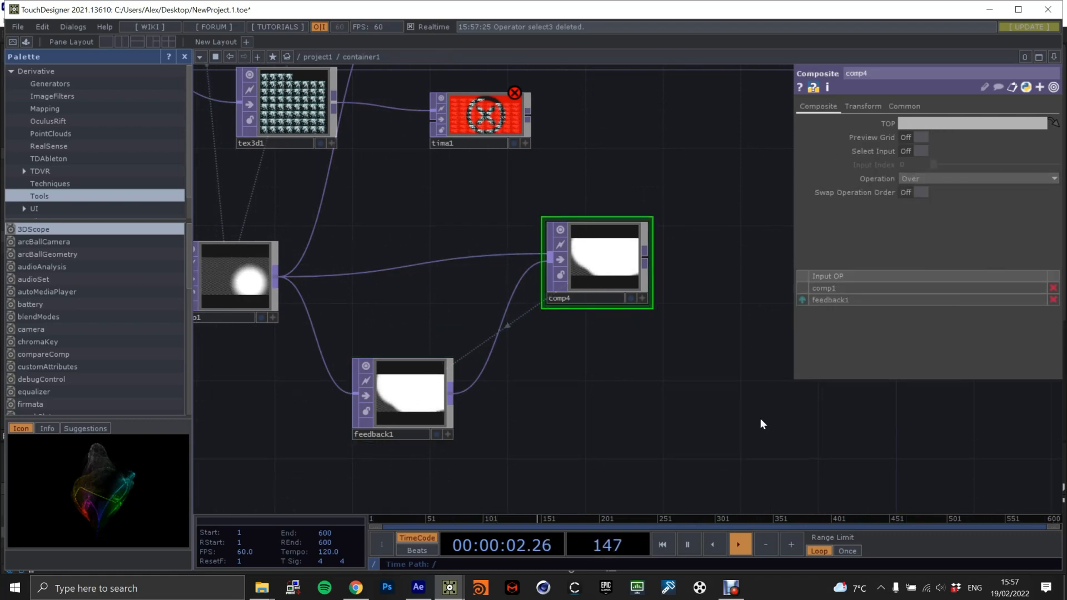
Spread feedback1 and comp4 apart, add a Transform TOP between them, and feed it from feedback1.
drag(350, 393, 311, 374)
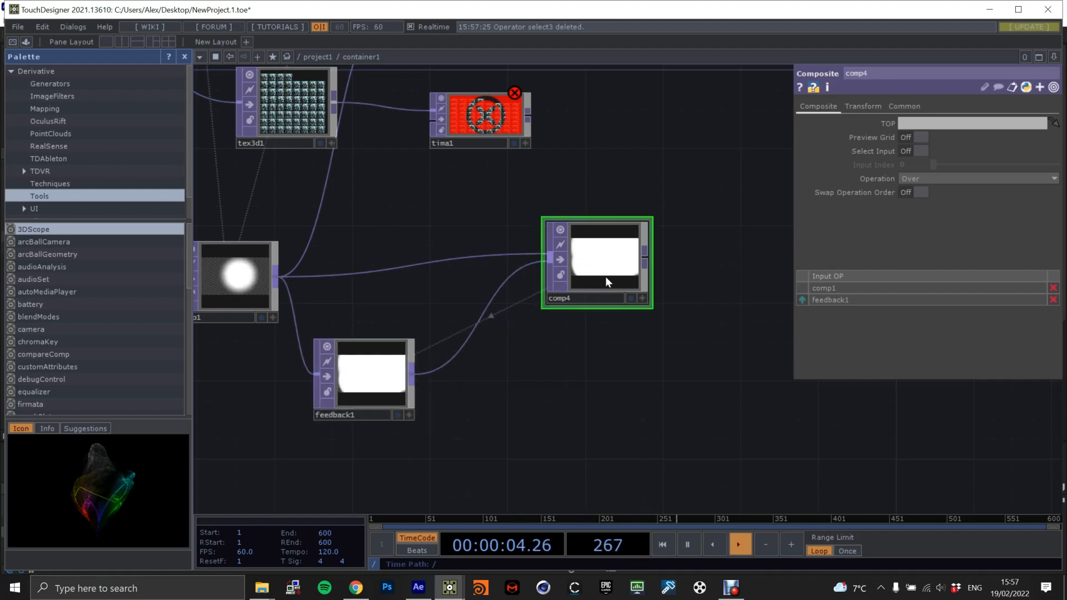
drag(595, 279, 673, 259)
key(Tab)
text(trans)
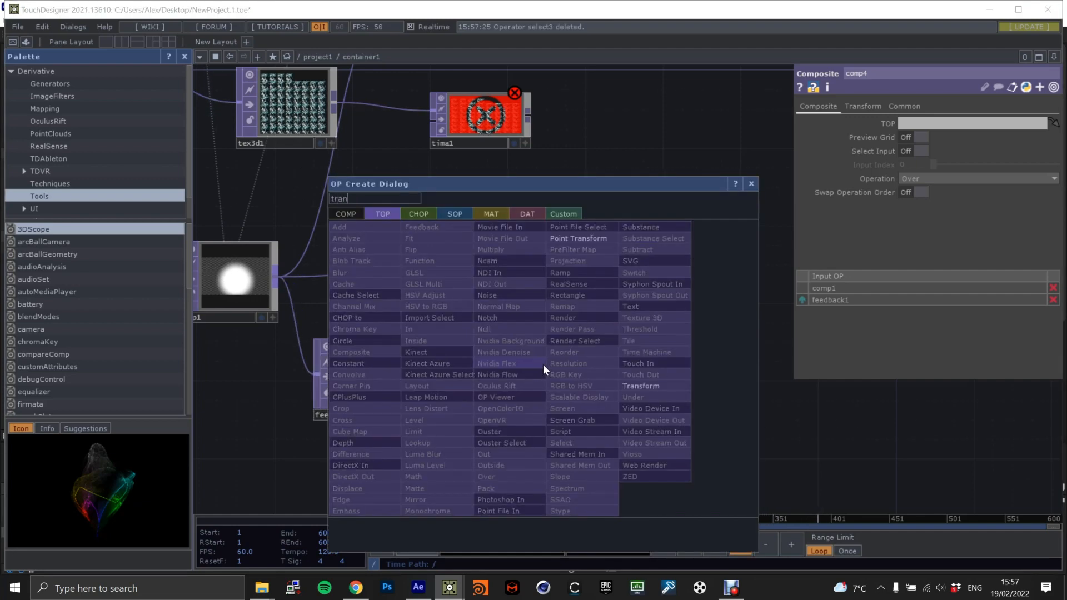
click(647, 382)
click(540, 383)
drag(412, 376, 492, 375)
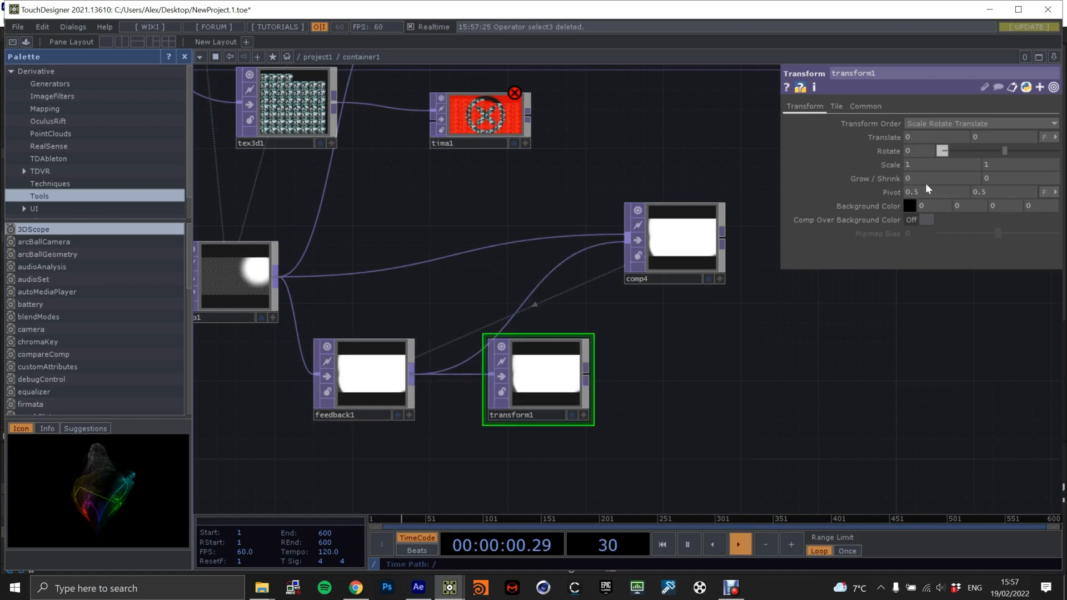
Set transform1's X scale to 0.99 and make its Y scale reference the X scale (me.par.sx).
click(888, 166)
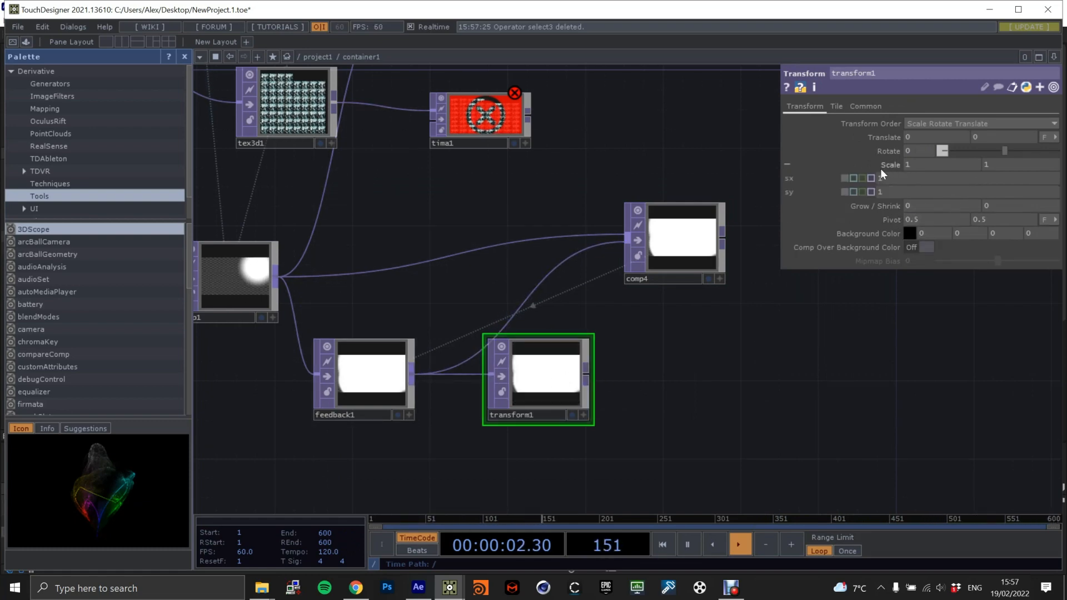
right_click(788, 177)
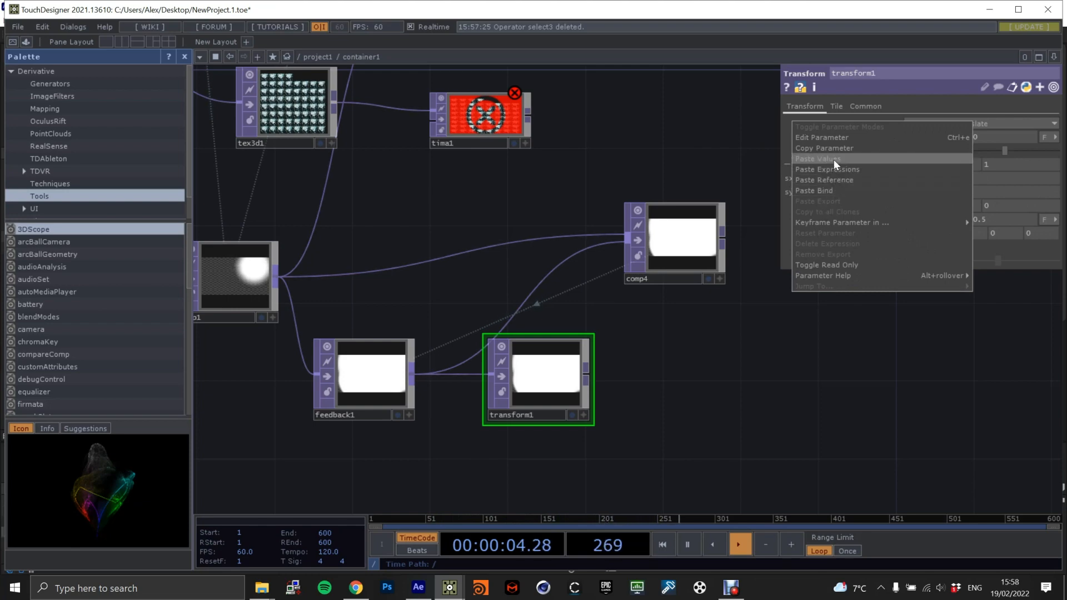
click(837, 150)
right_click(789, 192)
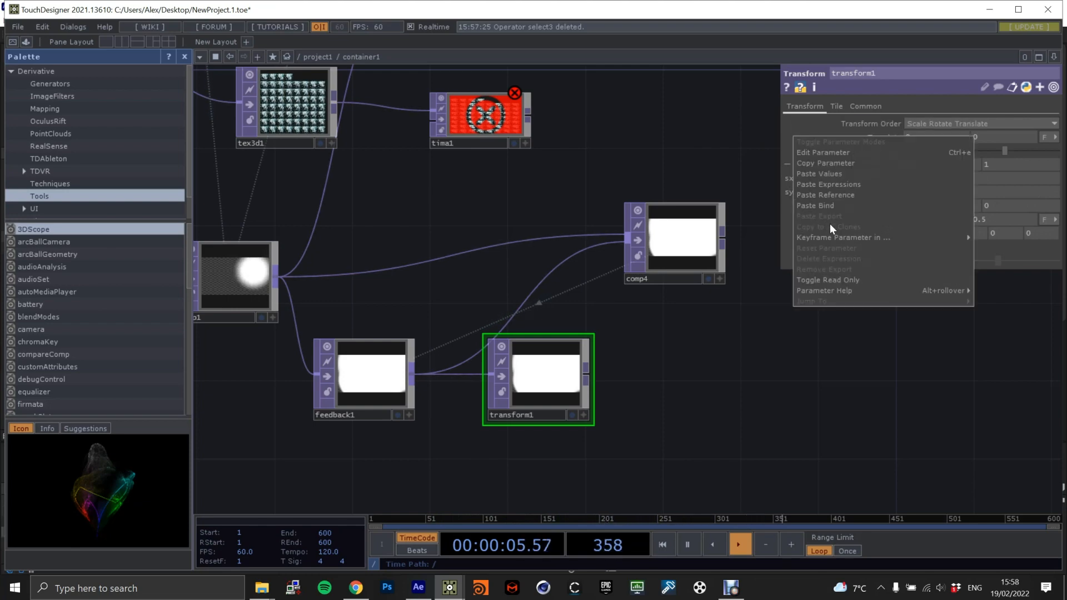
click(855, 196)
drag(908, 179, 854, 178)
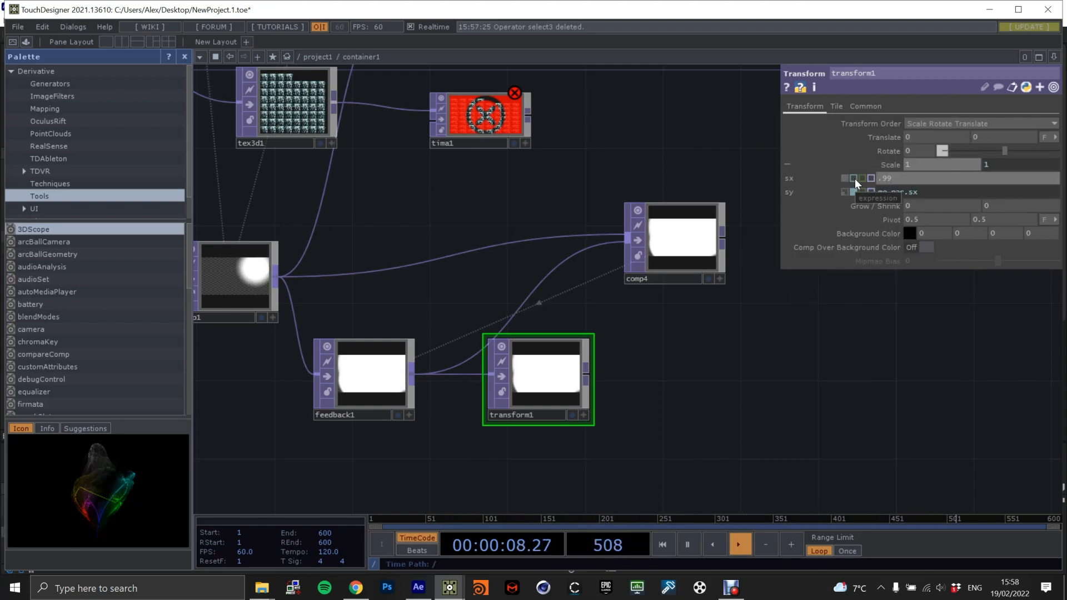
Connect transform1 to comp4 in place of feedback1 and show comp4's output as the network background.
drag(587, 375, 636, 247)
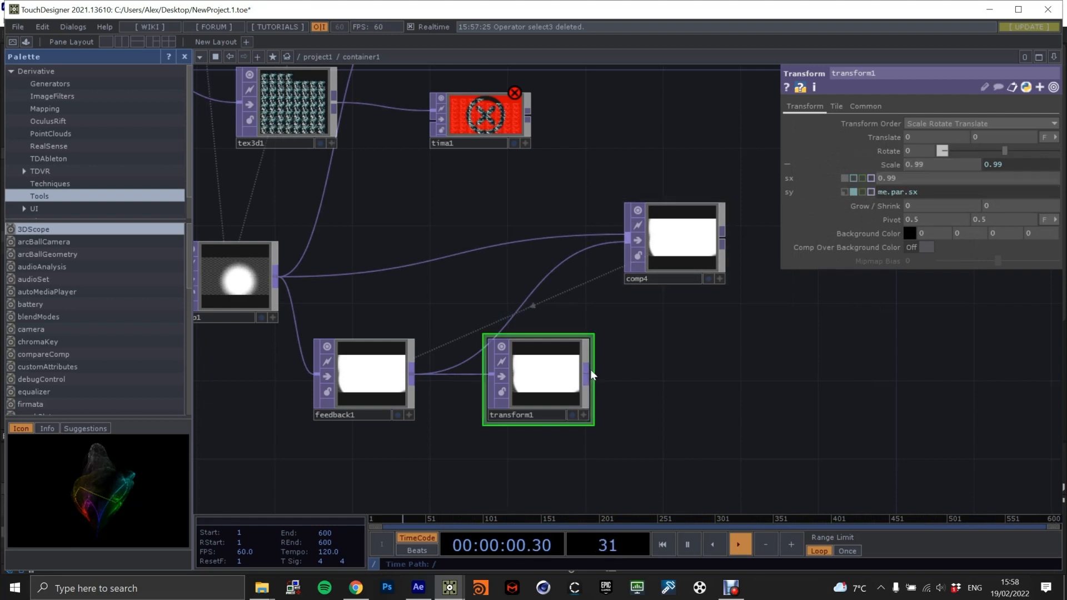
click(672, 244)
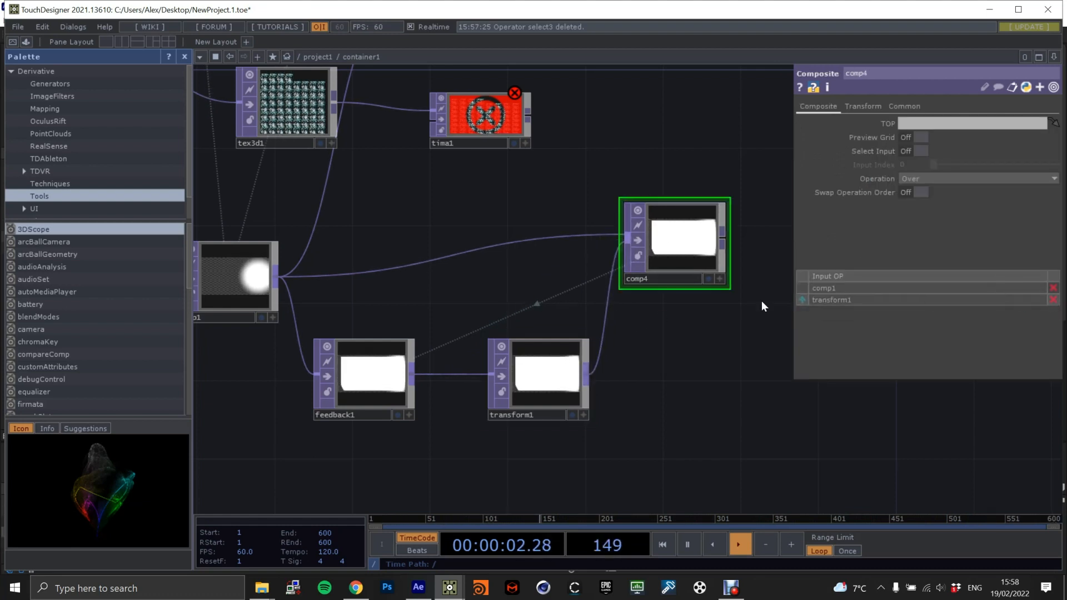
click(710, 278)
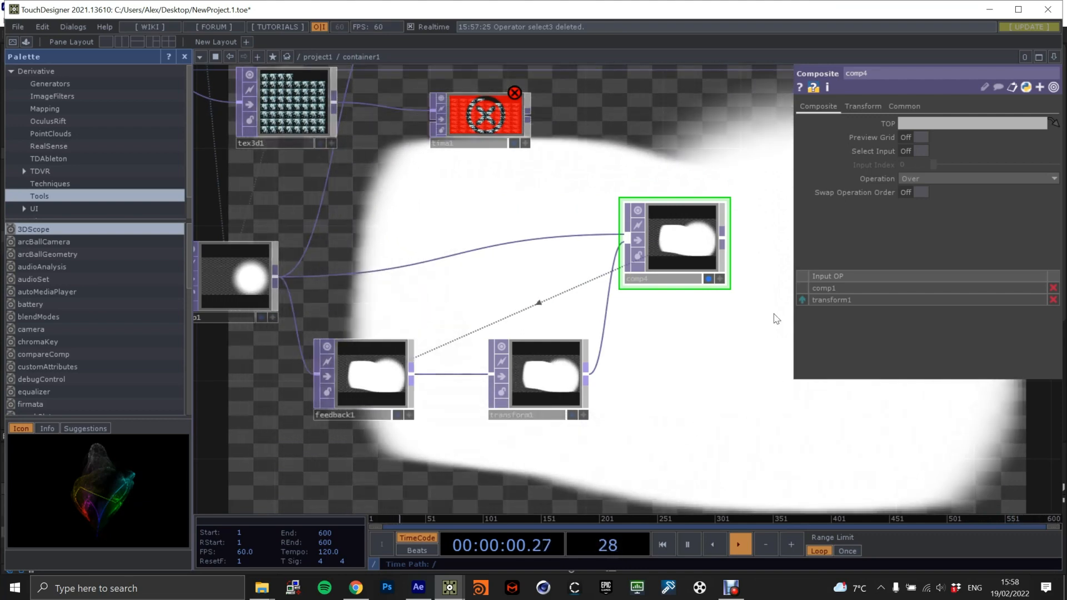
Insert a Blur TOP between feedback1 and transform1, with a filter size of 10 and a sample step of 2 in both directions.
drag(531, 378, 611, 359)
key(Tab)
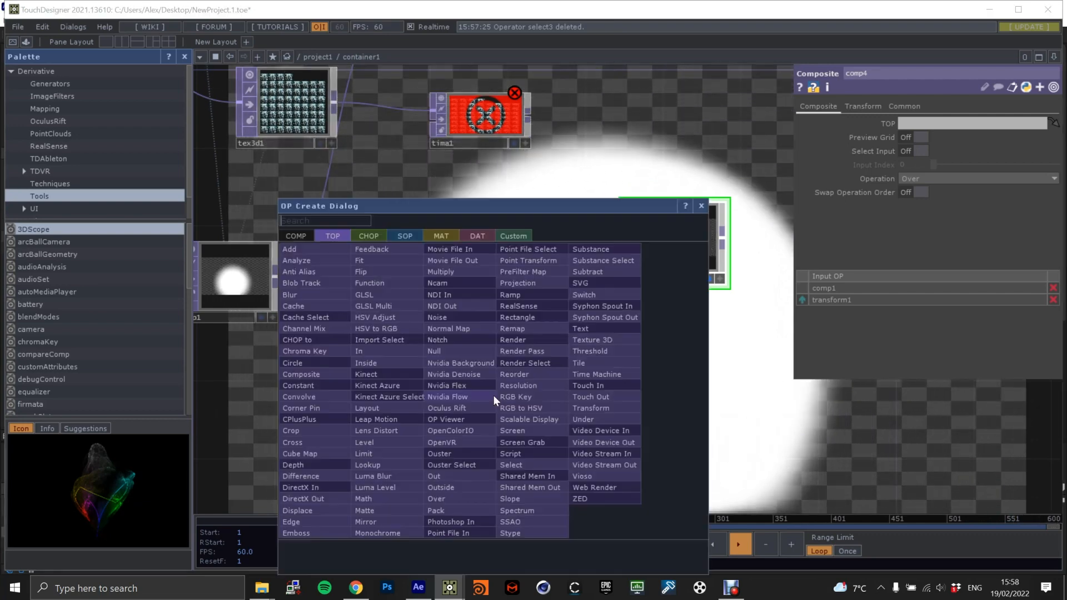
text(blur)
click(297, 295)
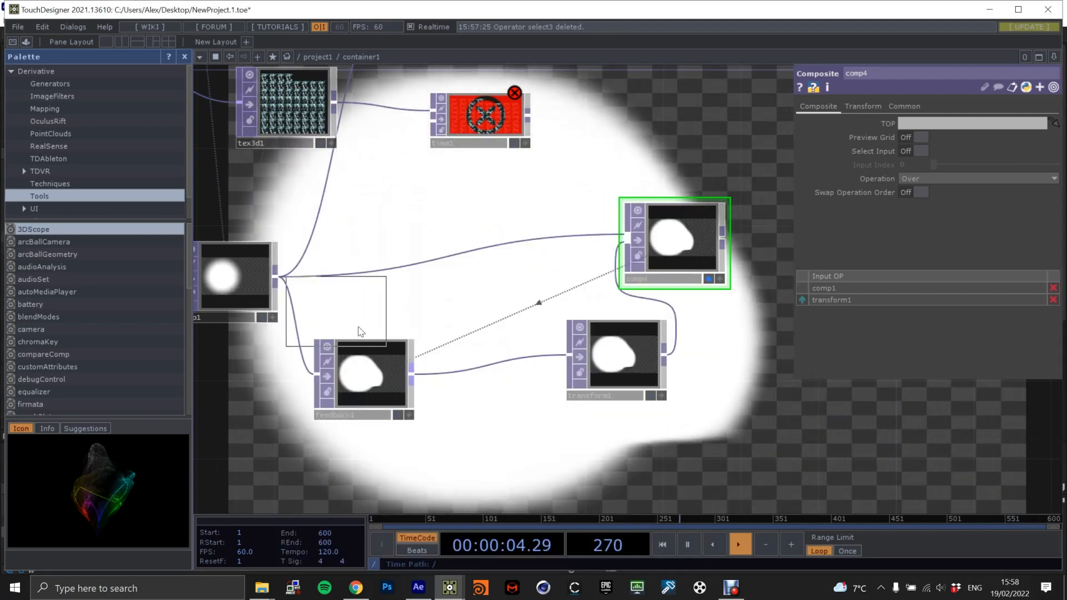
click(499, 428)
drag(411, 374, 456, 430)
drag(547, 433, 568, 355)
drag(508, 444, 508, 386)
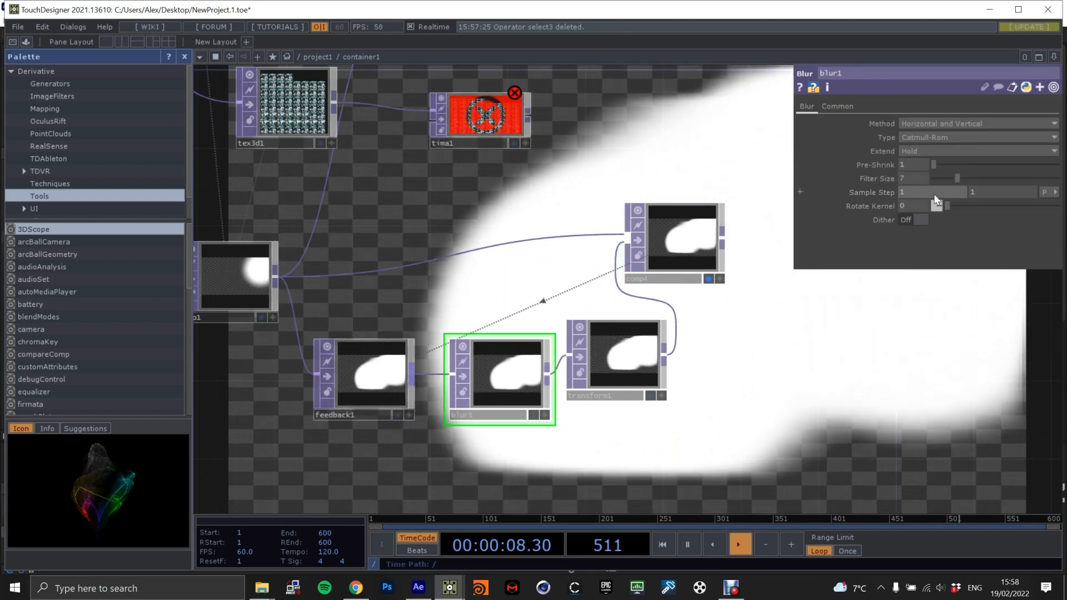
scroll(858, 175, up, 3)
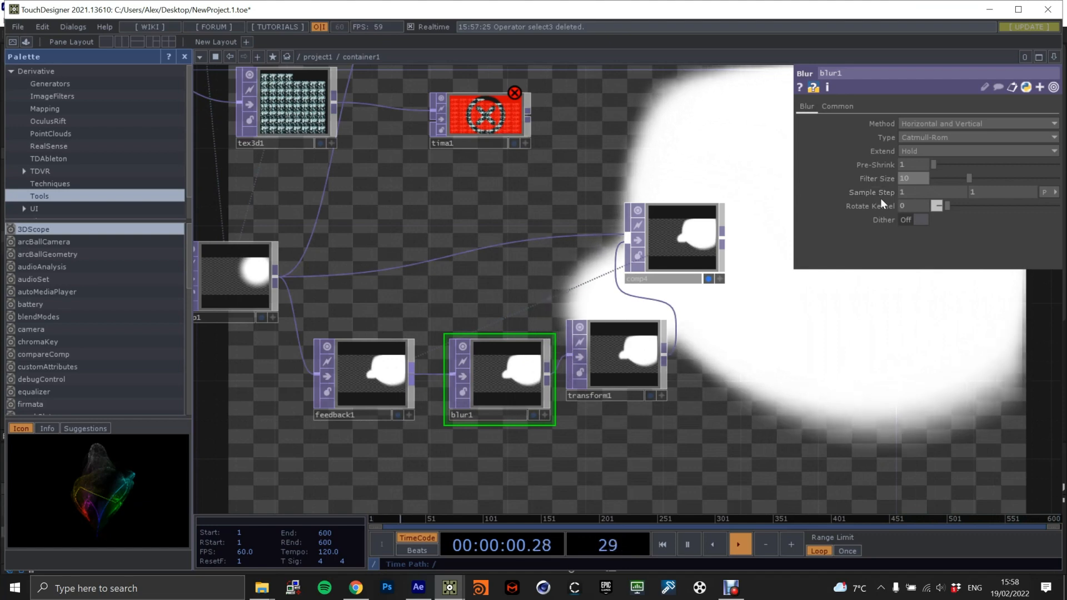
scroll(915, 192, up, 1)
scroll(982, 192, up, 1)
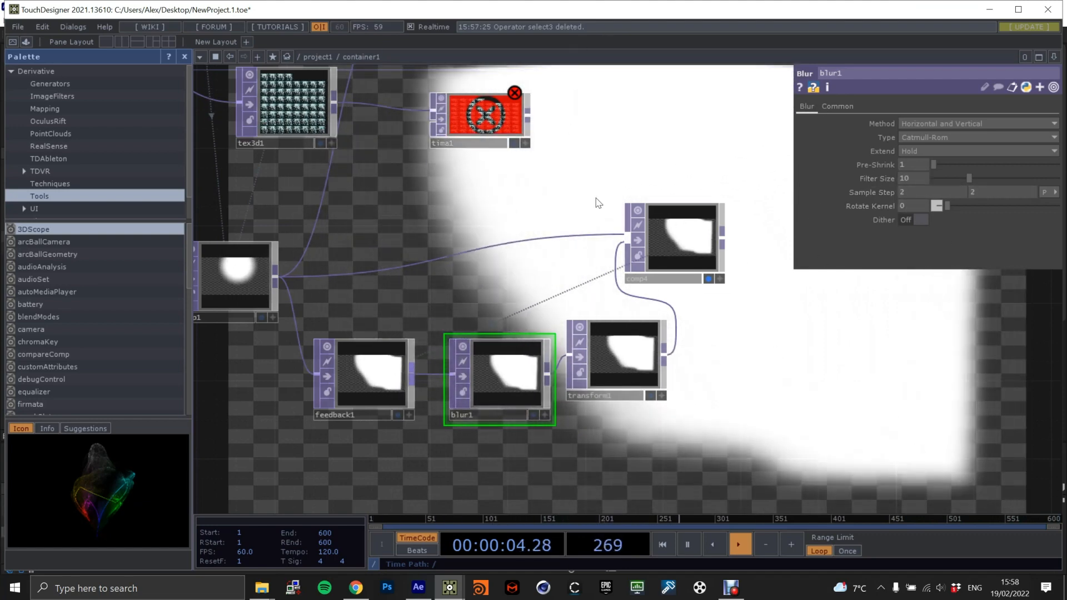
Add a Level TOP fed by transform1 and line it up with the other nodes in the feedback chain.
drag(724, 337, 632, 329)
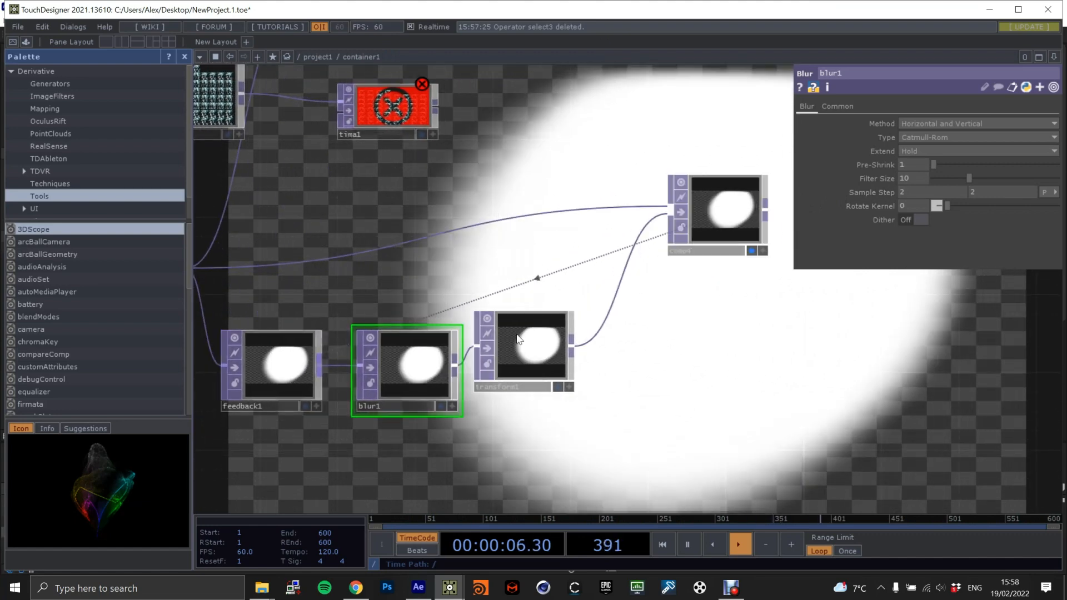
key(Tab)
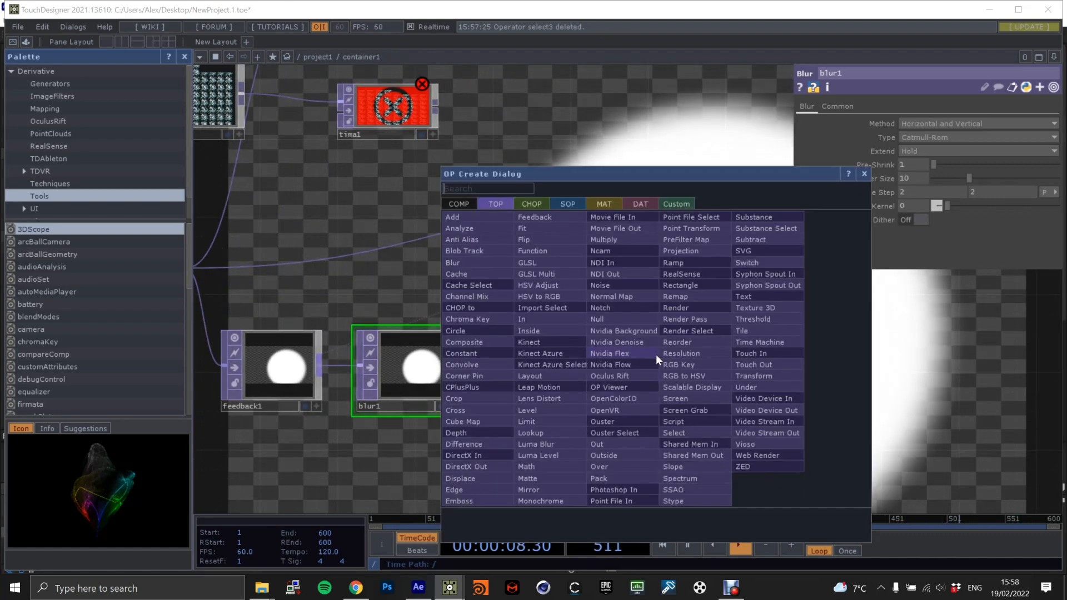
text(level)
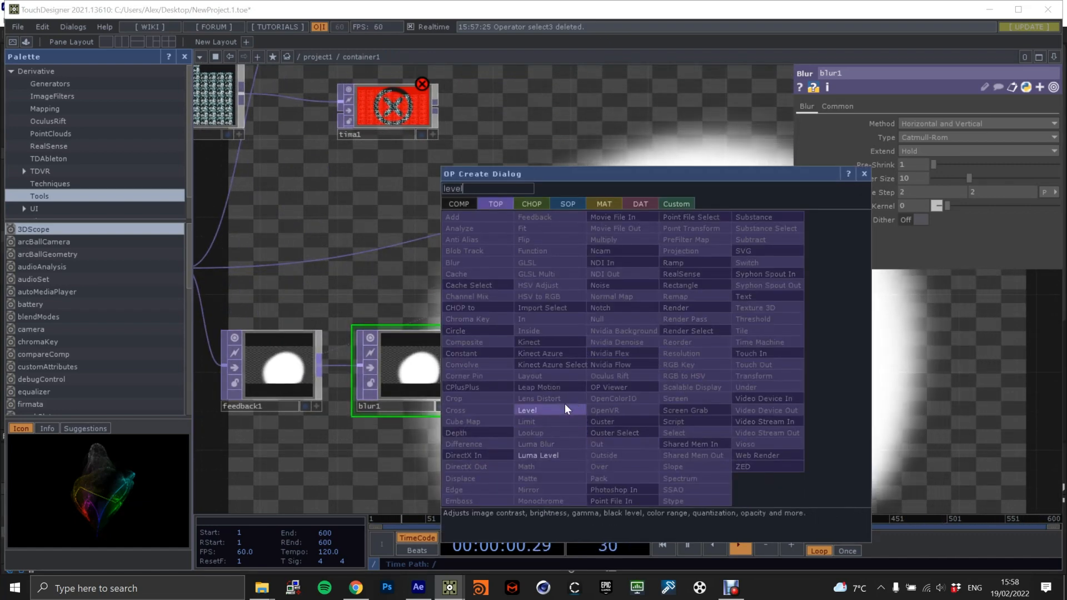
click(565, 411)
click(661, 356)
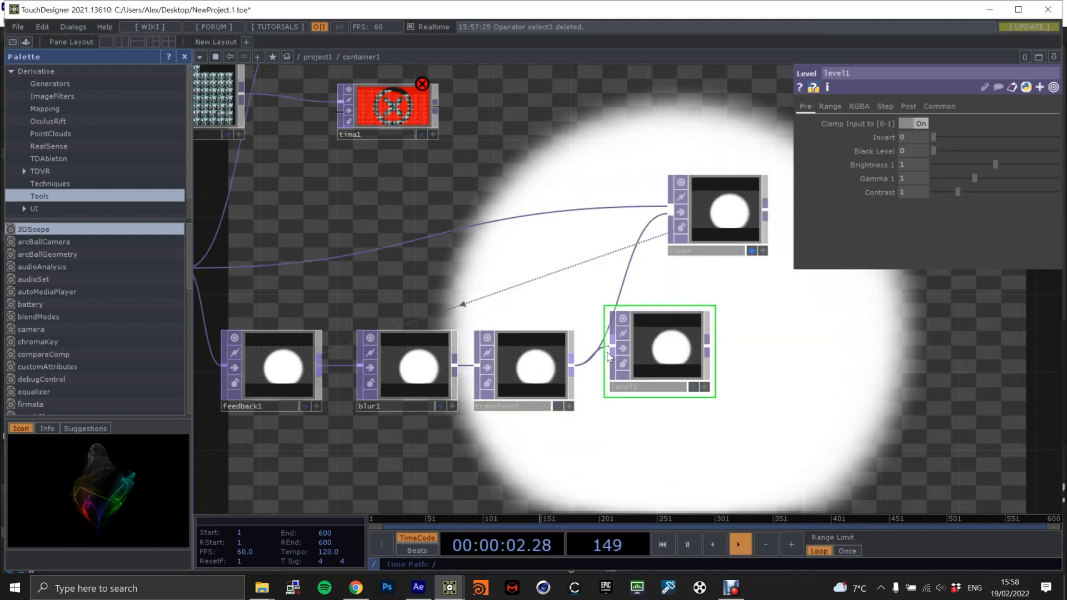
drag(610, 357, 629, 376)
Set level1's post opacity to 0.985.
click(907, 106)
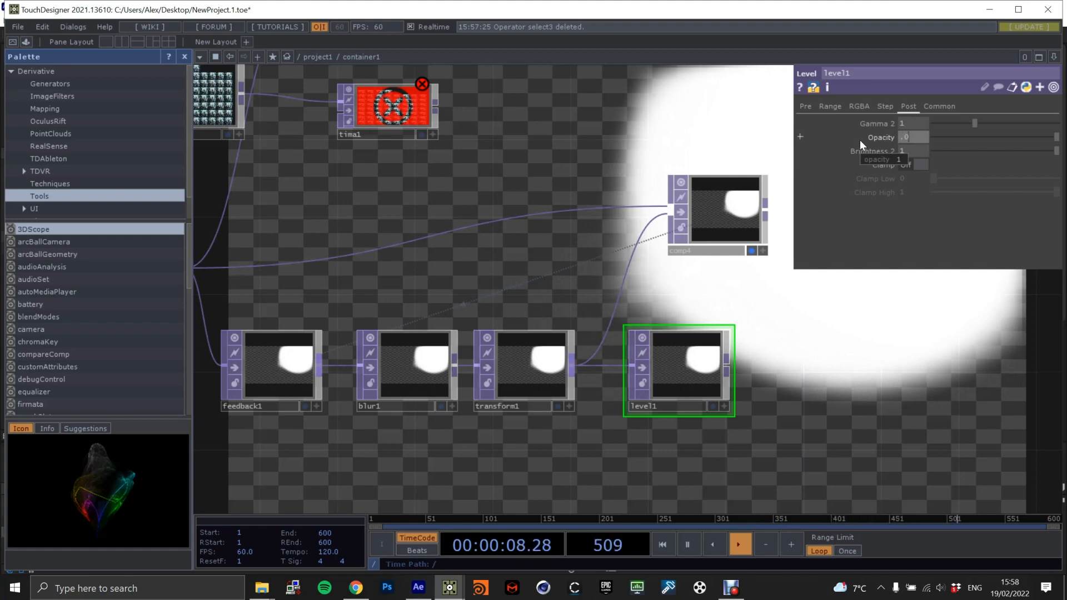
text(.985)
key(Return)
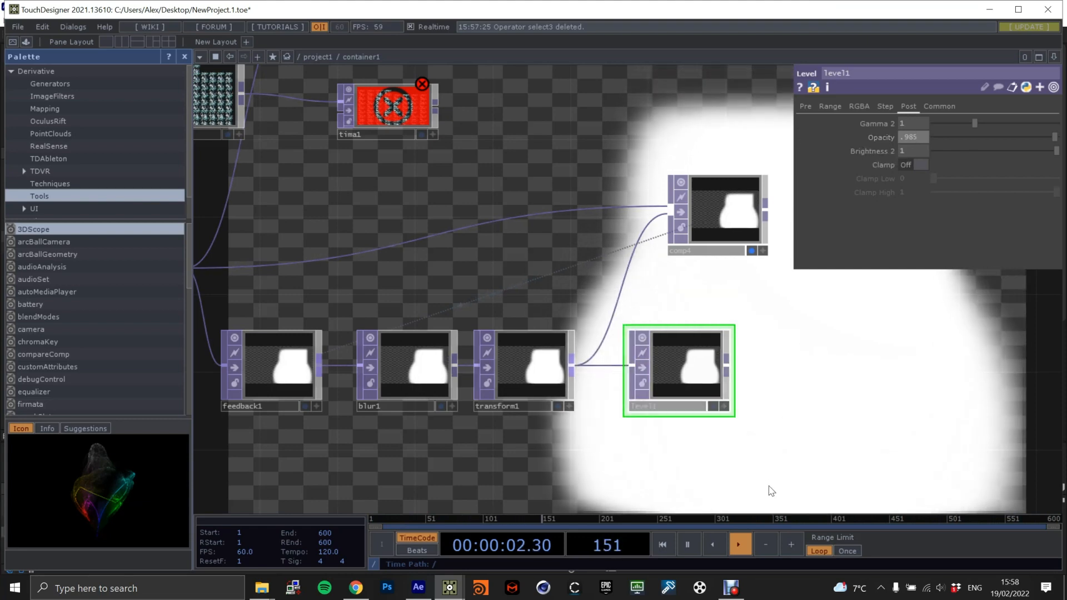
Connect level1 to comp4 and remove transform1 from comp4's inputs.
drag(732, 369, 711, 215)
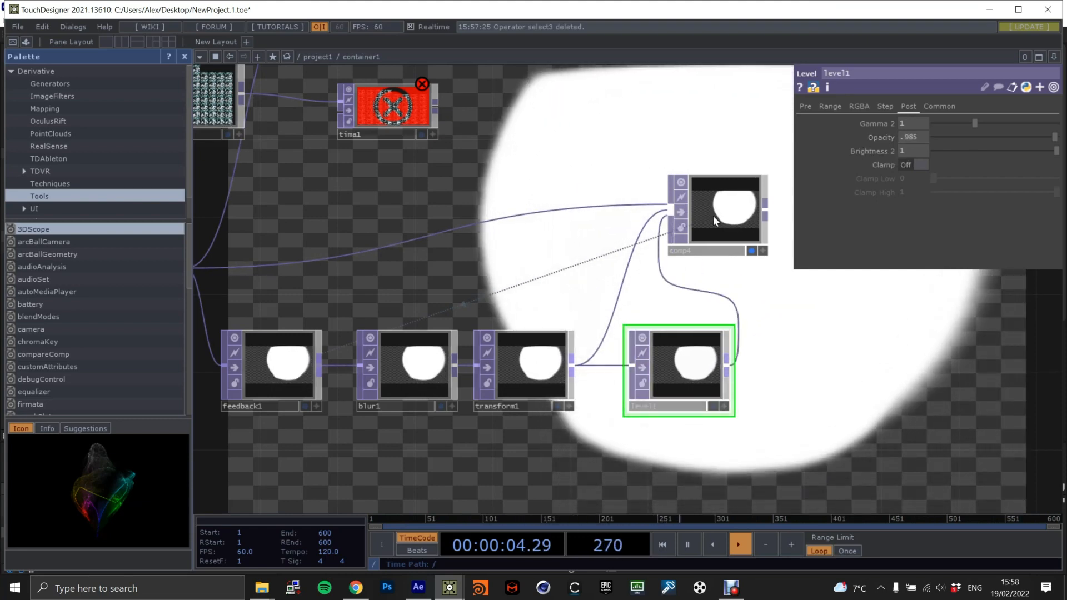
click(712, 216)
click(1053, 300)
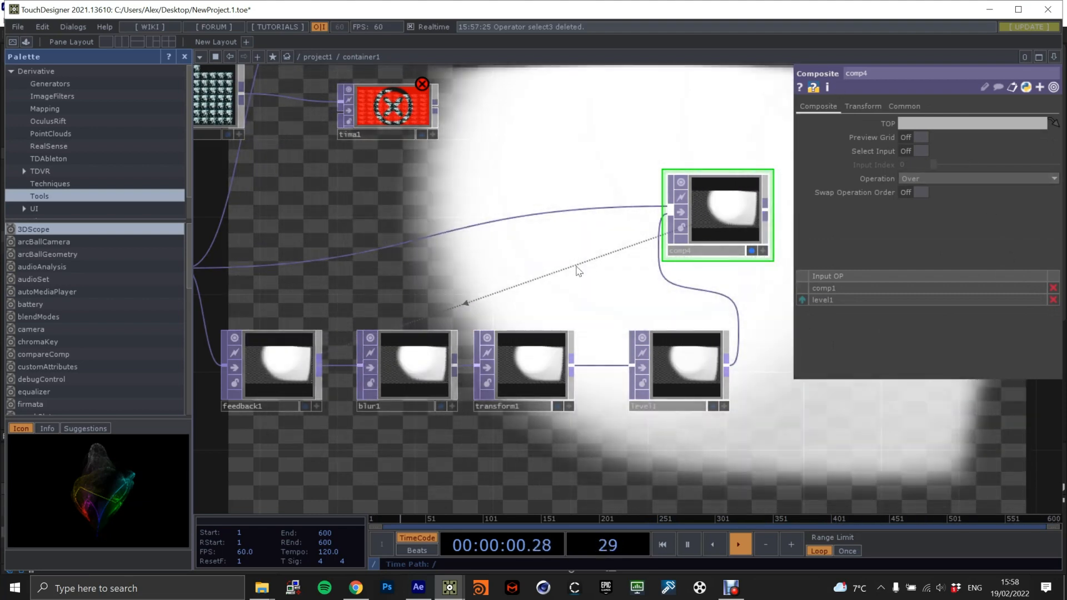
Connect comp4's output to the second input of the tima1 Time Machine TOP.
scroll(647, 328, down, 6)
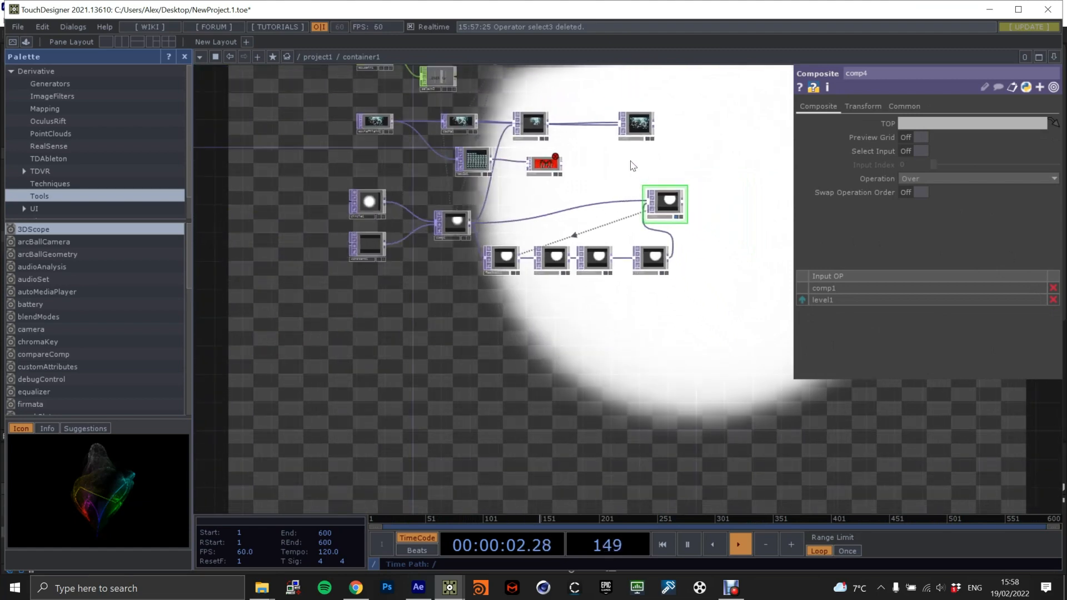
scroll(633, 244, up, 5)
drag(744, 337, 787, 382)
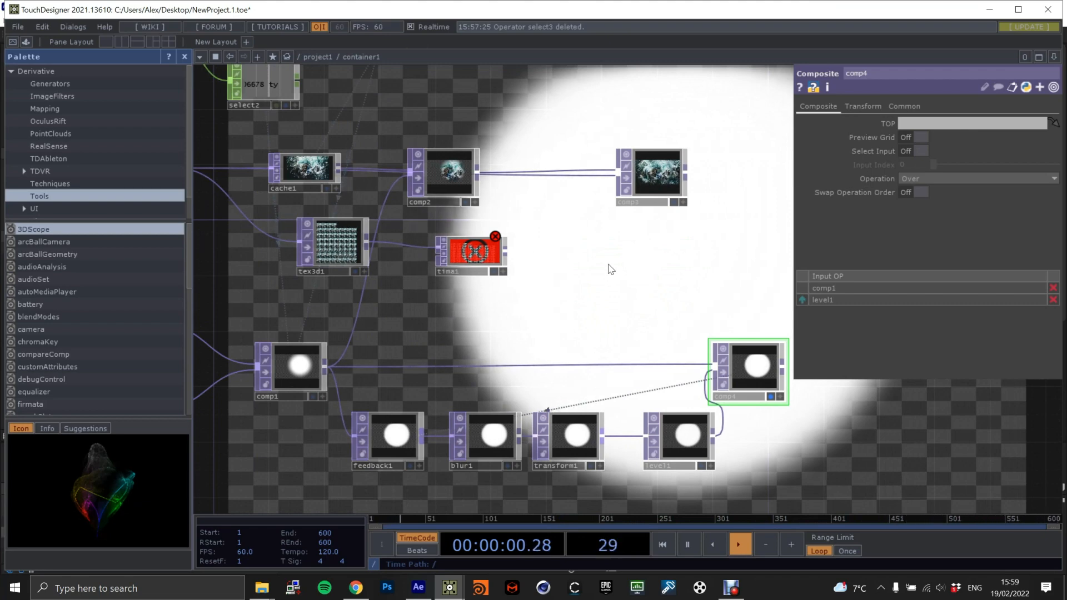
drag(785, 368, 438, 257)
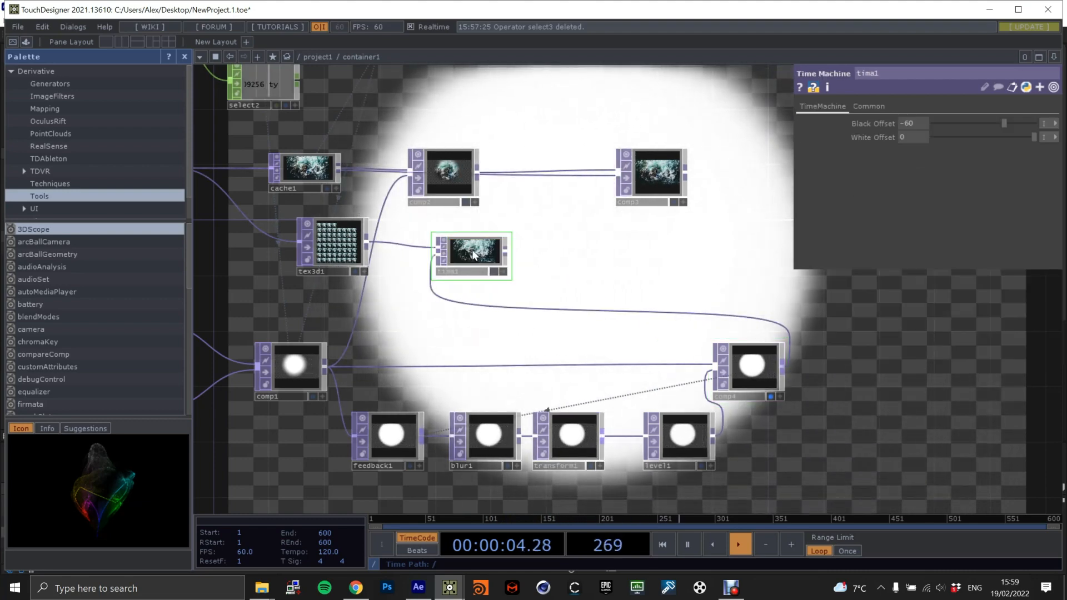
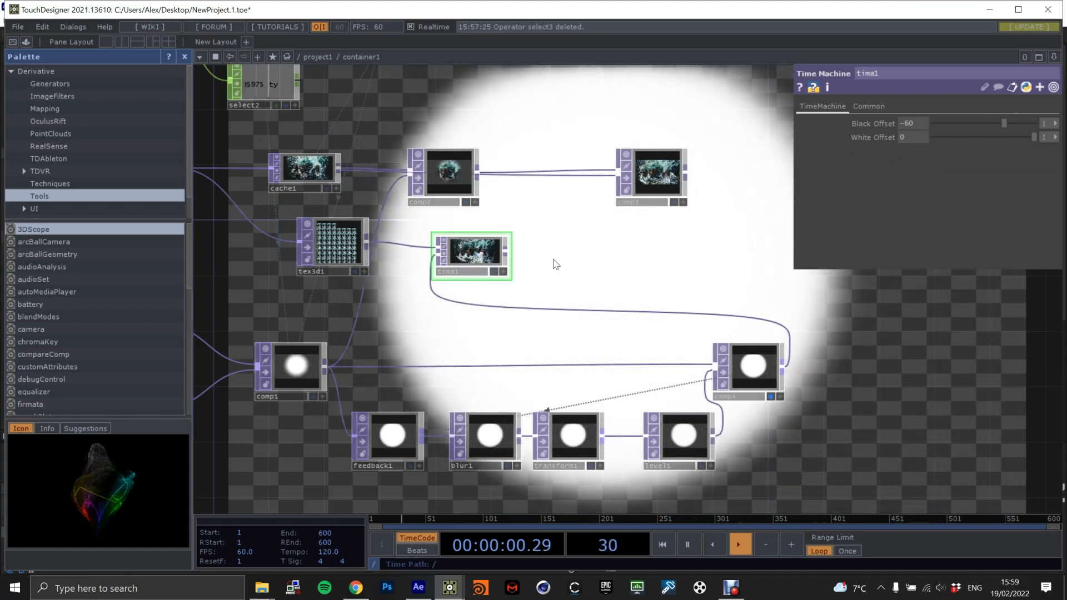
Connect tima1 to comp3 in place of cache1's direct connection, preview comp3's output and align comp3 with comp2.
scroll(500, 274, up, 5)
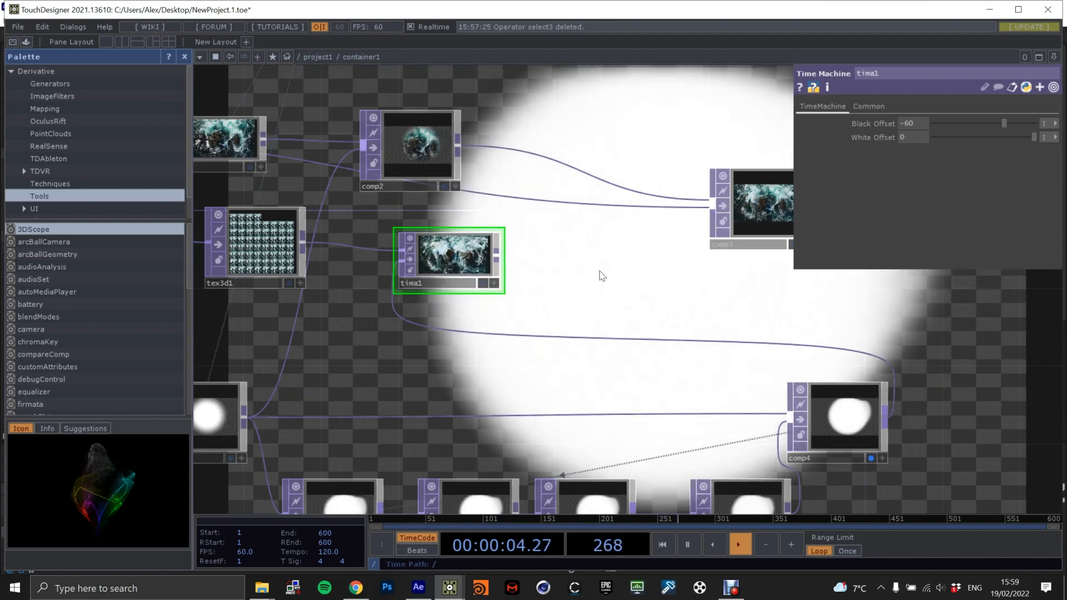
scroll(622, 263, down, 3)
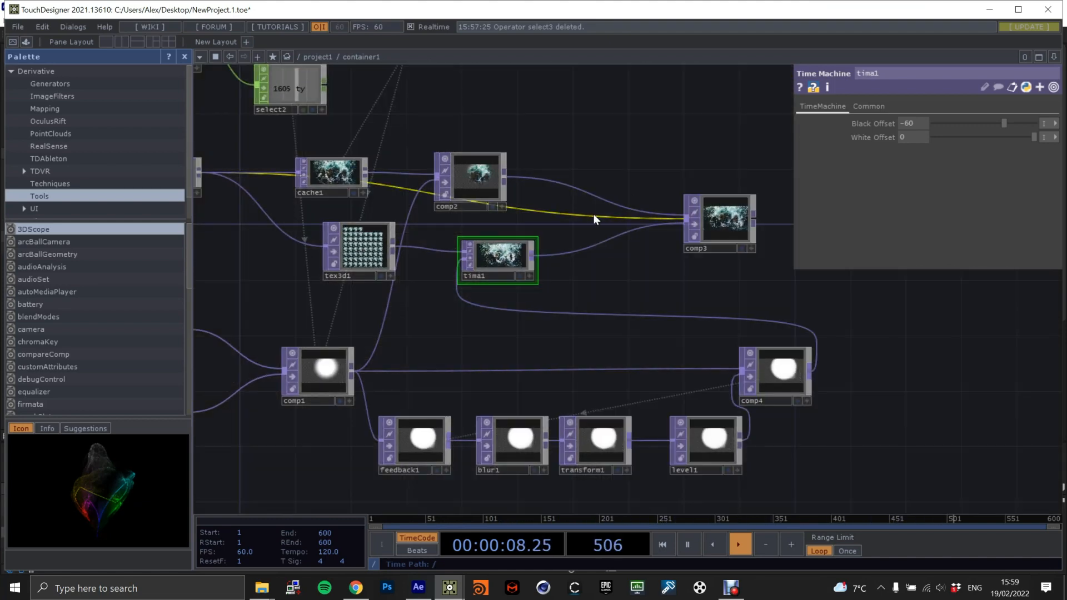
right_click(593, 214)
click(610, 247)
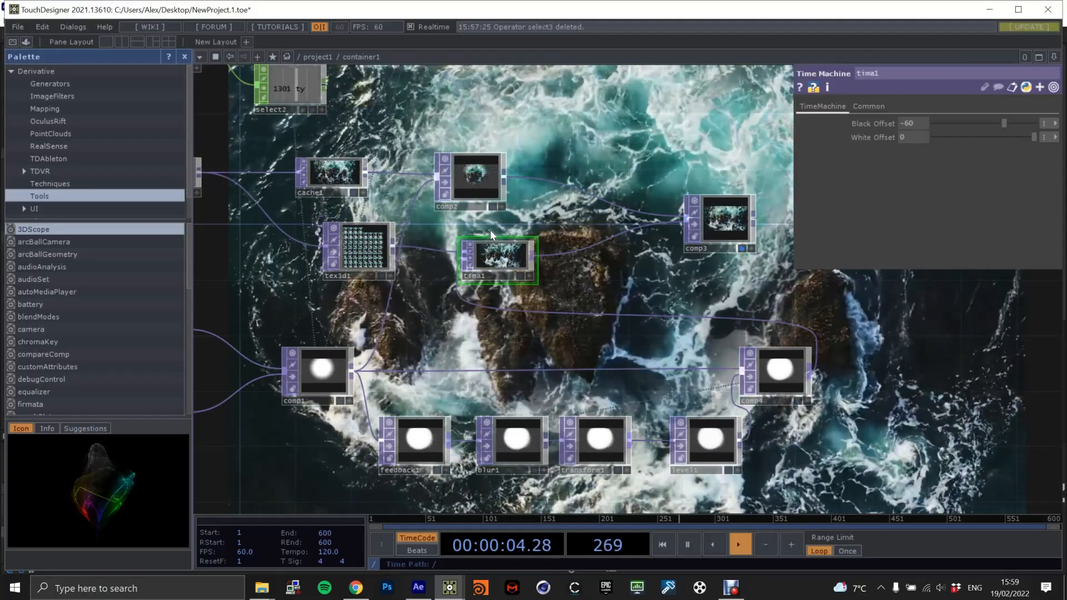
drag(680, 268, 590, 256)
drag(630, 210, 726, 168)
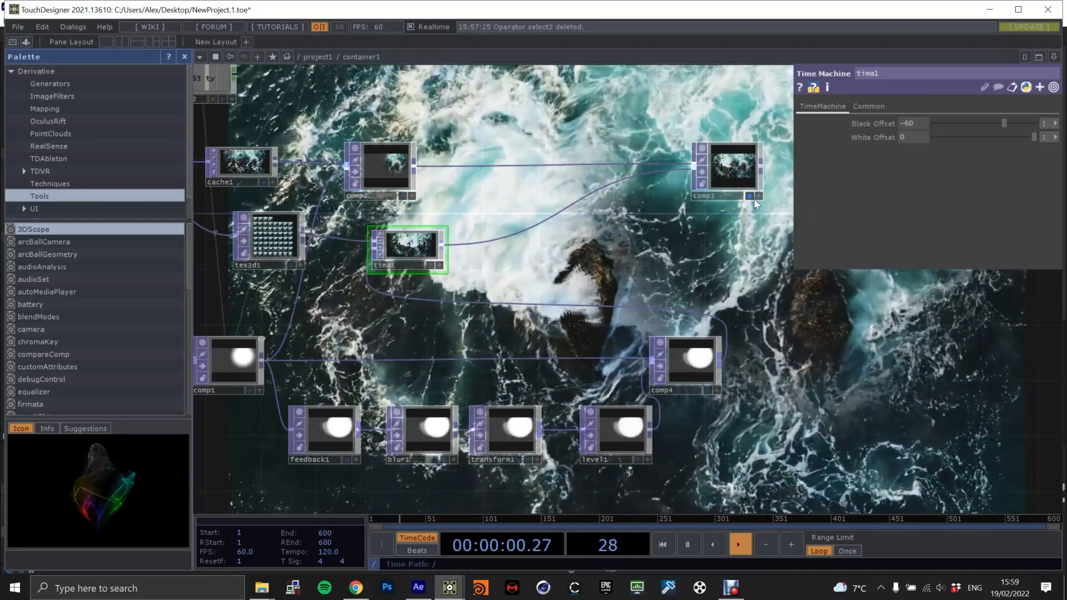
click(754, 198)
Add a Level TOP fed by comp1 and set its Brightness 1 to 0.
drag(705, 269, 536, 222)
drag(641, 233, 657, 228)
drag(356, 283, 459, 239)
click(282, 263)
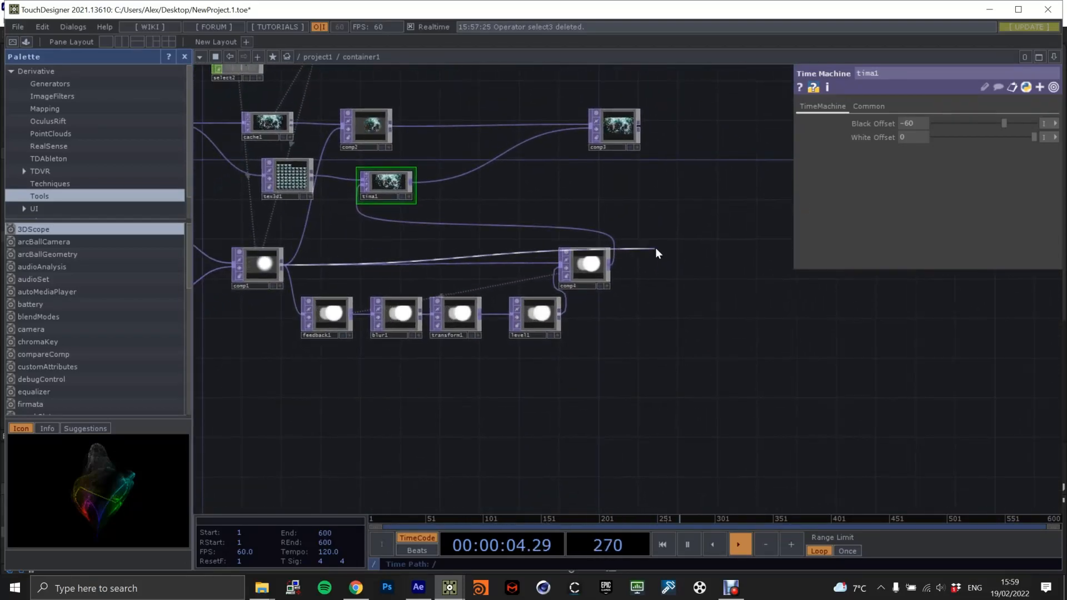
click(661, 245)
text(level)
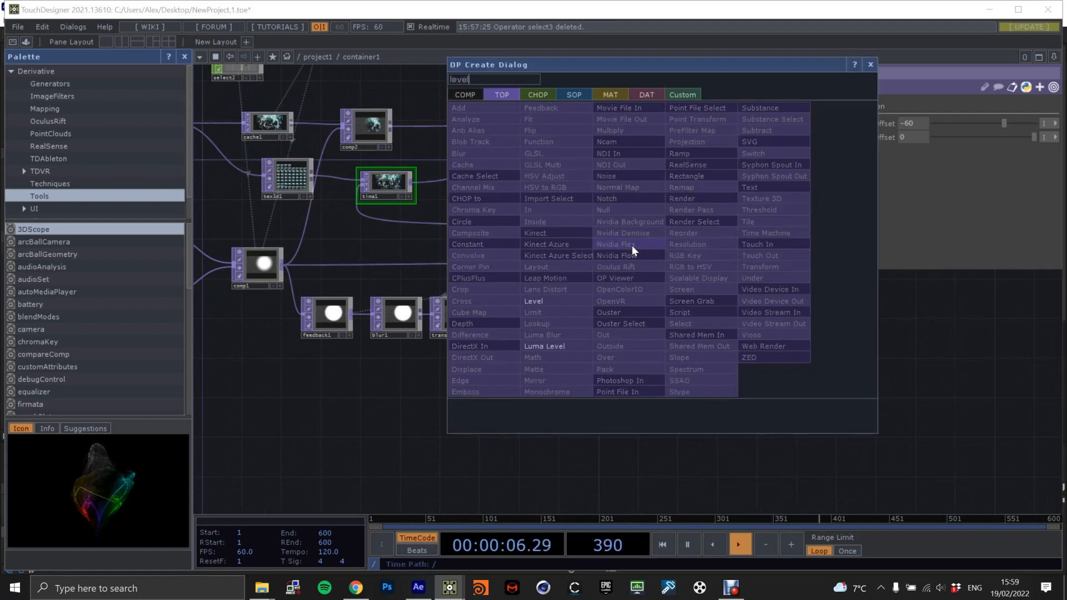
click(550, 300)
click(679, 250)
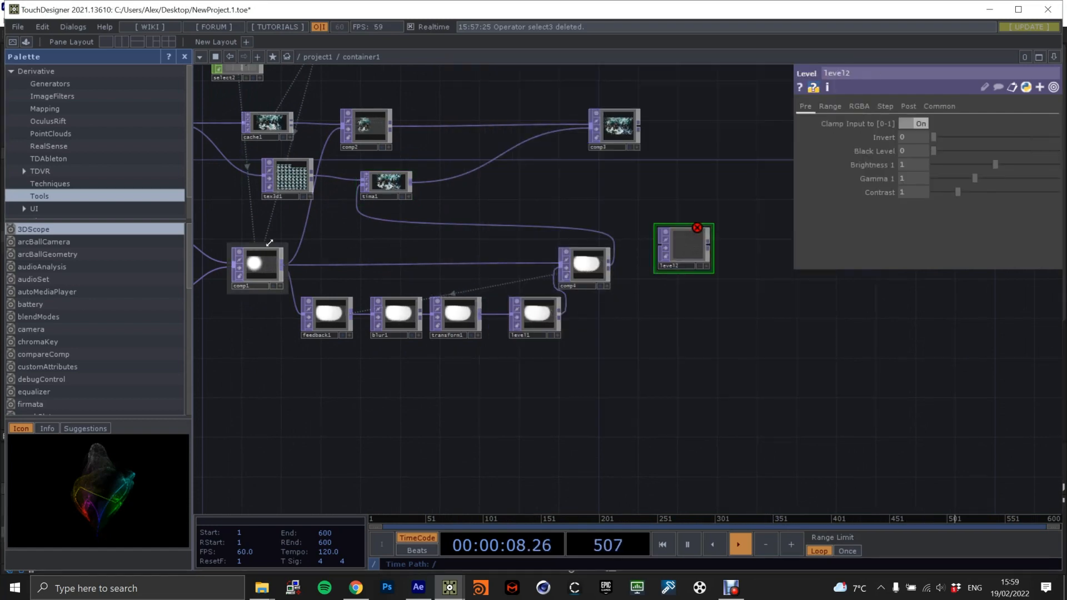
drag(279, 262, 660, 245)
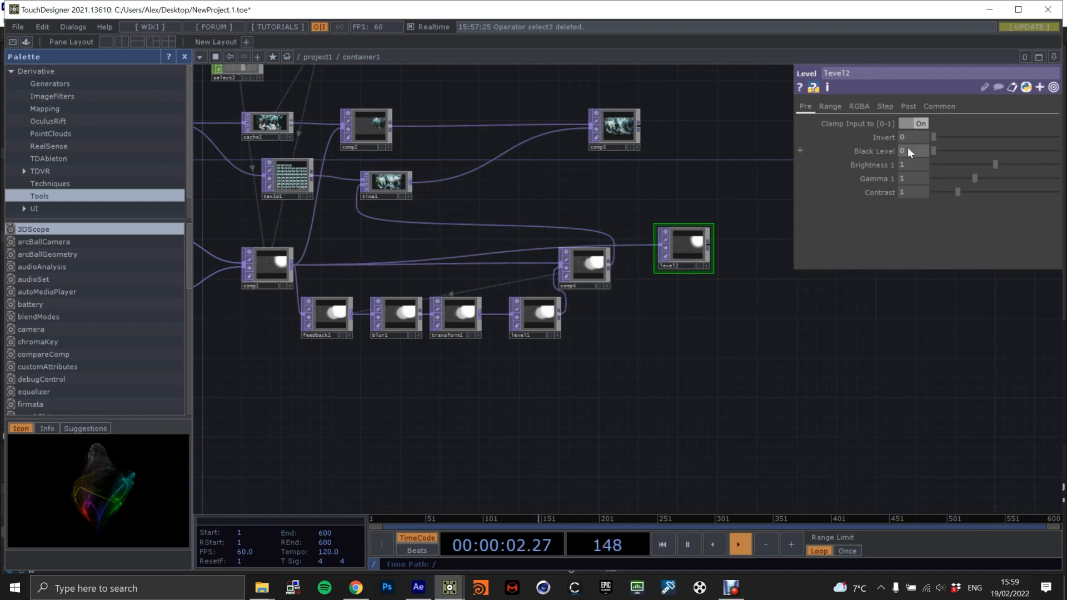
drag(994, 165, 883, 169)
Add a Composite TOP after level2 and connect level2 and then comp4 to its inputs.
scroll(785, 274, up, 3)
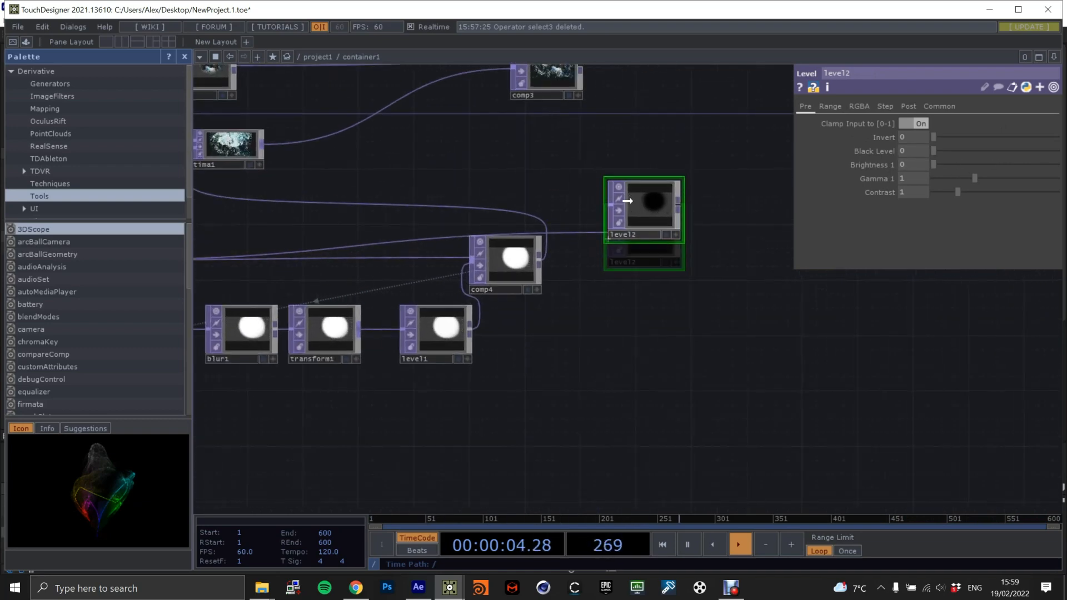
drag(729, 259, 660, 291)
key(Tab)
text(compos)
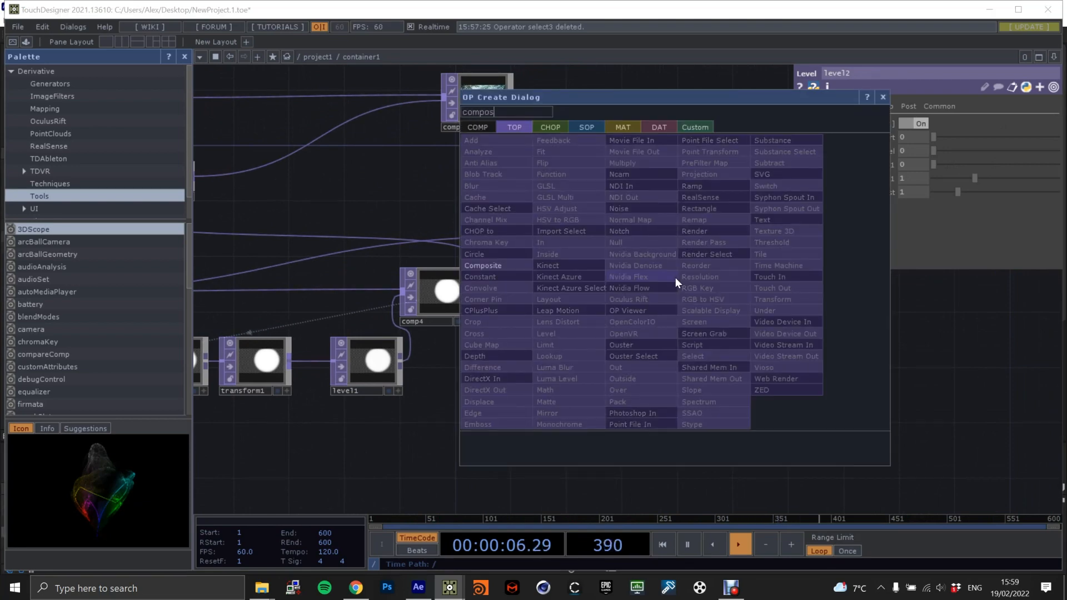
key(Return)
click(708, 308)
drag(608, 232, 663, 279)
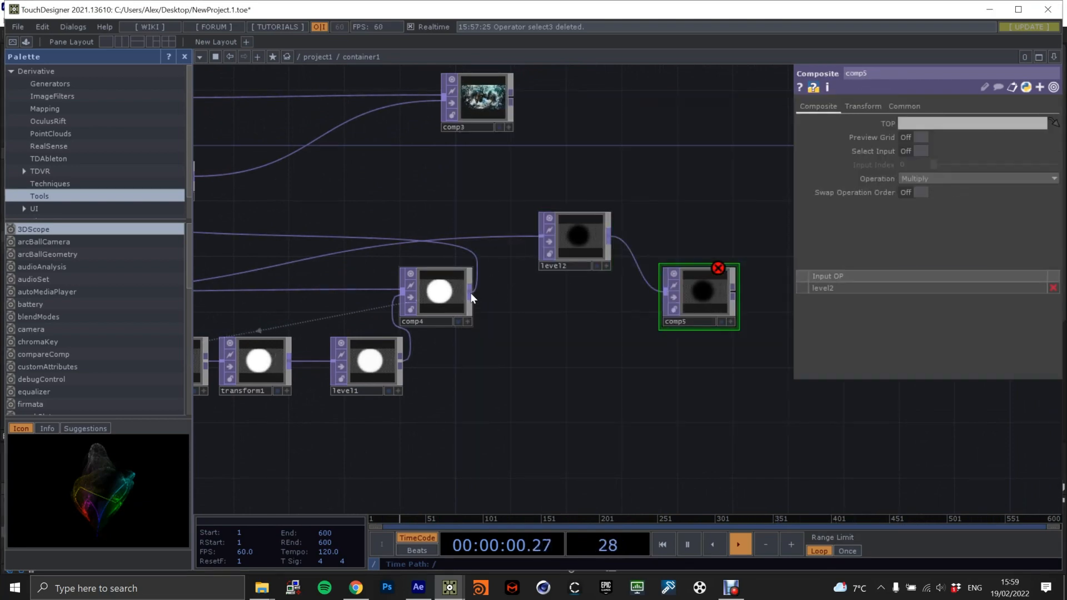
drag(656, 301, 665, 294)
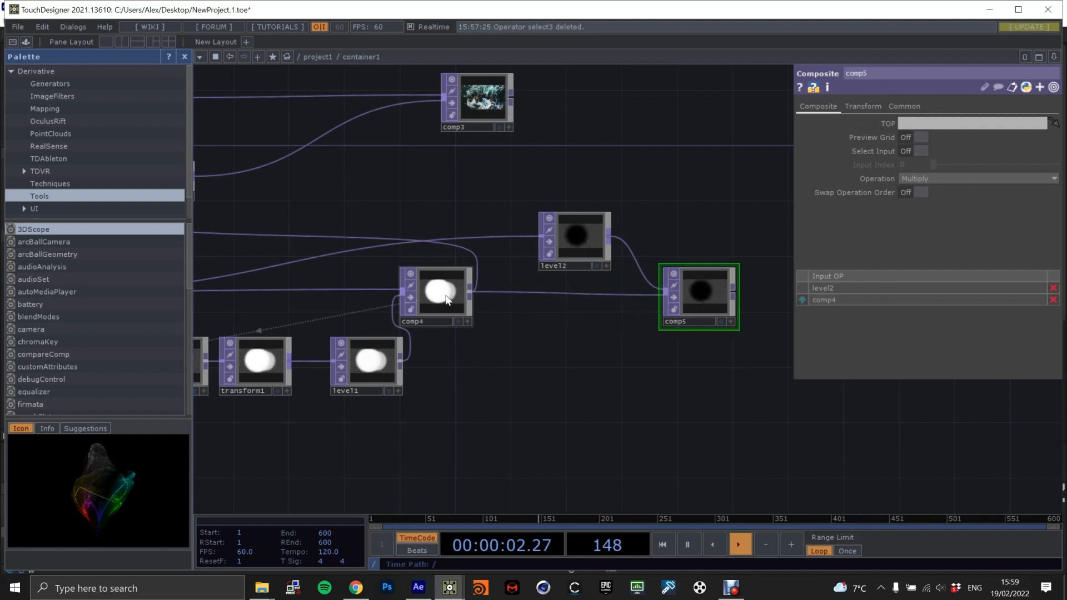
drag(440, 295, 469, 309)
Set comp5's operation to Over and preview its output in the network background.
click(574, 243)
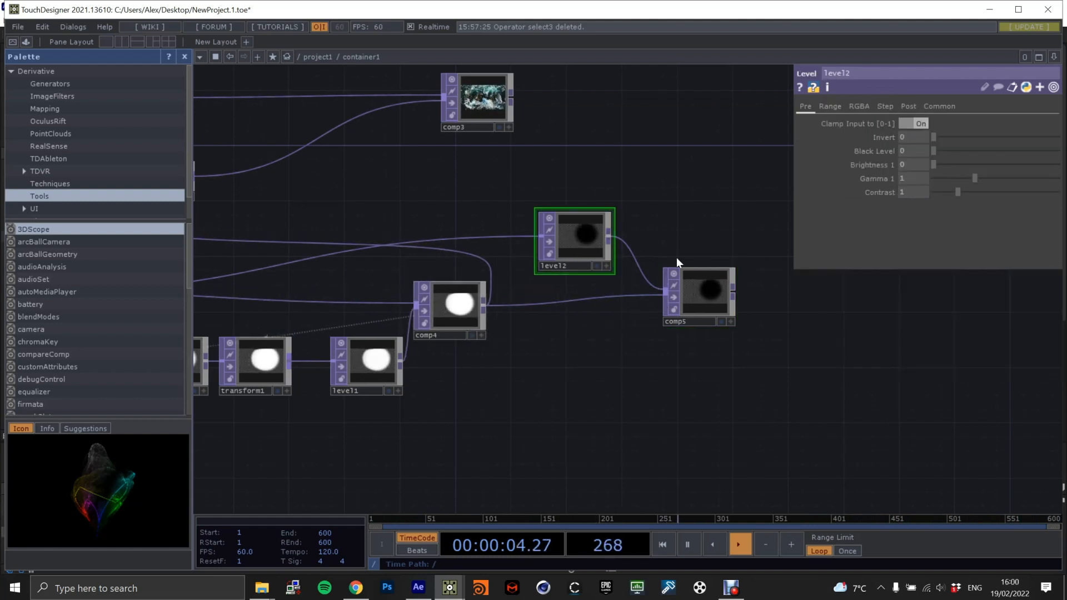
click(689, 290)
click(927, 180)
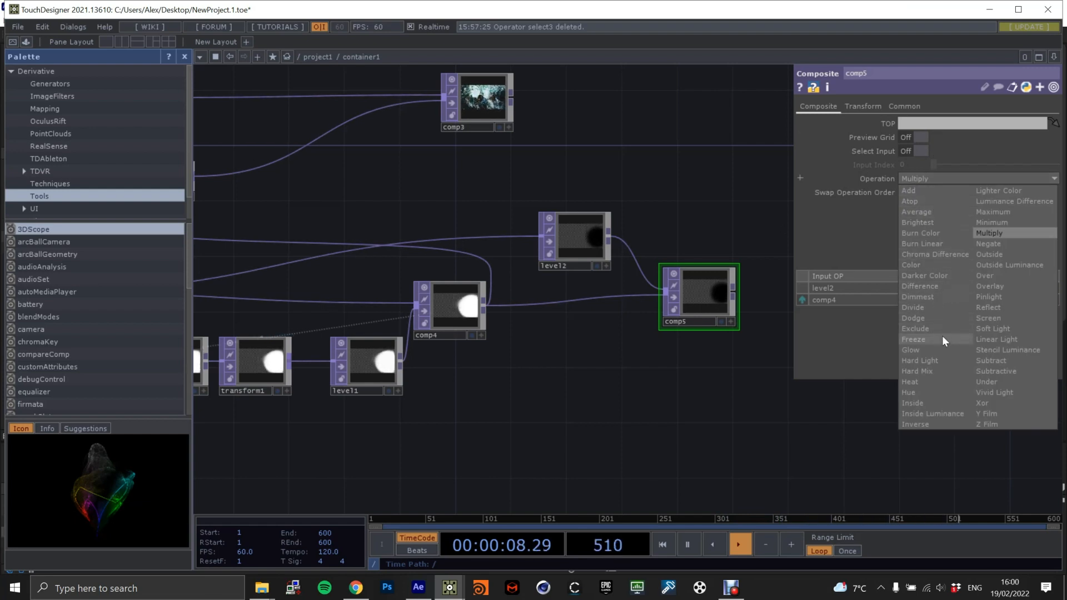
click(1011, 276)
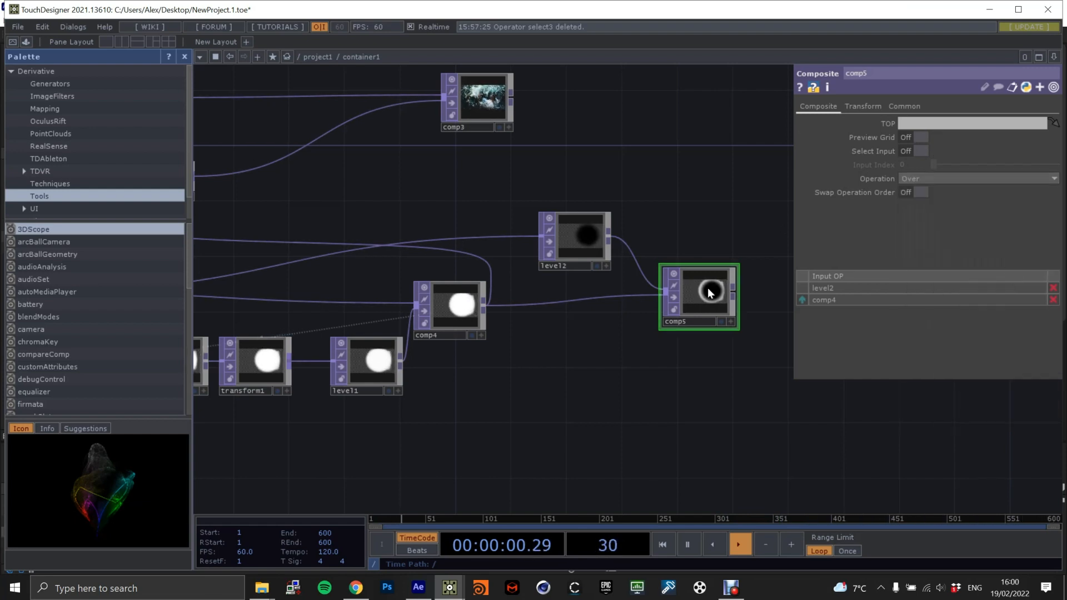
drag(738, 261, 654, 262)
click(636, 322)
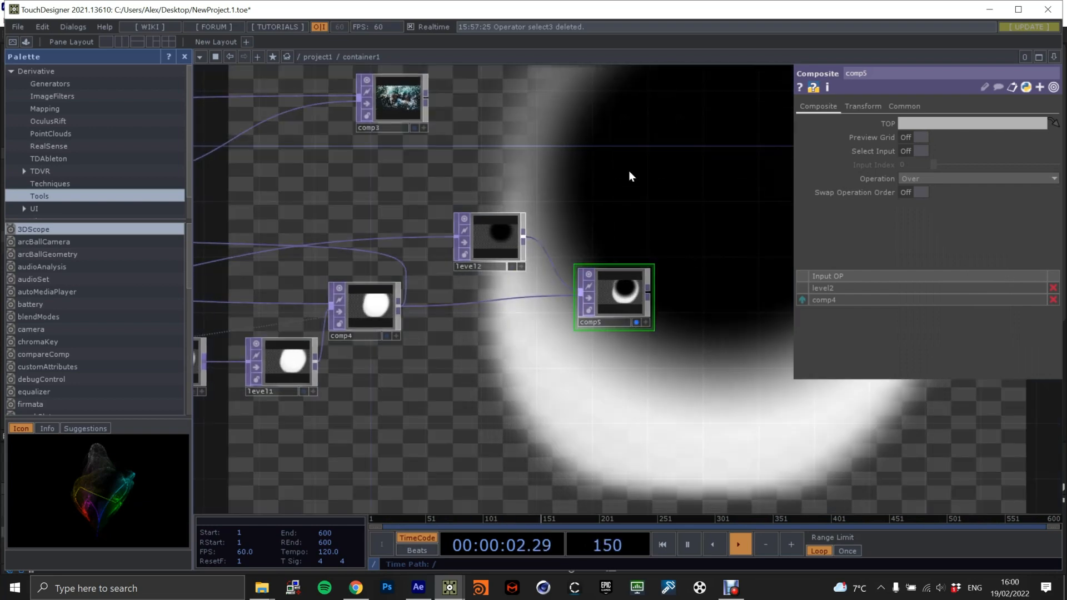
drag(658, 300, 533, 285)
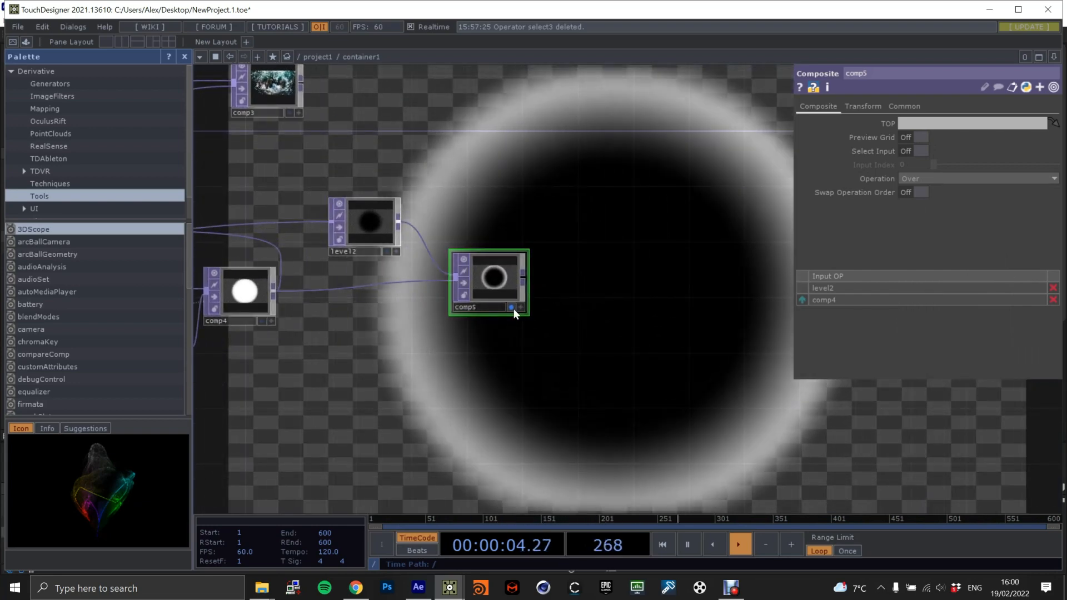
click(511, 308)
Add a Channel Mix TOP fed by comp5.
key(Tab)
text(cha)
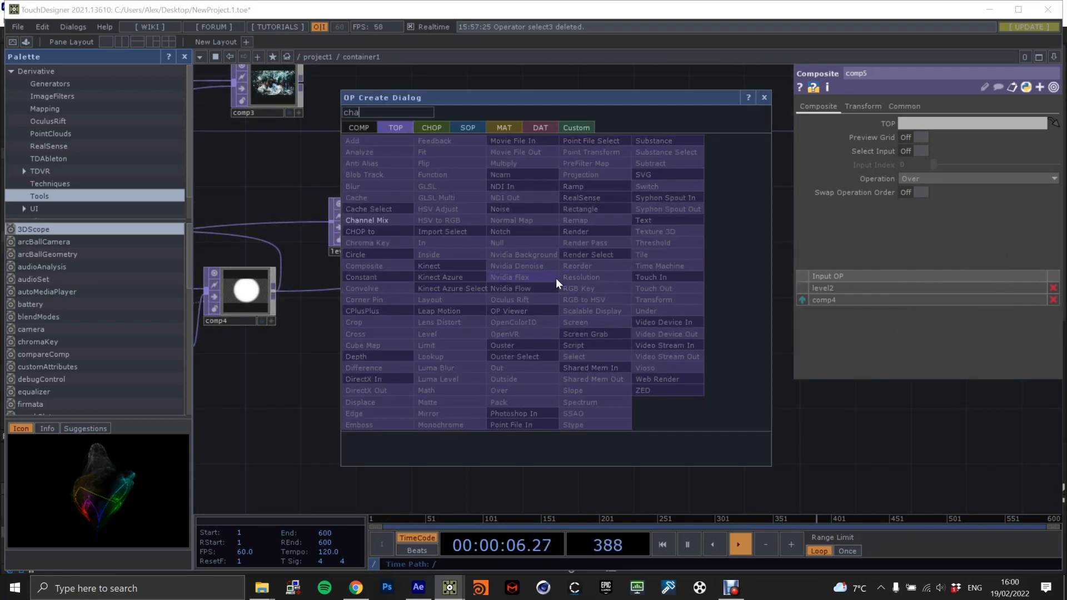
text(nne)
click(369, 221)
click(600, 274)
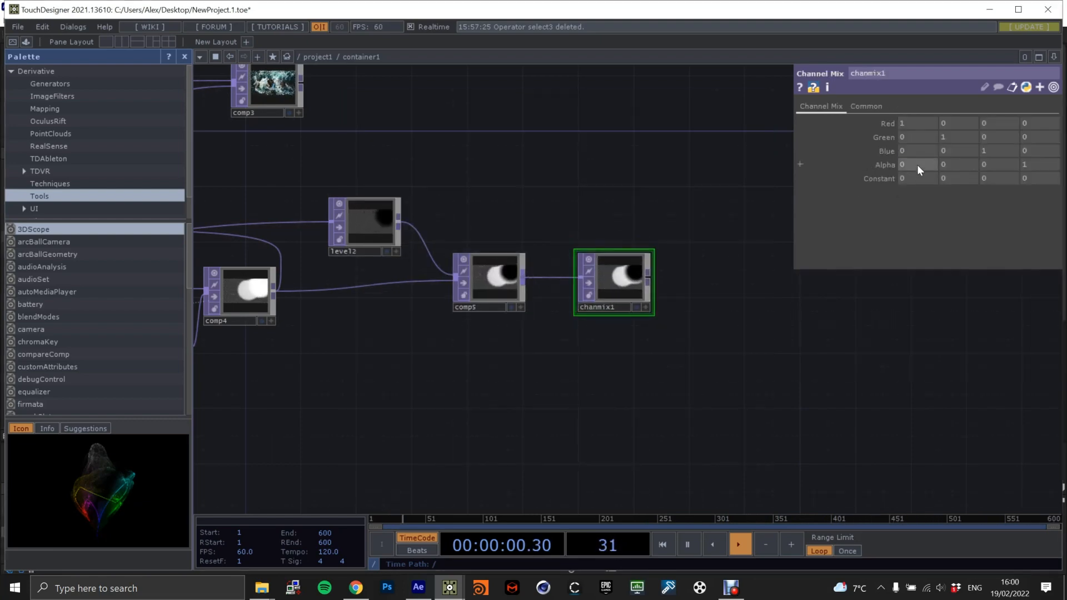
Set chanmix1's Alpha row to 1, 1, 1, 0 and display its output in the background.
text(1)
key(Tab)
text(1)
key(Tab)
text(1)
key(Tab)
text(0)
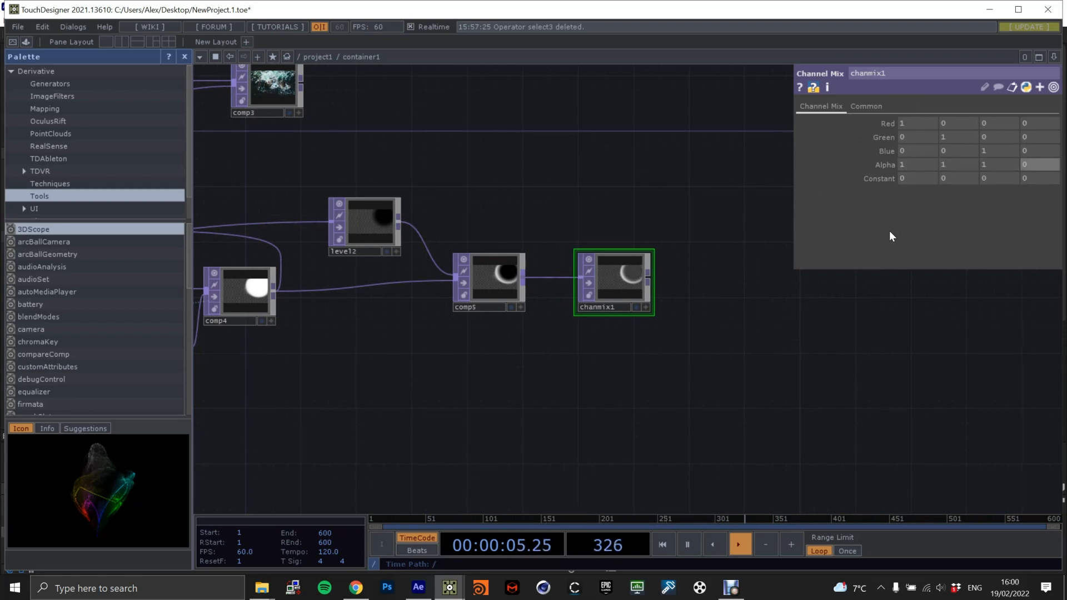
click(637, 308)
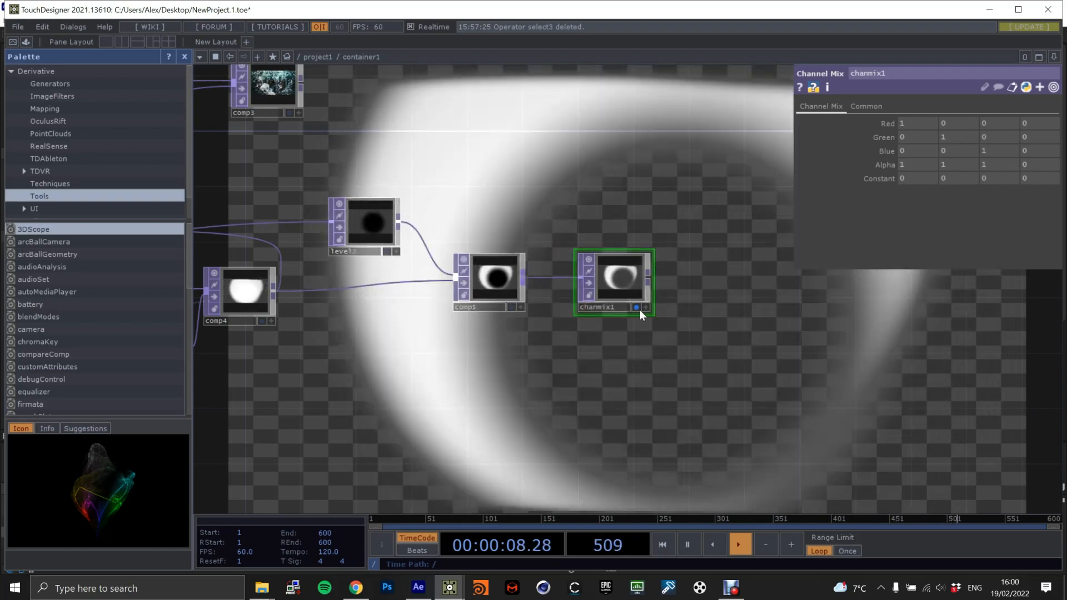
Move comp3 further along the network to make room, and turn off chanmix1's background display.
scroll(545, 167, down, 4)
drag(515, 188, 590, 282)
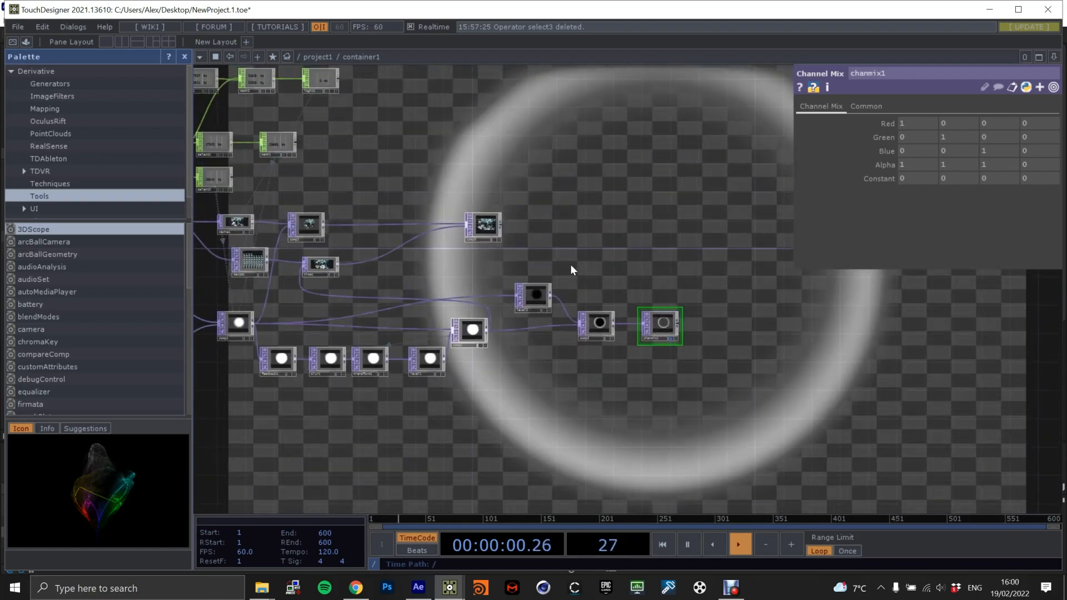
scroll(572, 266, up, 2)
drag(448, 214, 568, 215)
drag(576, 270, 656, 261)
click(791, 359)
drag(739, 282, 698, 293)
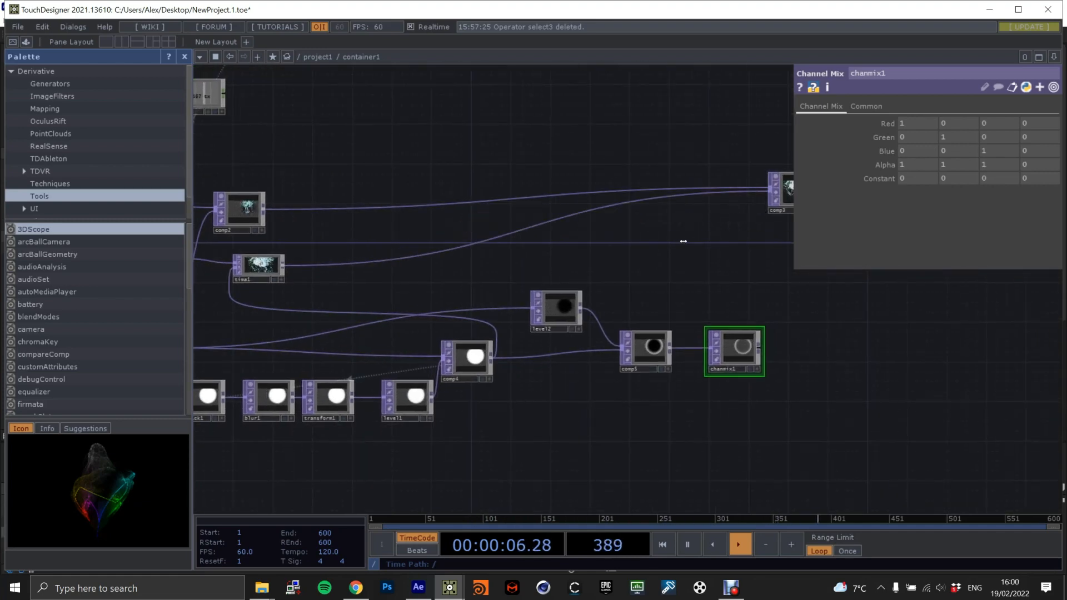
Add an unconnected Composite TOP in the space between comp3 and the comp5 chain.
key(Tab)
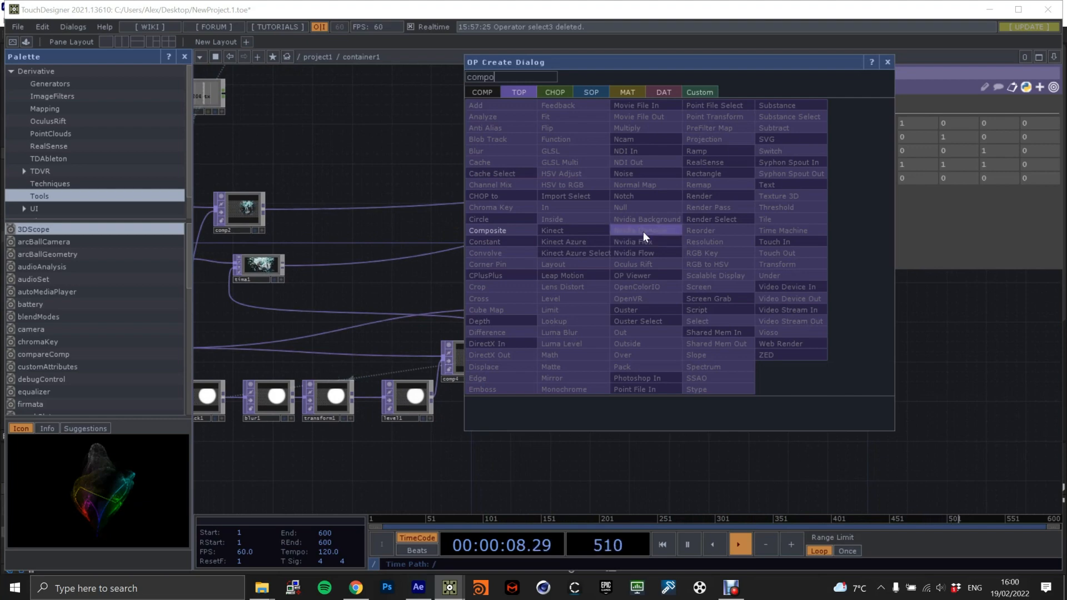
click(504, 232)
click(658, 247)
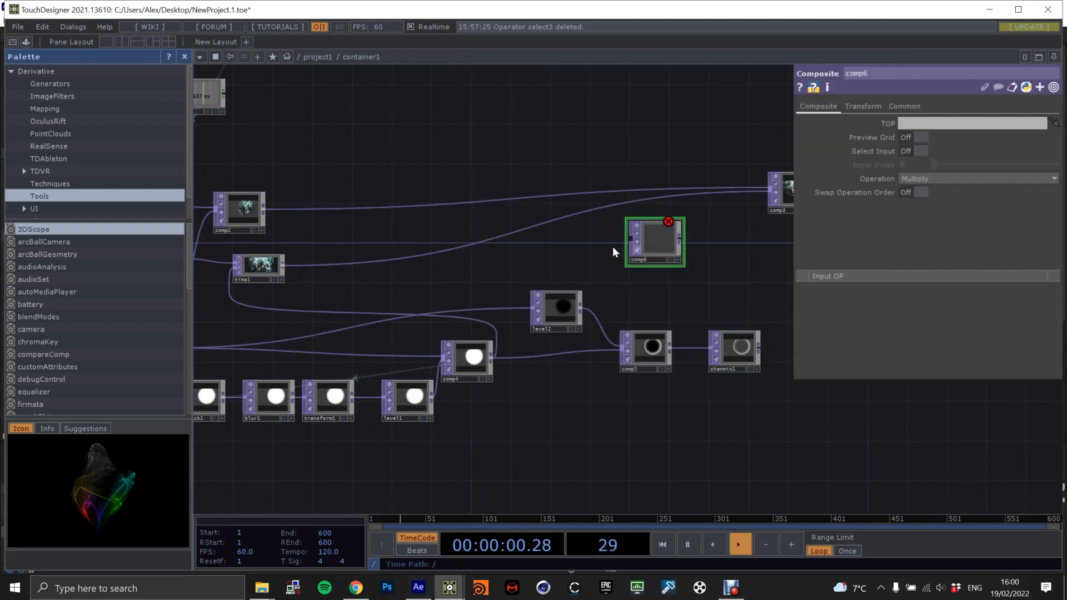
mouse_move(326, 285)
mouse_down()
mouse_move(444, 282)
mouse_move(313, 279)
mouse_up()
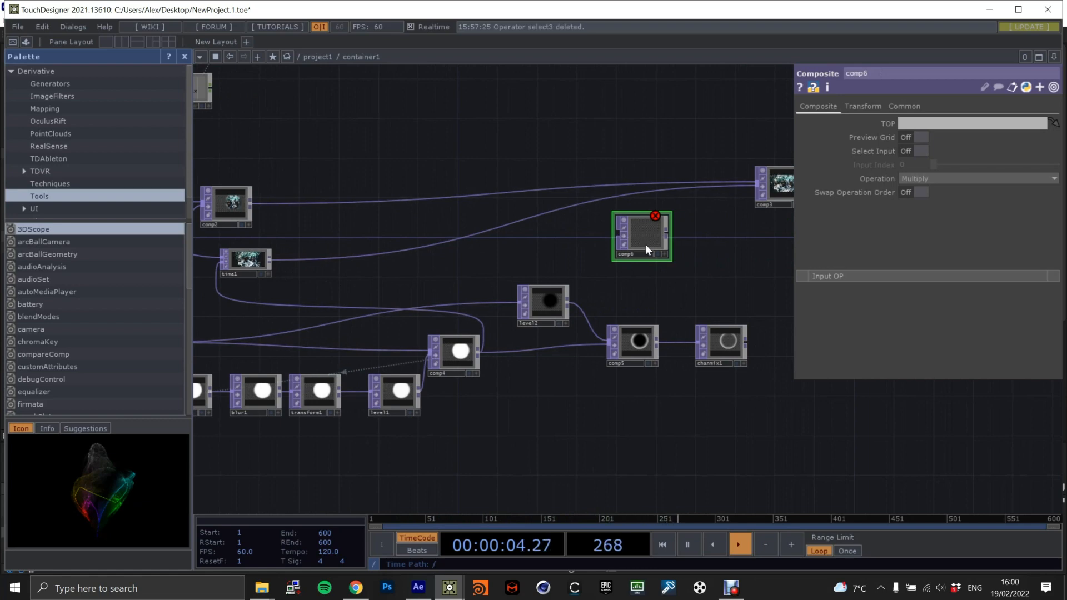
drag(580, 248, 696, 235)
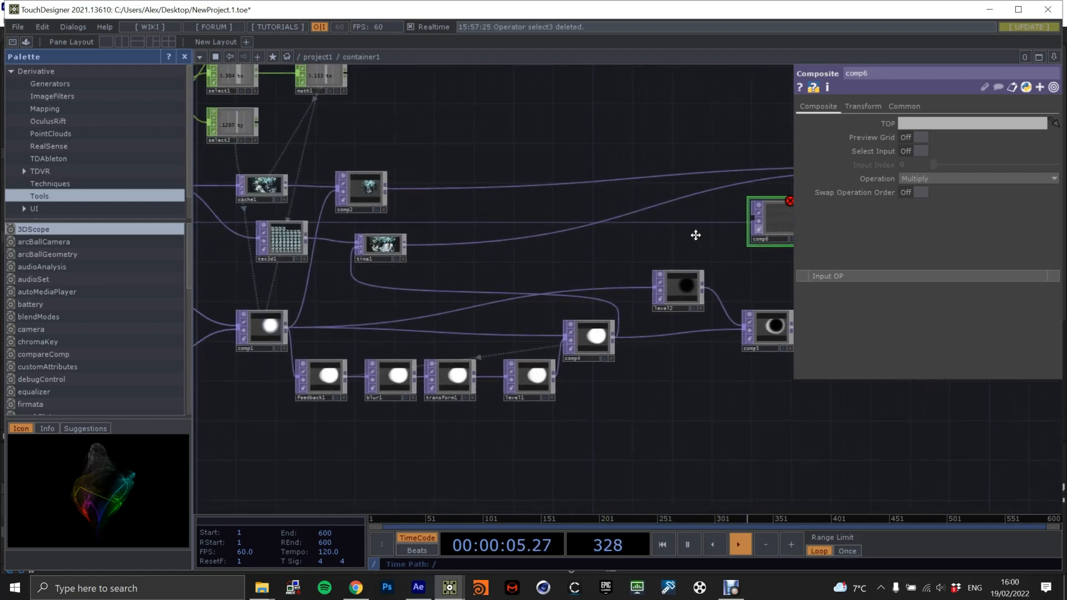
Display tima1's output in the background and add a Blur TOP fed by tima1 before comp6.
click(395, 258)
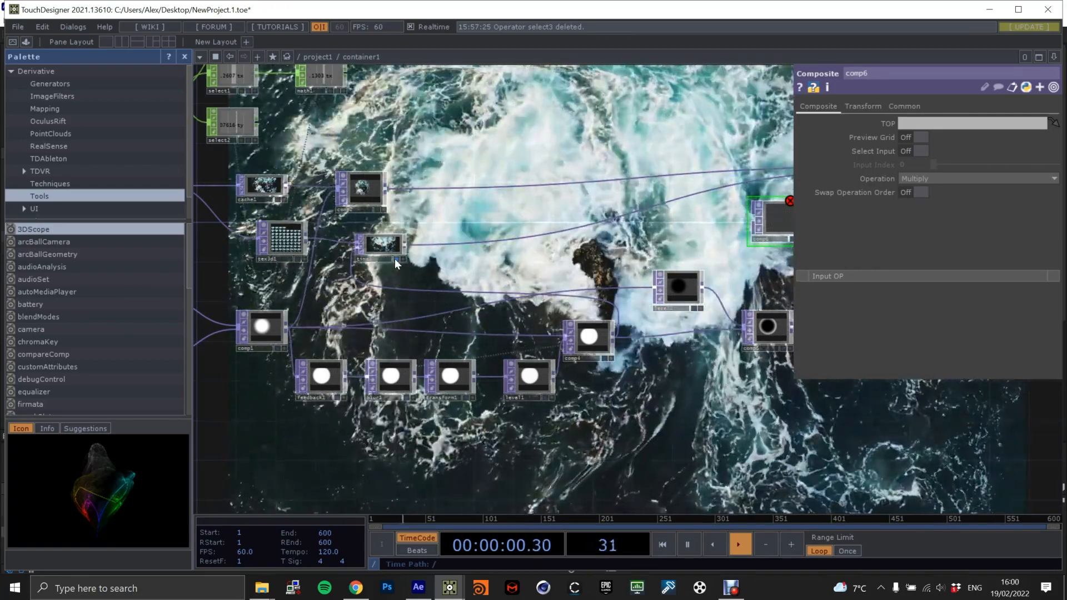
drag(585, 248, 500, 249)
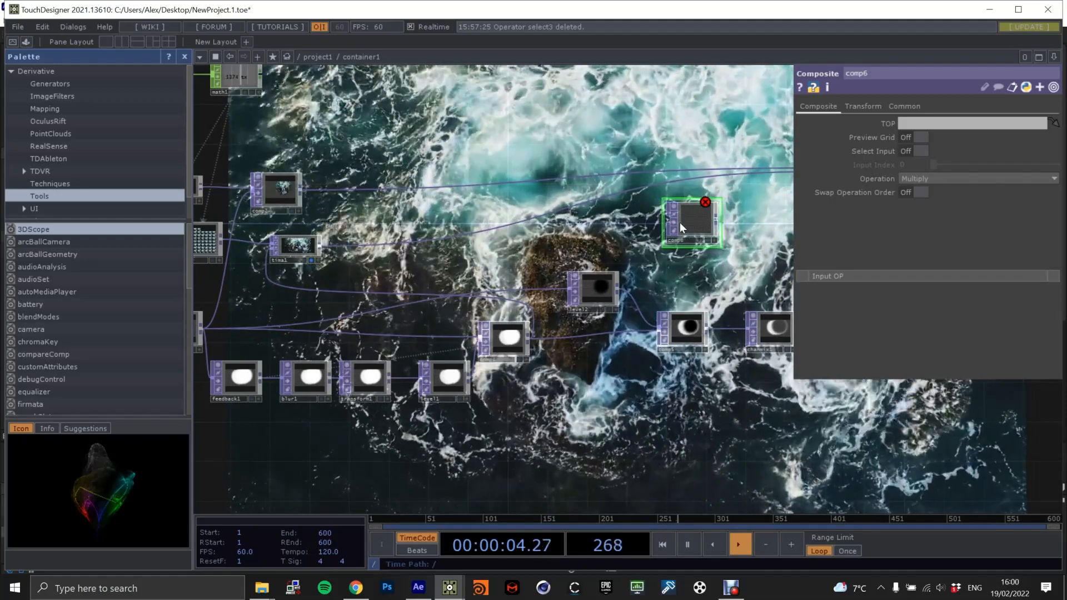
double_click(584, 242)
text(blur)
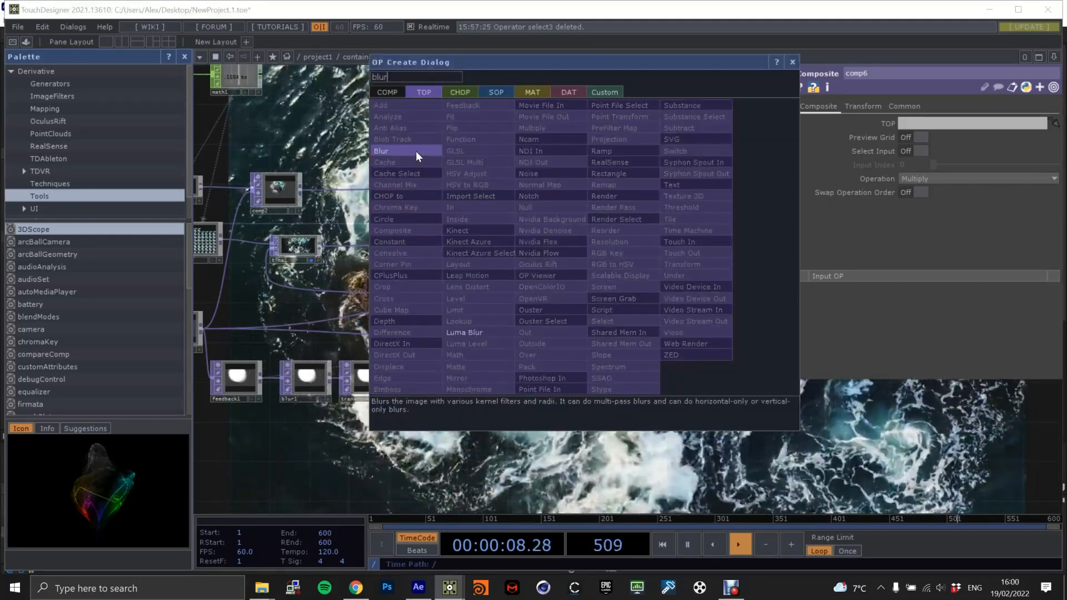
click(416, 151)
click(591, 245)
drag(320, 247, 568, 240)
Set blur2's filter size to 10.
drag(658, 240, 602, 256)
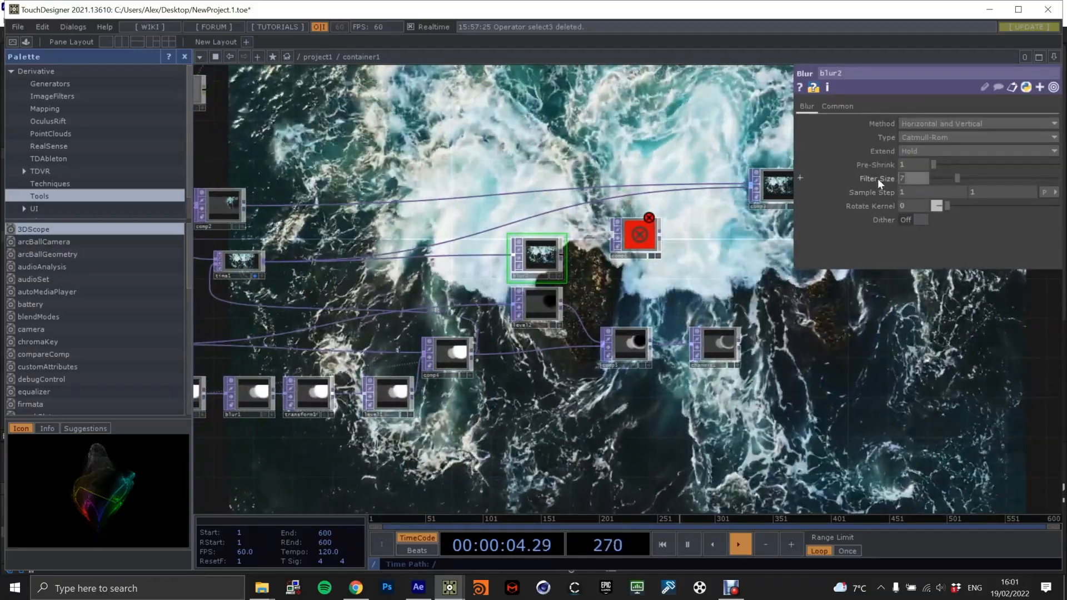
drag(890, 178, 842, 181)
text(10)
key(Return)
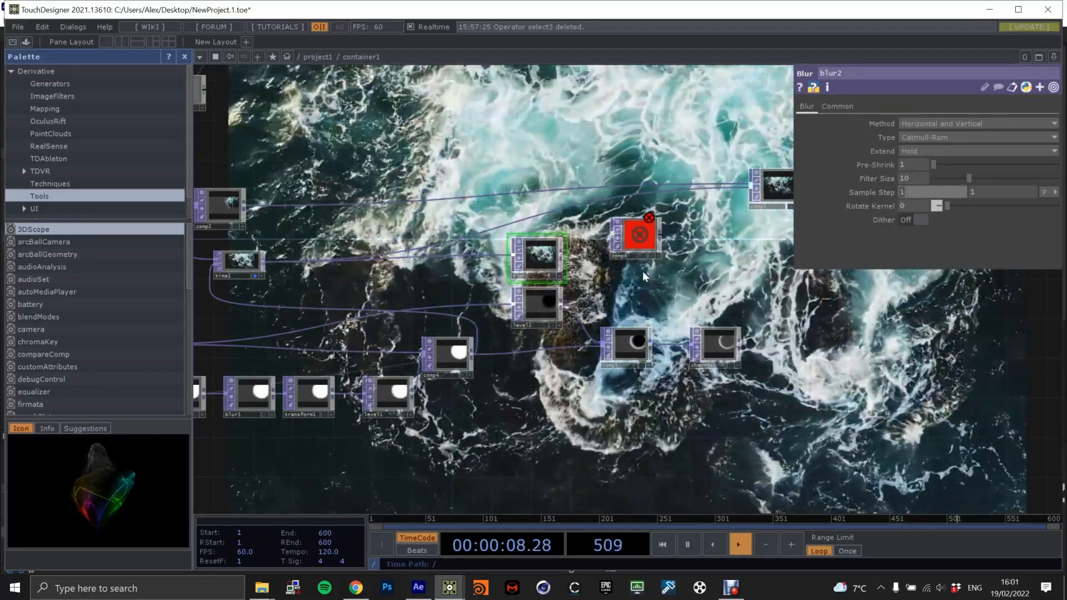
Line comp6 up with blur2 and connect blur2's output to comp6.
drag(640, 238, 650, 257)
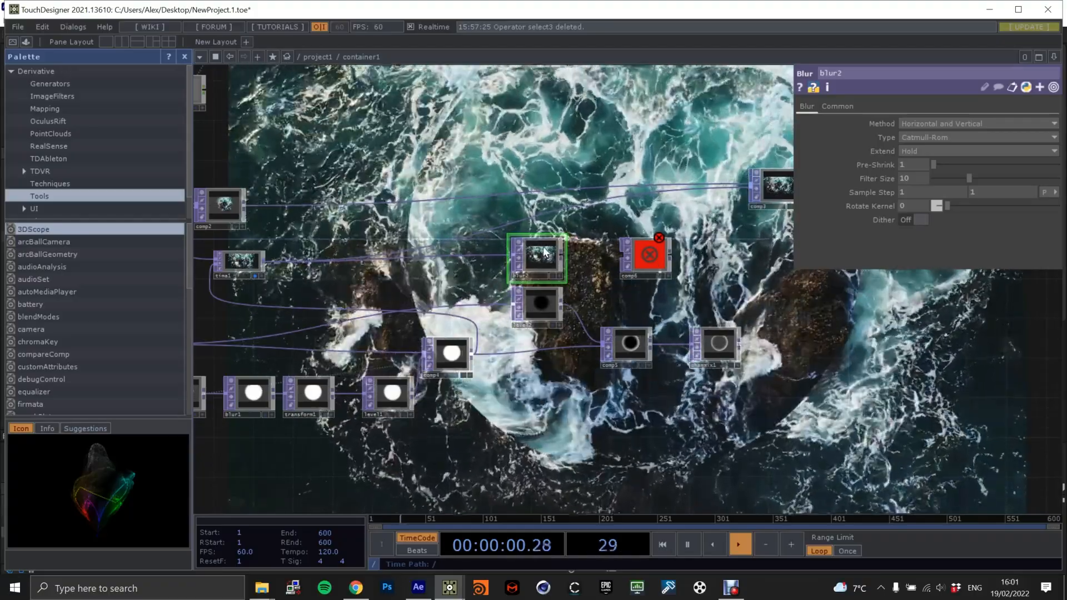
scroll(569, 253, down, 2)
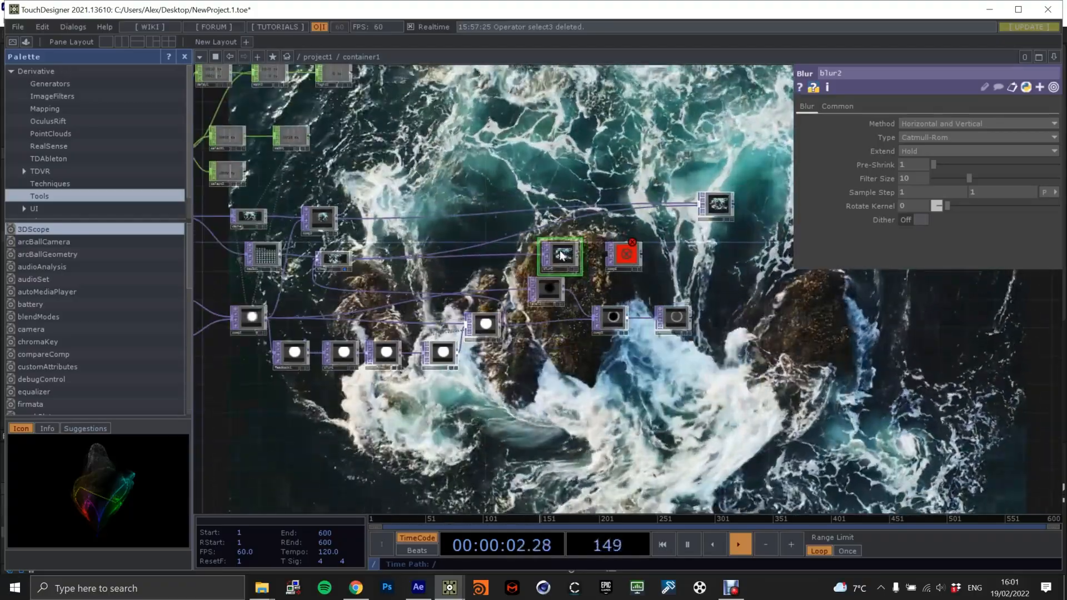
scroll(578, 259, up, 2)
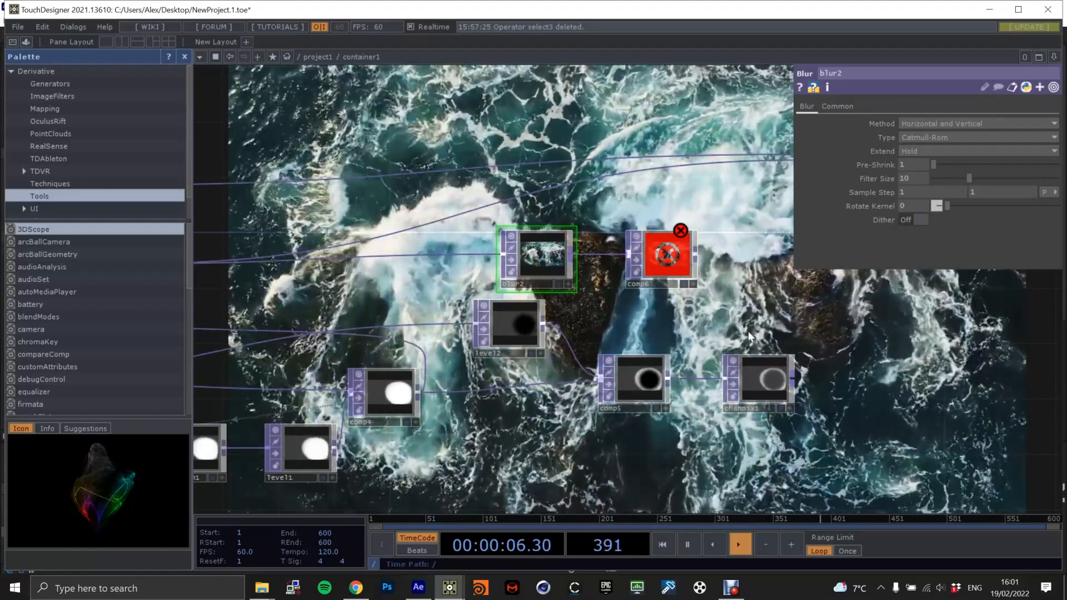
Connect chanmix1's output to comp6 and display comp6's result in the network background.
scroll(509, 289, down, 3)
click(694, 237)
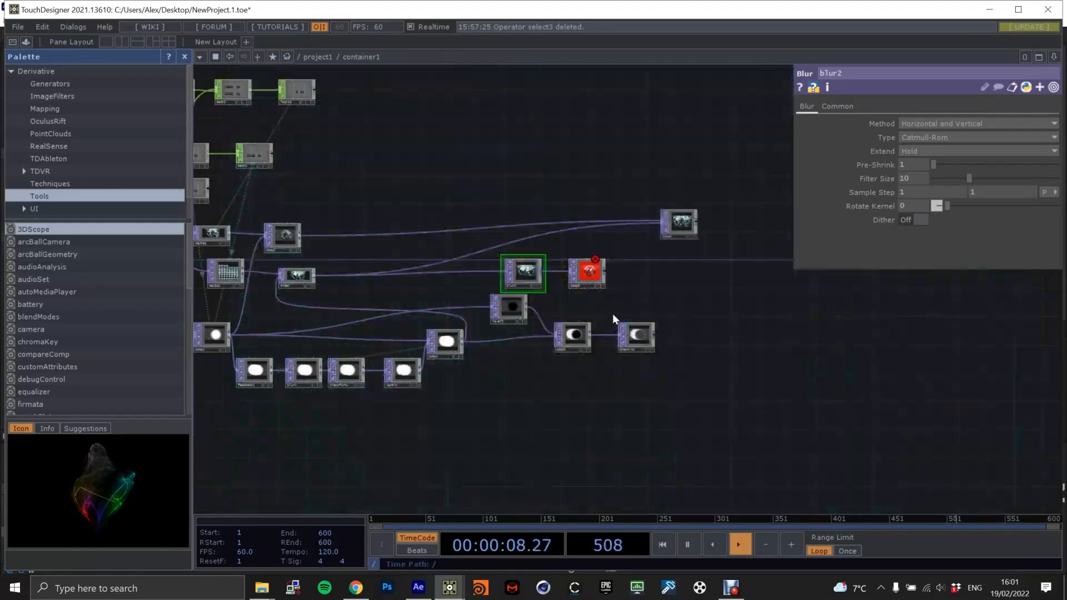
scroll(612, 314, up, 3)
drag(696, 356, 539, 250)
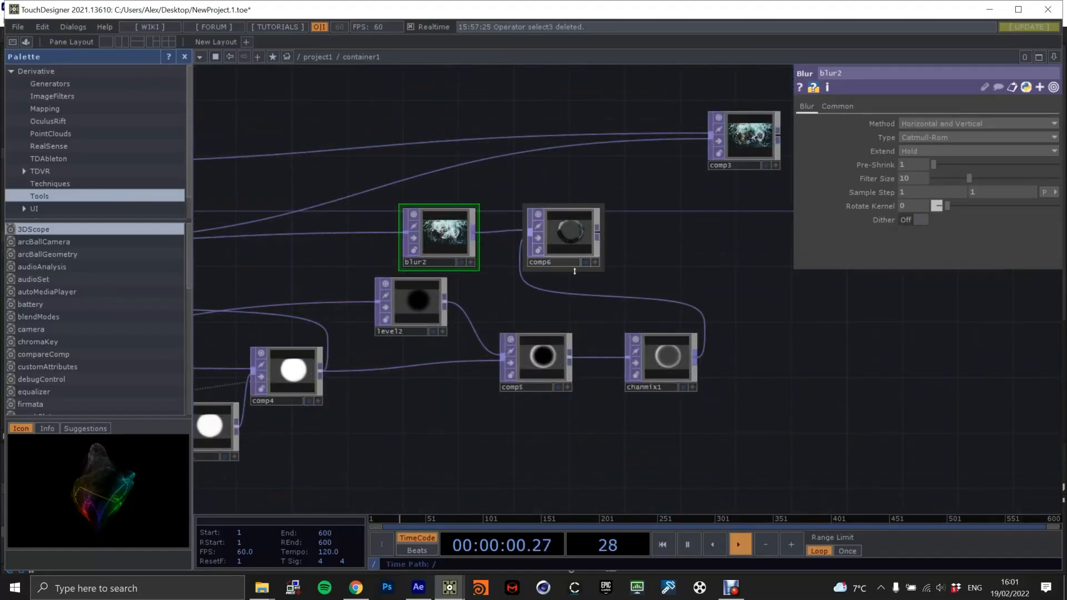
click(585, 261)
Tidy the network by aligning comp2 above tima1 and moving comp3 closer, above the blur2 and comp6 pair.
scroll(617, 247, down, 3)
drag(656, 255, 678, 295)
drag(371, 241, 478, 236)
drag(347, 279, 348, 249)
drag(330, 211, 380, 161)
drag(351, 242, 380, 222)
drag(636, 229, 514, 257)
drag(749, 238, 590, 191)
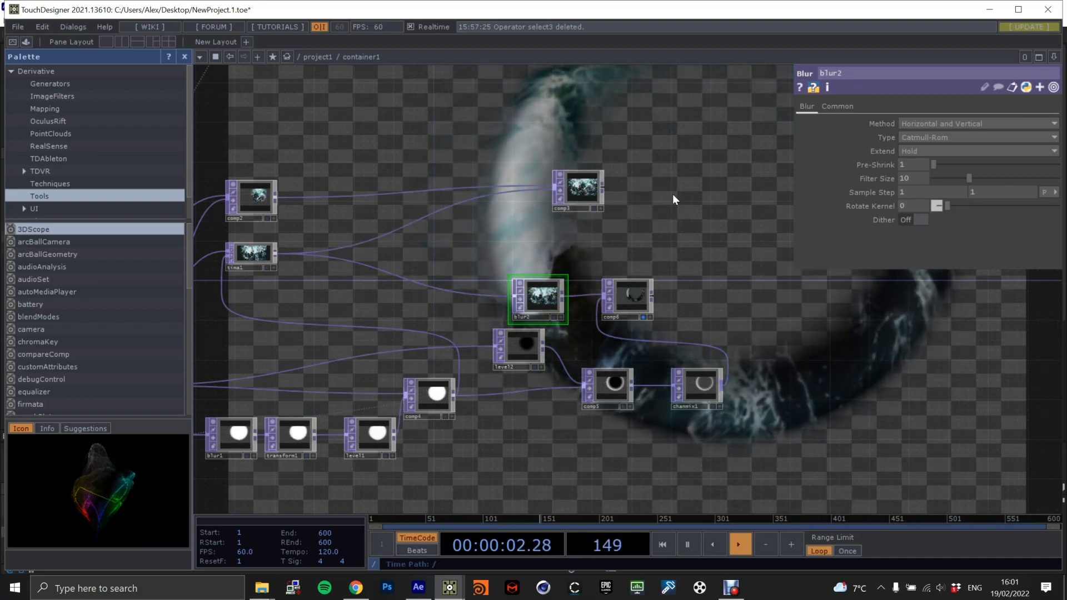
Add a Composite TOP beside comp3 and set its operation to Atop.
key(Tab)
text(compo)
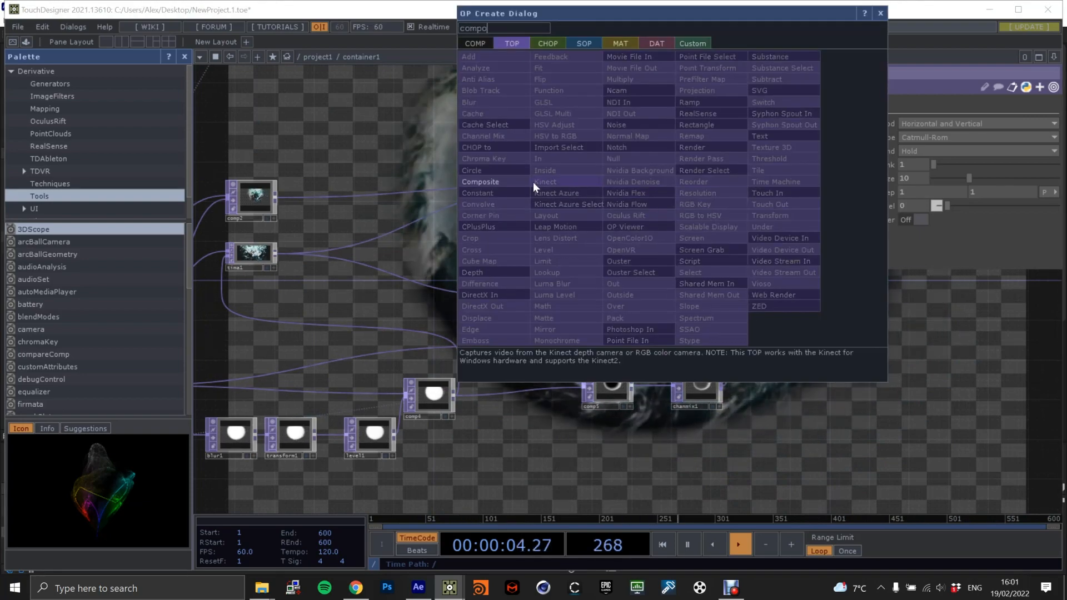
click(528, 182)
click(674, 211)
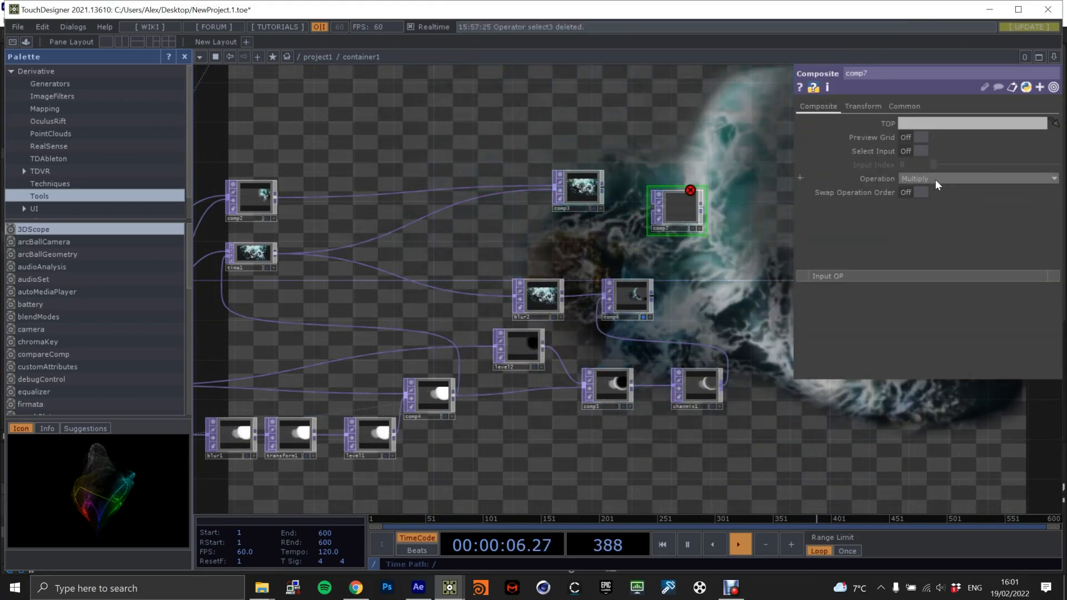
click(934, 179)
click(925, 200)
Connect comp6 and comp3, in that order, to comp7 and display comp7 in the background instead of comp6.
drag(668, 282, 653, 210)
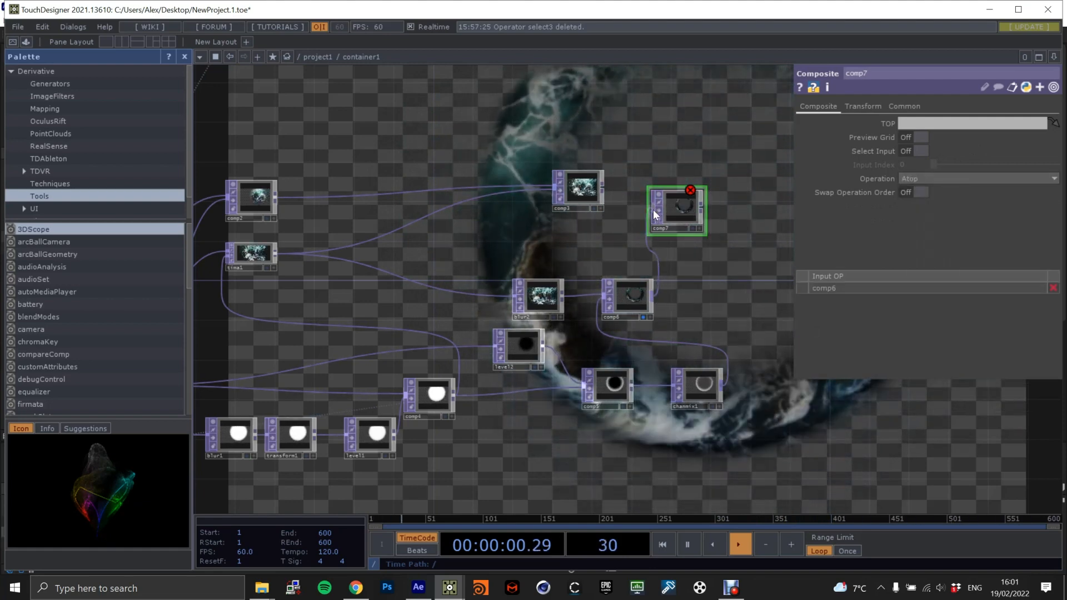
drag(604, 188, 660, 215)
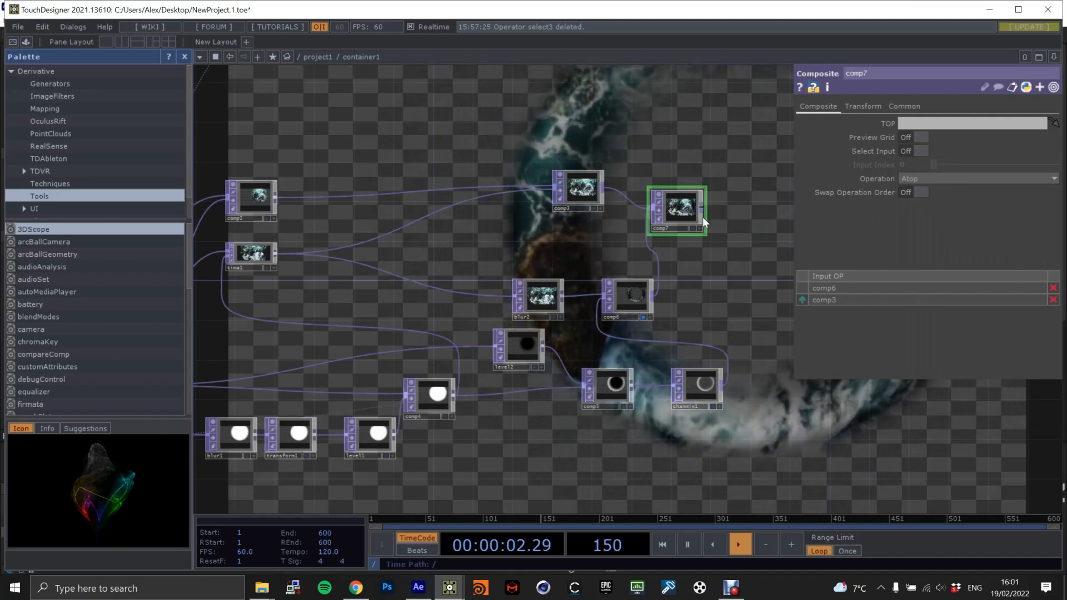
click(643, 317)
click(692, 228)
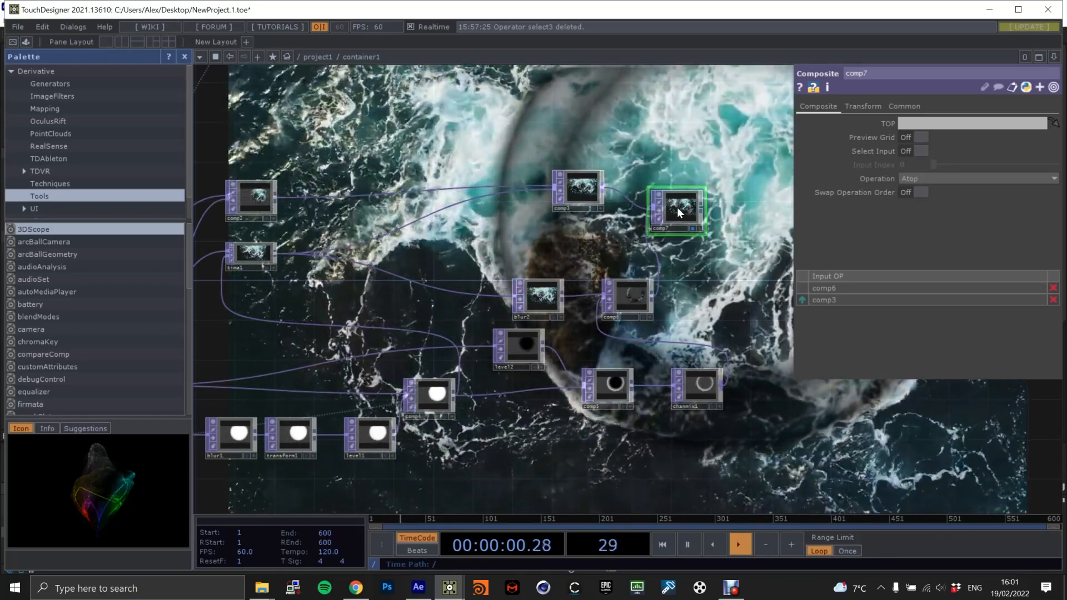
Set comp7's operation to Over and comp6's operation to Atop.
click(911, 178)
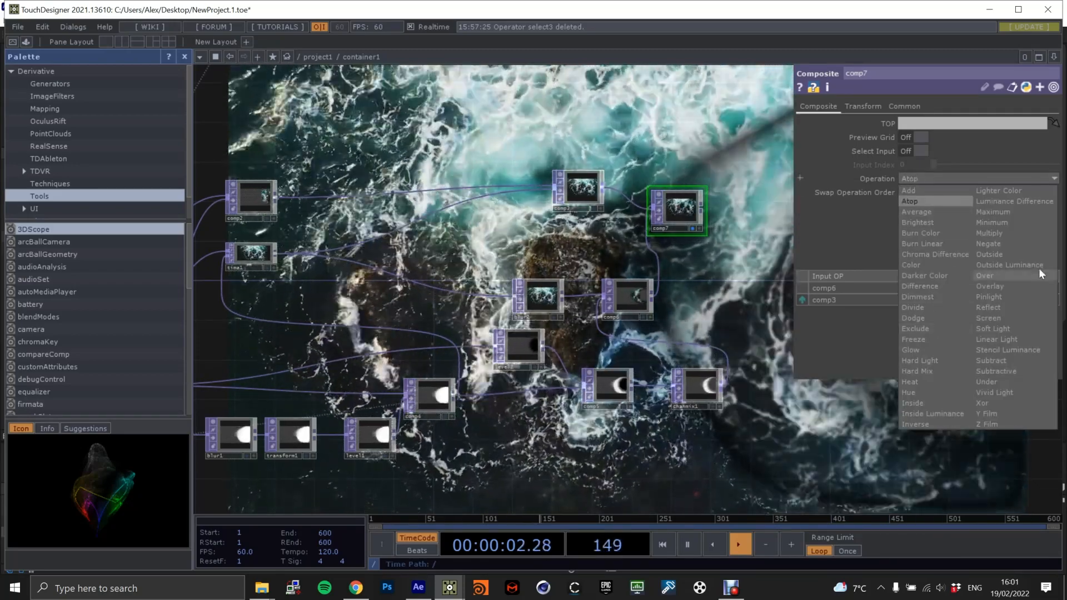
click(994, 276)
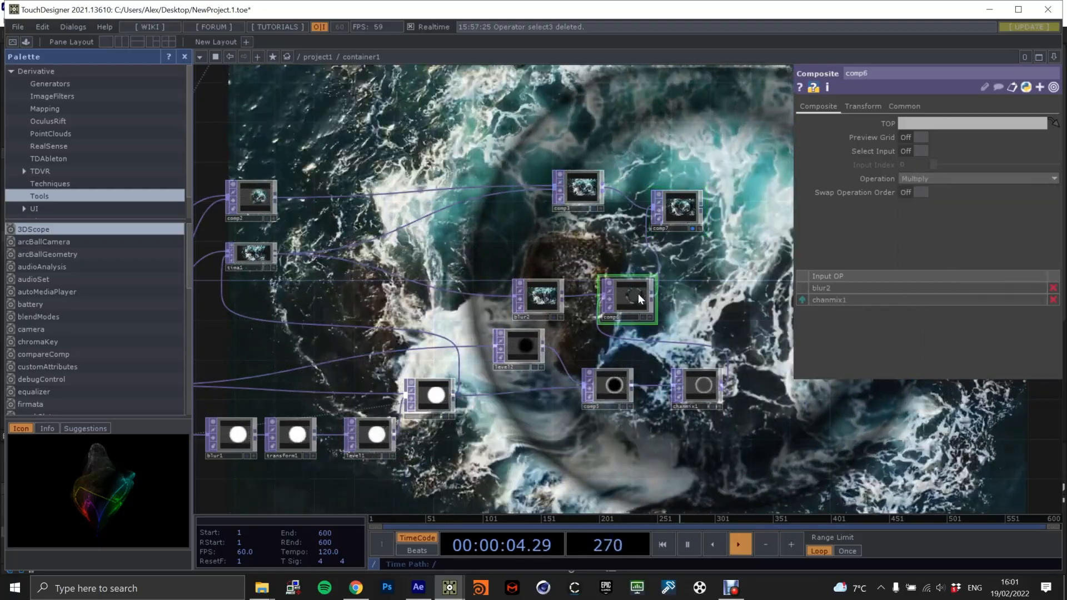
click(620, 301)
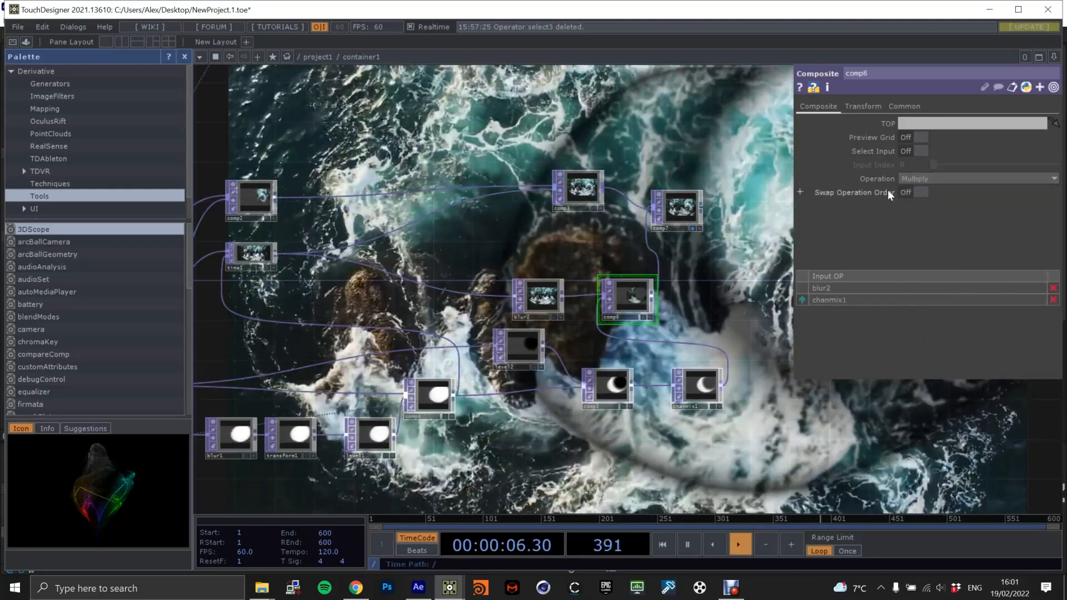
click(909, 177)
click(922, 201)
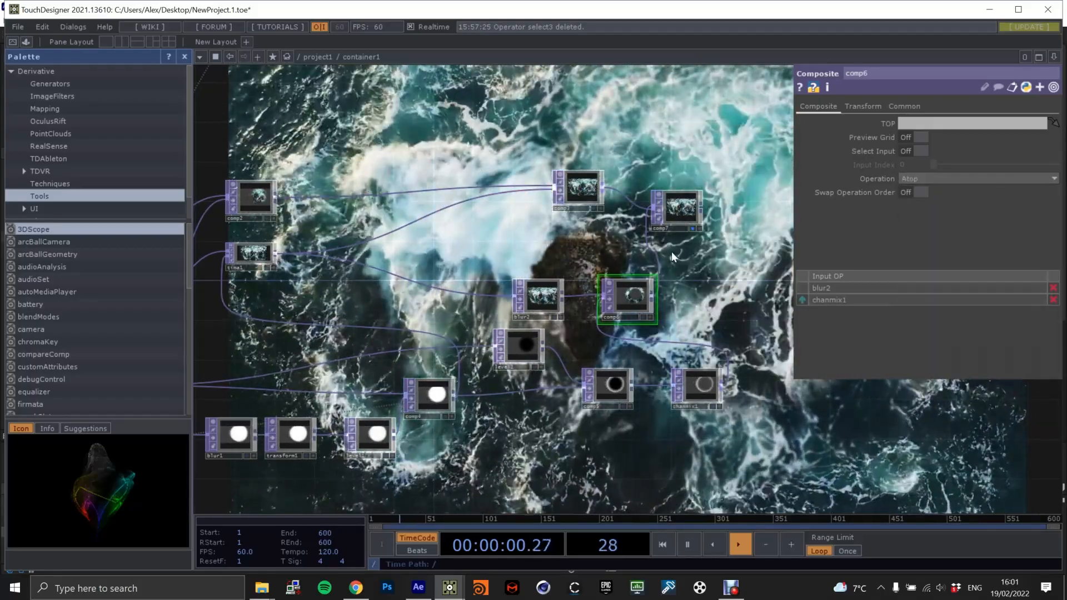
Set blur2's sample step to 2 and its filter size to 7.
click(529, 289)
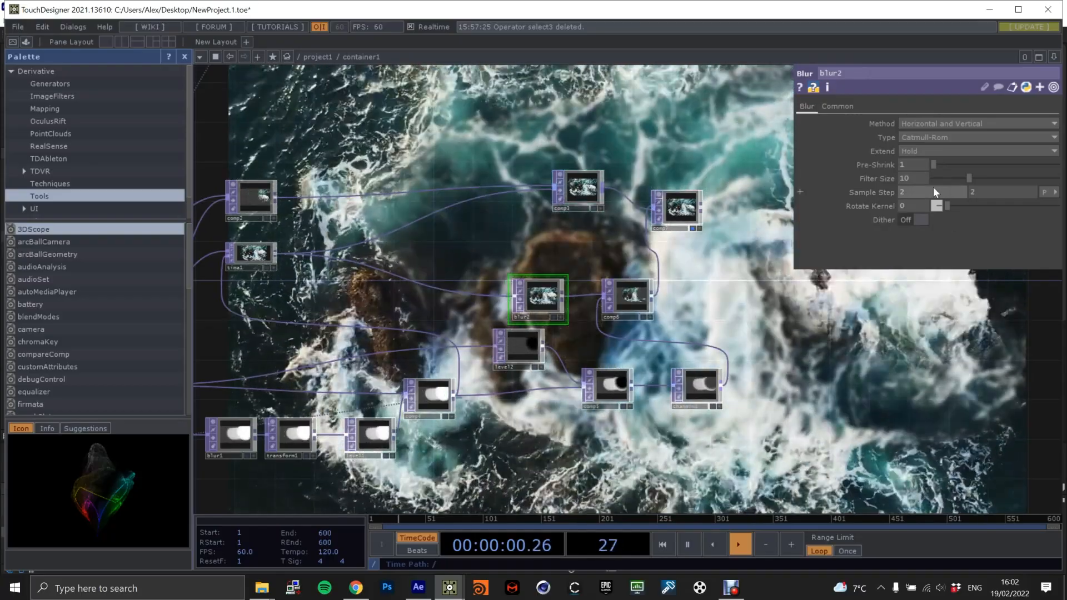
click(907, 178)
text(7)
key(Return)
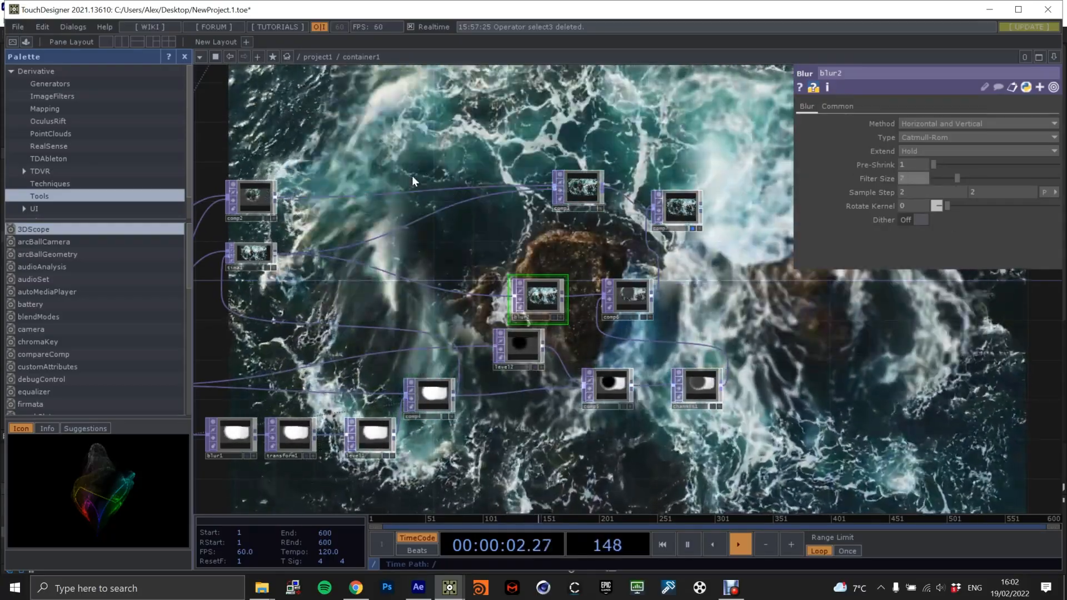
Enlarge circle1 by setting its resolution width expression to 1024 * 1.5.
scroll(388, 245, down, 3)
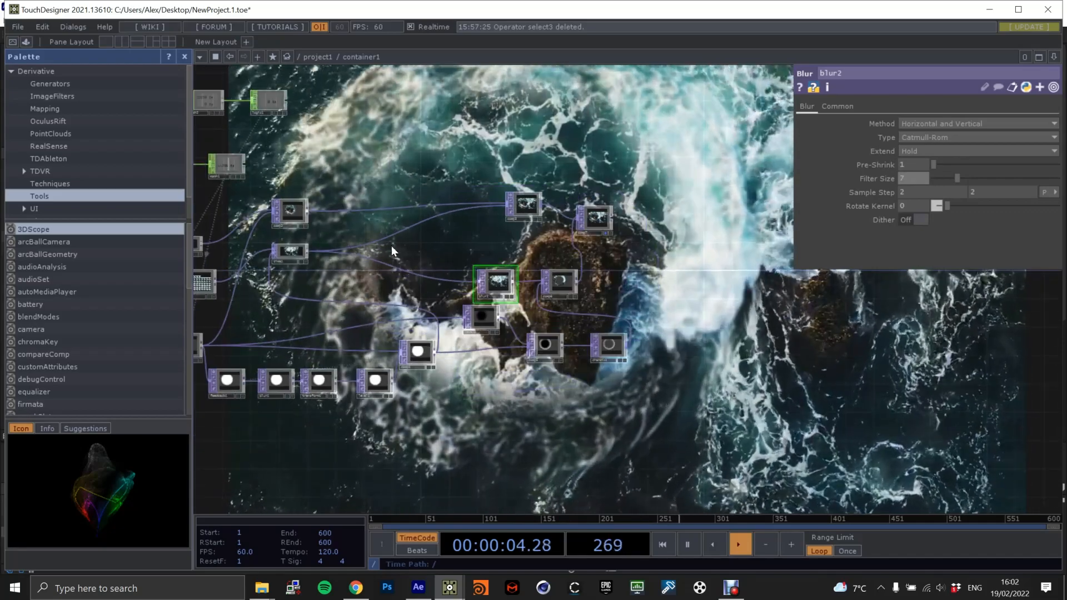
drag(388, 245, 608, 221)
click(311, 291)
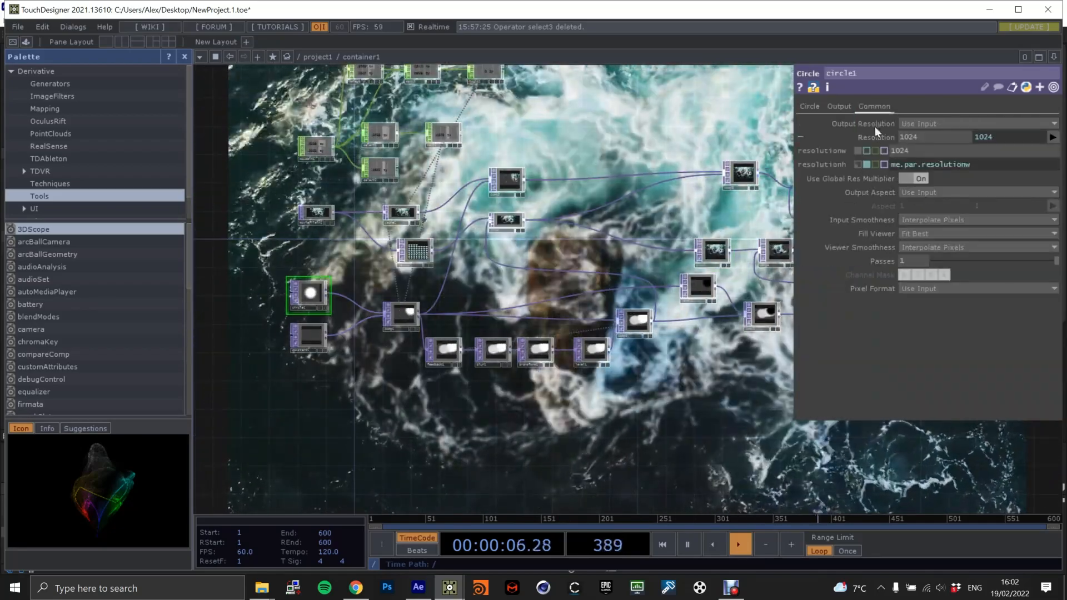
click(916, 148)
text(* 1.5)
key(Return)
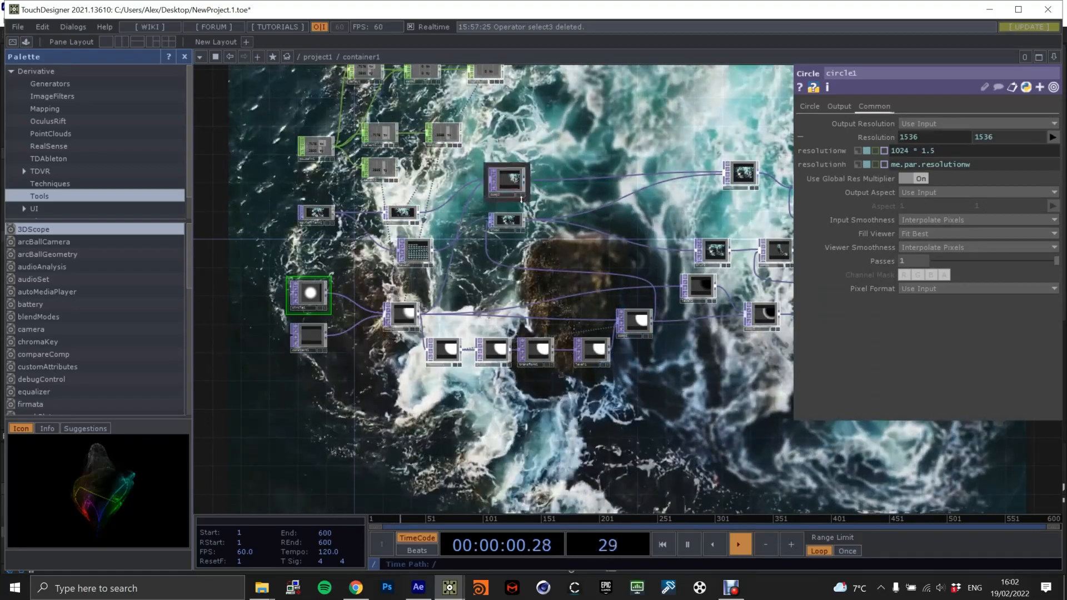
Add a Null TOP in the empty space after comp7.
drag(774, 197, 648, 291)
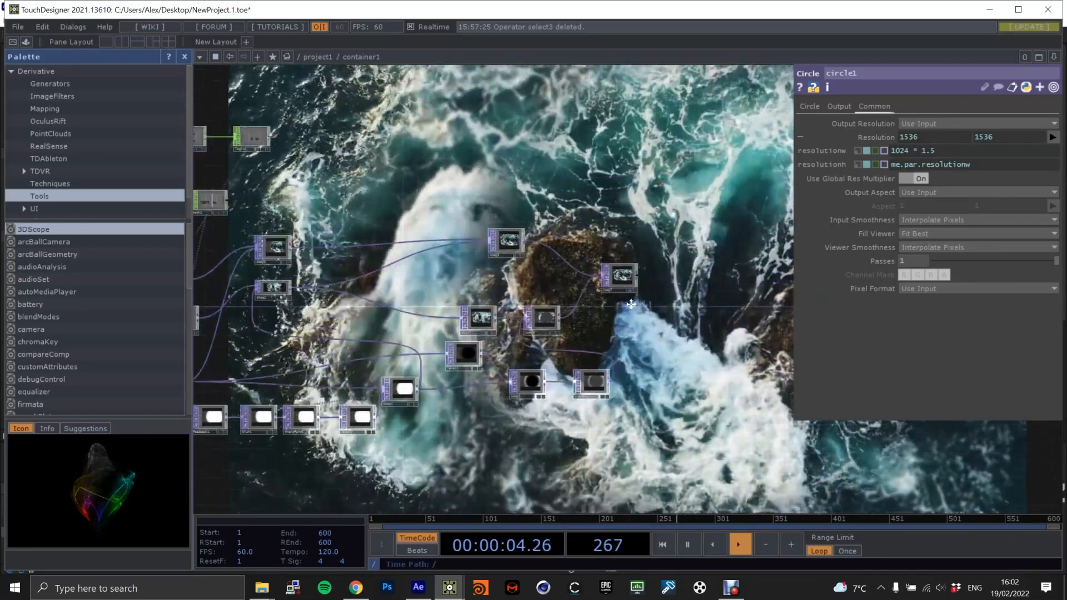
key(Tab)
text(nu)
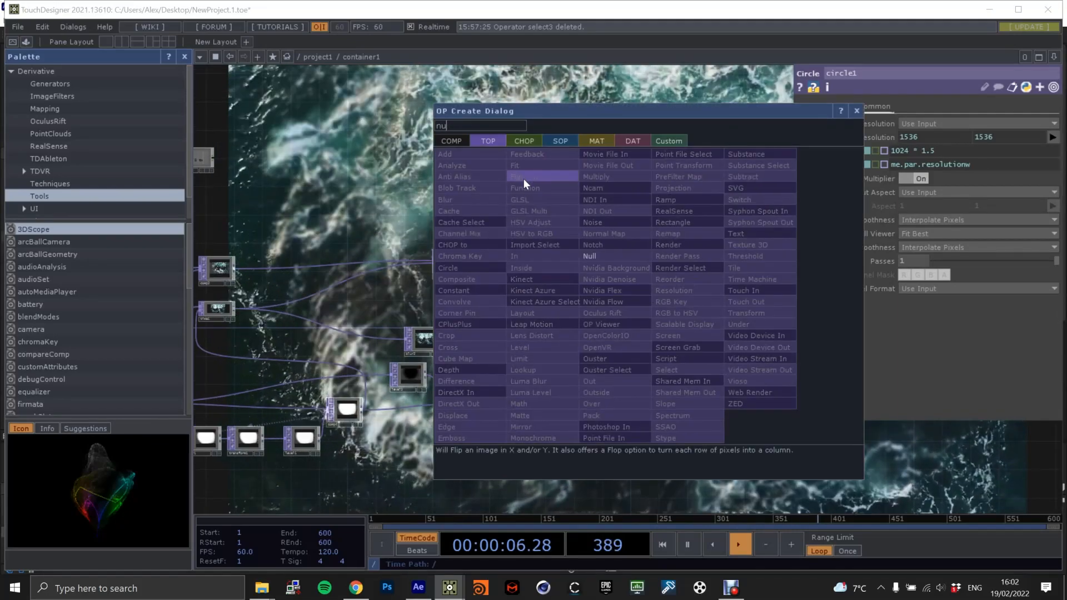
click(604, 255)
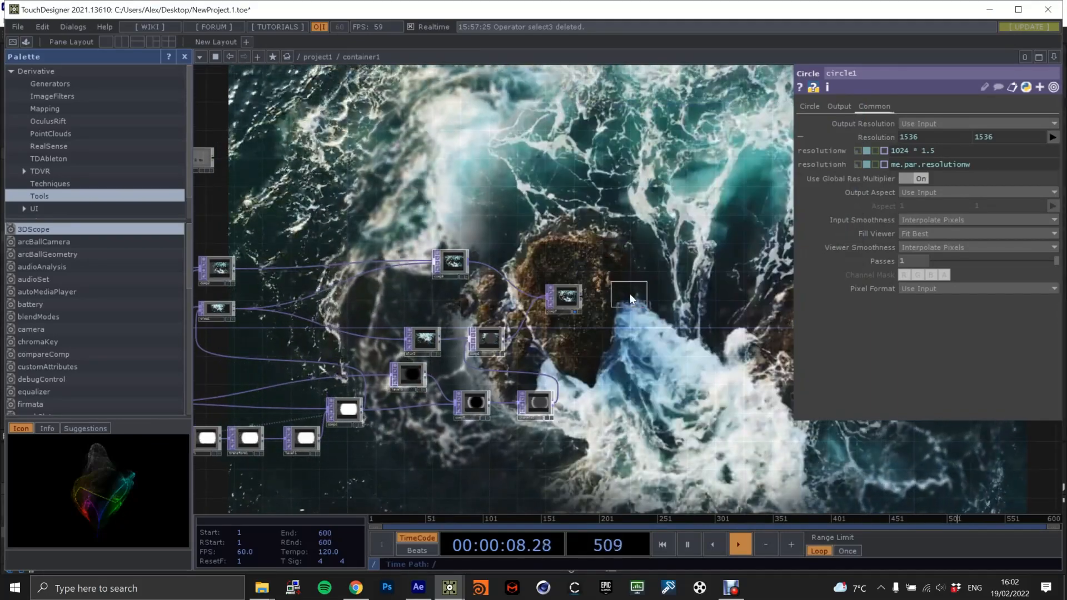
click(628, 295)
Rename the new Null TOP to OUT and connect comp7's output to it.
scroll(601, 289, up, 5)
click(636, 332)
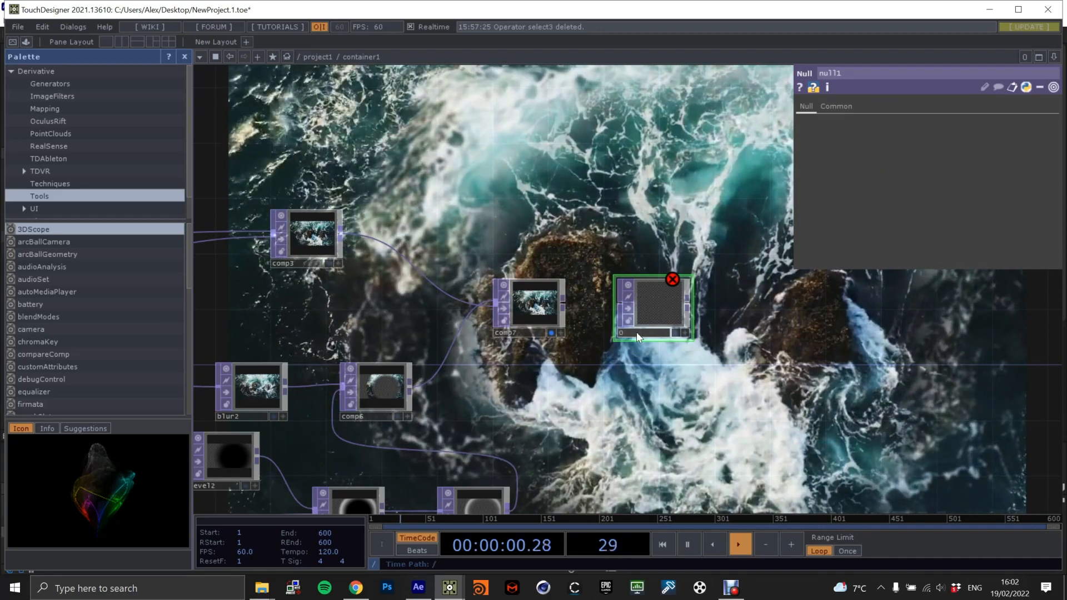
text(OUT)
key(Return)
drag(564, 303, 628, 307)
scroll(603, 328, up, 3)
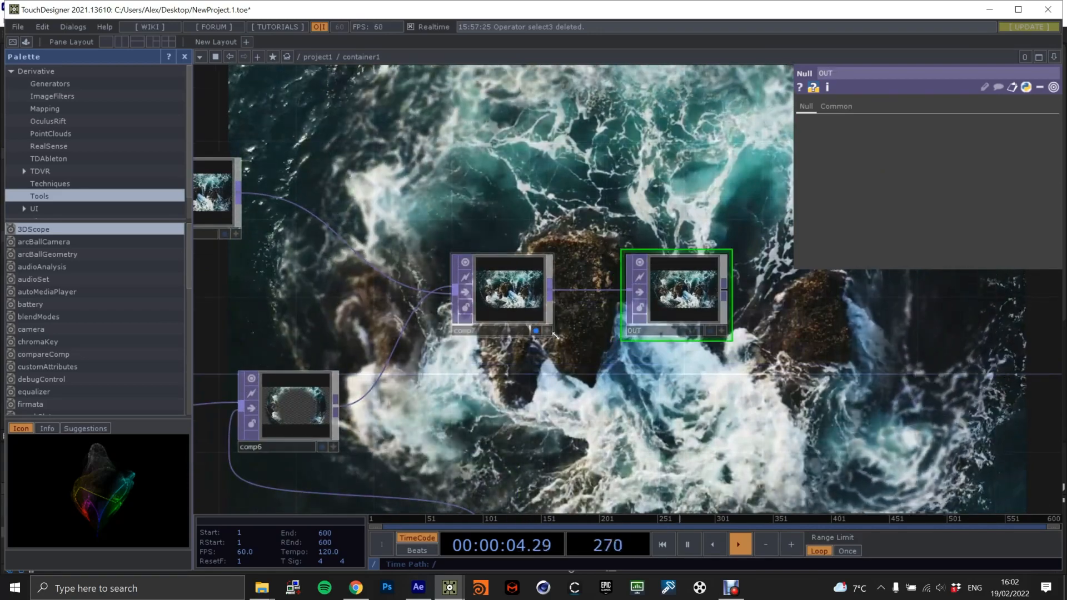
Duplicate moviefilein1 and place the copy directly below the original.
scroll(561, 339, down, 8)
drag(274, 284, 522, 285)
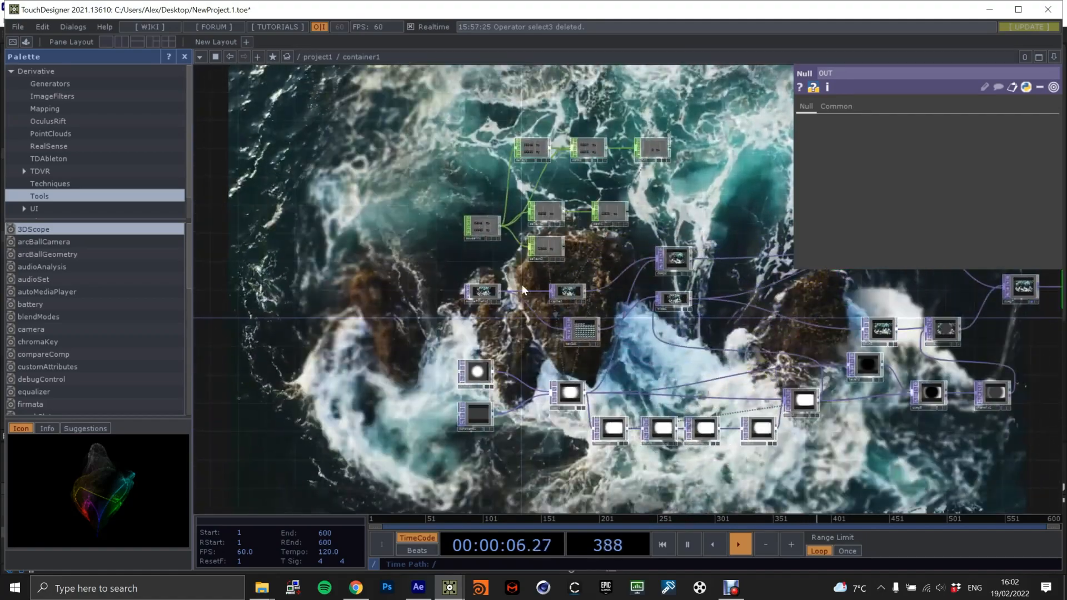
scroll(520, 285, up, 5)
click(451, 282)
key(ctrl+c)
key(ctrl+v)
scroll(641, 362, down, 4)
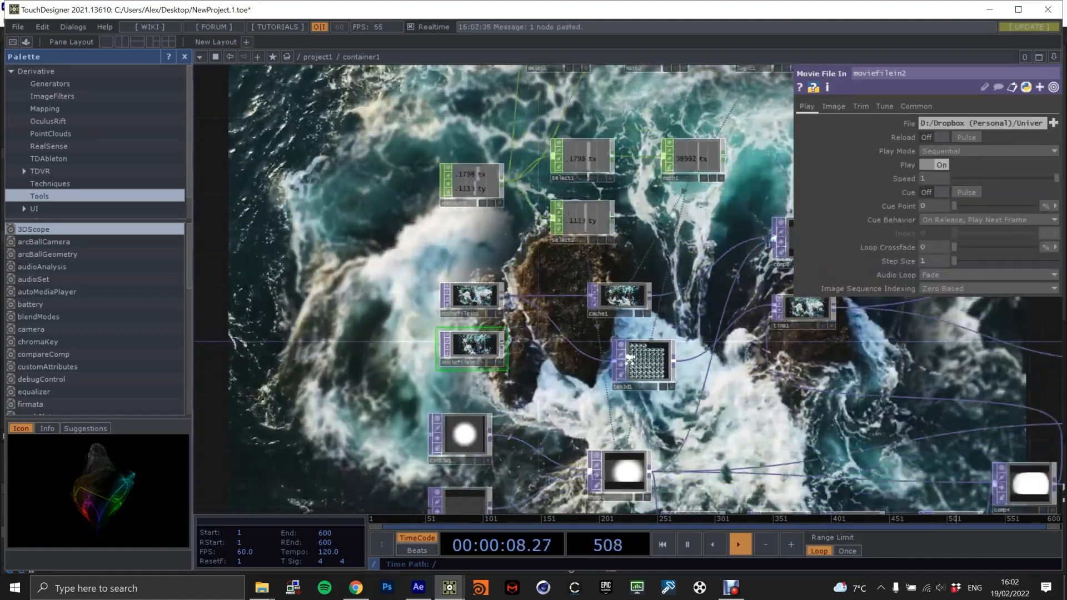
Turn off comp7's background display and move both Movie File In nodes farther away from cache1.
drag(729, 360, 334, 357)
scroll(692, 328, up, 3)
click(698, 333)
scroll(685, 361, down, 3)
drag(208, 358, 498, 344)
scroll(496, 342, up, 3)
drag(426, 300, 386, 292)
drag(420, 352, 381, 350)
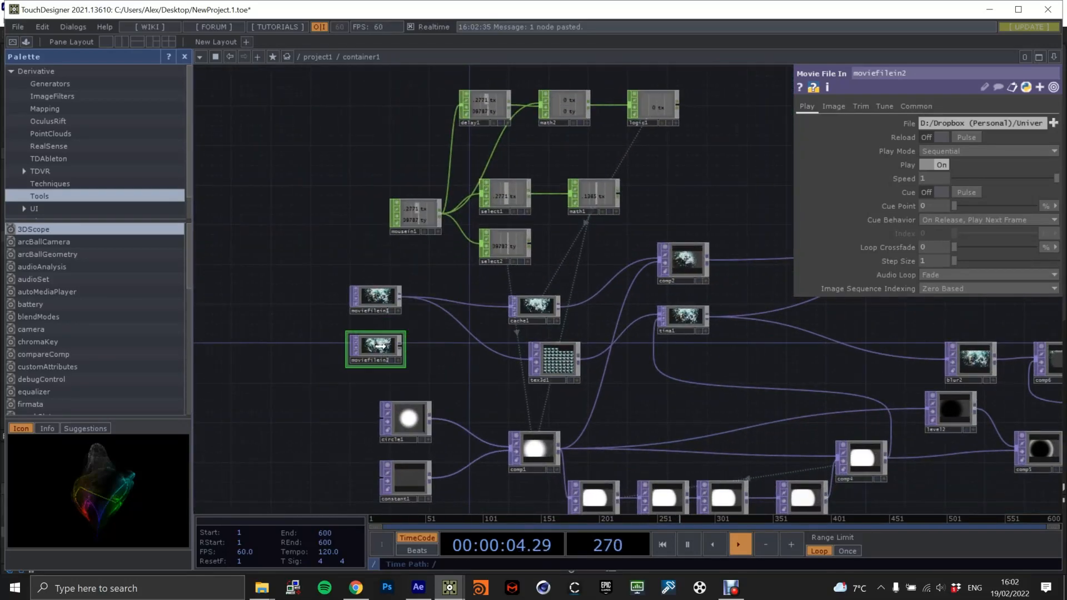
Load AmmilHill_2021_LunaIkuta.mp4 from the NFT video artworks folder into moviefilein2.
scroll(365, 342, up, 3)
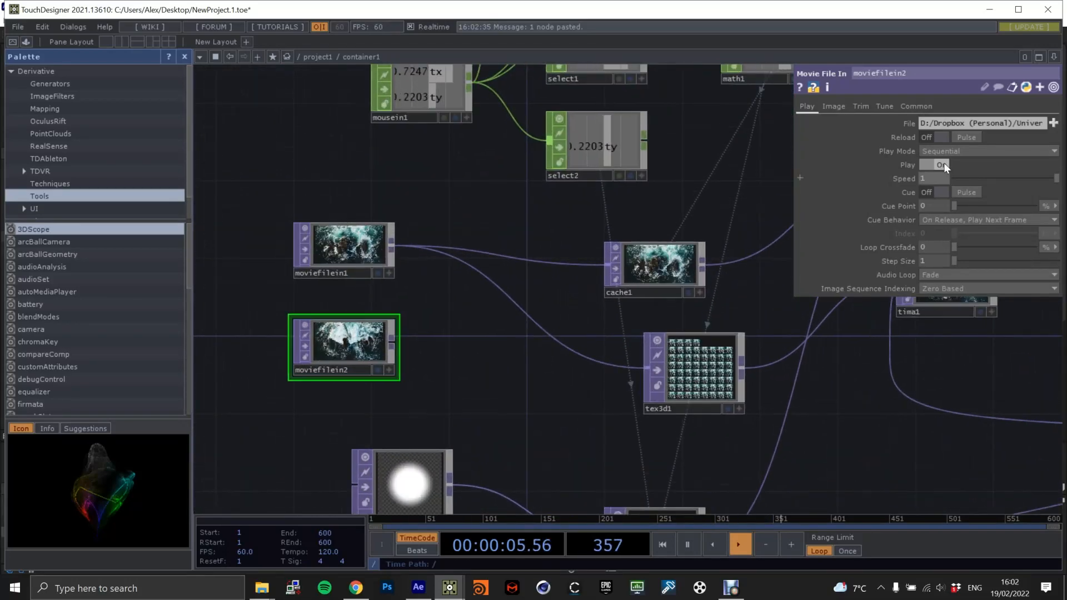
click(1053, 123)
scroll(153, 173, up, 2)
scroll(145, 170, up, 3)
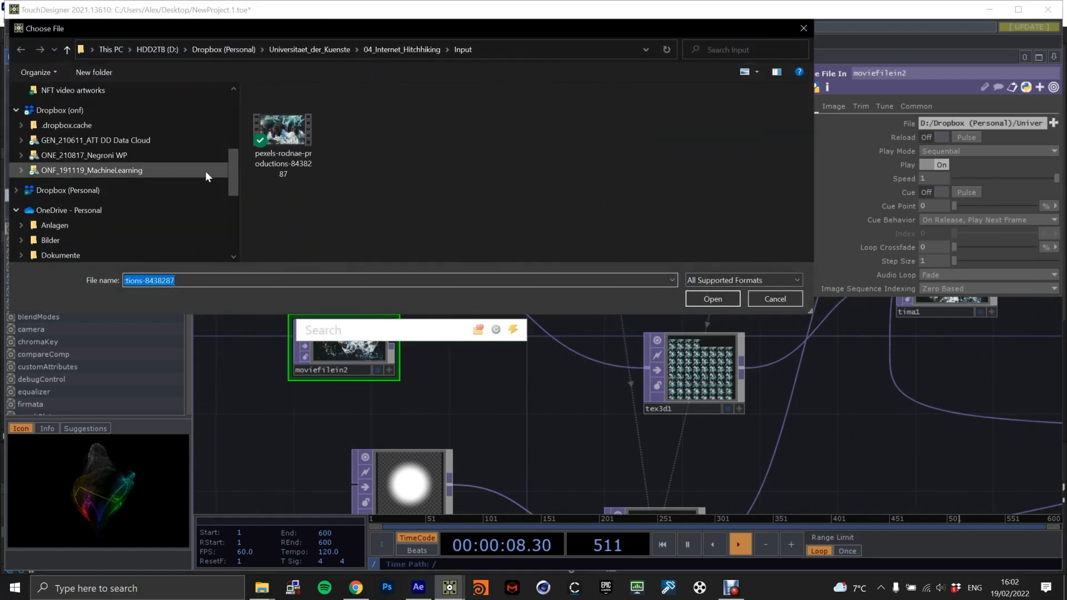
click(121, 151)
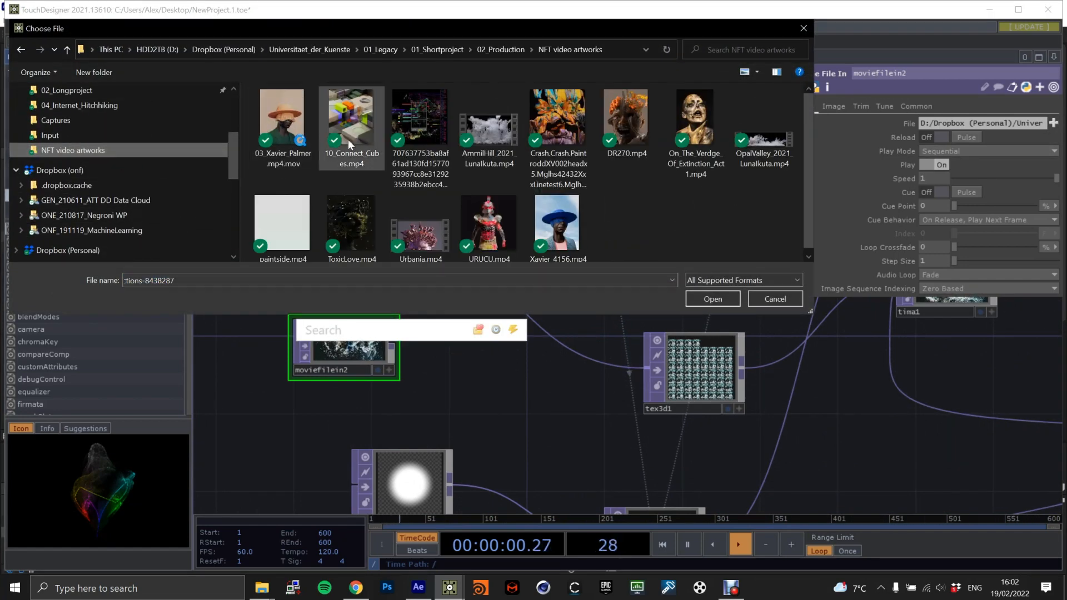
double_click(481, 126)
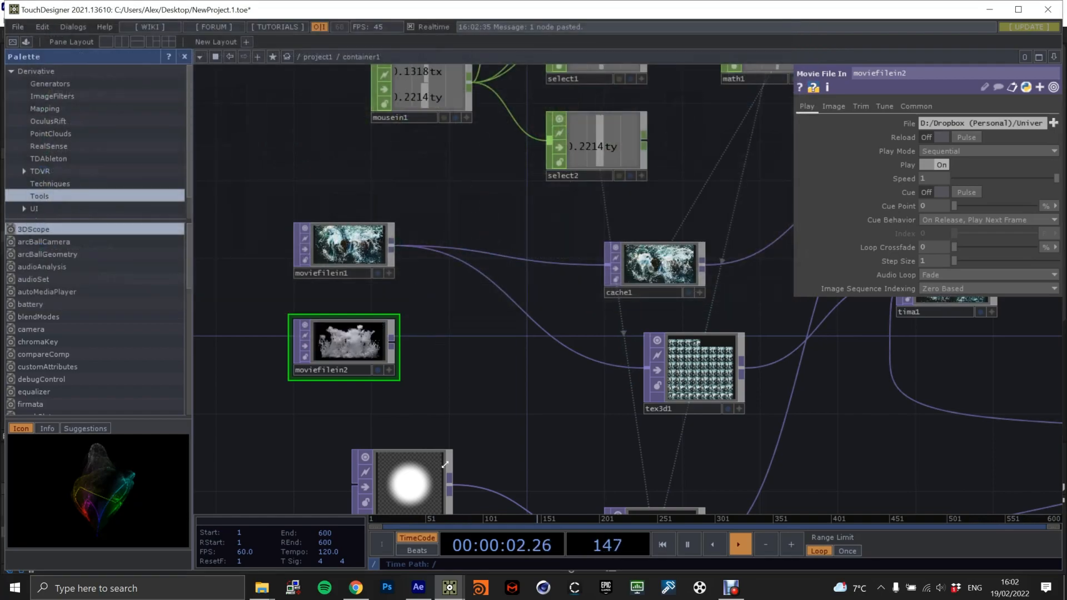
Switch to Chrome and browse the lunaikuta Instagram profile's grid of transparent plant artworks.
click(356, 588)
scroll(366, 182, up, 20)
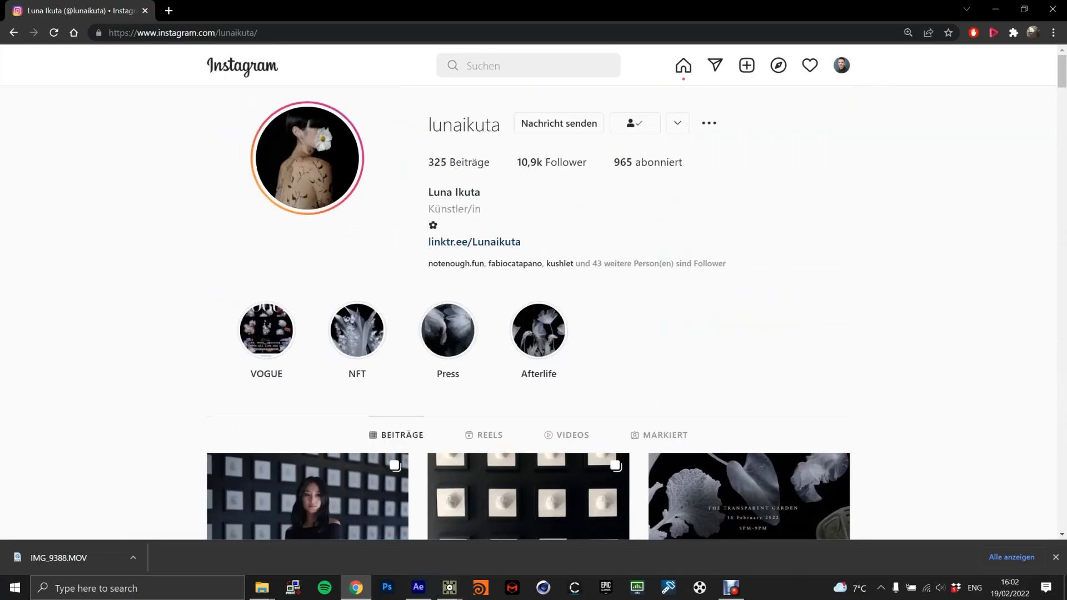
scroll(689, 225, down, 6)
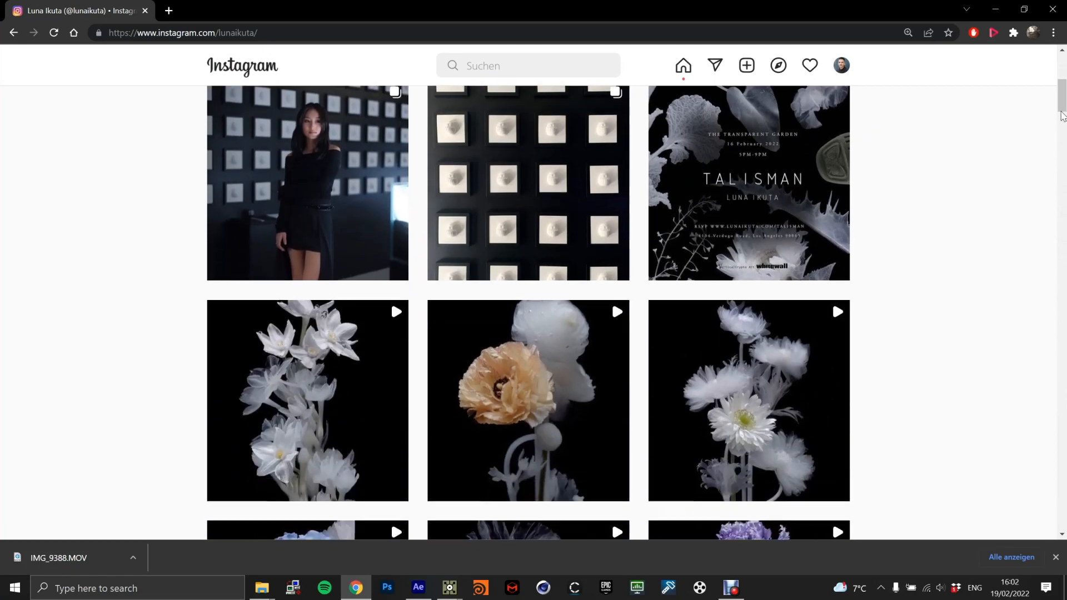
drag(1063, 102, 1049, 465)
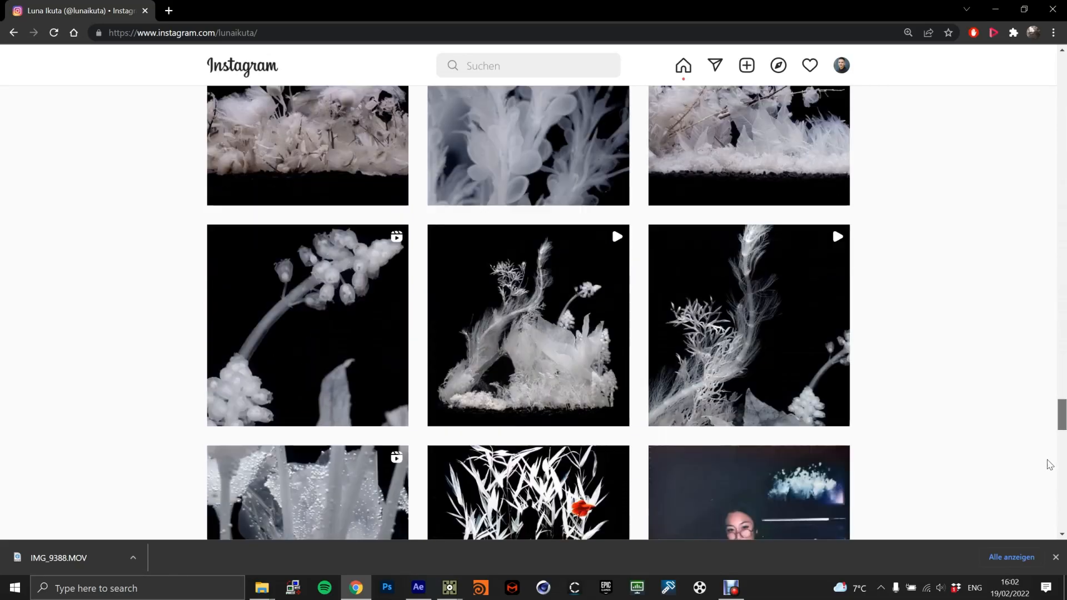
scroll(874, 269, up, 3)
View the Opal Valley post and the white flower garden post from the profile grid, closing each one.
click(742, 207)
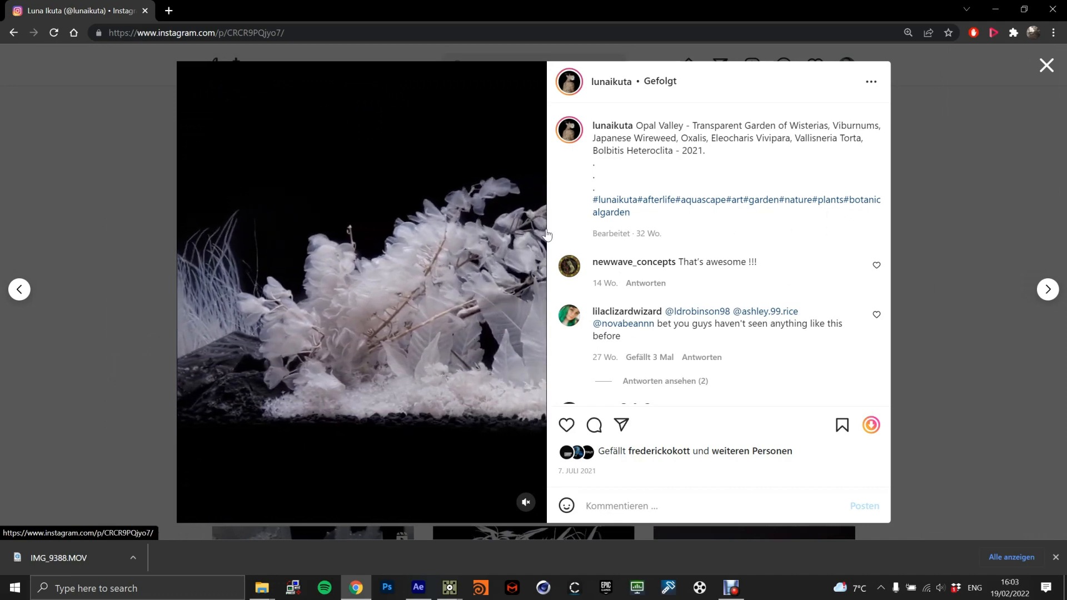
click(930, 208)
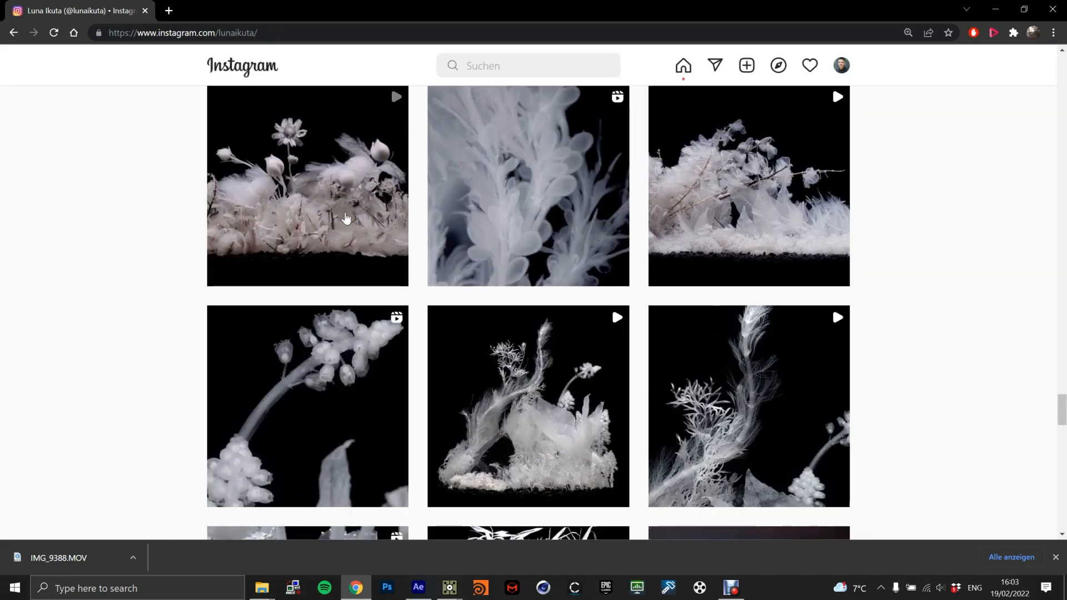
click(345, 217)
click(931, 187)
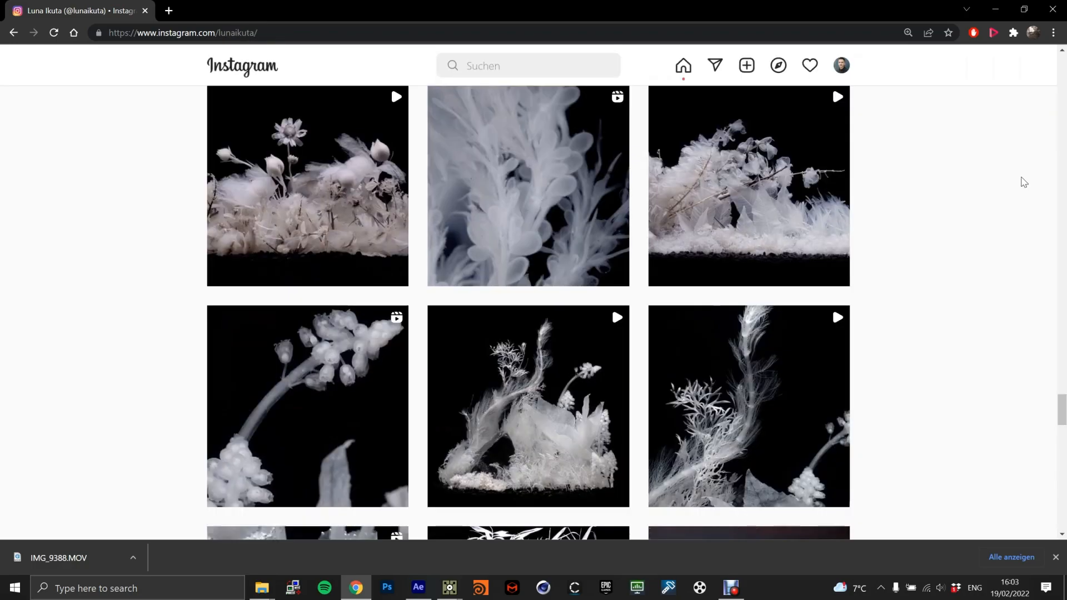
Switch back to TouchDesigner and feed moviefilein2 into cache1 and tex3d1 in place of moviefilein1.
key(alt+Tab)
click(393, 340)
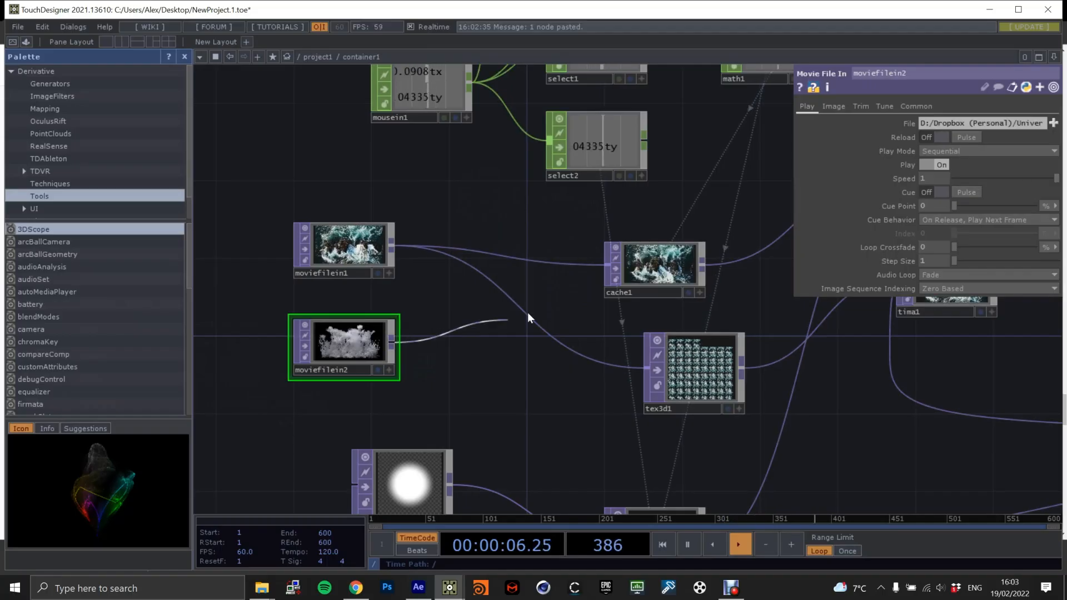
click(607, 261)
click(392, 345)
click(639, 365)
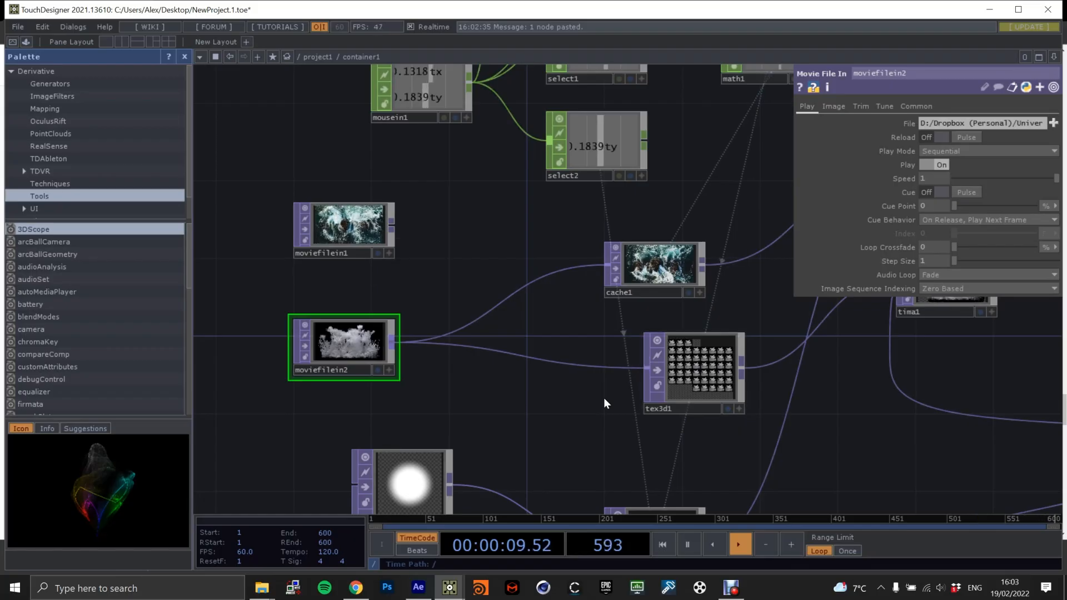
scroll(658, 264, down, 2)
click(658, 265)
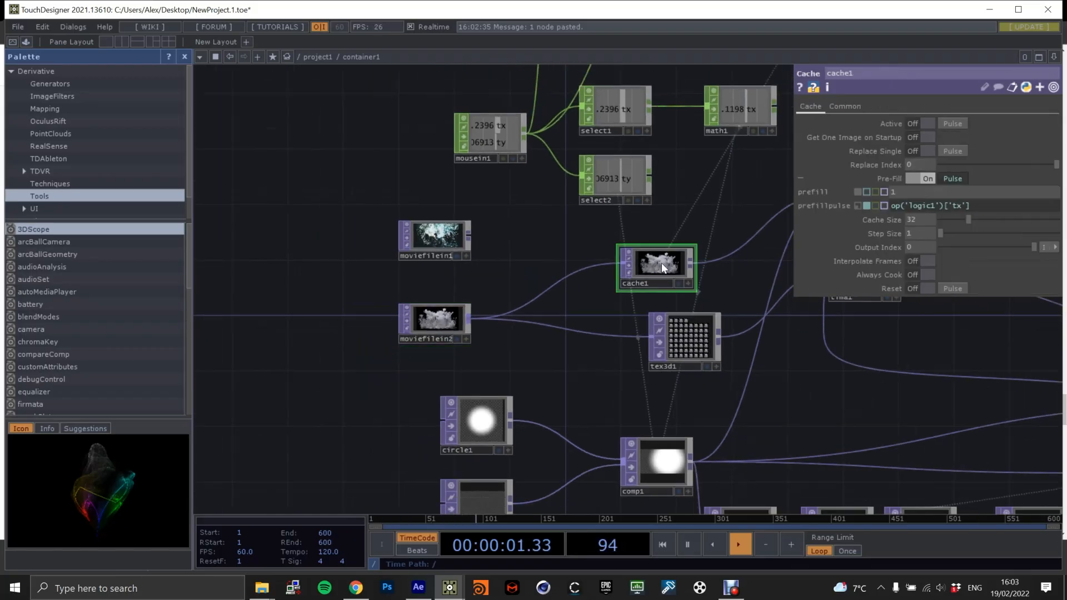
Show the final OUT node in the network background to check the new artwork, and turn its display off again.
scroll(590, 309, down, 5)
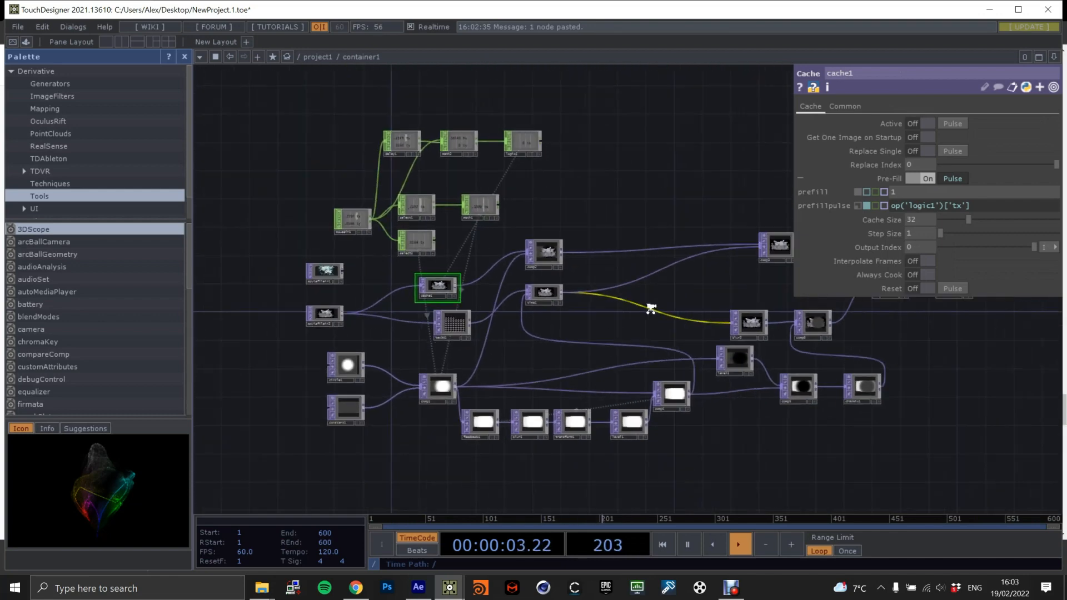
scroll(790, 302, up, 3)
click(812, 302)
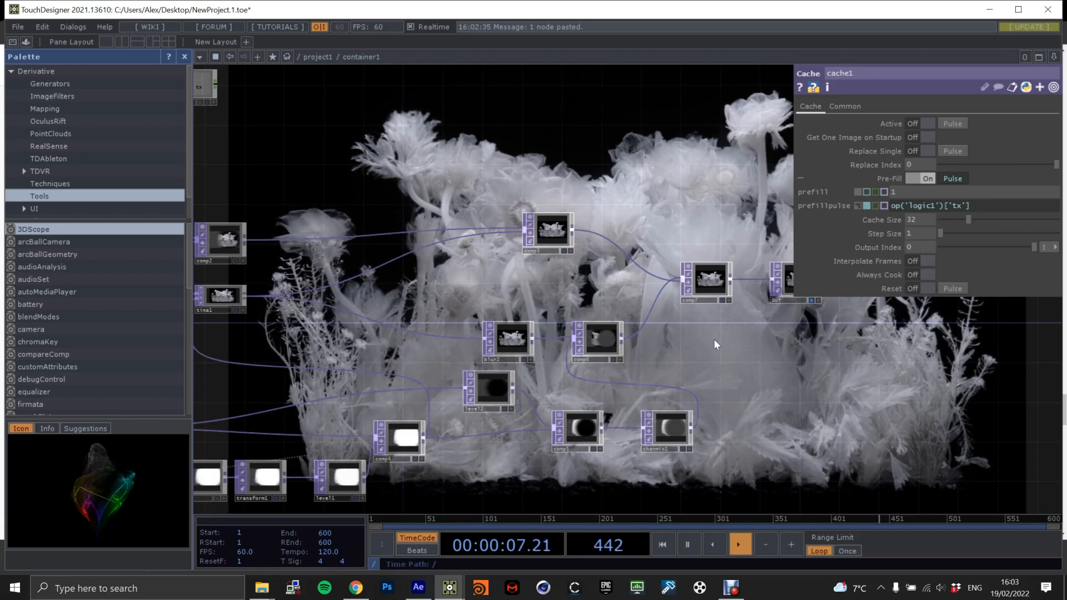
click(812, 301)
scroll(711, 334, down, 12)
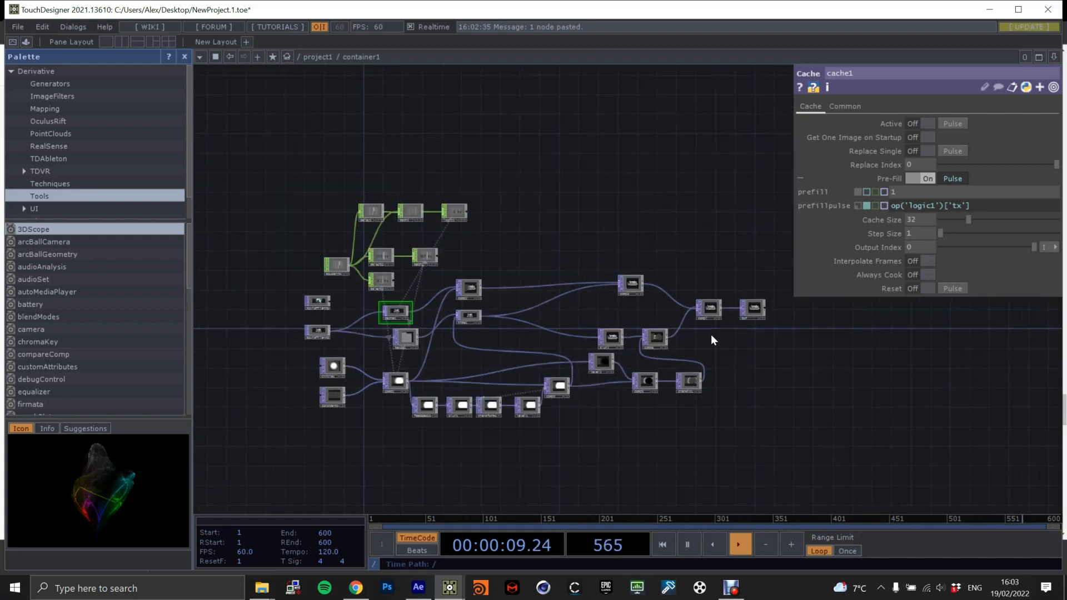
Leave container1 for the project1 level and add a Window COMP beside the container.
scroll(731, 320, down, 5)
drag(571, 308, 615, 255)
key(Tab)
click(190, 87)
text(win)
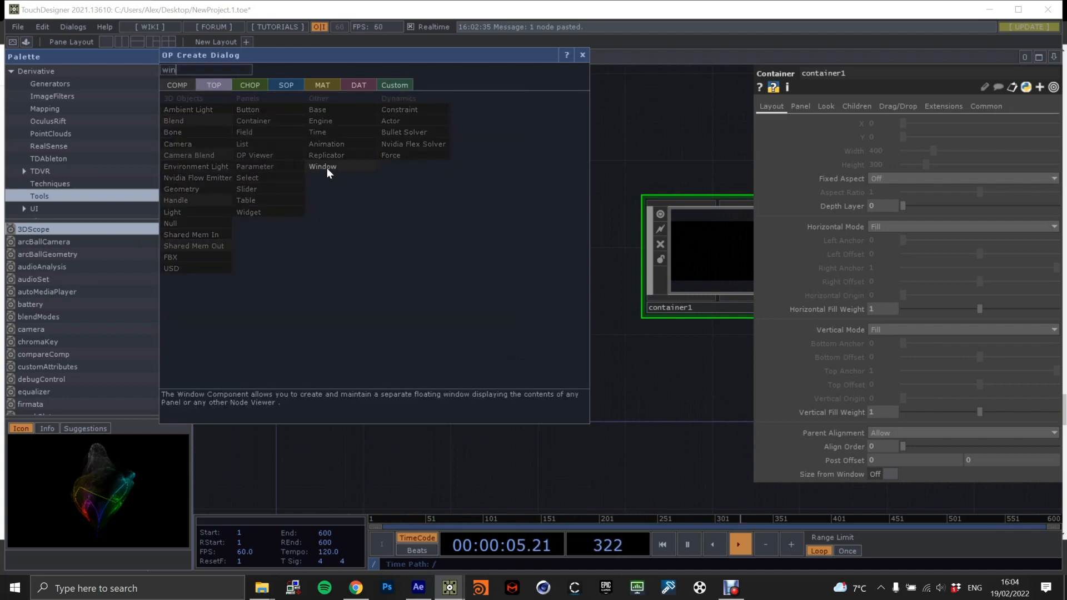
click(327, 168)
click(421, 256)
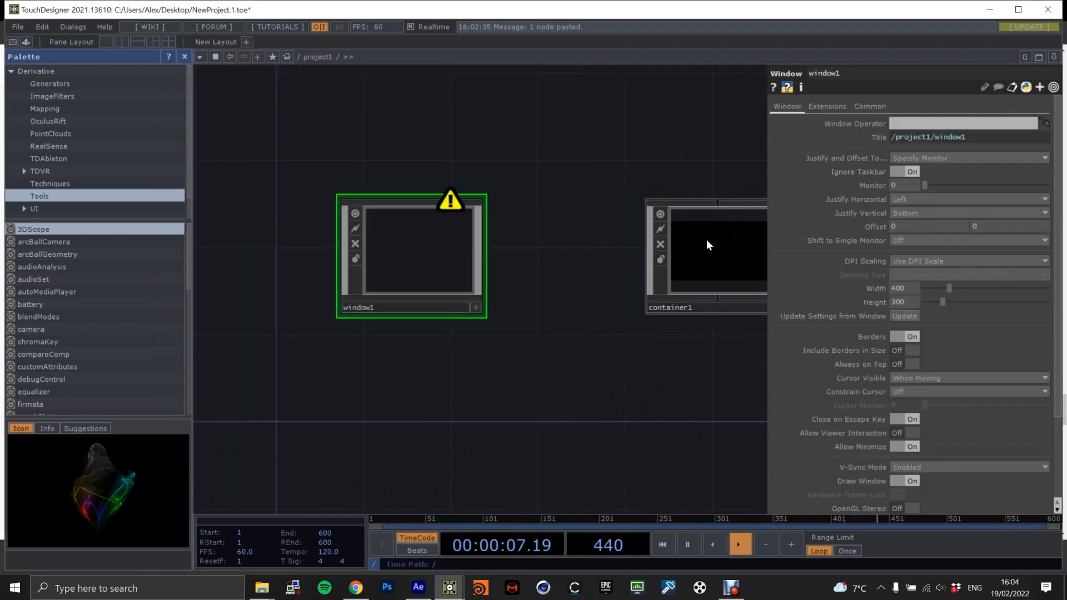
Assign container1 as window1's Window Operator, turn its Borders off and set Opening Size to Fill.
drag(740, 238, 925, 124)
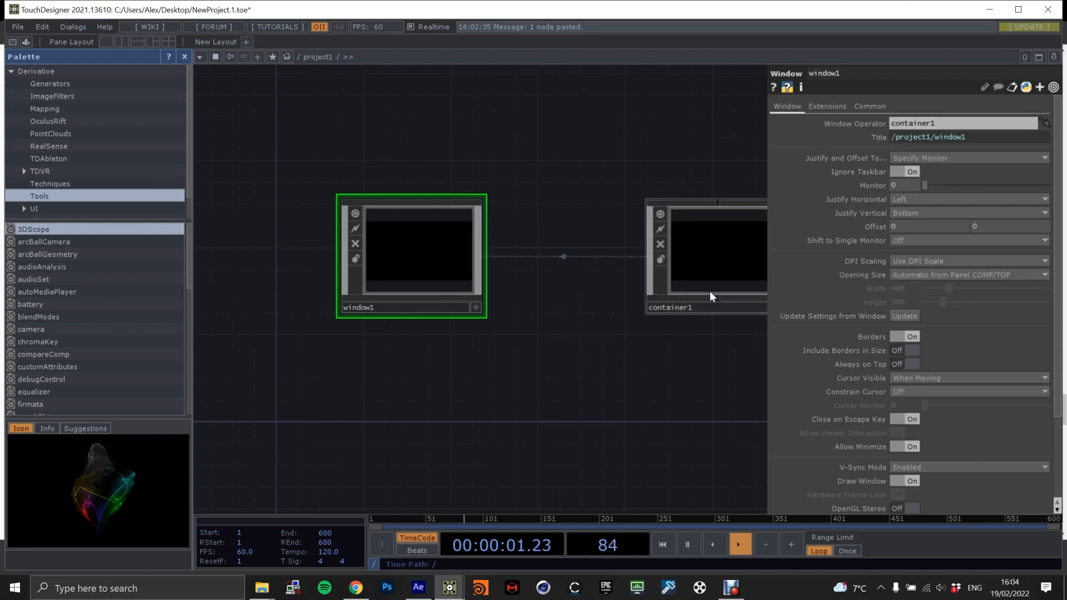
click(909, 337)
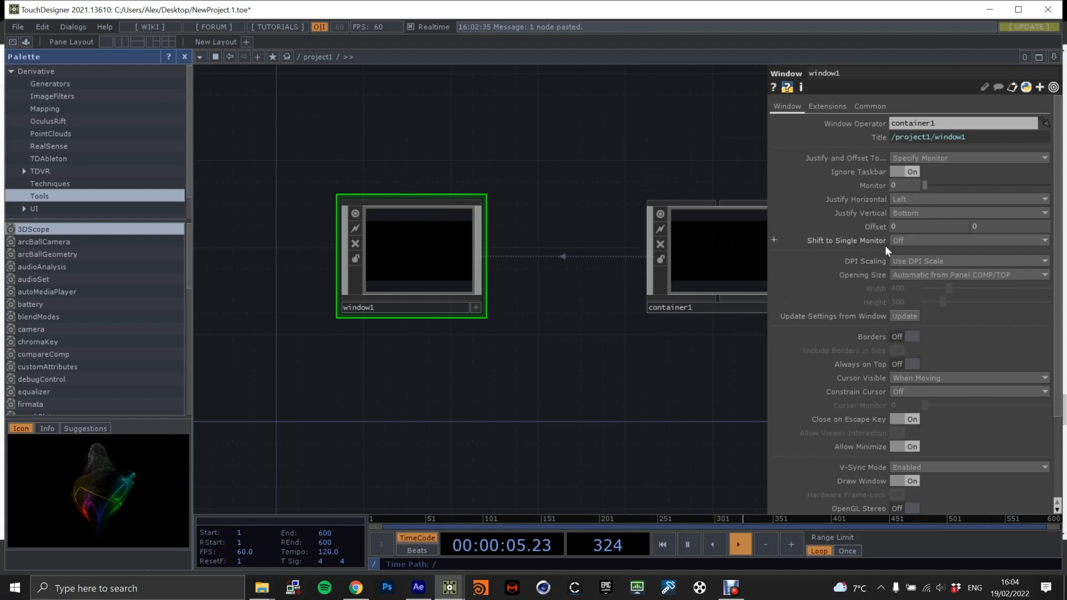
click(926, 275)
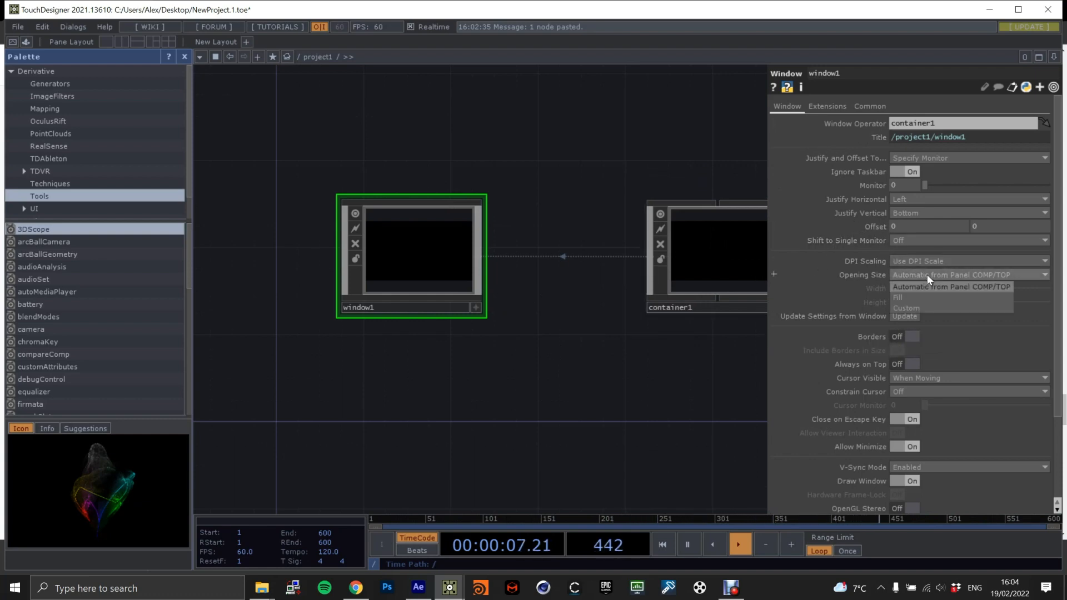
click(925, 299)
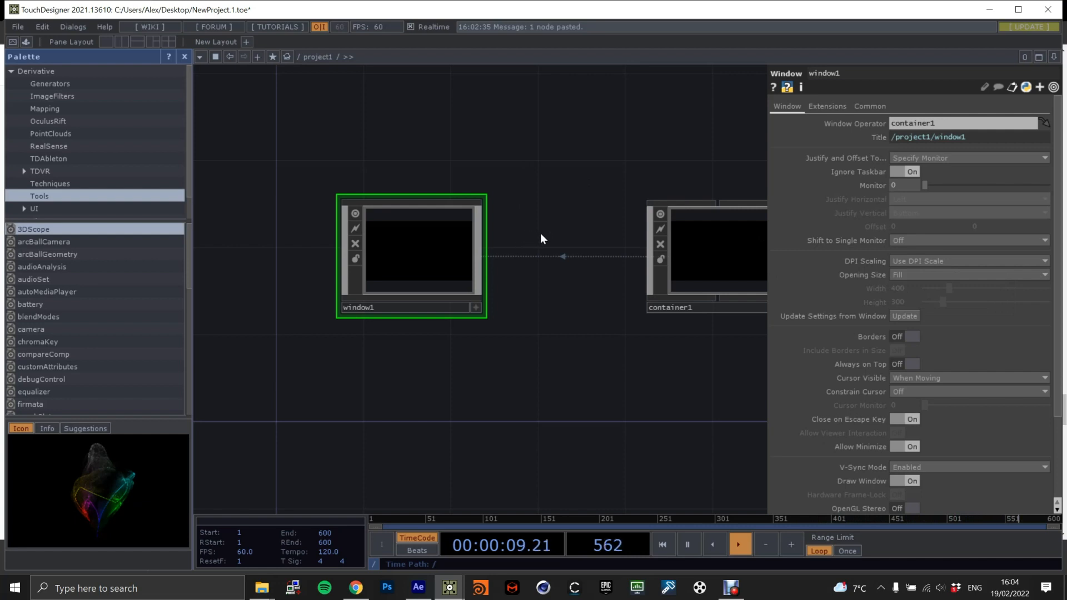
Set container1's Background TOP to ./OUT.
scroll(540, 239, down, 2)
click(683, 260)
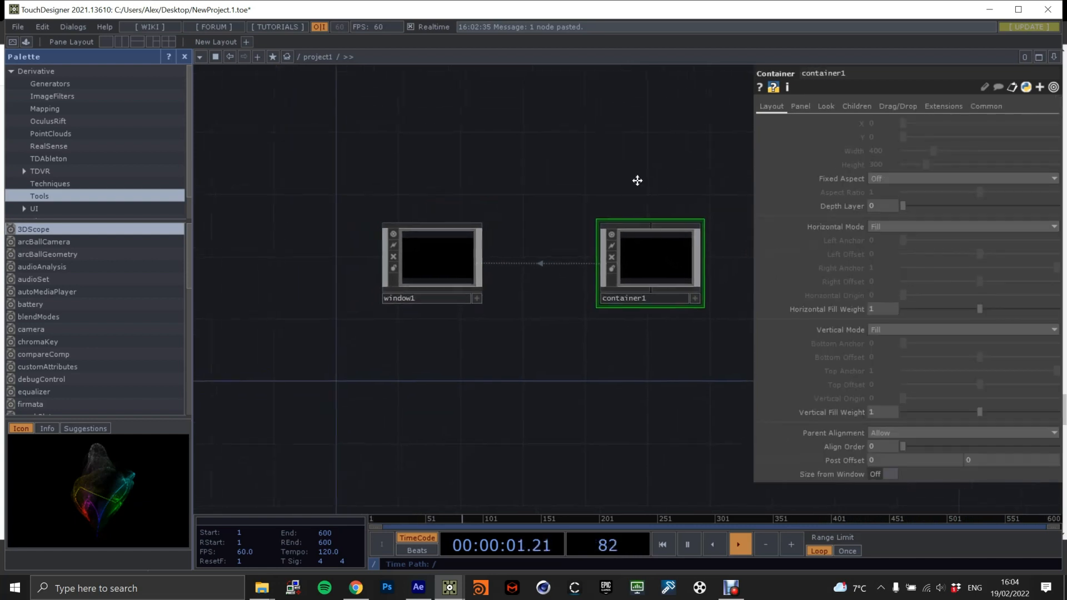
scroll(722, 158, up, 2)
click(827, 106)
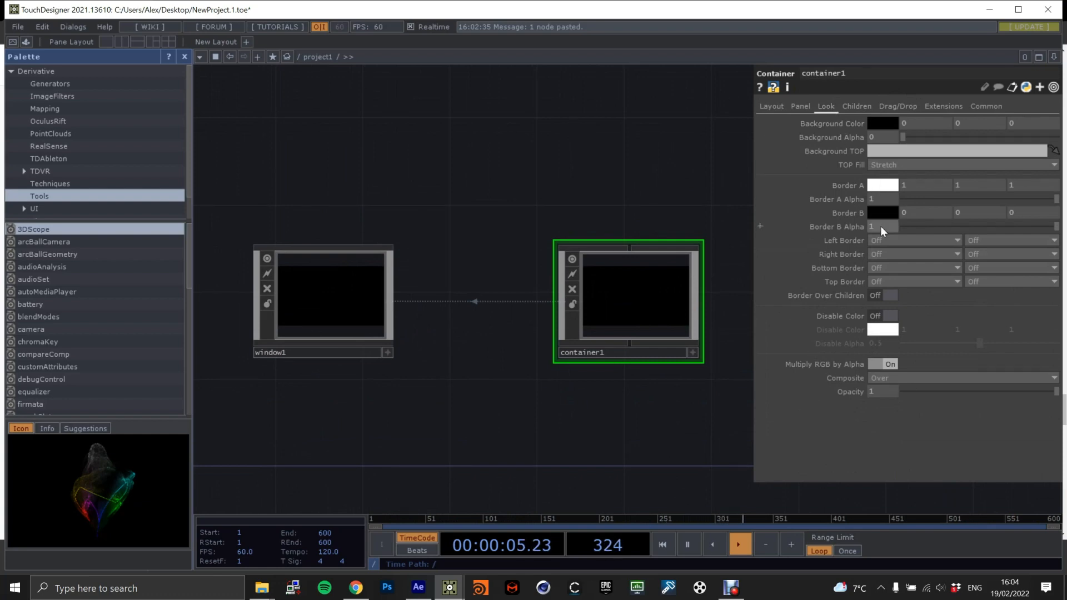
click(944, 152)
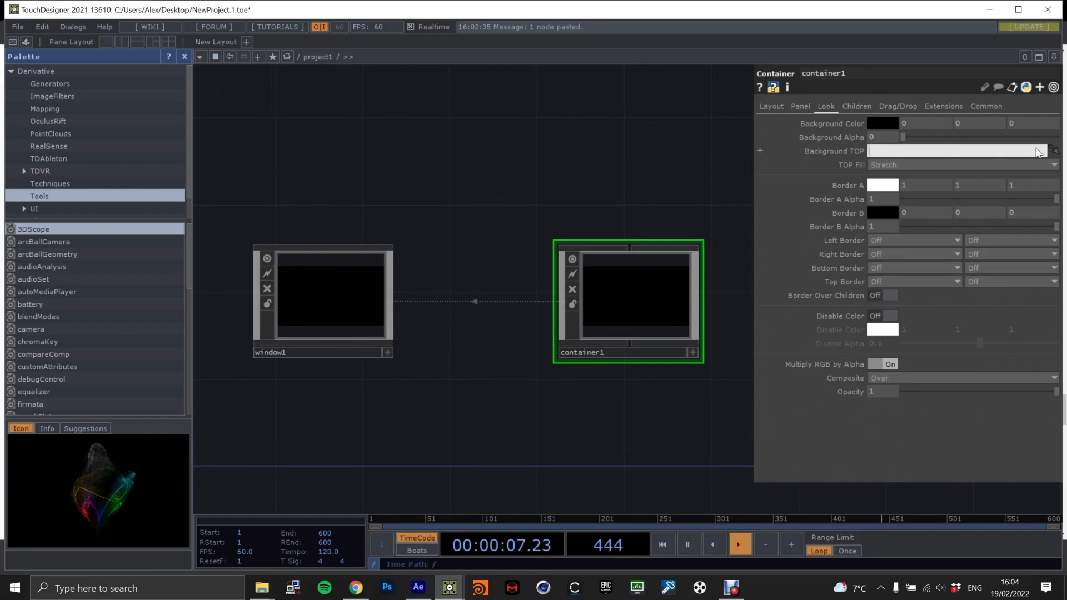
text(./OUT)
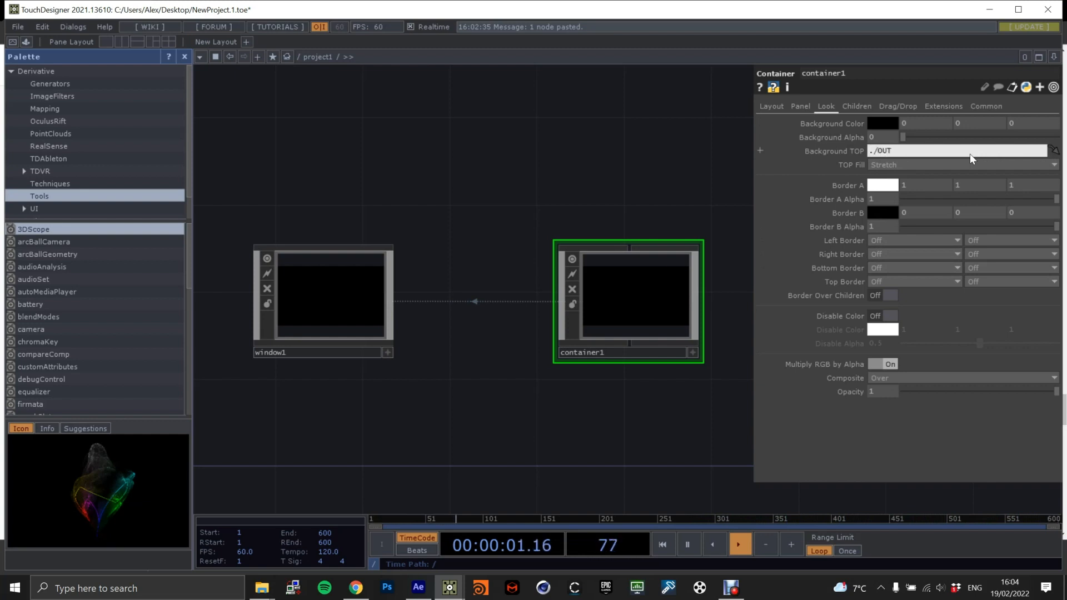
key(Return)
Examine the artwork previews on container1 and window1 and bring up window1's parameters.
middle_drag(518, 277, 542, 284)
middle_drag(449, 302, 424, 306)
middle_drag(739, 265, 523, 232)
scroll(522, 228, down, 2)
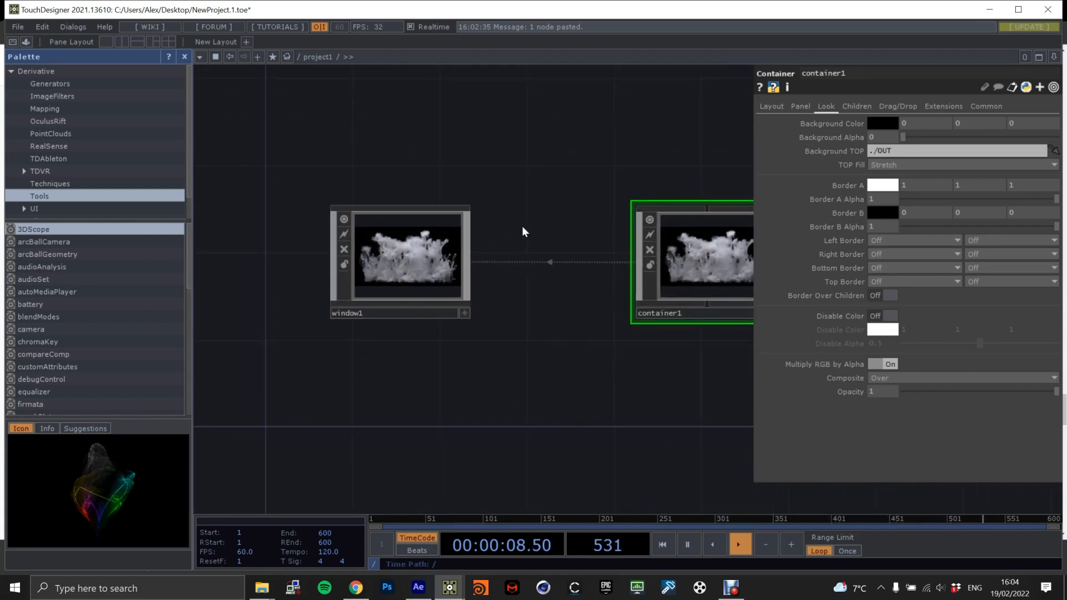
scroll(679, 272, up, 8)
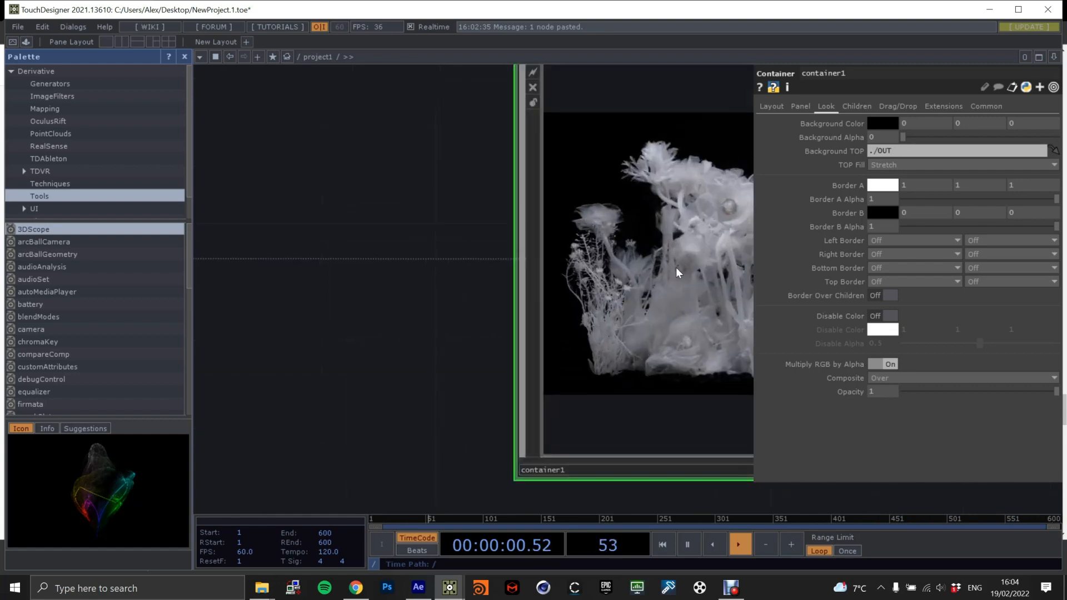
scroll(675, 268, down, 9)
click(370, 245)
drag(721, 251, 593, 270)
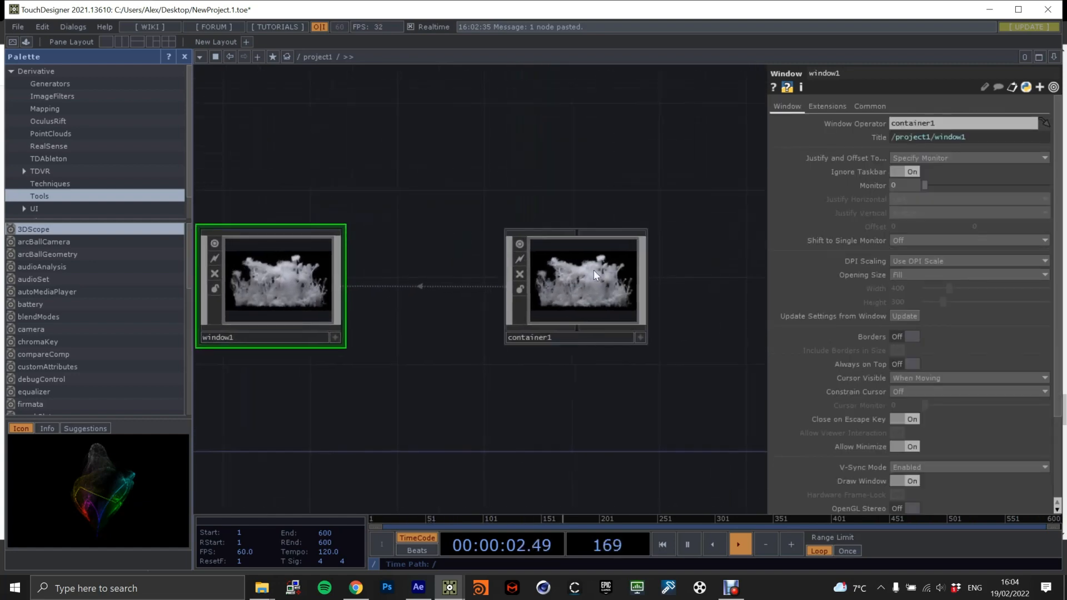
Enter container1 and hide the parameter window to review the complete node network.
scroll(594, 270, up, 10)
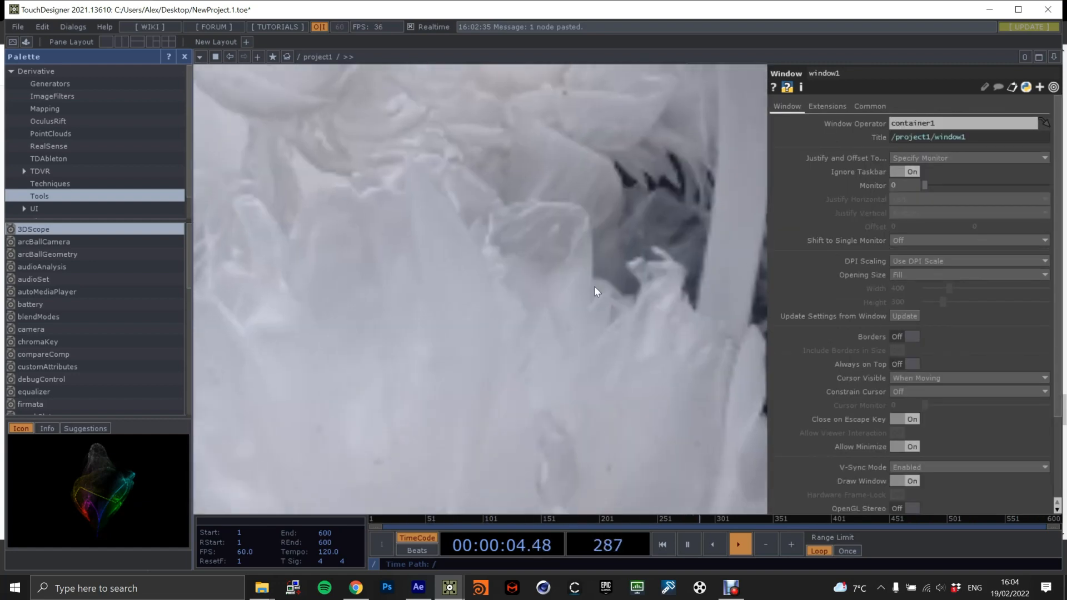
scroll(594, 286, up, 3)
drag(606, 293, 741, 305)
scroll(650, 271, down, 2)
scroll(649, 270, up, 3)
key(p)
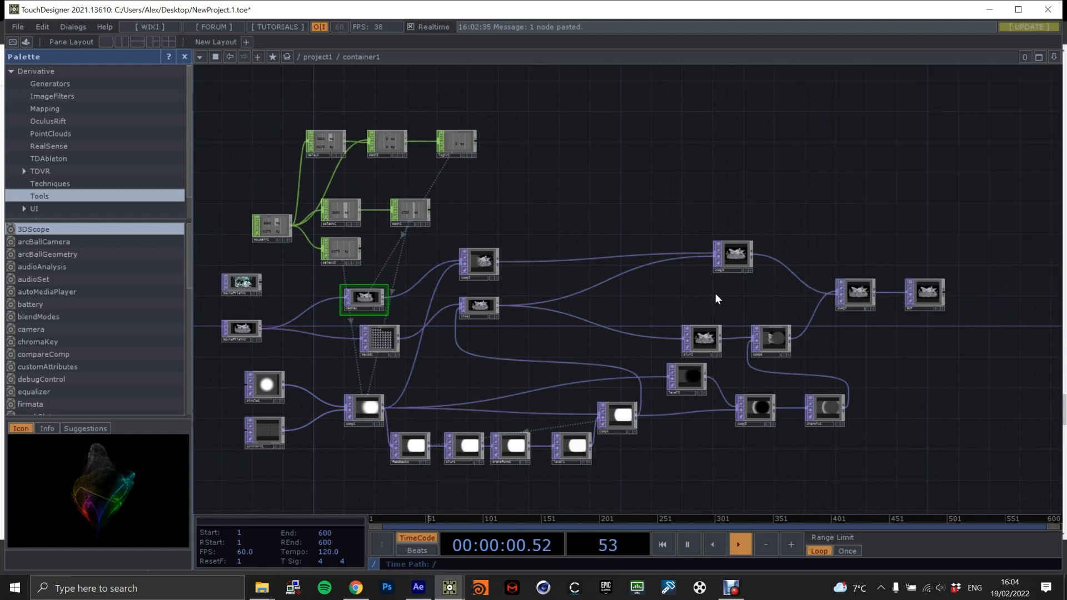
drag(726, 302, 783, 274)
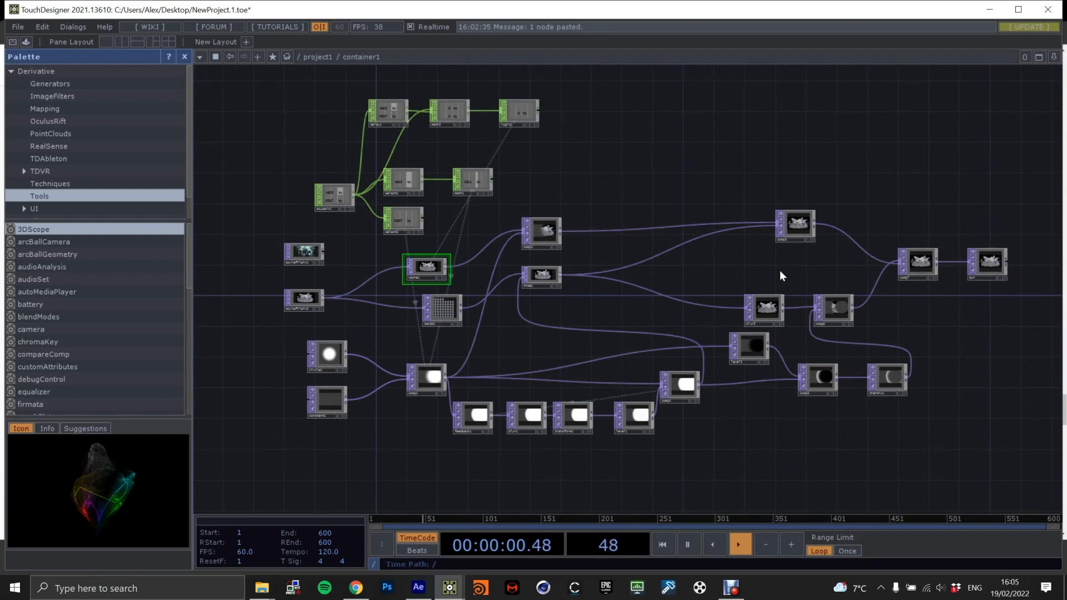
drag(791, 266, 751, 274)
drag(894, 314, 896, 323)
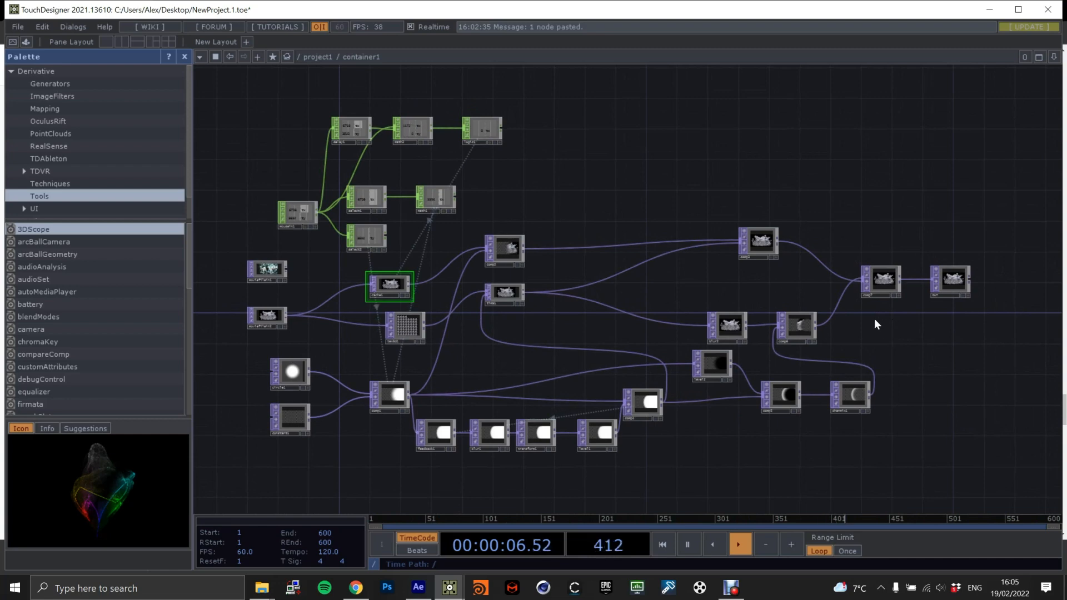